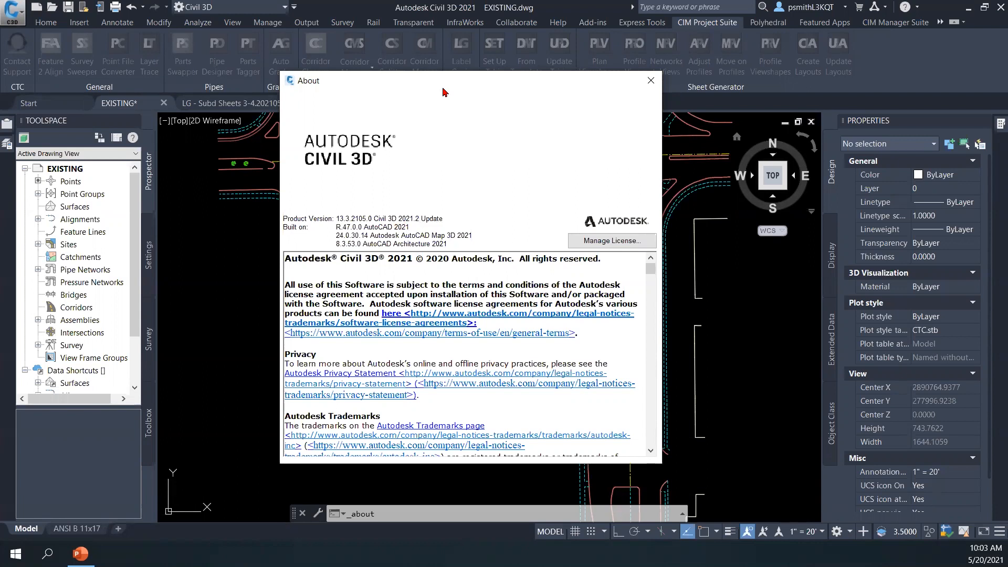
- Close the About window
left_click_drag(453, 90, 465, 91)
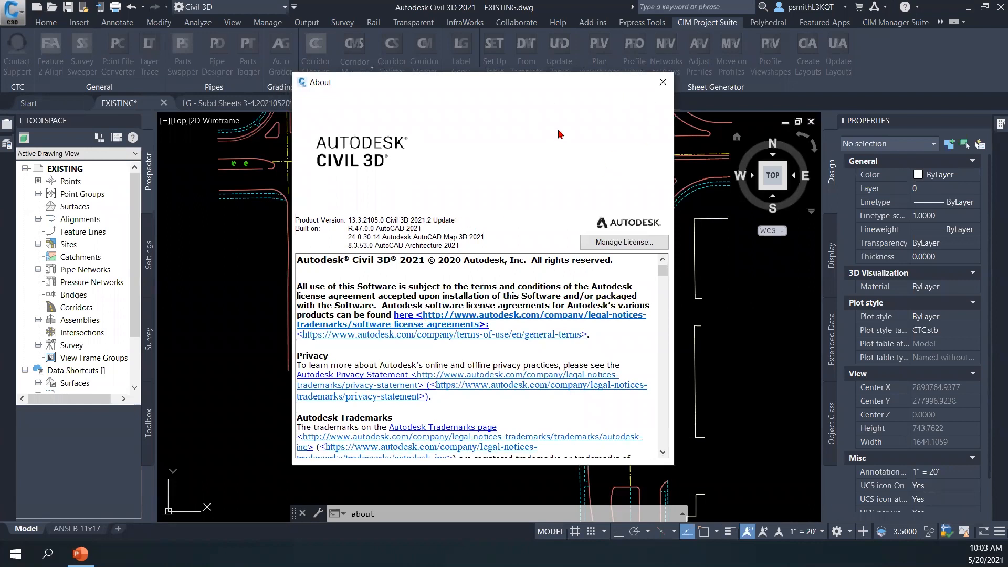
left_click_drag(543, 90, 557, 94)
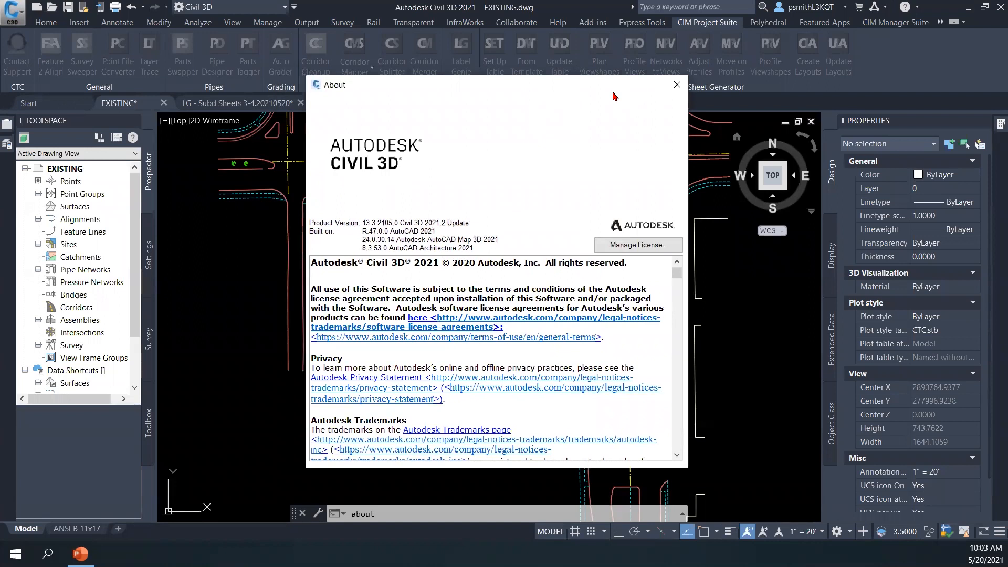
left_click(677, 85)
left_click(395, 330)
left_click(367, 349)
mouse_move(387, 337)
middle_mouse_down()
mouse_move(398, 327)
mouse_move(391, 288)
mouse_move(402, 284)
middle_mouse_up()
scroll(392, 288, "down", 2)
scroll(397, 285, "up", 2)
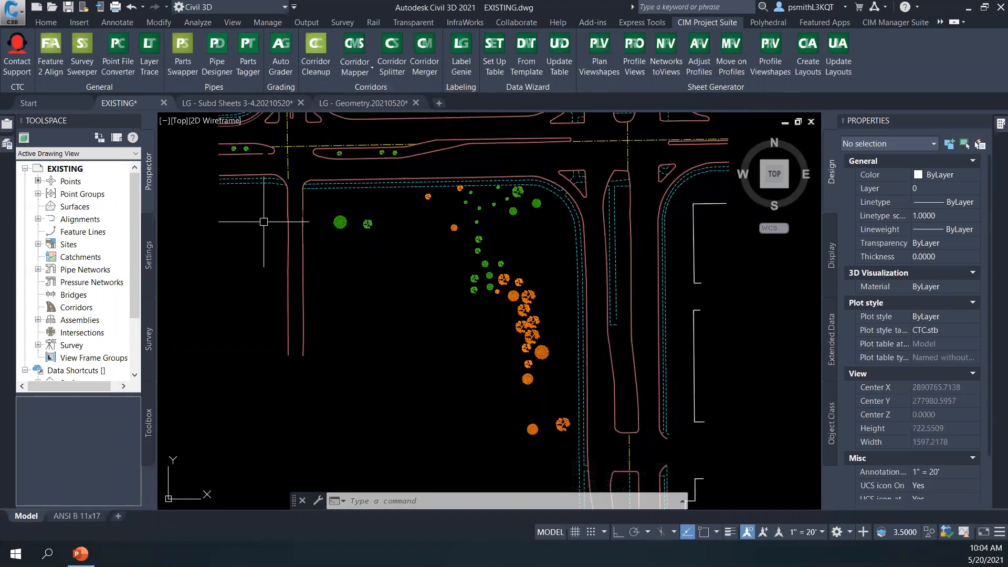
middle_click_drag(396, 272, 381, 269)
left_click(385, 249)
left_click(363, 277)
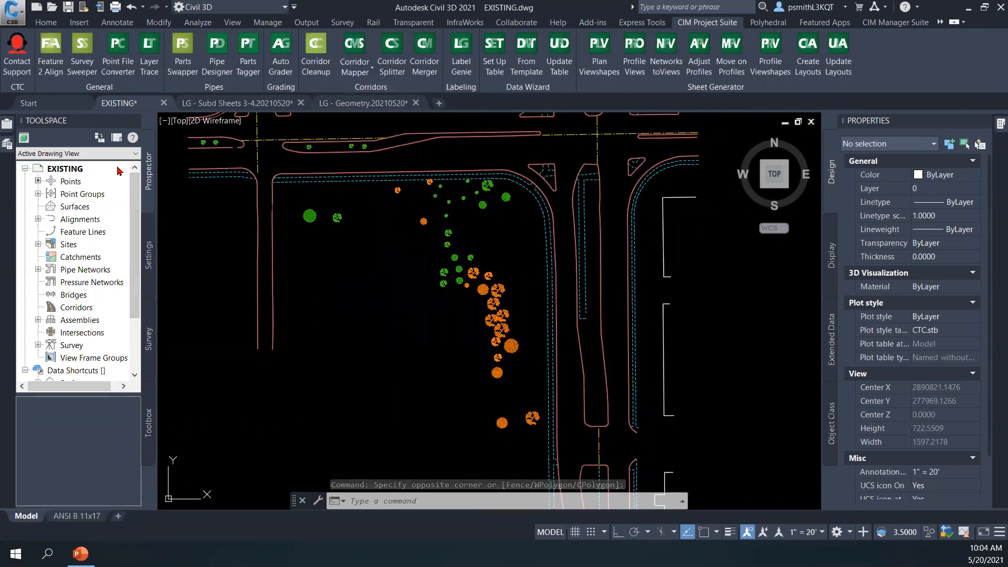
- Start attaching a DWG external reference and browse on drive C: to the Webinar project's Tips and Tricks 2 folder
mouse_move(7, 125)
left_click(58, 132)
left_click(66, 149)
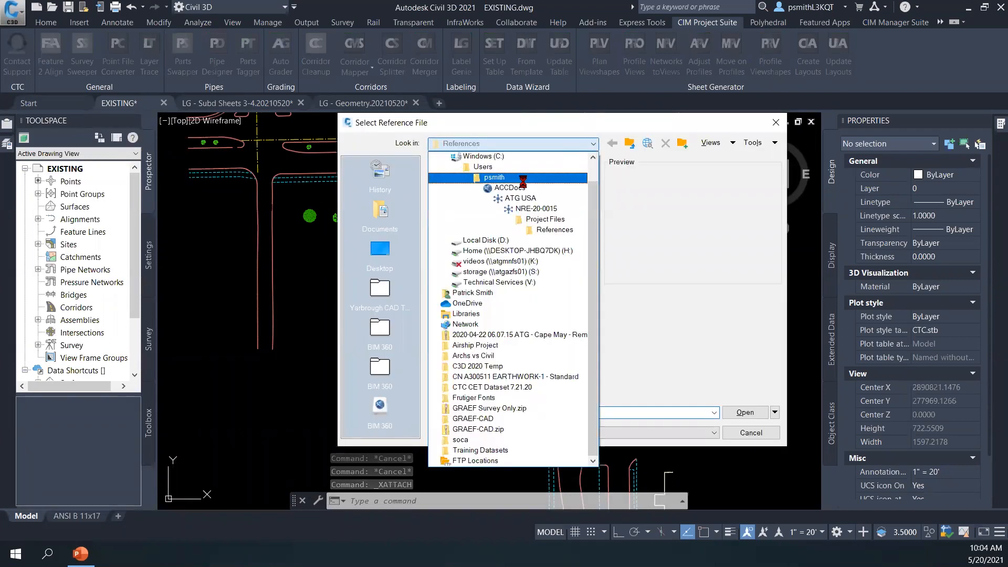
left_click(508, 156)
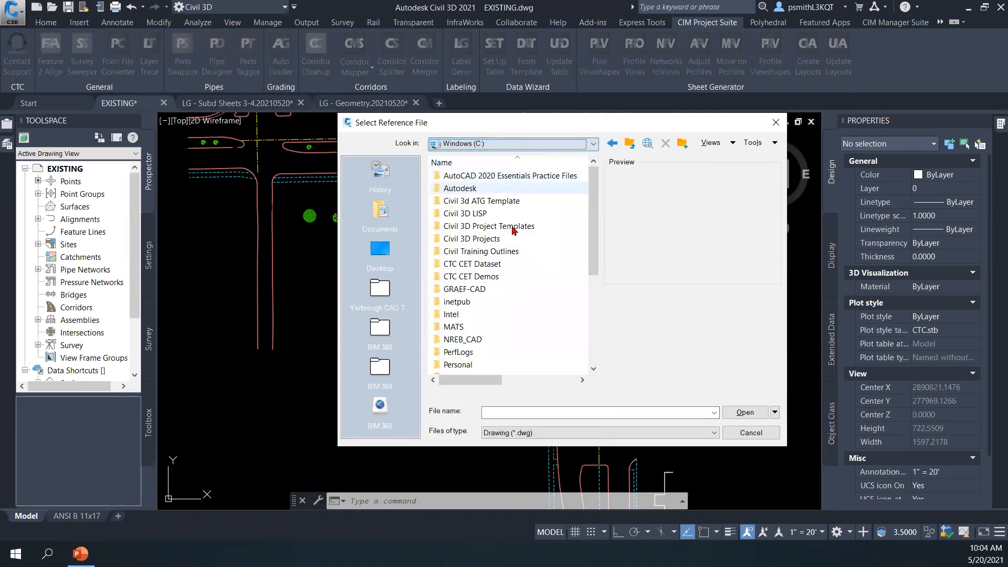
scroll(499, 232, "down", 5)
double_click(467, 276)
scroll(482, 276, "down", 5)
double_click(479, 340)
double_click(458, 215)
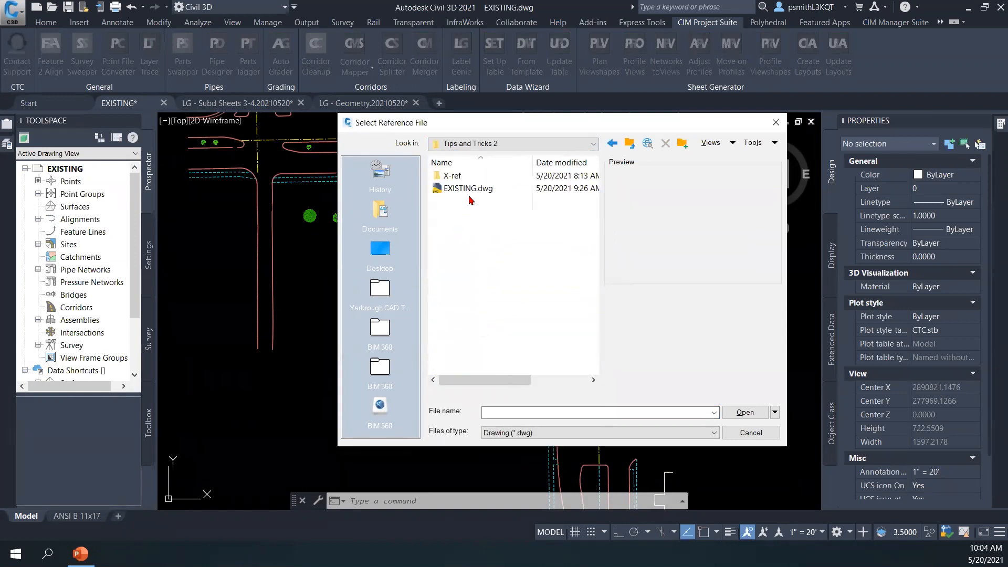
- Attach Geometry.dwg from the X-ref folder as an overlay with a relative path, scale 1.00 and insertion point 0,0,0
double_click(459, 177)
left_click(470, 177)
left_click(745, 412)
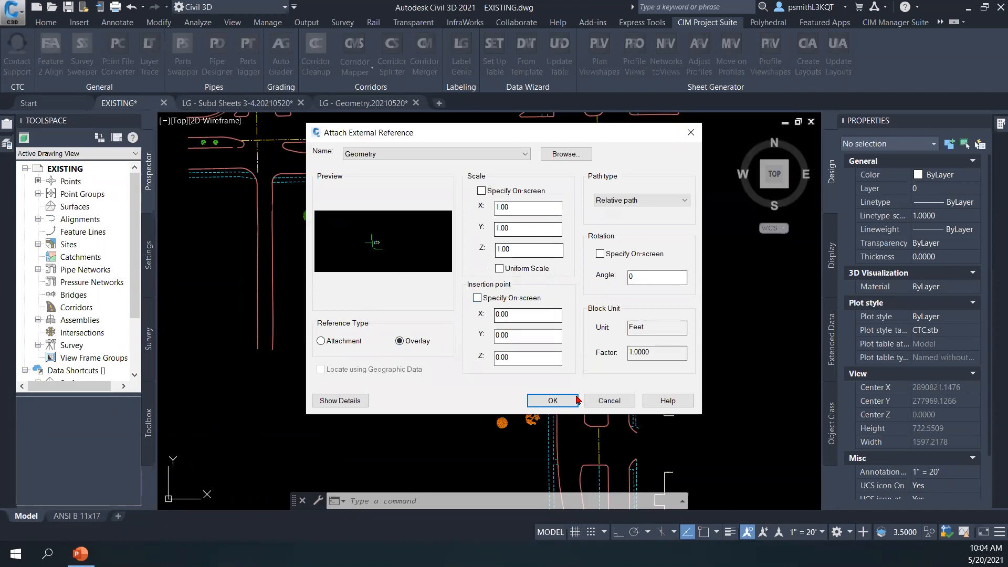
left_click(551, 400)
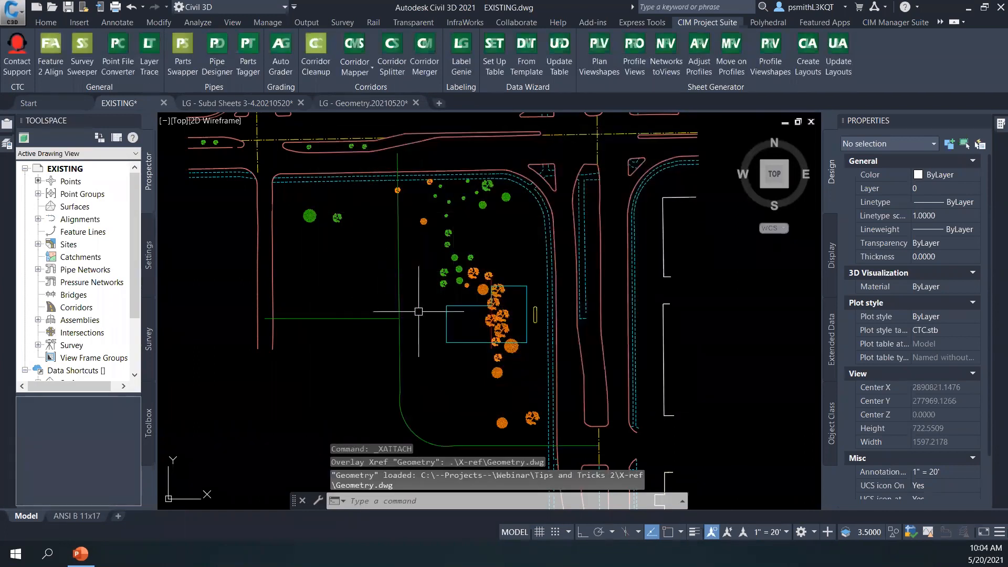
mouse_move(405, 317)
middle_mouse_down()
mouse_move(408, 298)
mouse_move(427, 312)
mouse_move(395, 283)
mouse_move(404, 297)
middle_mouse_up()
left_click(416, 278)
left_click(393, 289)
key("Escape")
left_click(417, 278)
left_click(393, 289)
key("Escape")
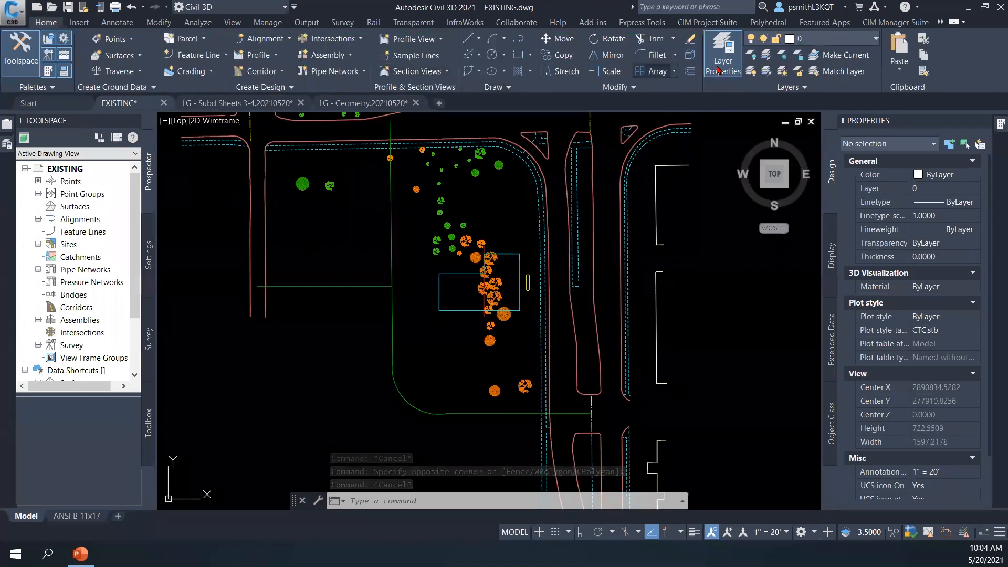
- Reconcile all layers in the Unreconciled New Layers filter of the Layer Properties Manager
left_click(723, 57)
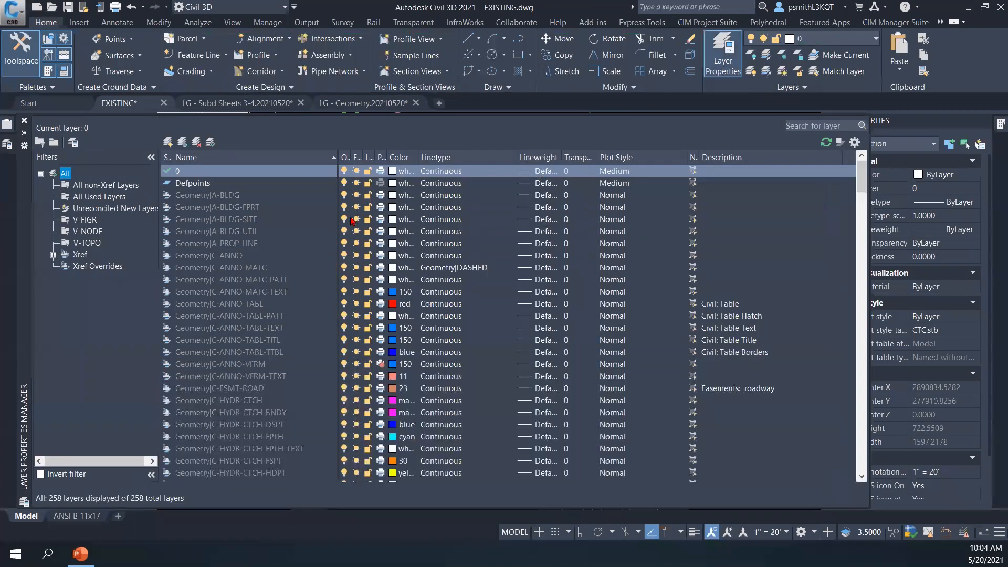
left_click(102, 208)
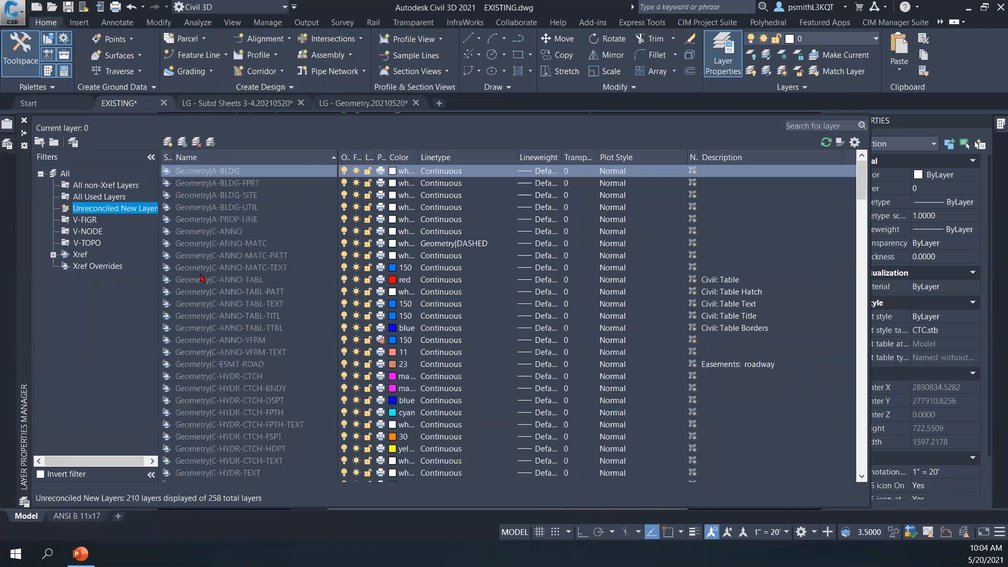
right_click(102, 209)
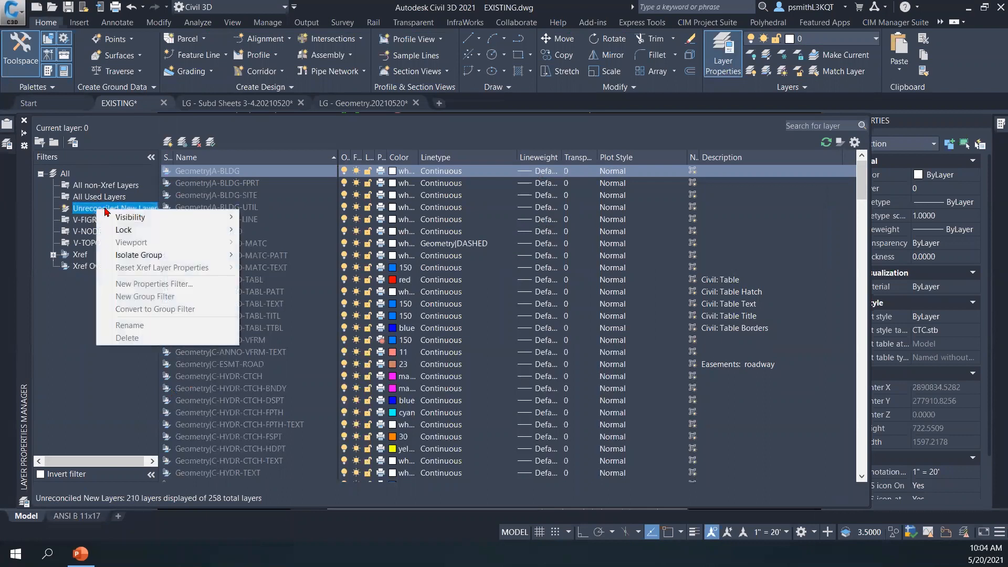
left_click(106, 208)
left_click(225, 172)
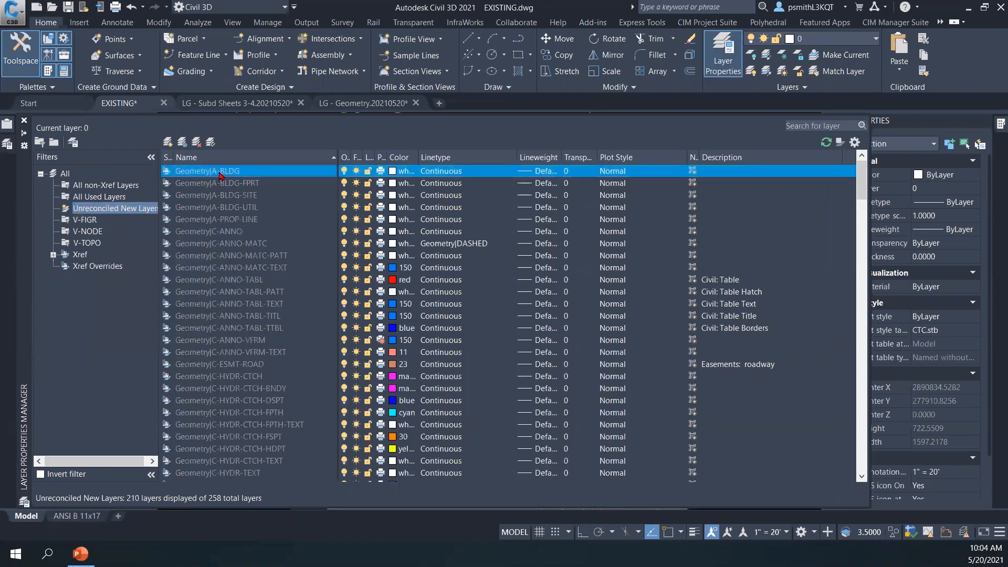
key("ctrl+a")
right_click(217, 184)
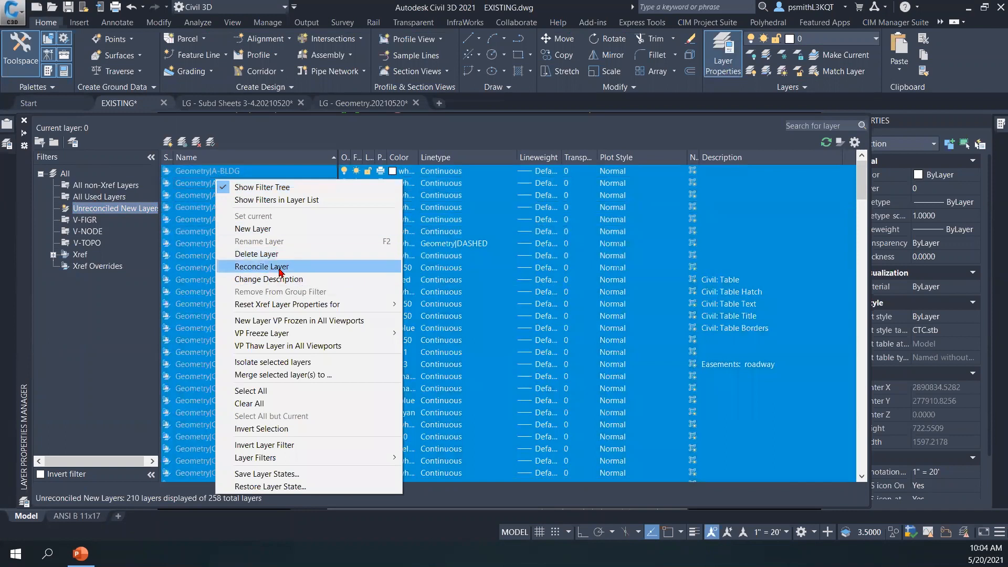
left_click(330, 271)
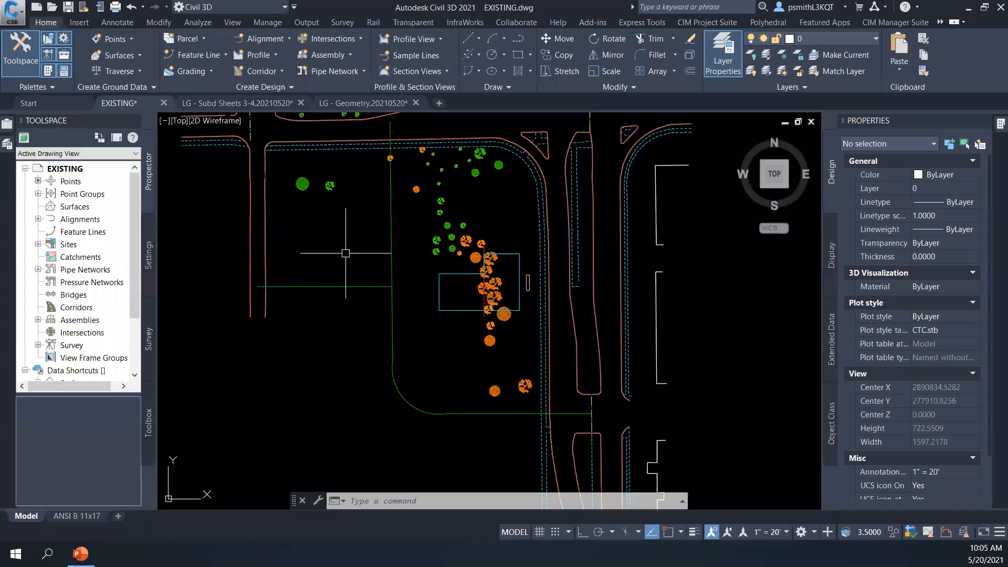
- Set the LAYERNOTIFY system variable to 0
left_click(336, 355)
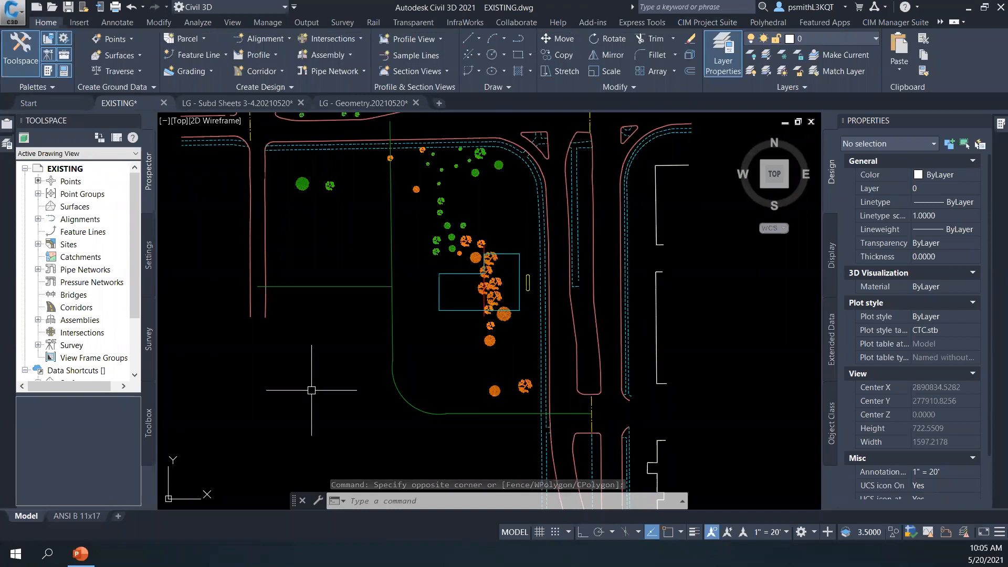
type("Layernotif")
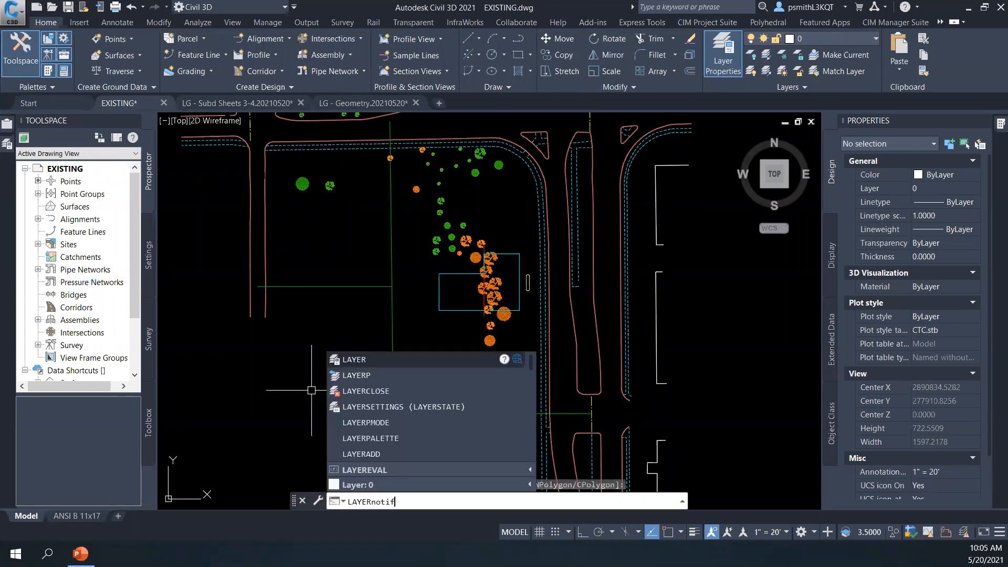
type("y")
key("Return")
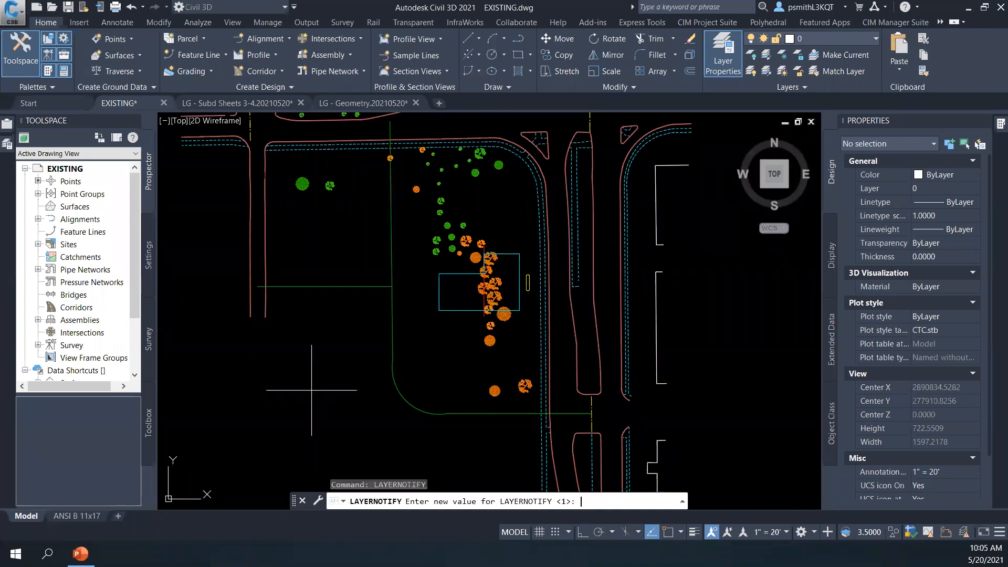
type("0")
key("Return")
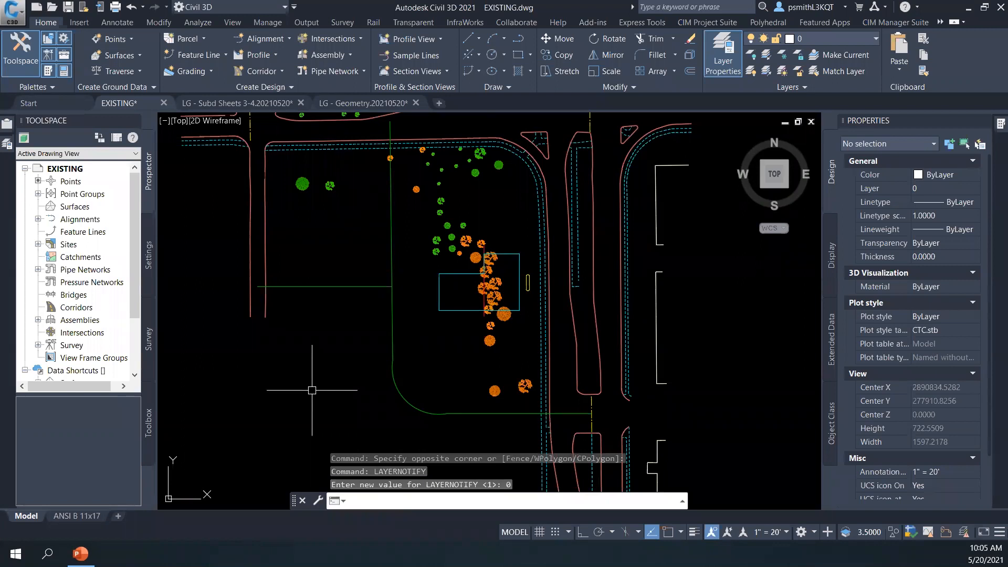
- Set the LAYEREVALCTL system variable to 0
type("Layerv")
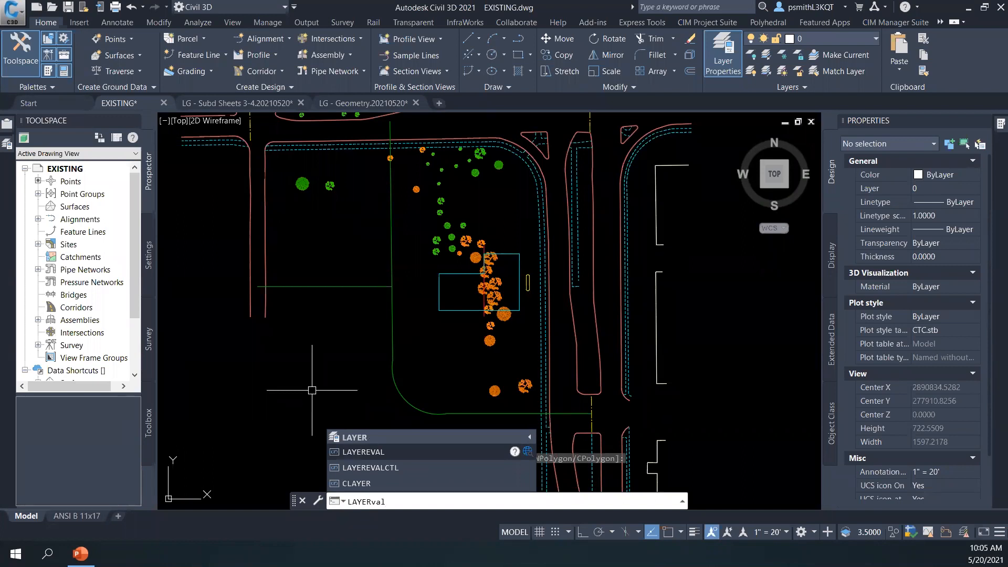
type("tl")
key("Return")
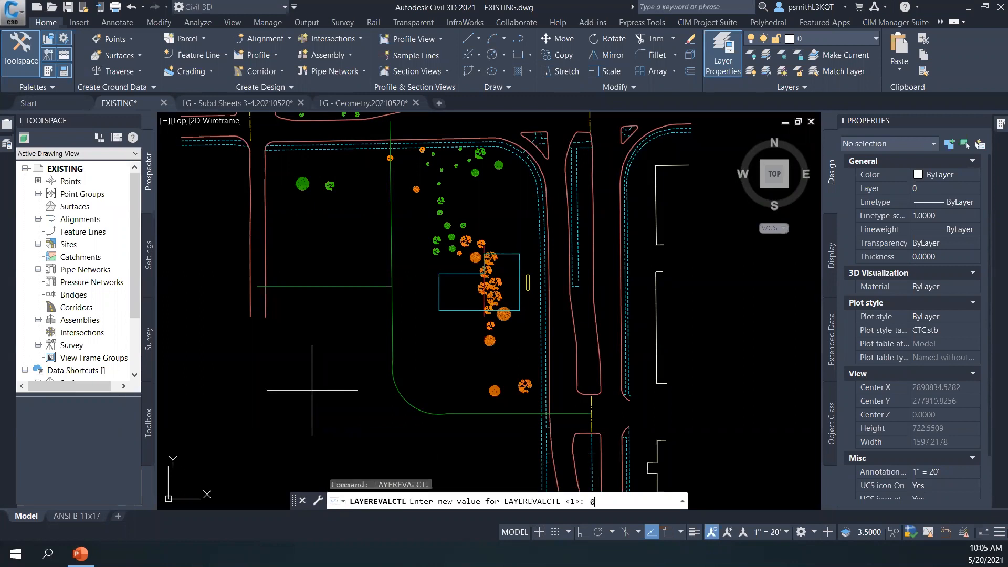
key("Return")
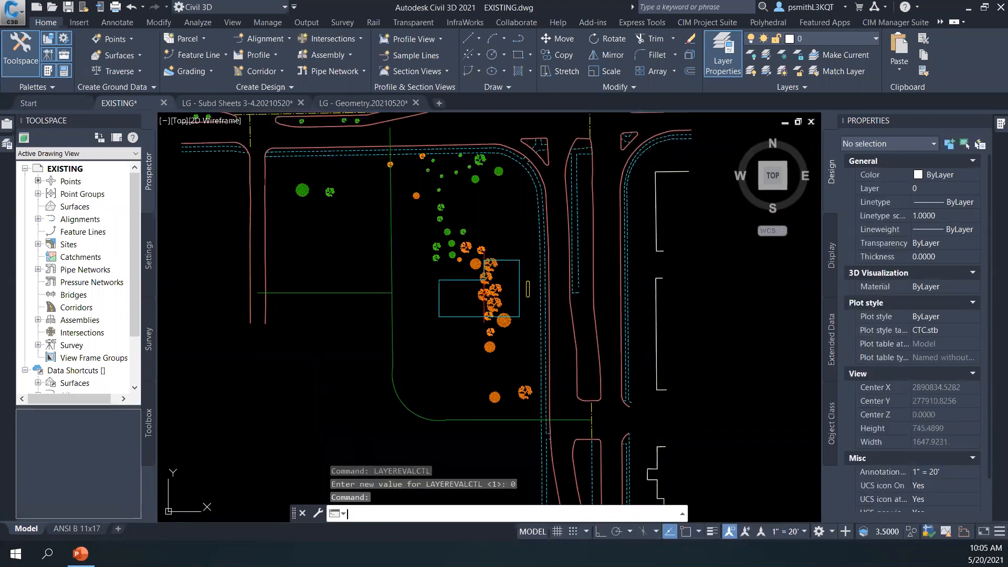
key("Escape")
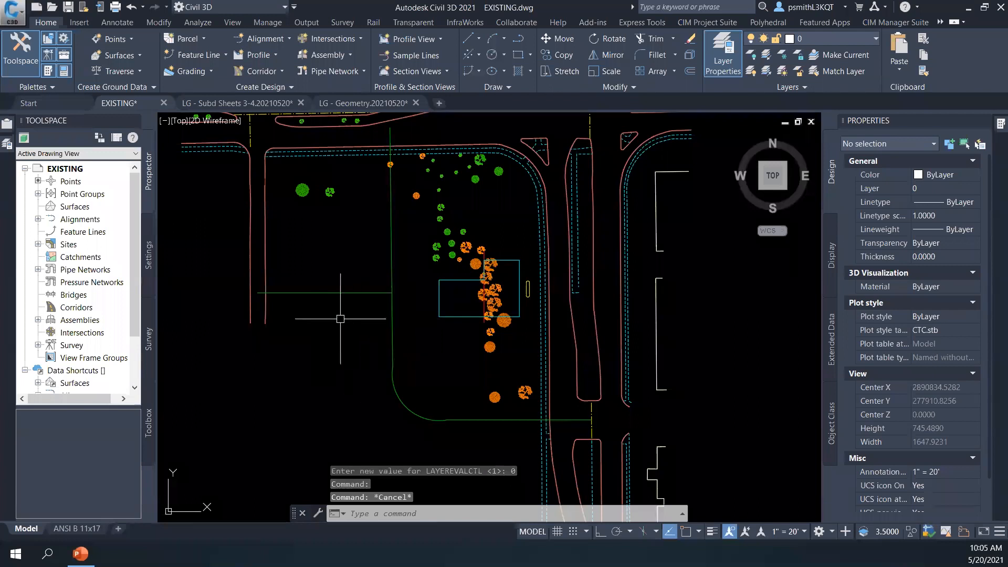
- Detach the Geometry external reference from the EXISTING drawing
left_click(6, 125)
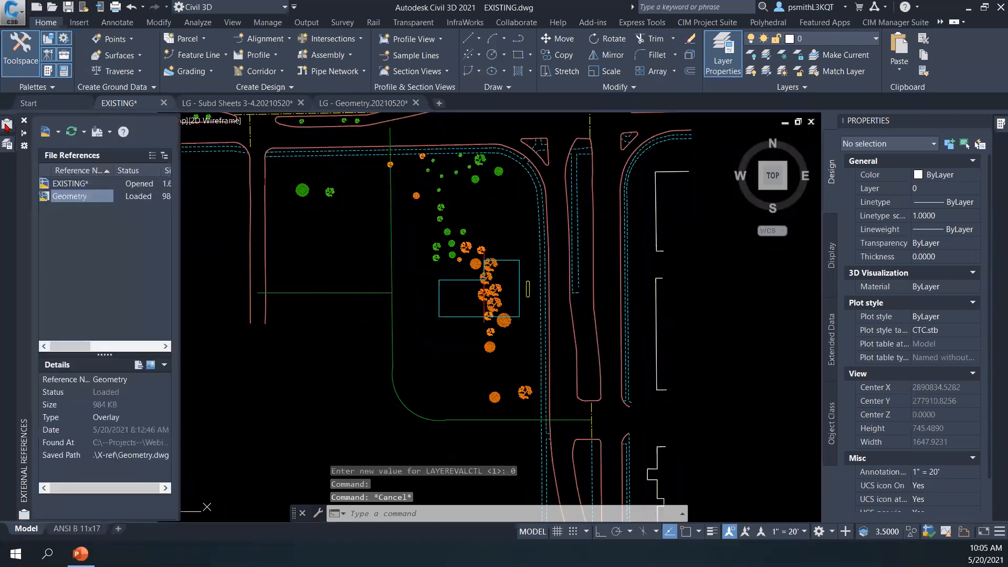
right_click(63, 193)
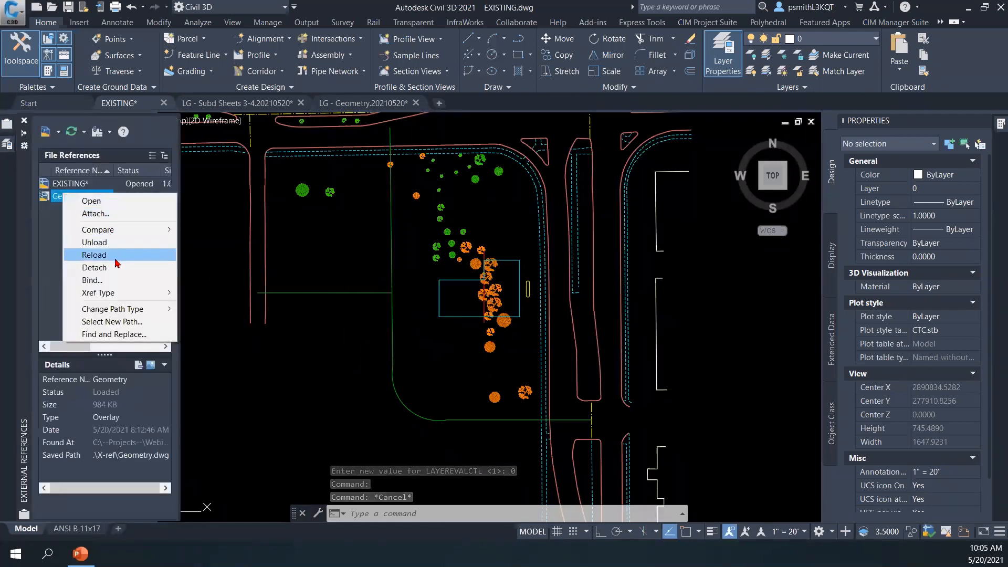
left_click(94, 268)
left_click(327, 338)
key("Escape")
- Check the layer list and filters in the Layer Properties Manager, and collapse the manager
left_click(722, 66)
left_click(722, 66)
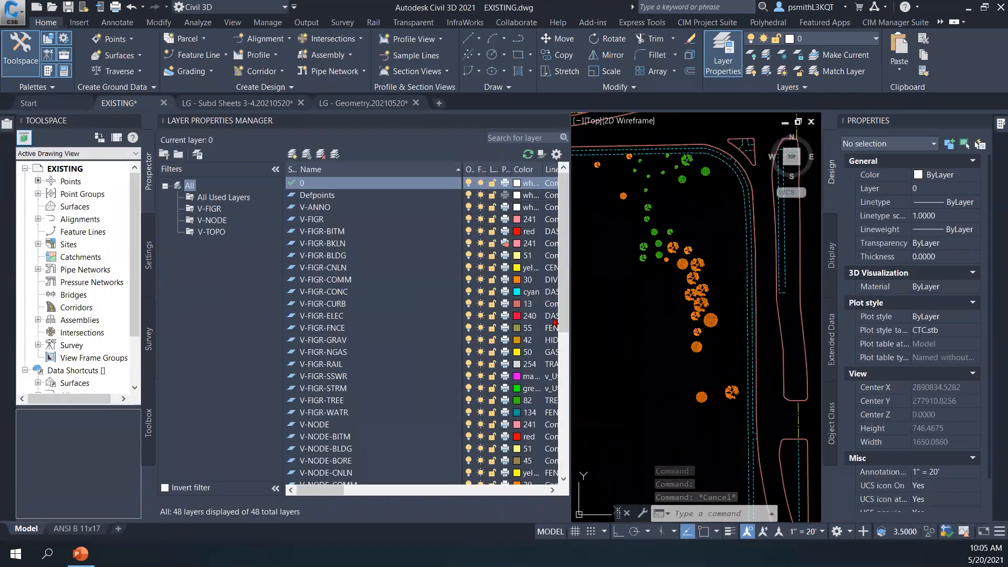
left_click(625, 333)
key("Escape")
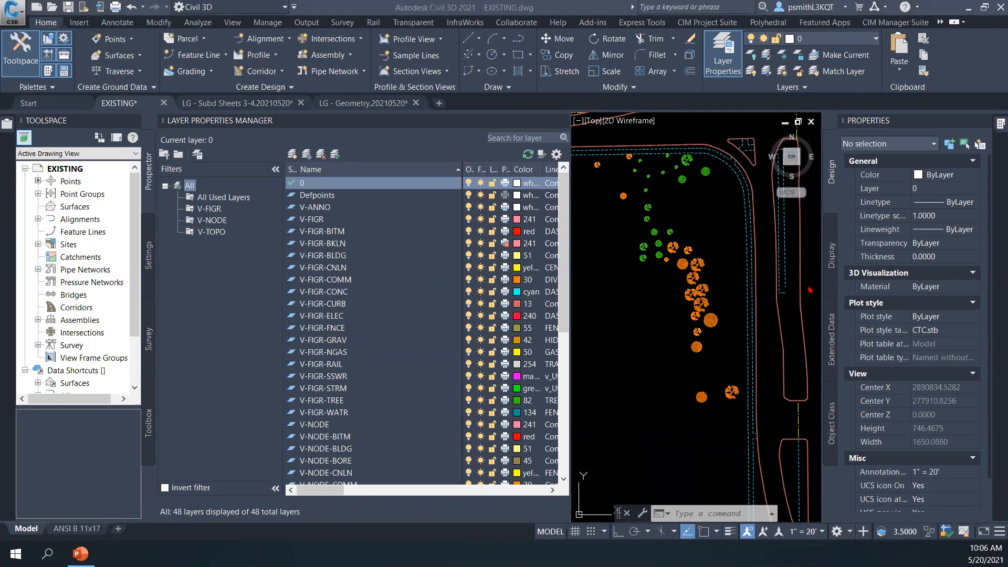
left_click(645, 369)
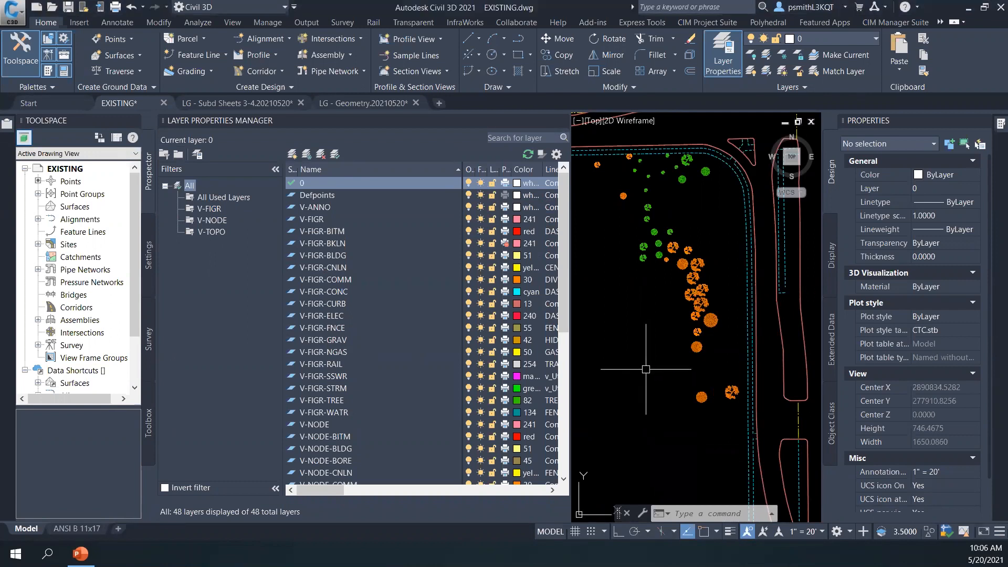
left_click(630, 407)
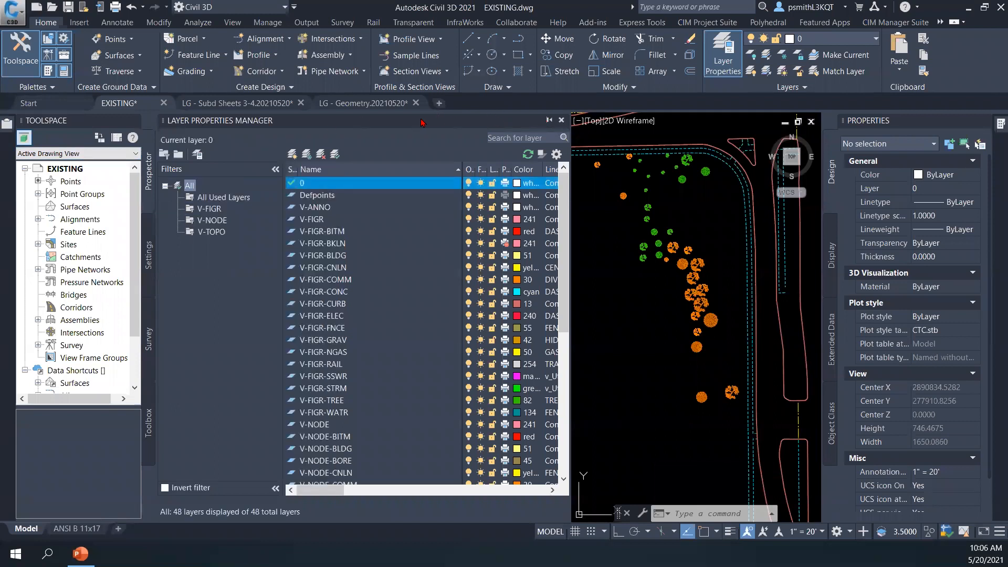
left_click(548, 121)
- Start attaching a DWG file to the EXISTING drawing as an external reference
mouse_move(10, 126)
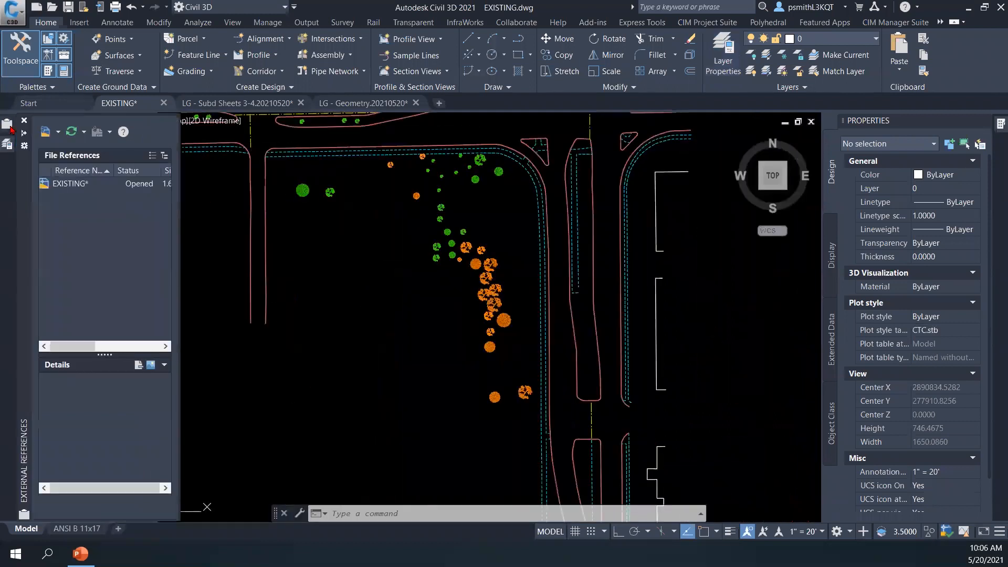
left_click(47, 133)
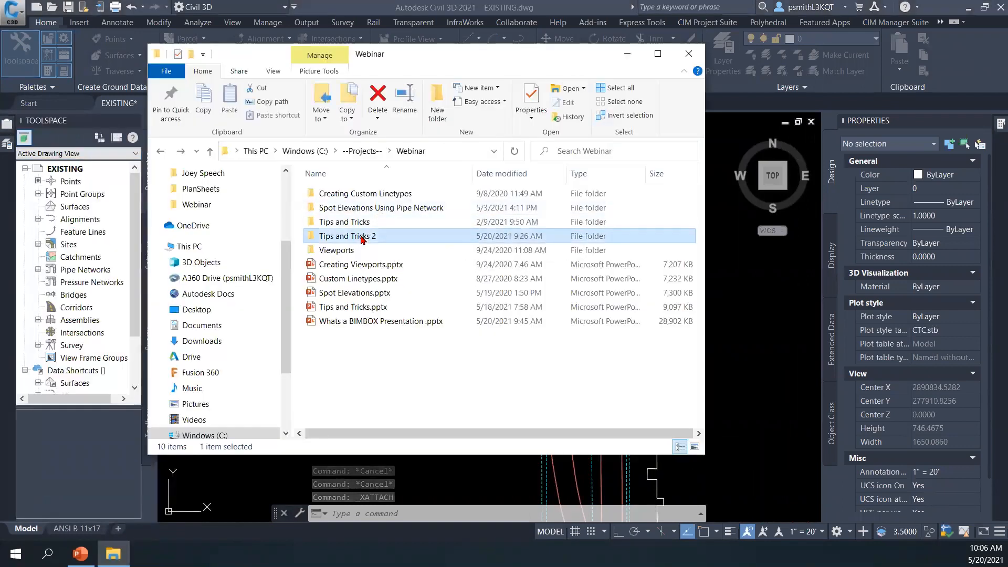
double_click(349, 236)
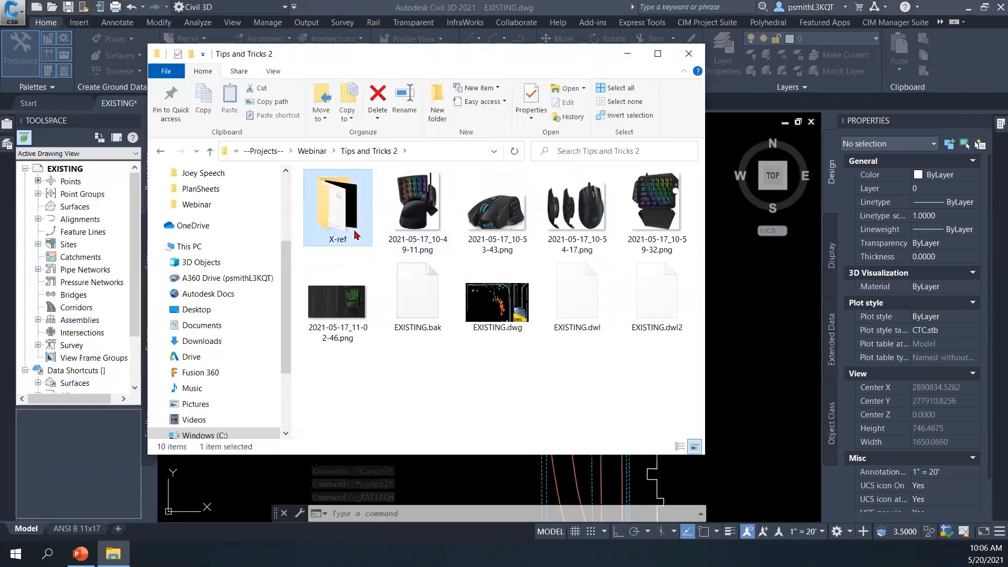
double_click(355, 231)
left_click(361, 211)
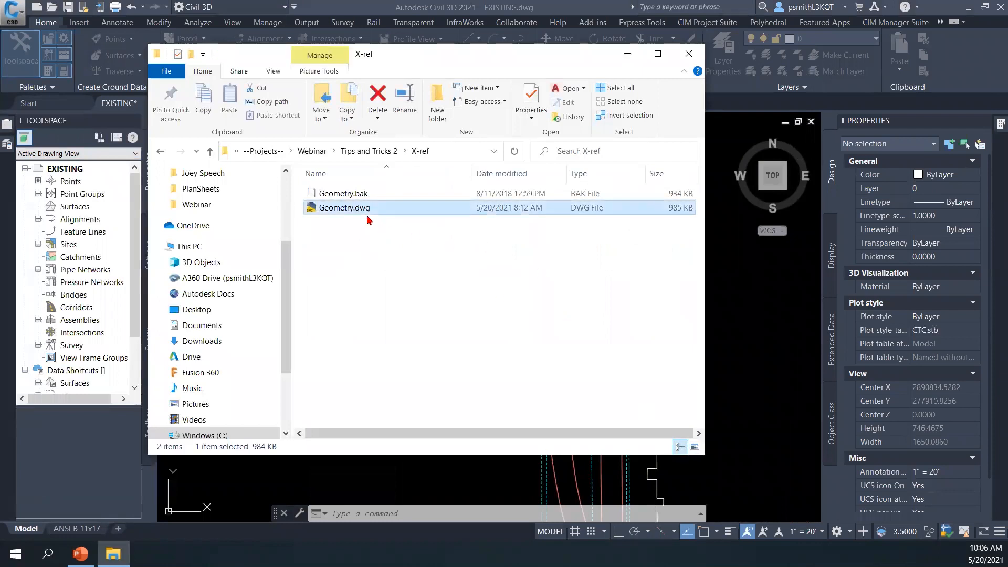
double_click(362, 210)
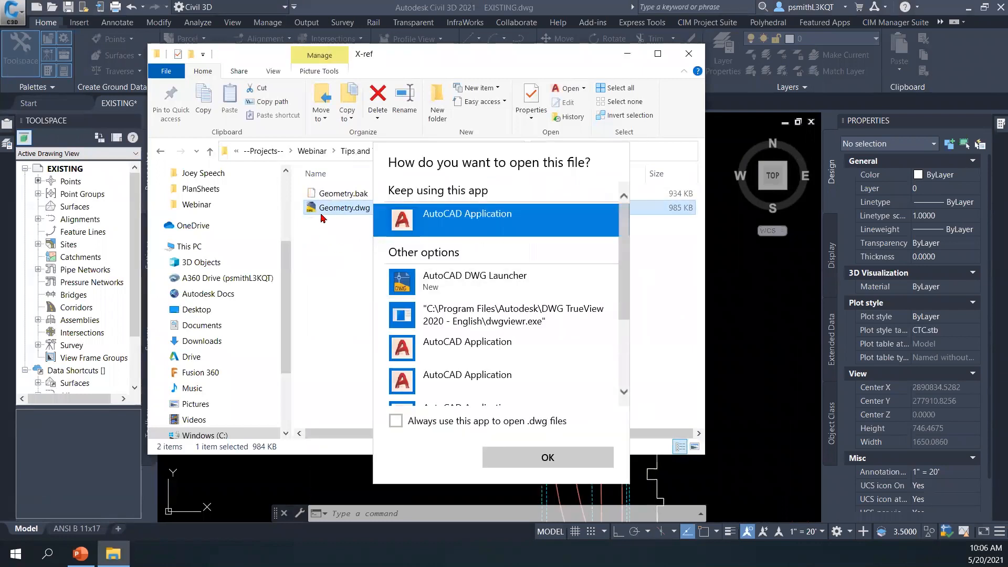
left_click(685, 55)
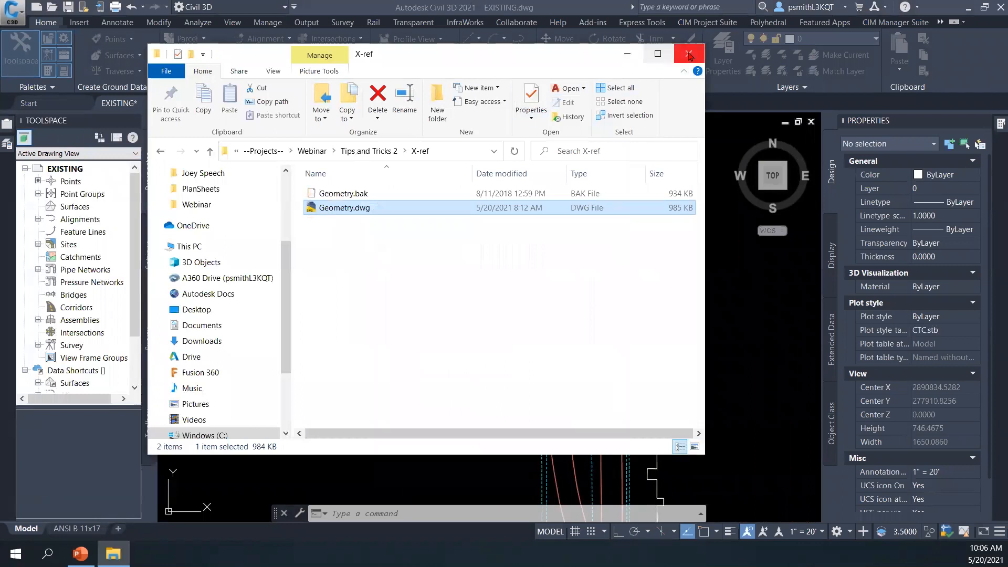
left_click(688, 54)
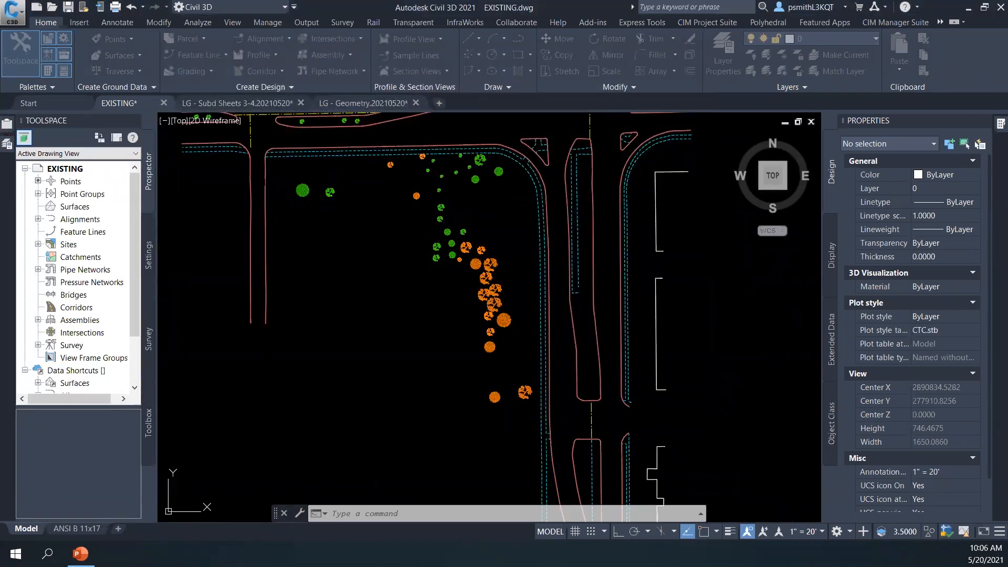
- Attach Geometry.dwg from the X-ref folder as an overlay with a relative path, scale 1.00 and insertion point 0,0,0
left_click(465, 175)
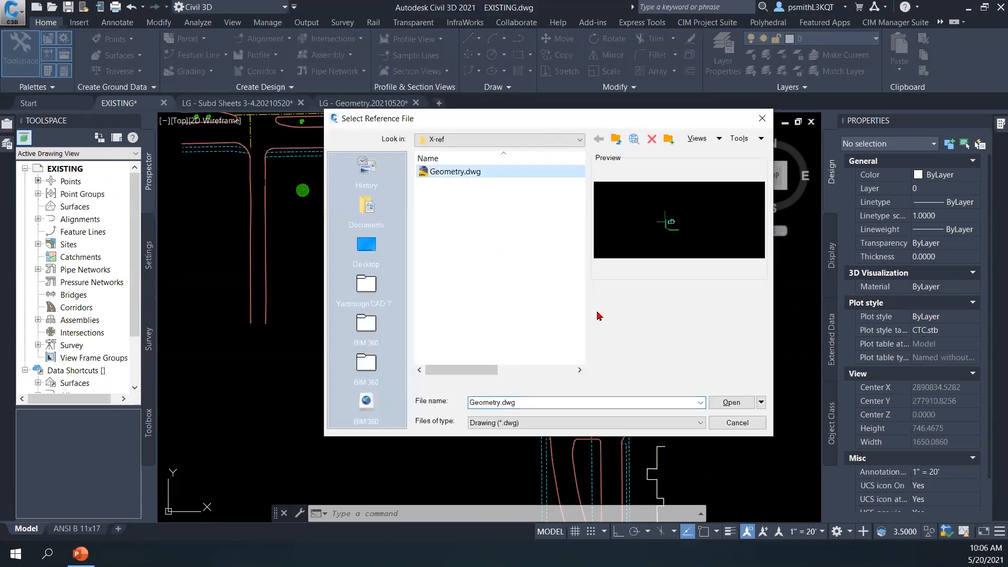
left_click(729, 402)
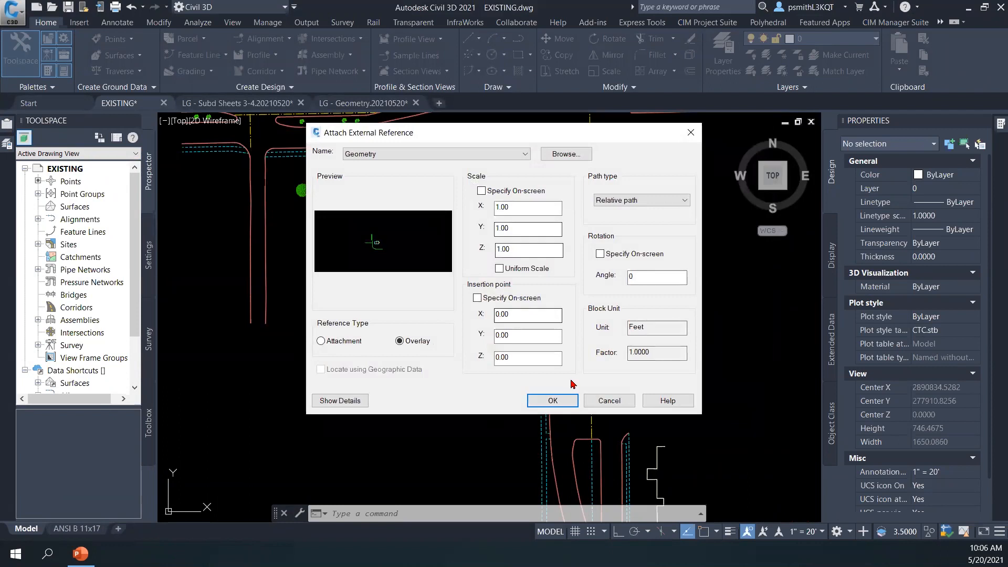
left_click(552, 401)
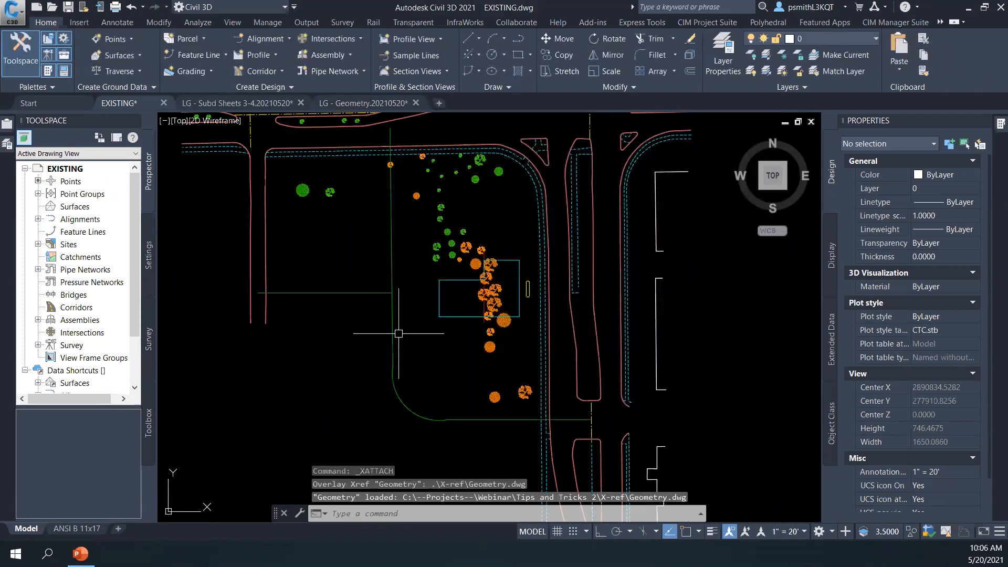
- Check the layer list and filters in the Layer Properties Manager for the attached Geometry reference
key("Escape")
left_click(445, 301)
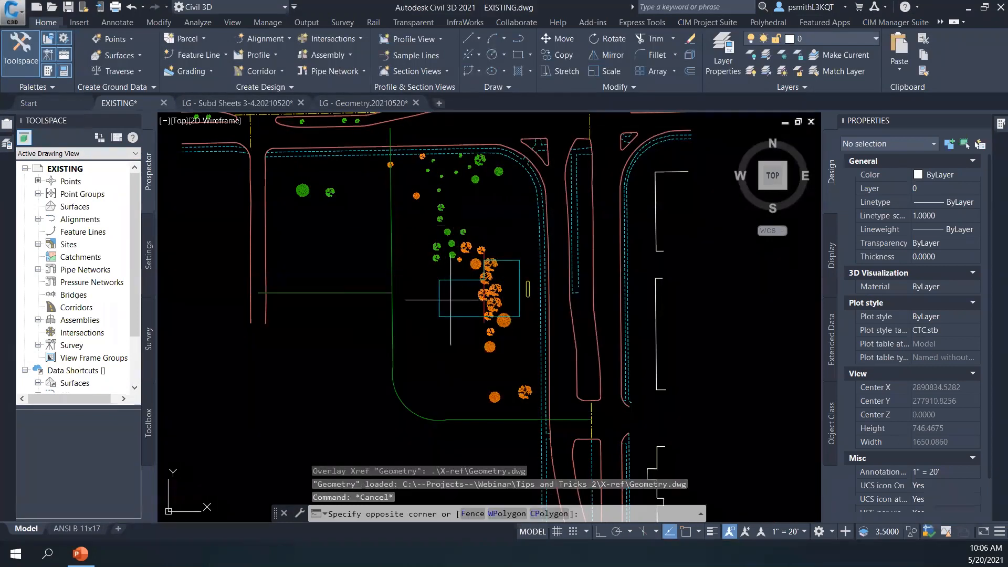
left_click(436, 321)
key("Escape")
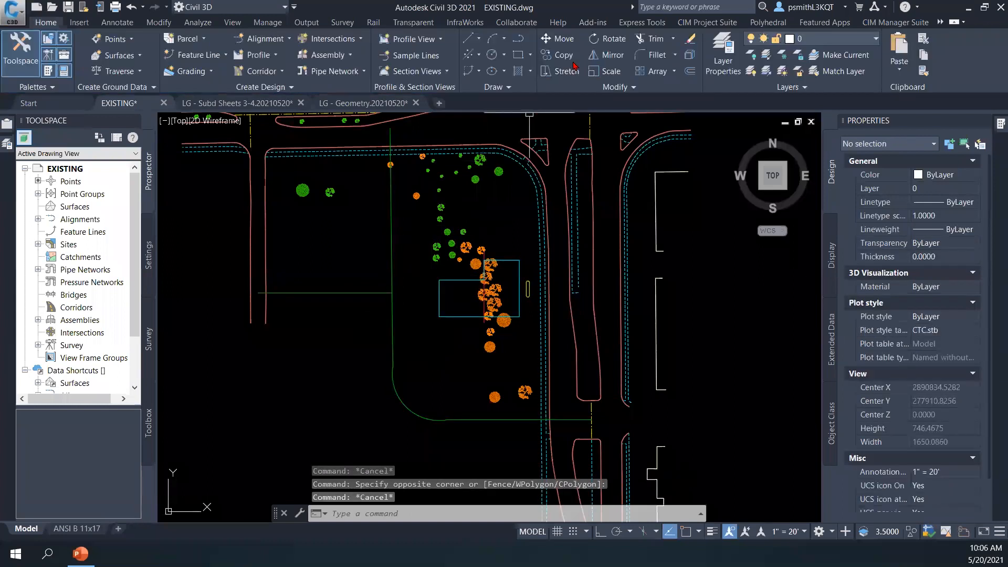
left_click(722, 55)
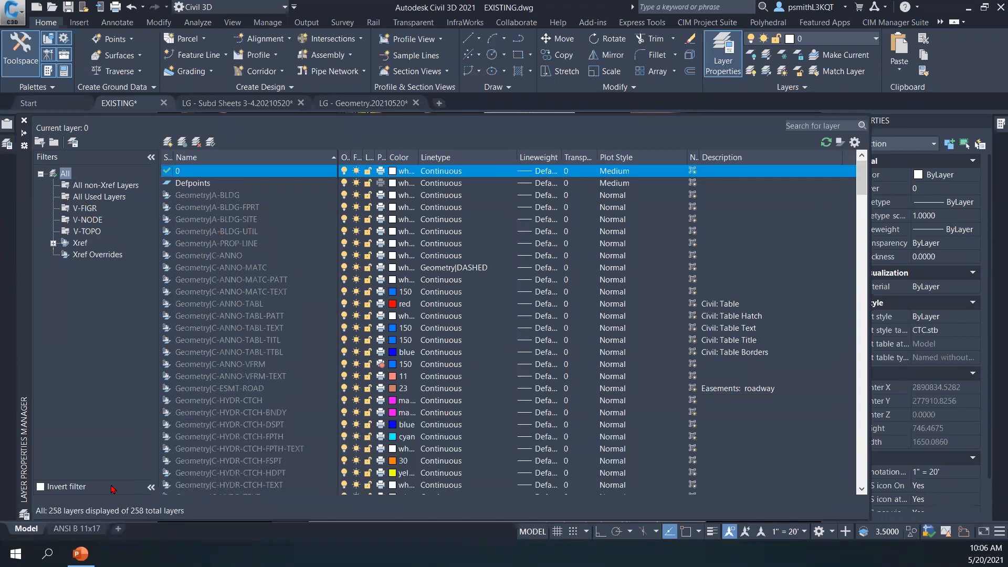
- View the plot settings of the ANSI B 11x17 layout, cancel plotting, and return to model space
right_click(91, 532)
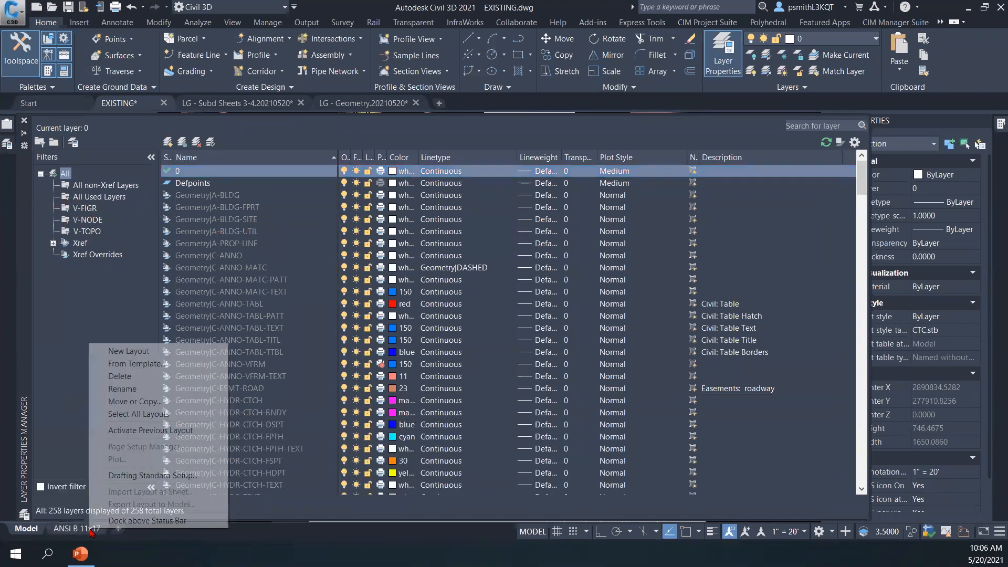
left_click(75, 529)
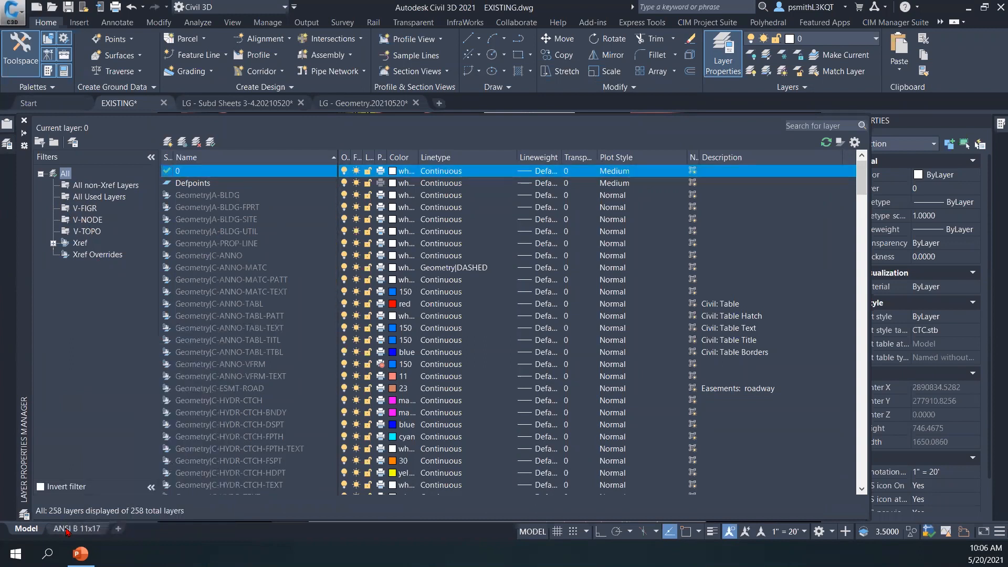
right_click(76, 529)
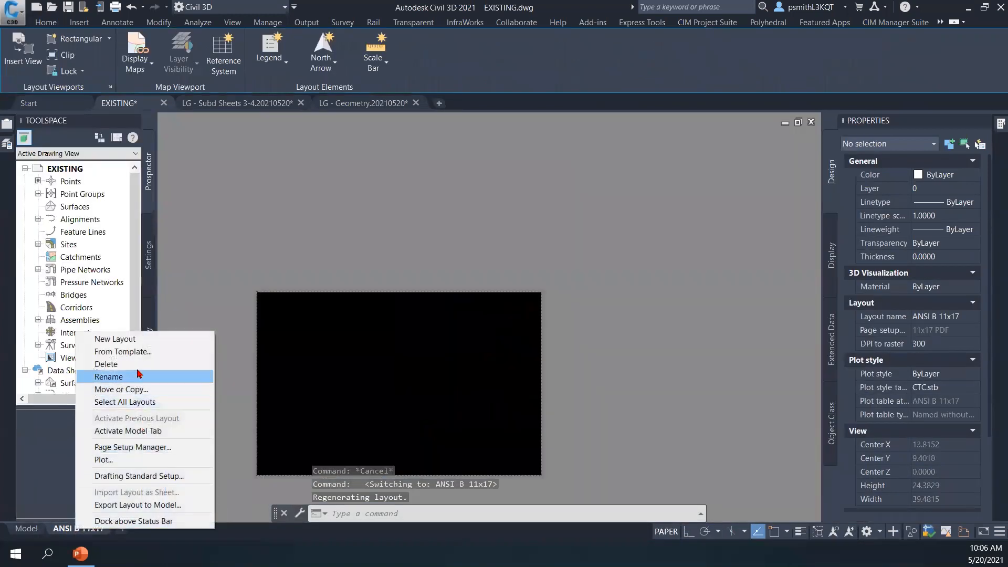
left_click(103, 459)
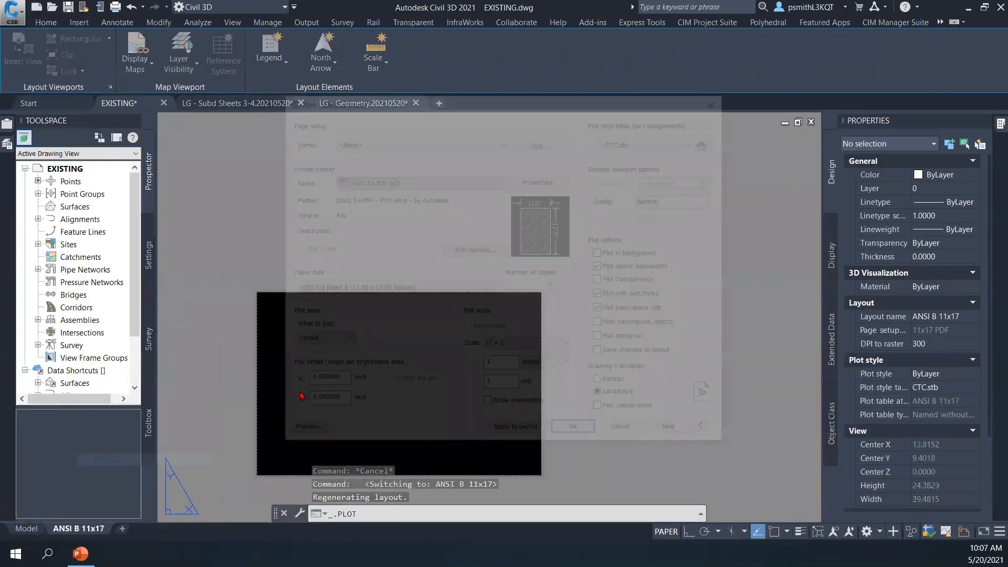
key("Escape")
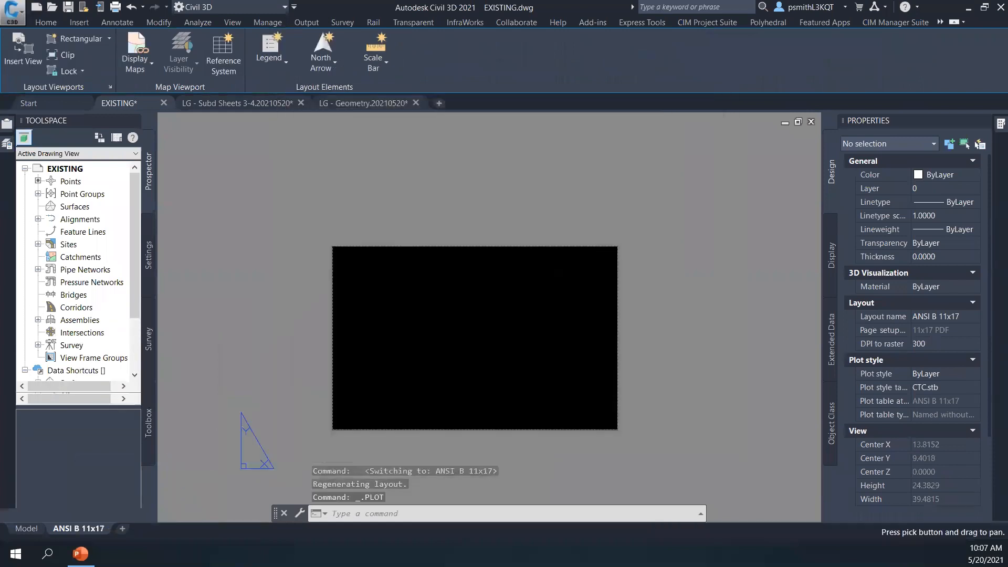
left_click(29, 516)
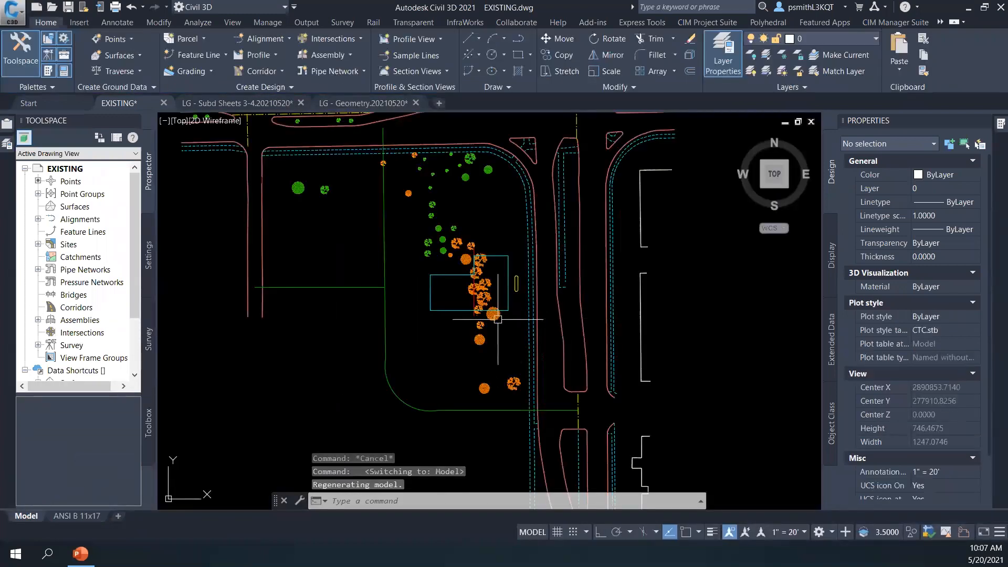
- Examine the zoom speed around the building outline and trees by zooming and panning in and out
scroll(427, 322, "up", 1)
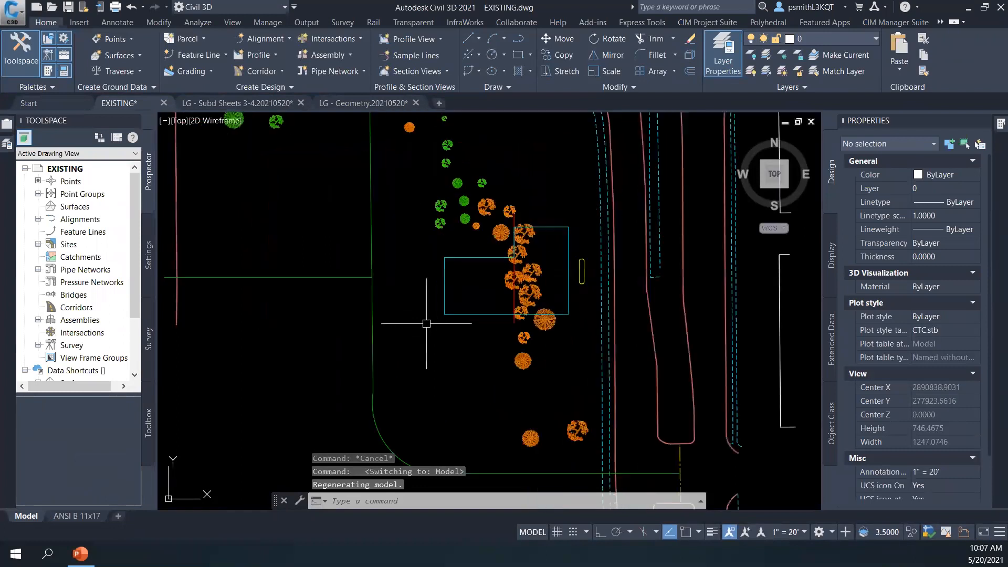
scroll(414, 326, "up", 1)
left_click(428, 282)
left_click(398, 290)
key("Escape")
middle_click_drag(366, 265, 414, 268)
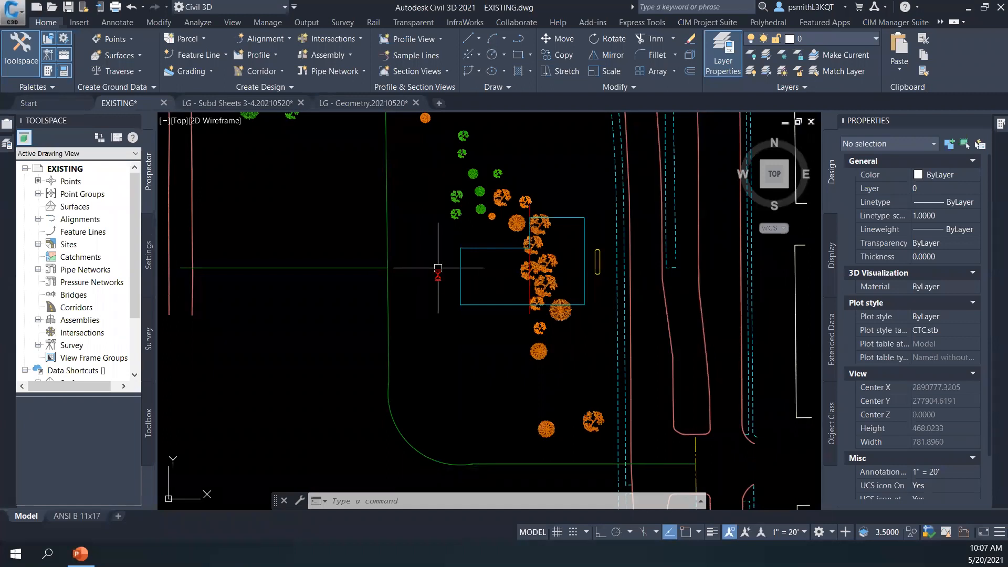
middle_click_drag(438, 272, 437, 300)
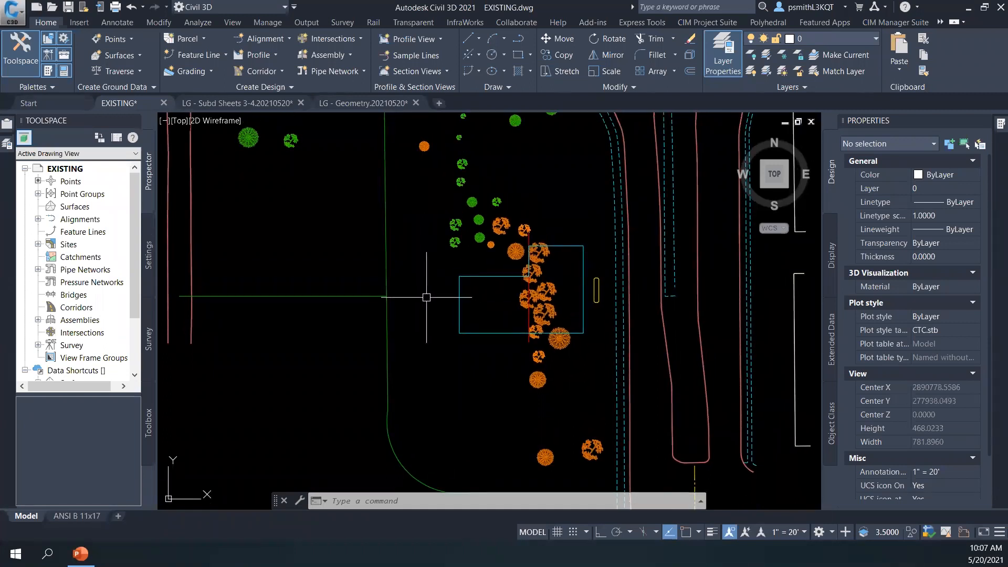
scroll(427, 297, "down", 2)
scroll(427, 298, "up", 5)
scroll(426, 297, "down", 2)
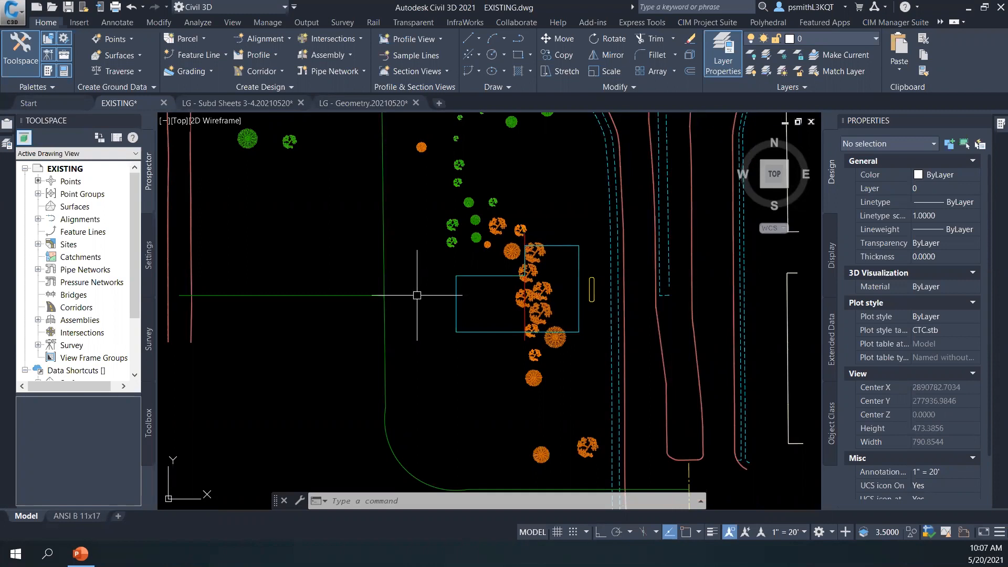
- Set the ZOOMFACTOR system variable to 5 and test the zoom speed around the building outline
type("zoomf")
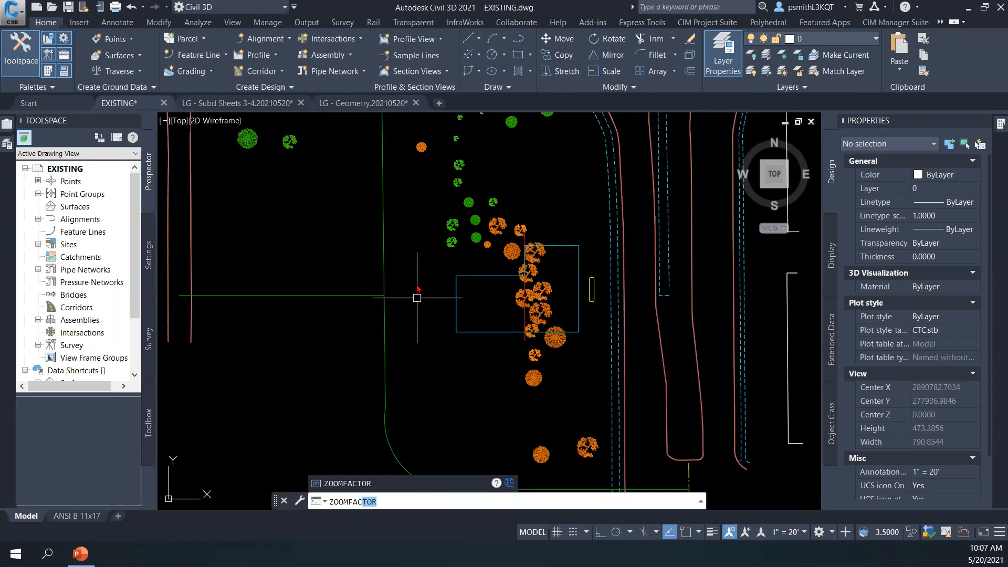
type("ac")
key("Return")
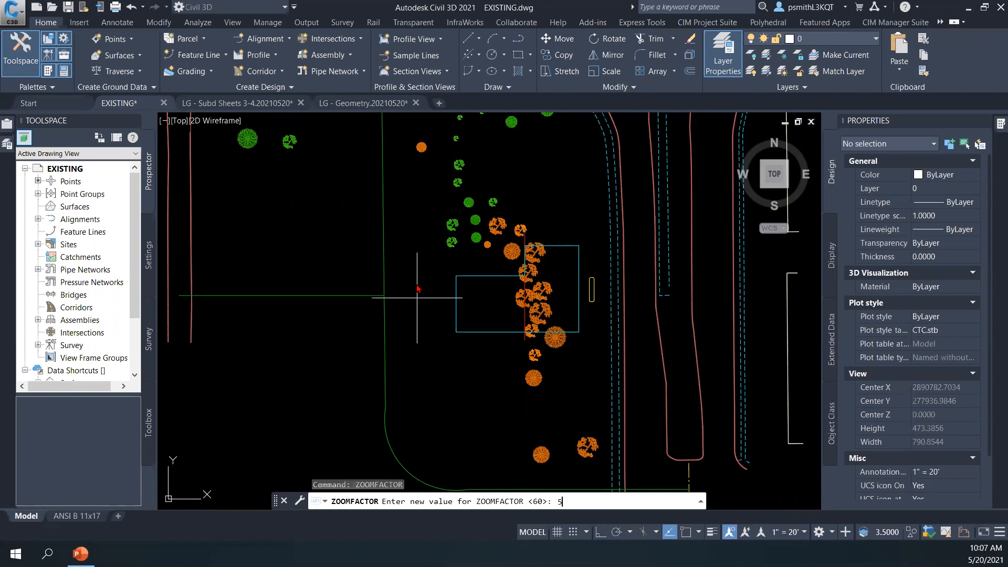
type("5")
key("Return")
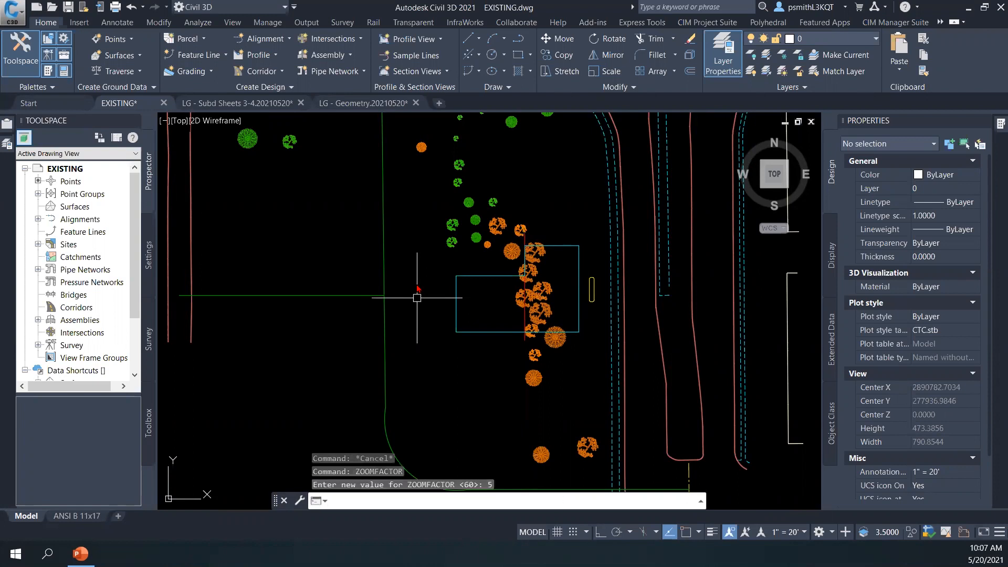
scroll(430, 300, "up", 4)
scroll(442, 301, "up", 4)
scroll(567, 323, "up", 15)
scroll(566, 323, "down", 8)
middle_click_drag(567, 322, 688, 322)
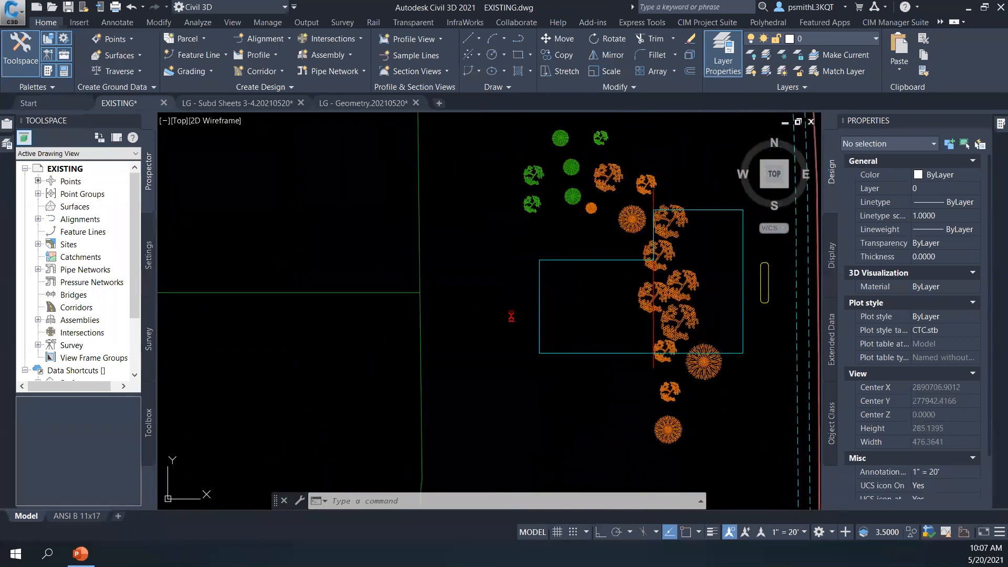
middle_click_drag(511, 316, 513, 325)
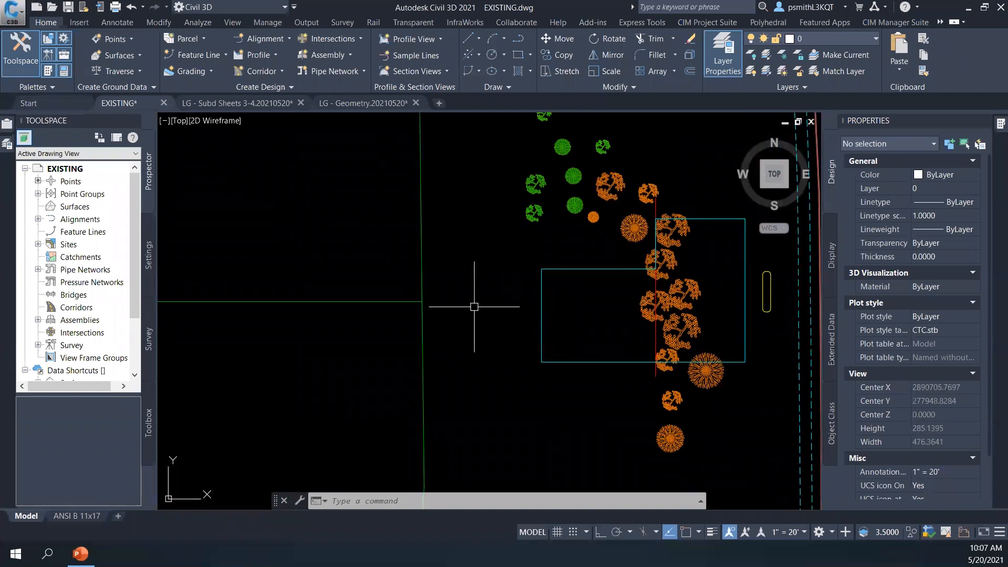
- Set the ZOOMFACTOR system variable to 10 and test zooming in and out around the building and trees
type("zoomfactor")
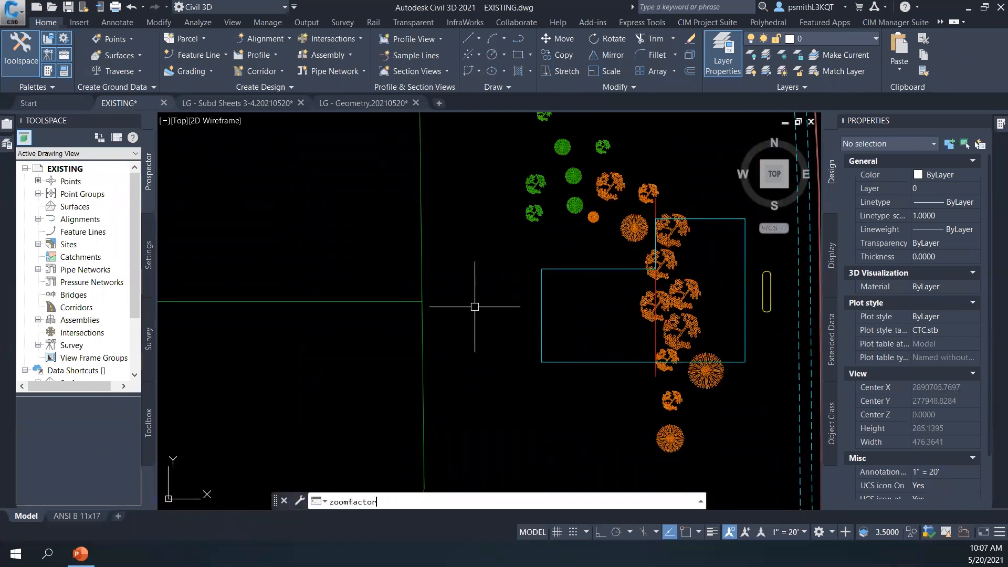
key("Return")
key("Return")
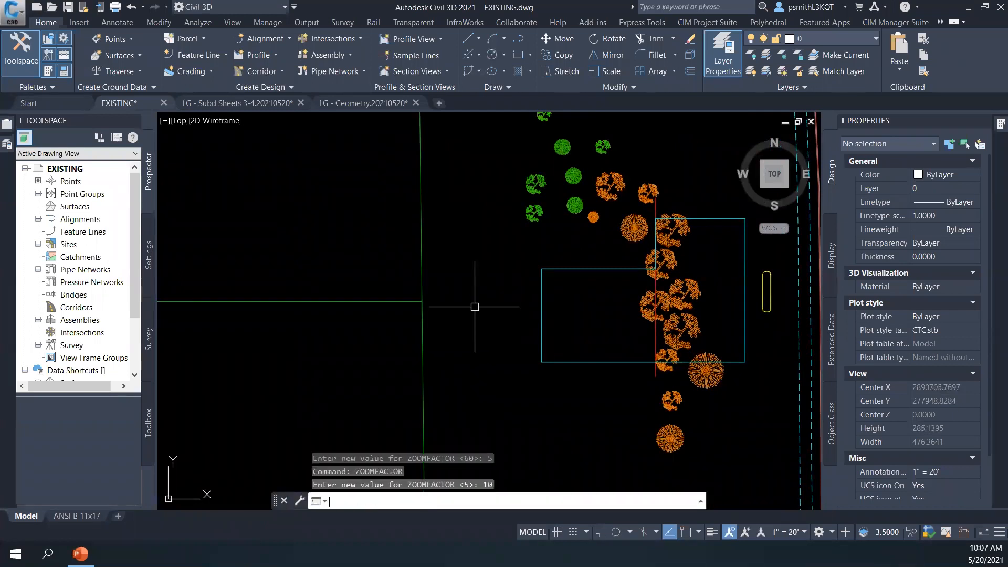
scroll(524, 330, "down", 5)
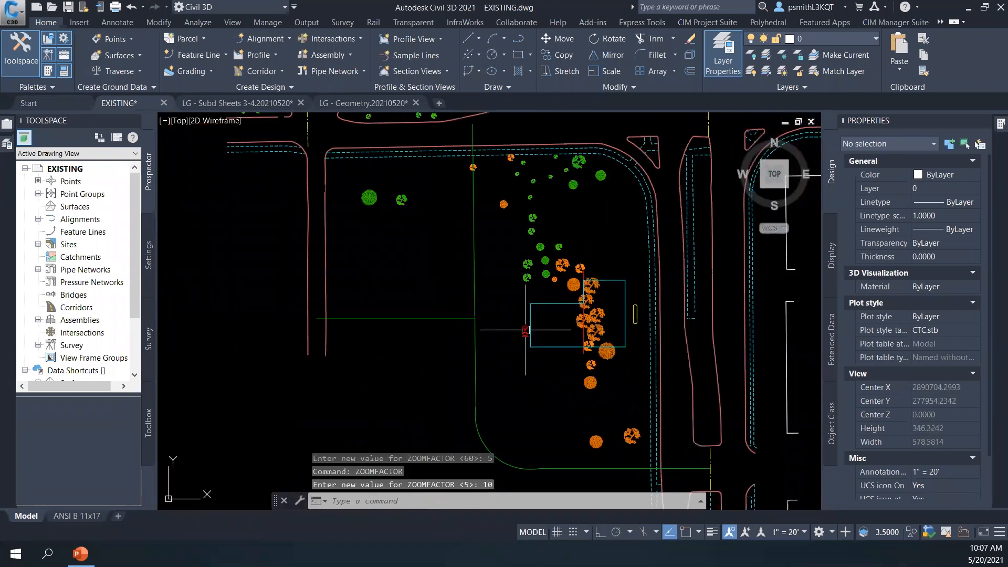
scroll(524, 331, "up", 3)
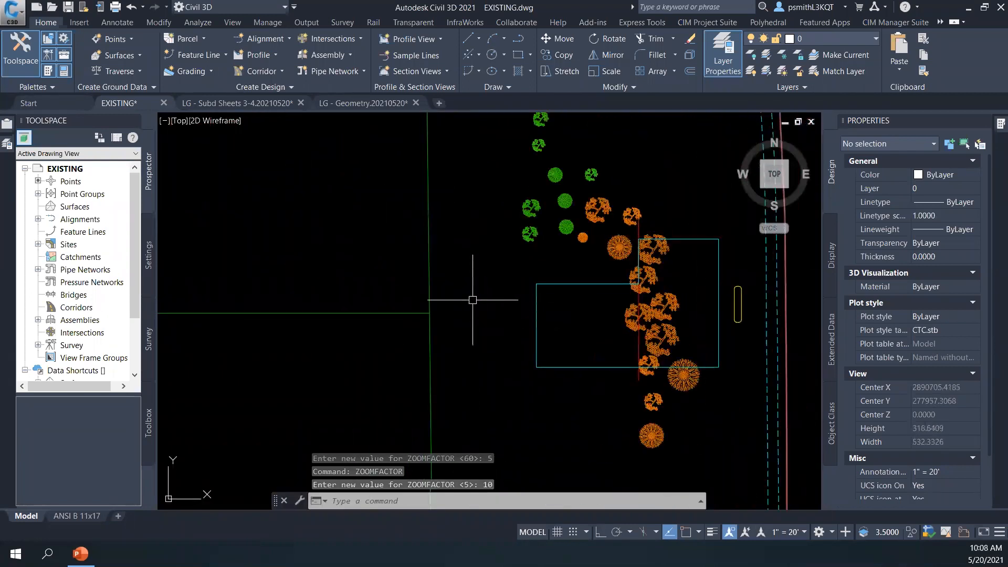
scroll(472, 299, "up", 2)
scroll(472, 299, "down", 3)
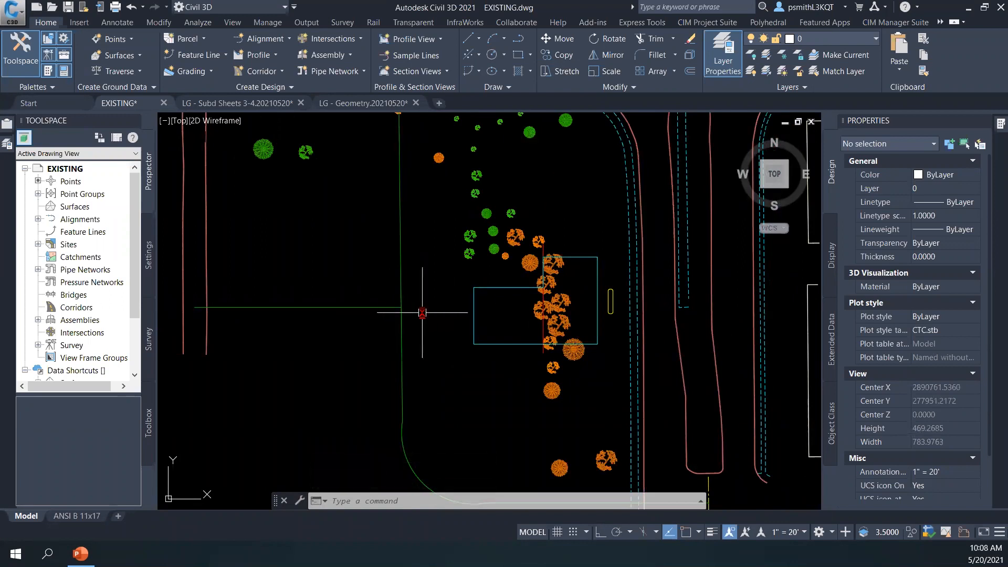
scroll(428, 313, "up", 2)
scroll(431, 316, "down", 3)
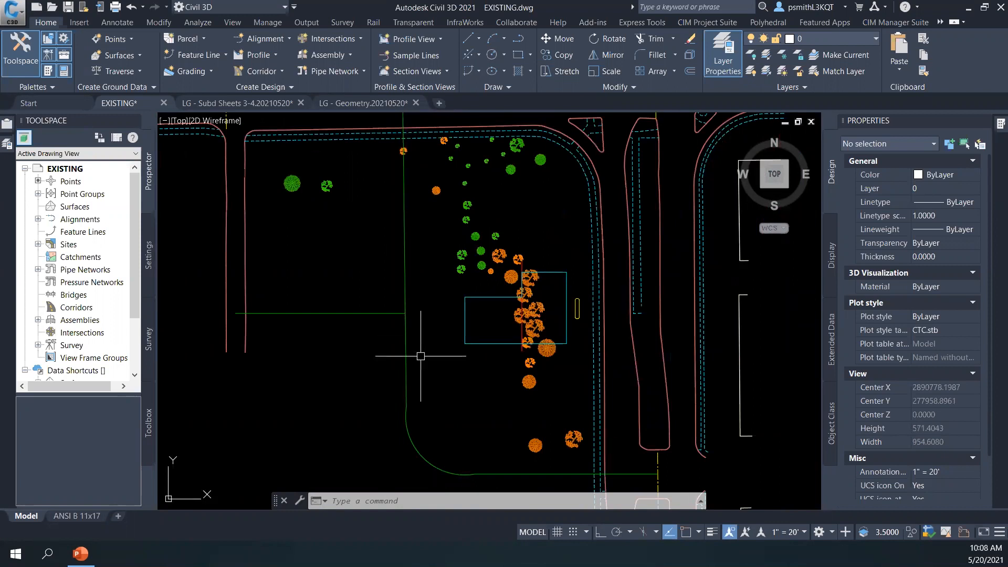
- Set the ZOOMFACTOR system variable to 60
type("ZOOM")
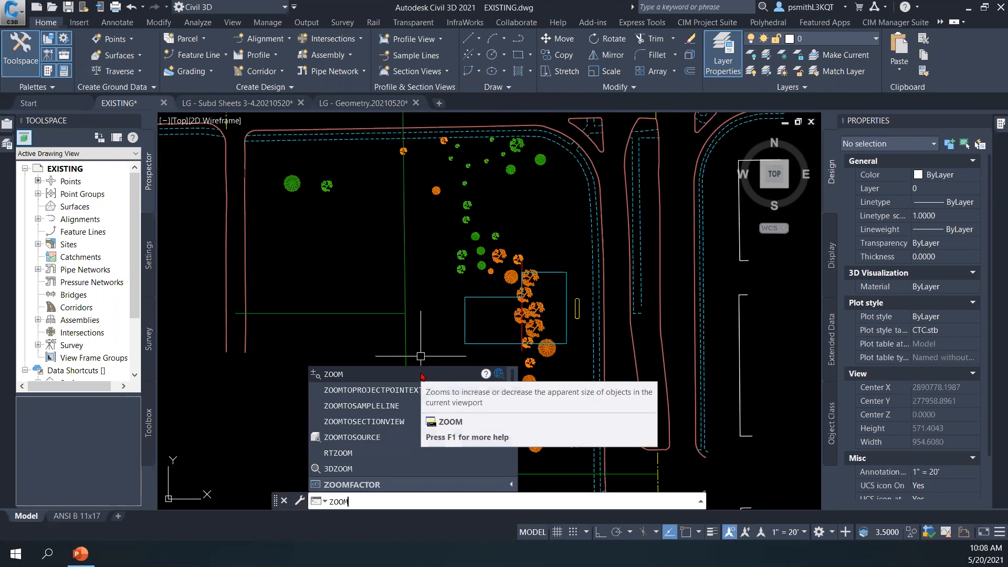
type("FACTOR")
key("Return")
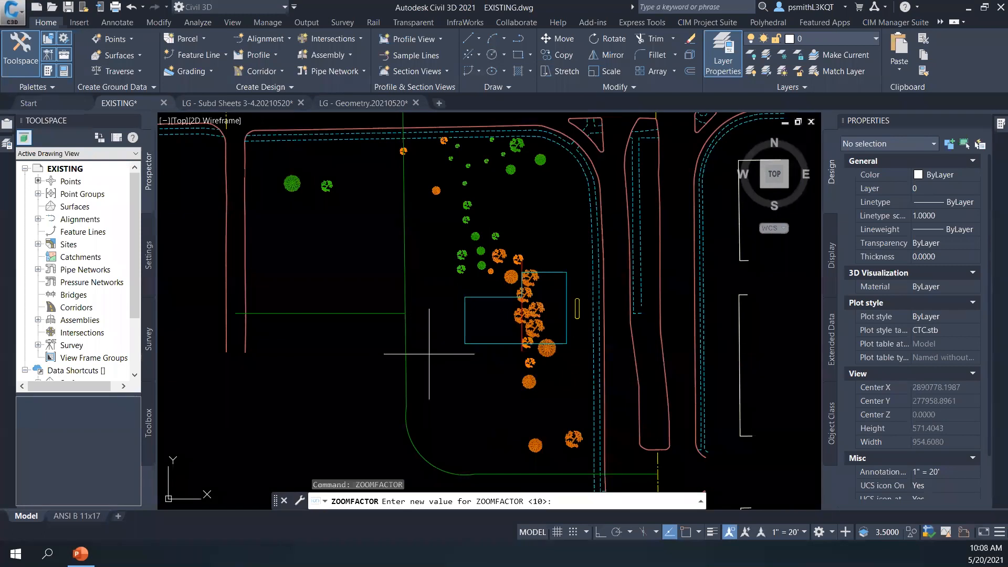
type("60")
key("Return")
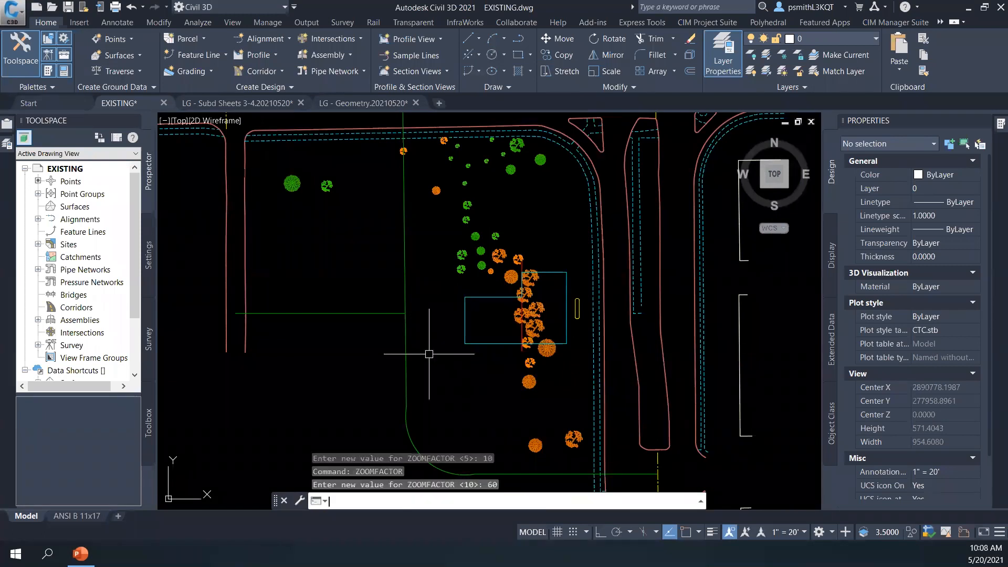
key("Escape")
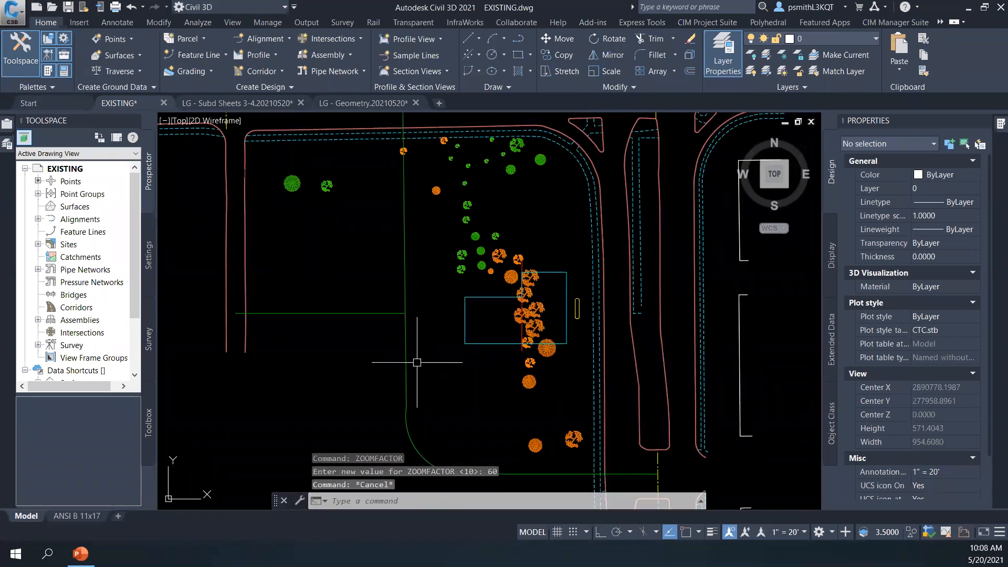
- Examine the new mouse-wheel zoom speed around the building outline, trees and surrounding roads
middle_click_drag(449, 387, 404, 366)
scroll(405, 362, "down", 2)
scroll(409, 347, "up", 2)
scroll(412, 341, "down", 2)
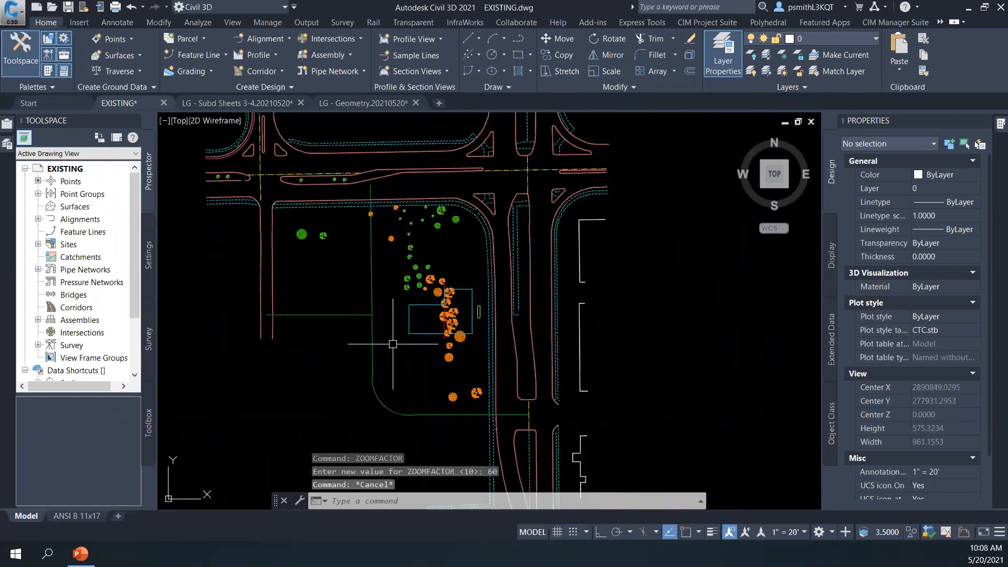
scroll(412, 340, "up", 1)
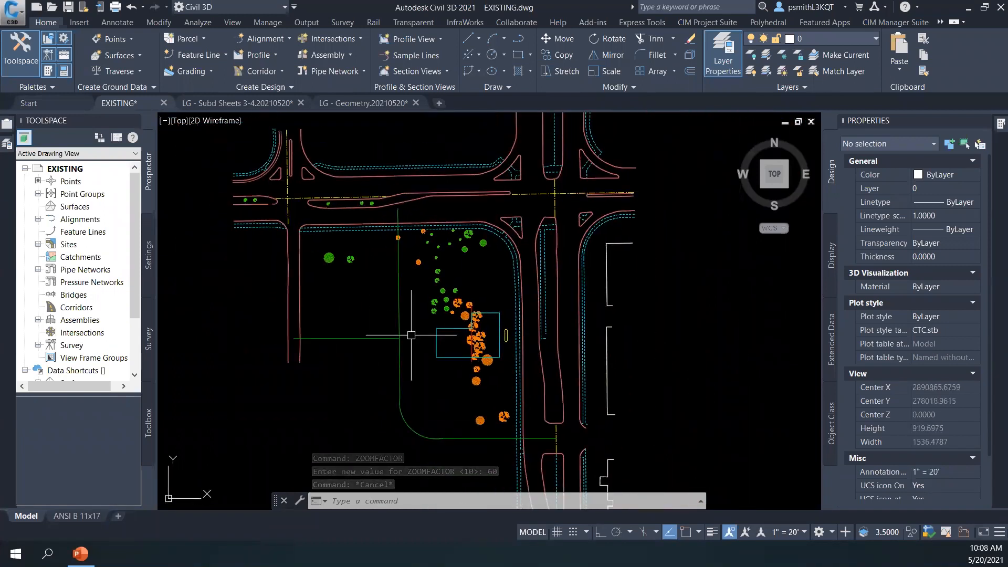
key("Escape")
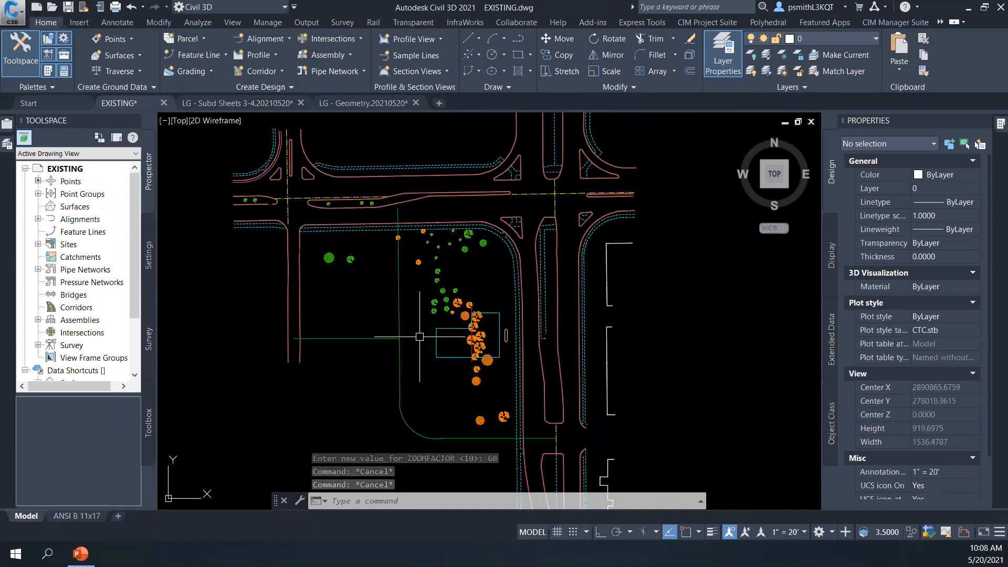
mouse_move(393, 320)
middle_mouse_down()
mouse_move(405, 330)
mouse_move(397, 326)
middle_mouse_up()
scroll(403, 324, "up", 1)
scroll(408, 331, "up", 2)
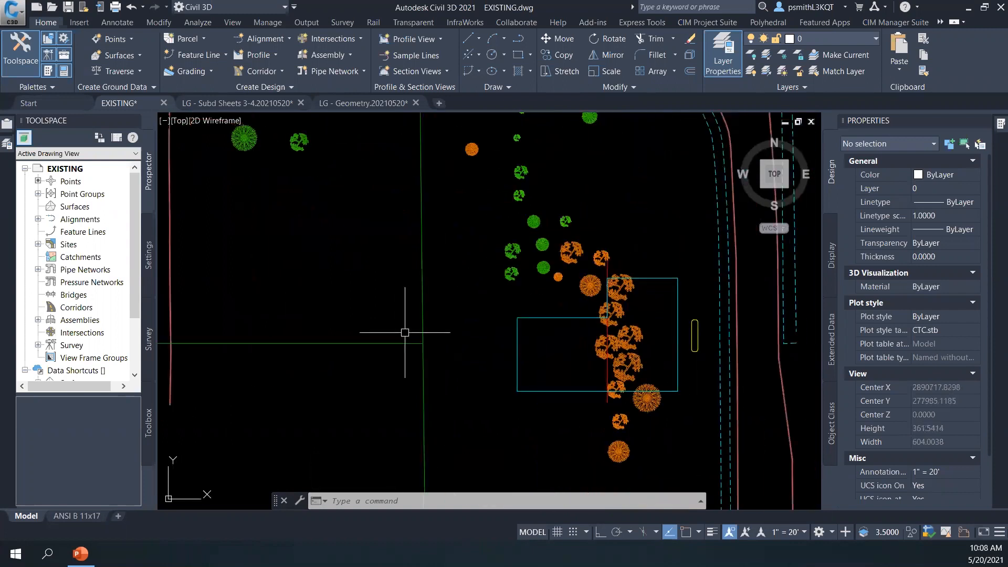
- Switch to the Sheet (3) layout of the LG - Subd Sheets 3-4 drawing and show the empty paper space beside the title block
left_click(346, 107)
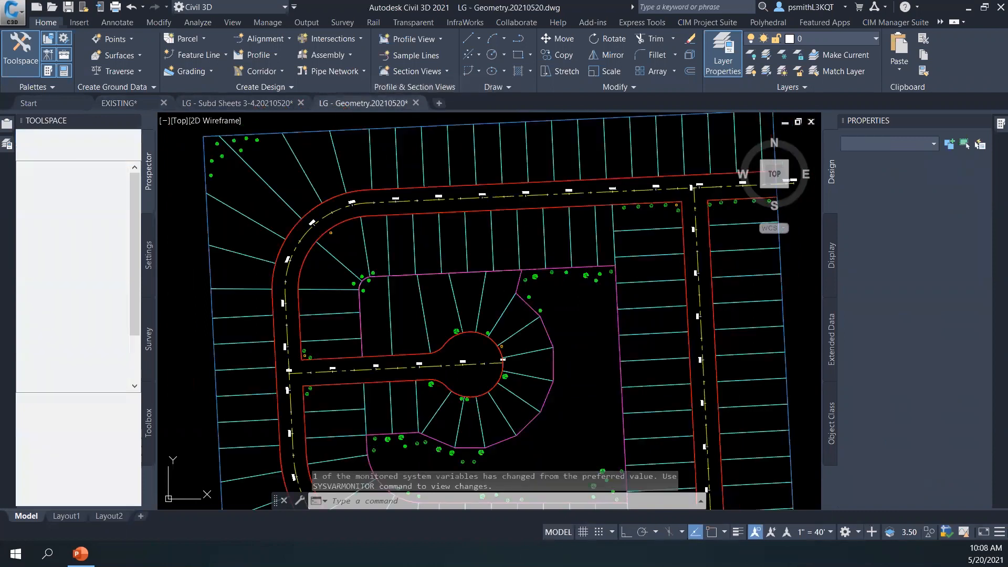
left_click(254, 103)
scroll(296, 184, "down", 2)
middle_click_drag(300, 190, 350, 193)
middle_click_drag(442, 175, 390, 189)
middle_click_drag(503, 203, 374, 183)
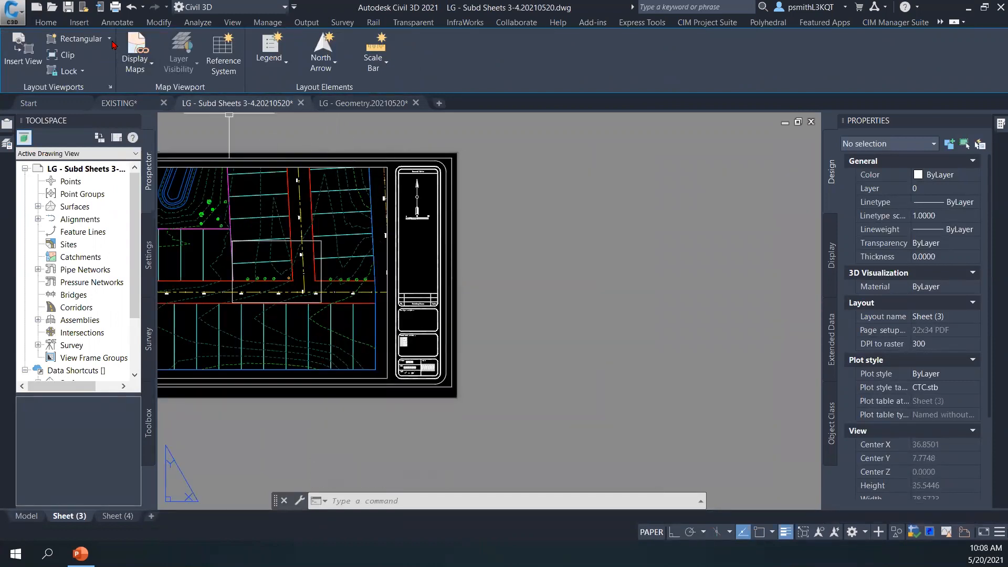
- Draw a center-radius circle in the empty paper space beside the sheet's title block
left_click(50, 22)
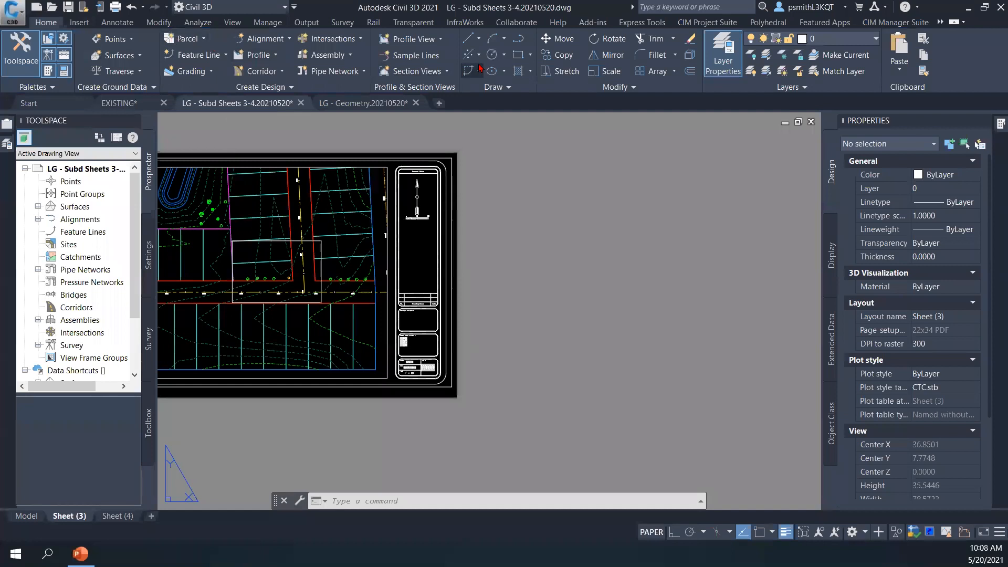
left_click(503, 55)
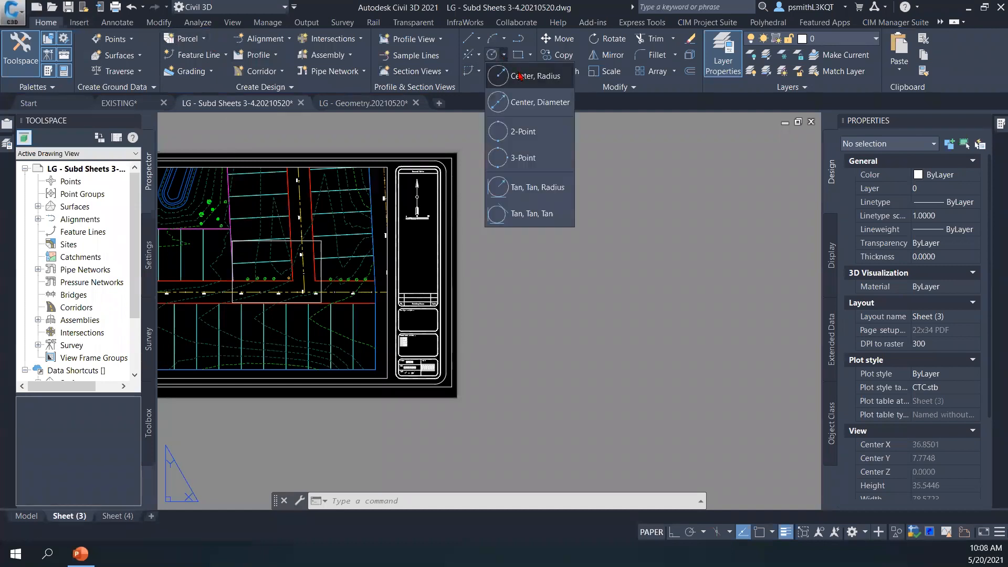
left_click(519, 76)
left_click(511, 217)
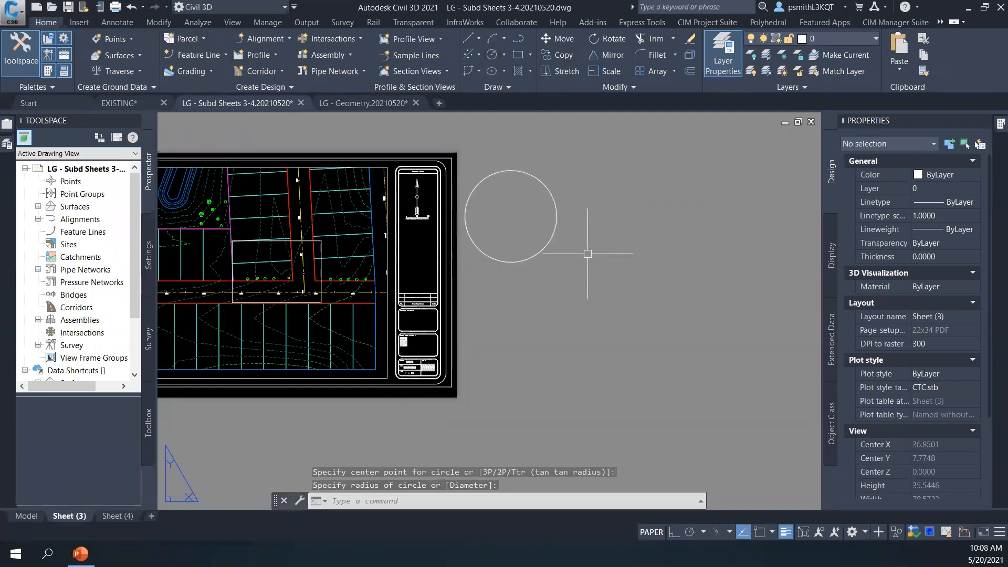
key("Escape")
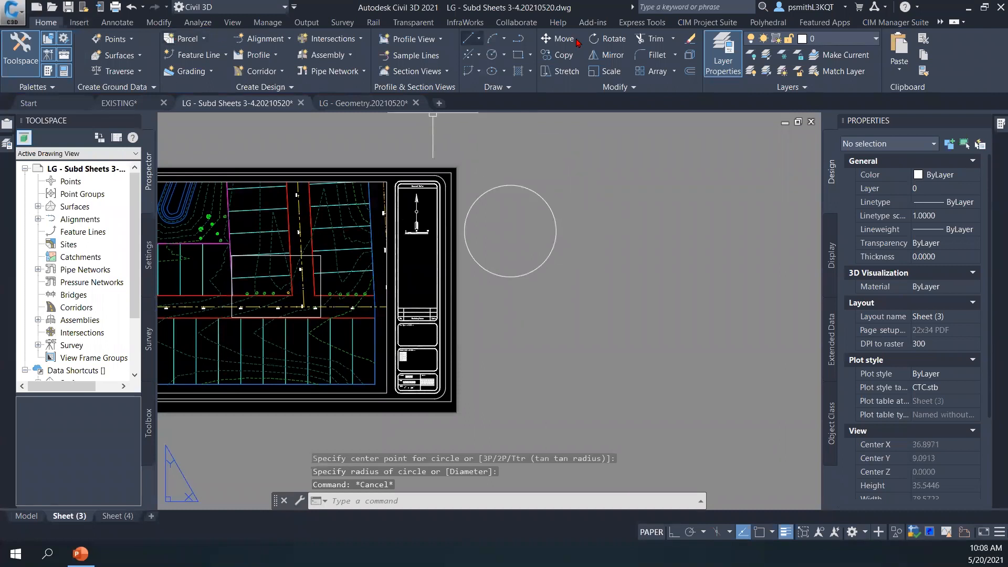
- Create a layout viewport from the circle beside the sheet, using the Object viewport option
left_click(963, 22)
left_click(922, 26)
left_click(939, 23)
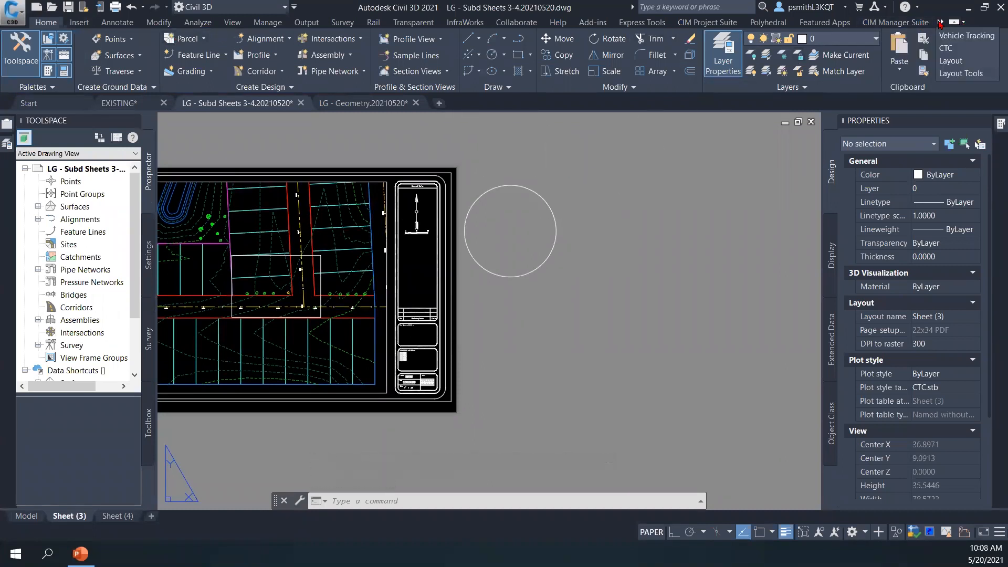
left_click(952, 61)
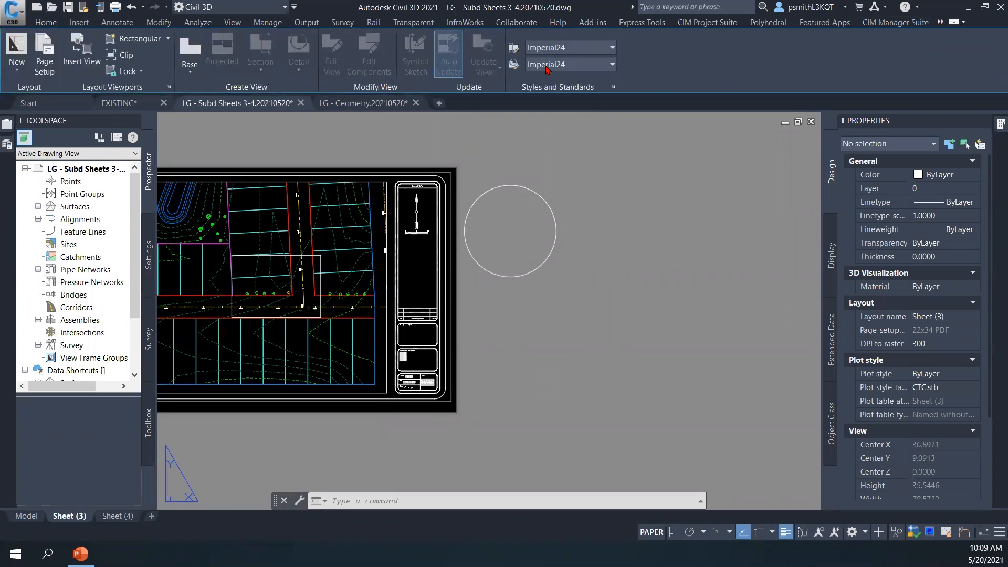
left_click(940, 23)
left_click(951, 78)
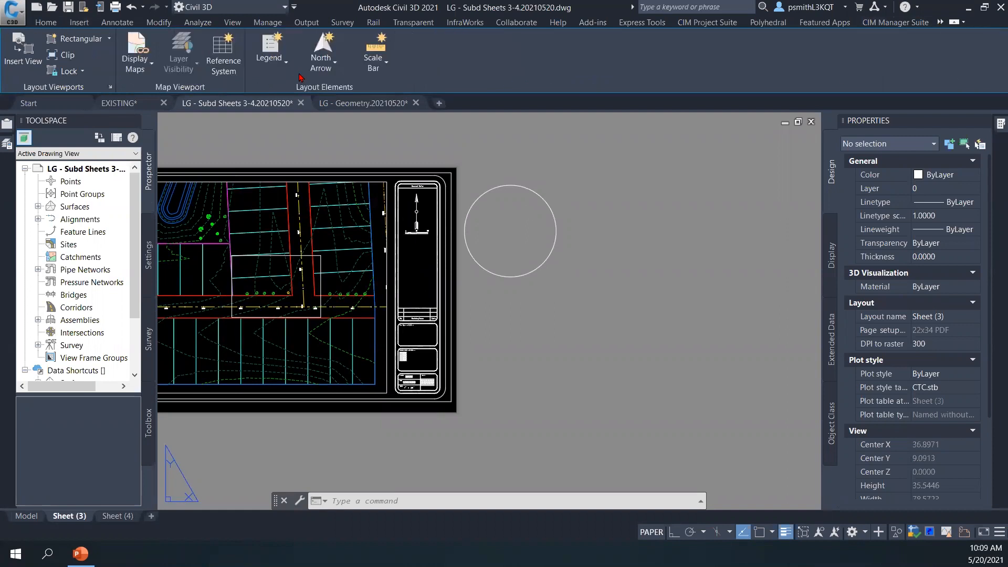
left_click(109, 40)
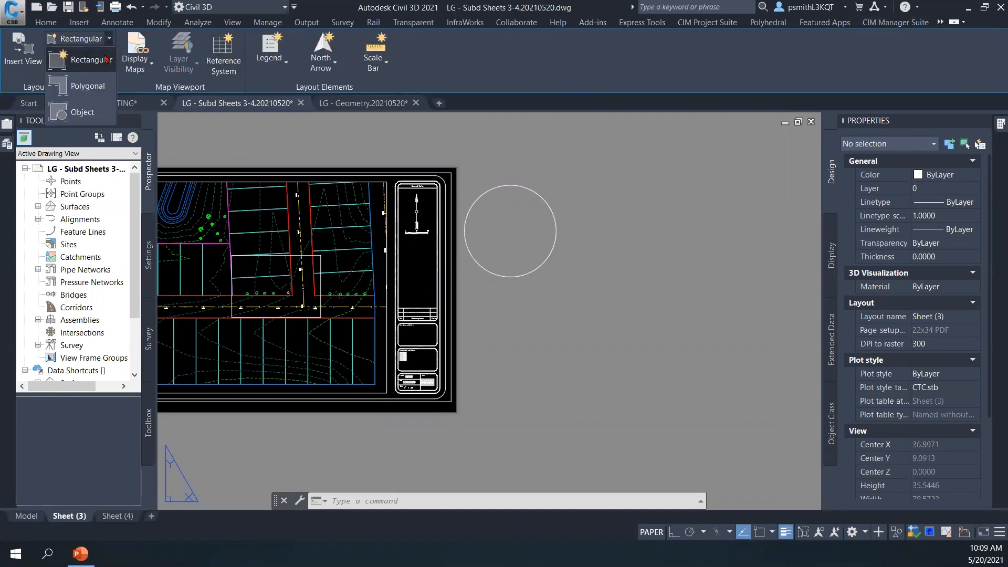
left_click(26, 87)
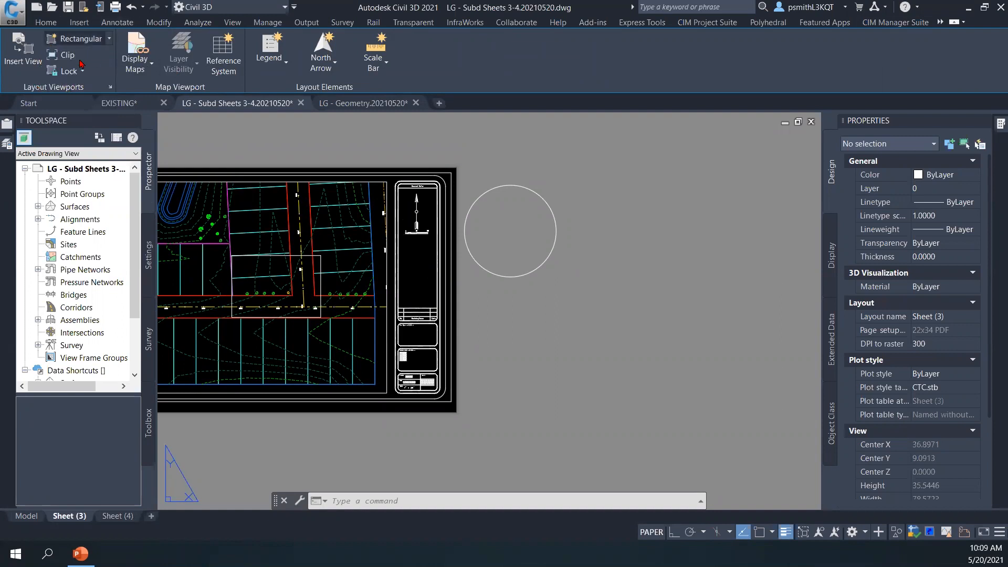
left_click(109, 40)
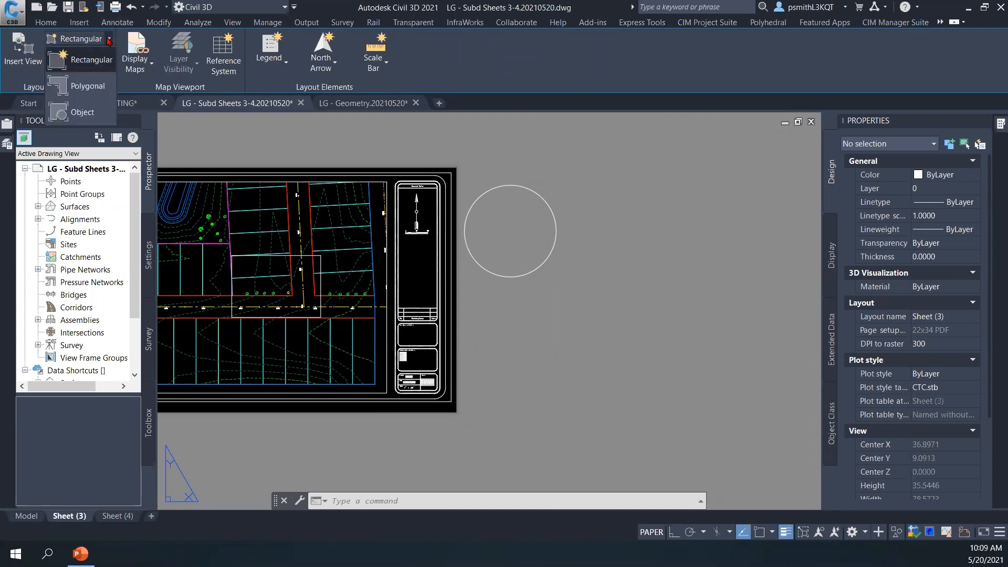
left_click(84, 112)
left_click(547, 206)
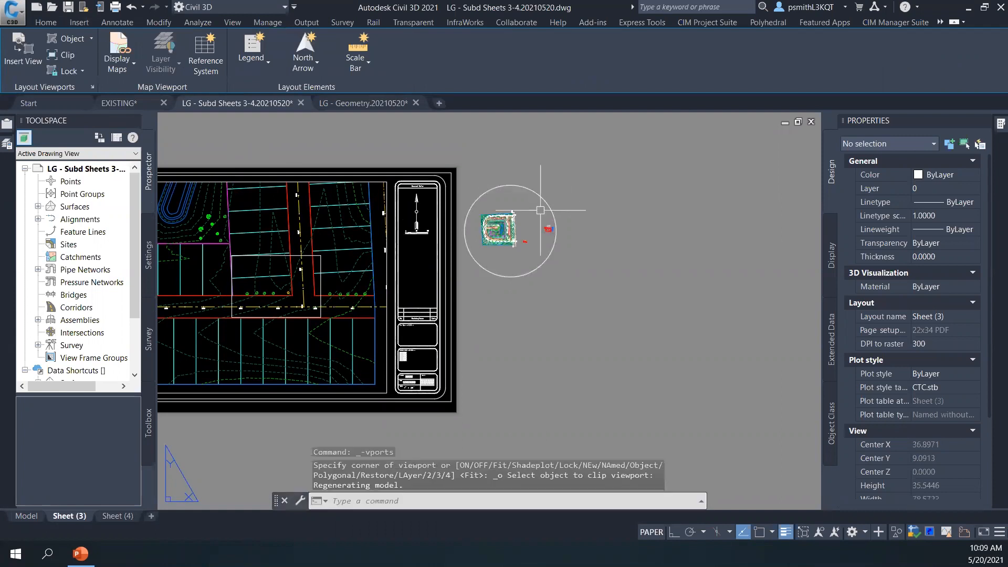
key("Escape")
mouse_move(564, 231)
middle_mouse_down()
mouse_move(577, 237)
mouse_move(572, 245)
mouse_move(509, 239)
middle_mouse_up()
left_click(567, 233)
key("Escape")
- Draw a rectangle in paper space on the far side of the circular viewport from the sheet
left_click(46, 23)
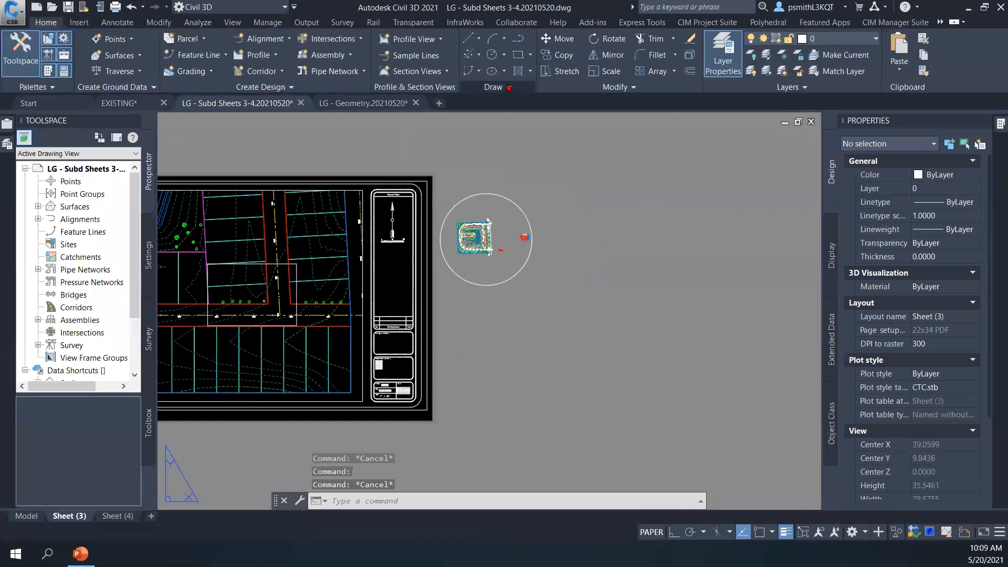
left_click(518, 56)
left_click(563, 166)
left_click(650, 215)
key("Escape")
left_click(664, 205)
key("Escape")
- Draw a closed, irregular five-sided polyline in paper space below the rectangle
left_click(518, 41)
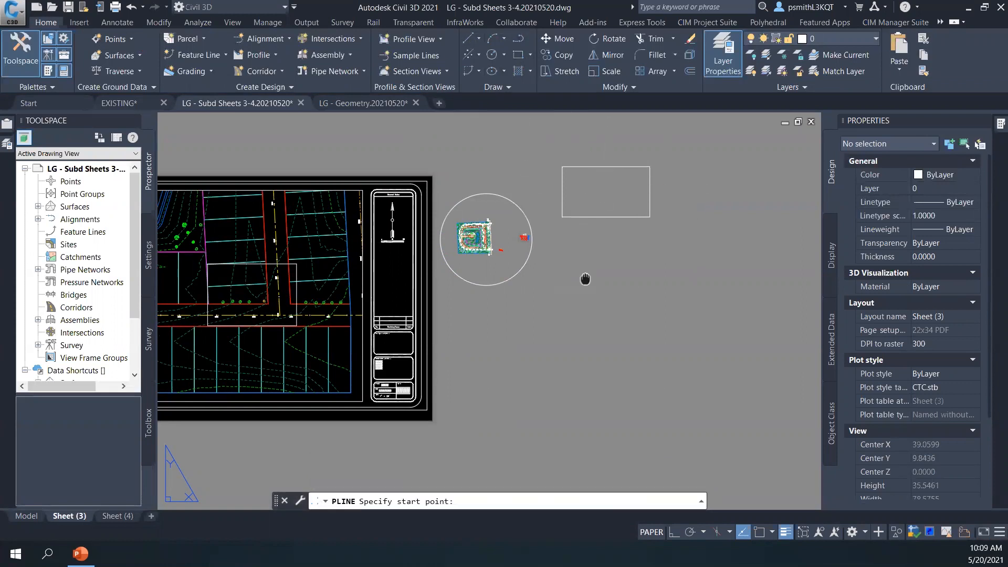
middle_click_drag(587, 281, 567, 238)
left_click(564, 231)
left_click(563, 315)
left_click(662, 307)
left_click(666, 260)
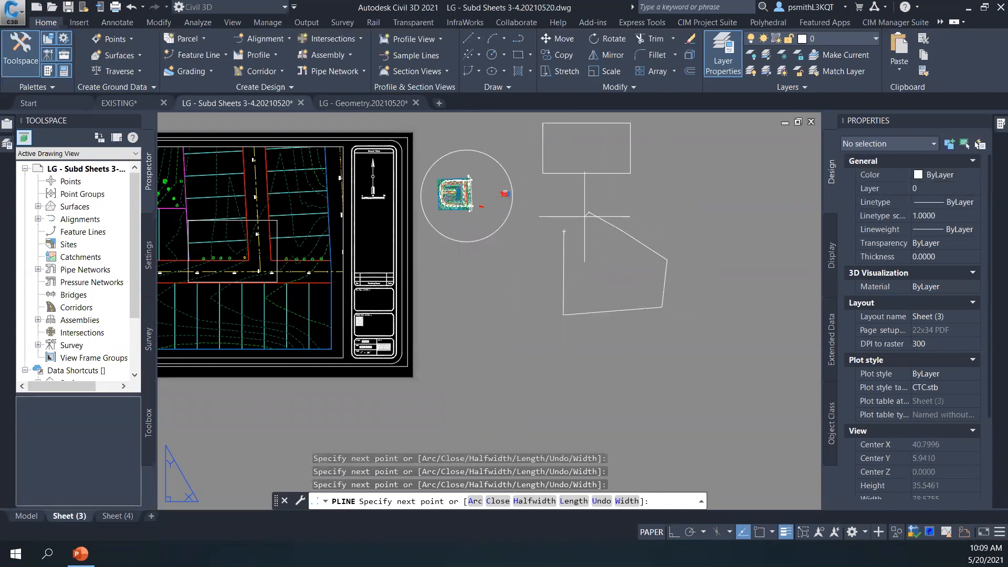
type("c")
key("Return")
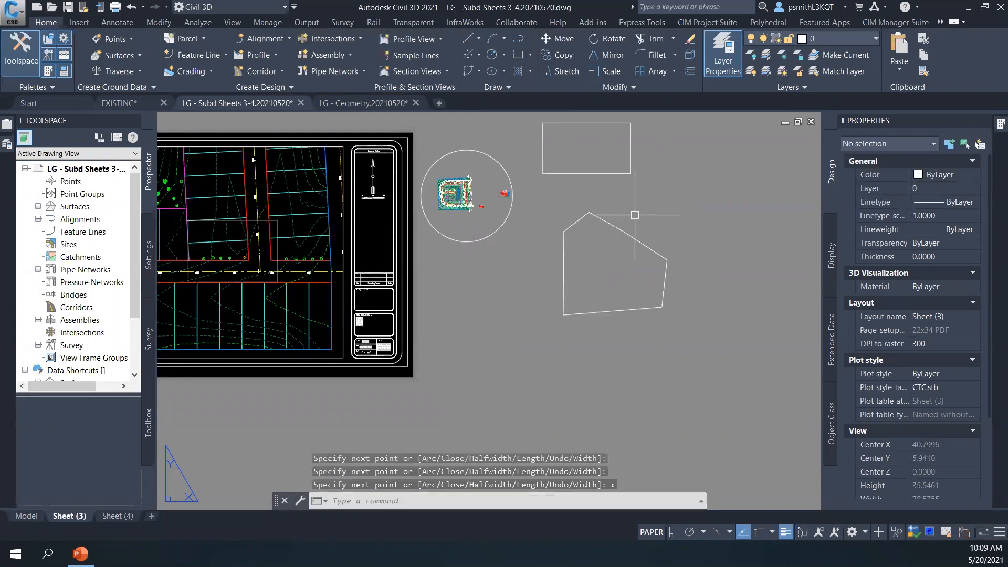
- Create a layout viewport from the closed five-sided polyline below the rectangle
left_click(940, 23)
left_click(960, 74)
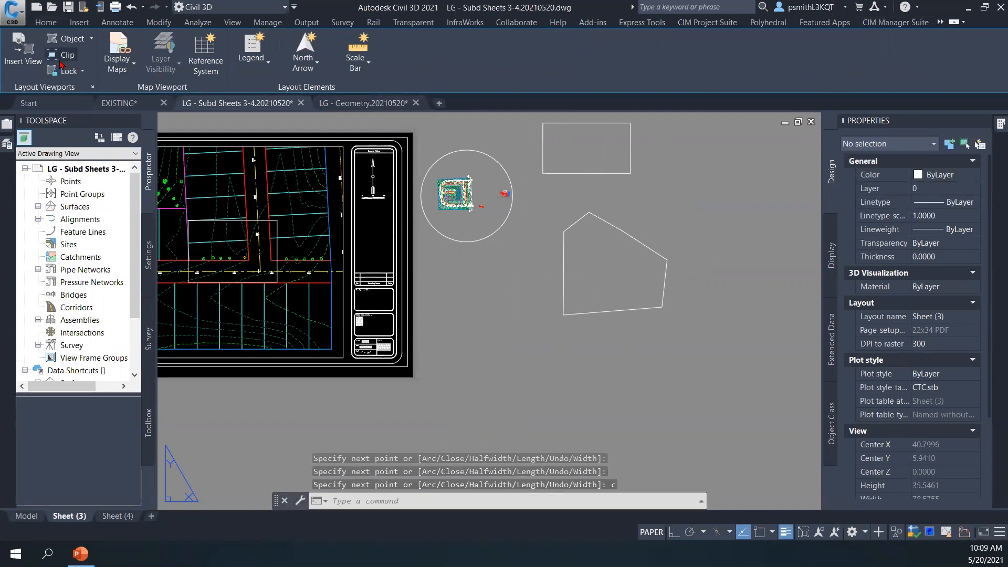
left_click(63, 55)
left_click(564, 280)
key("Escape")
middle_click_drag(666, 277, 563, 251)
scroll(606, 272, "up", 2)
scroll(606, 272, "down", 2)
left_click(651, 231)
key("Escape")
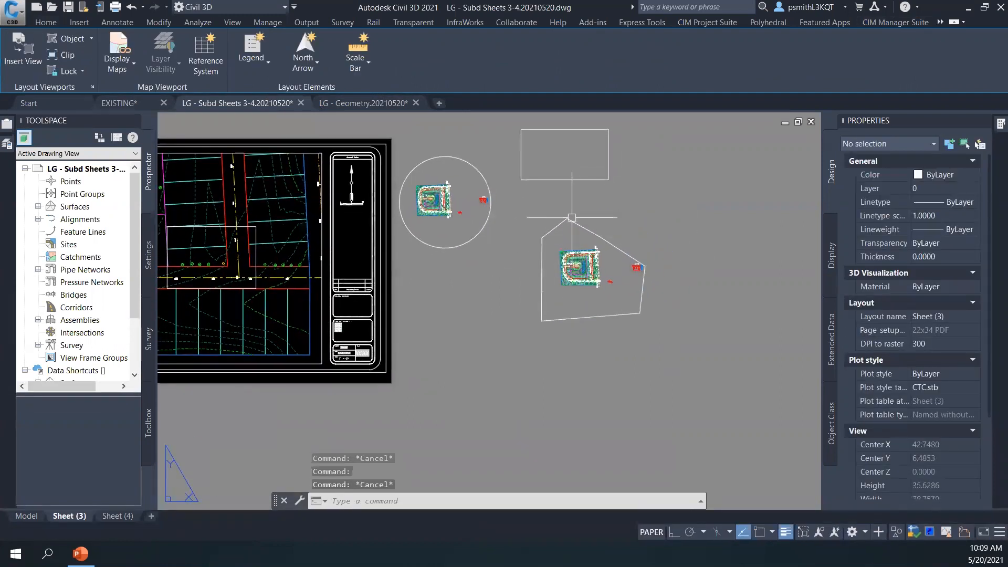
- Examine the site plan shown inside the five-sided viewport and compare it with the other outlines beside the sheet
scroll(581, 277, "up", 8)
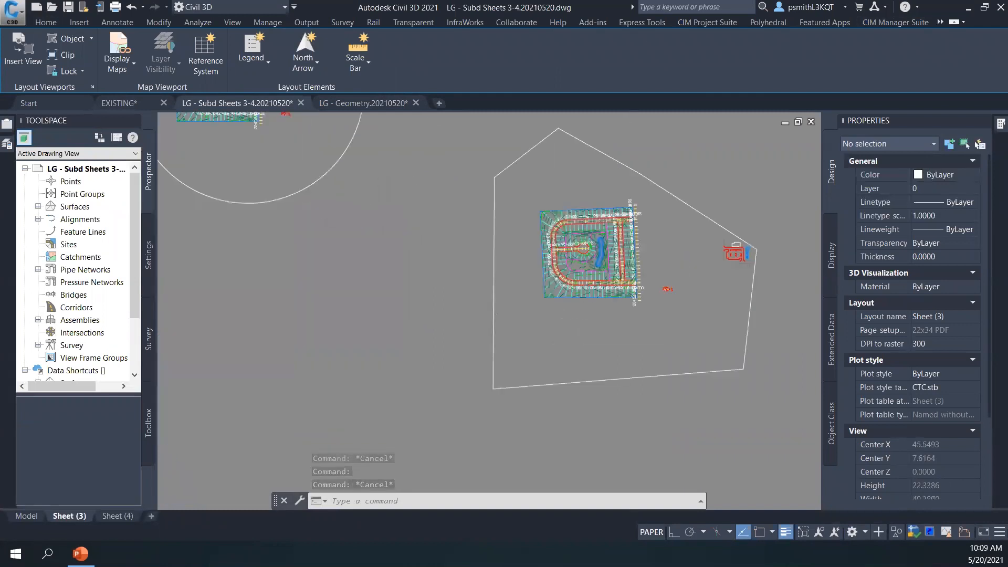
scroll(537, 287, "down", 6)
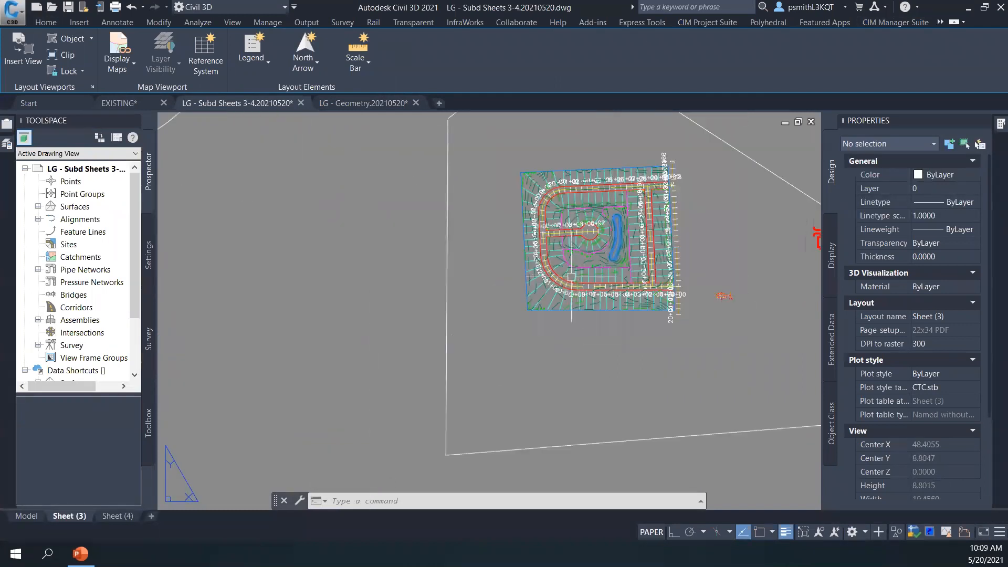
scroll(518, 280, "down", 4)
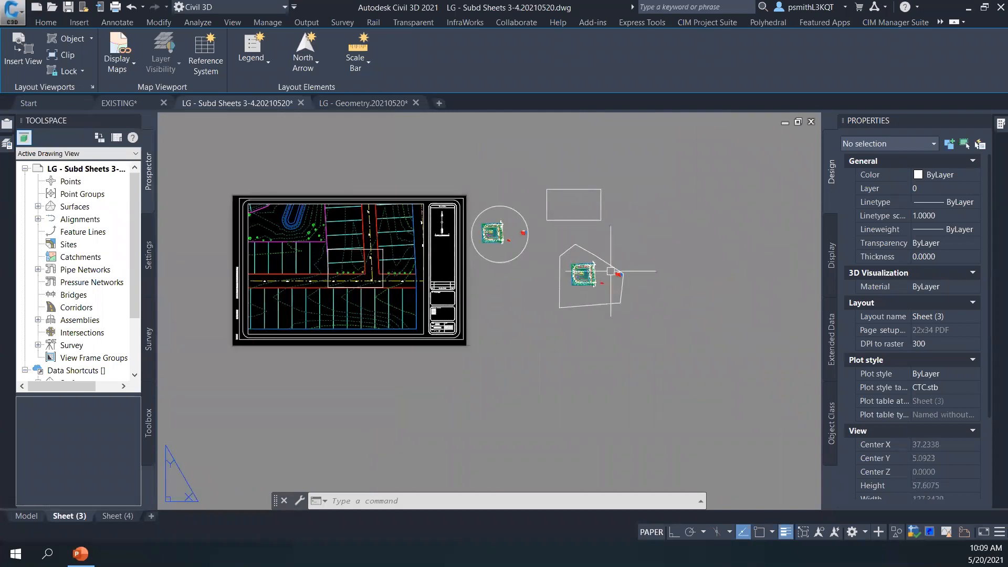
key("Escape")
key("Escape")
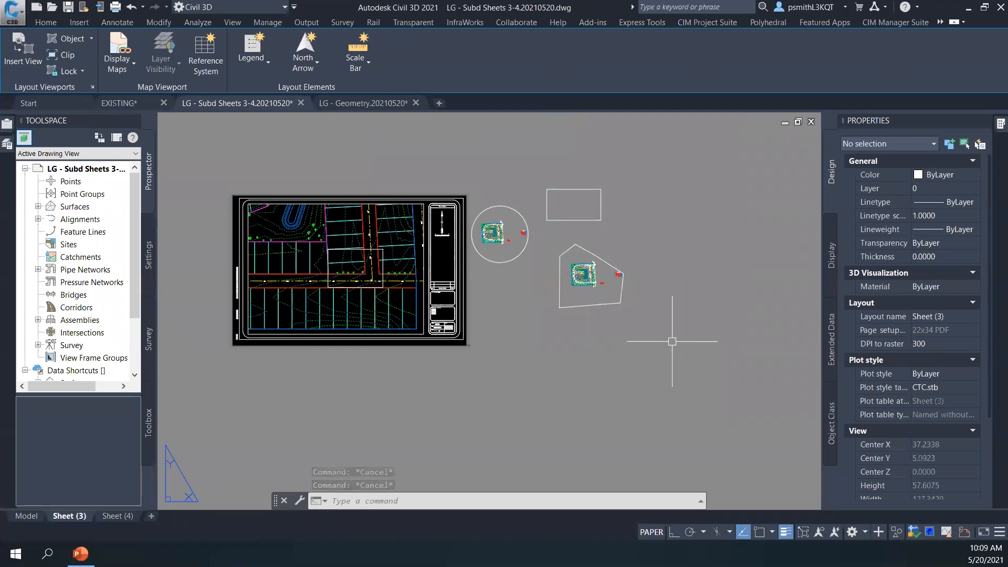
middle_click_drag(672, 341, 616, 347)
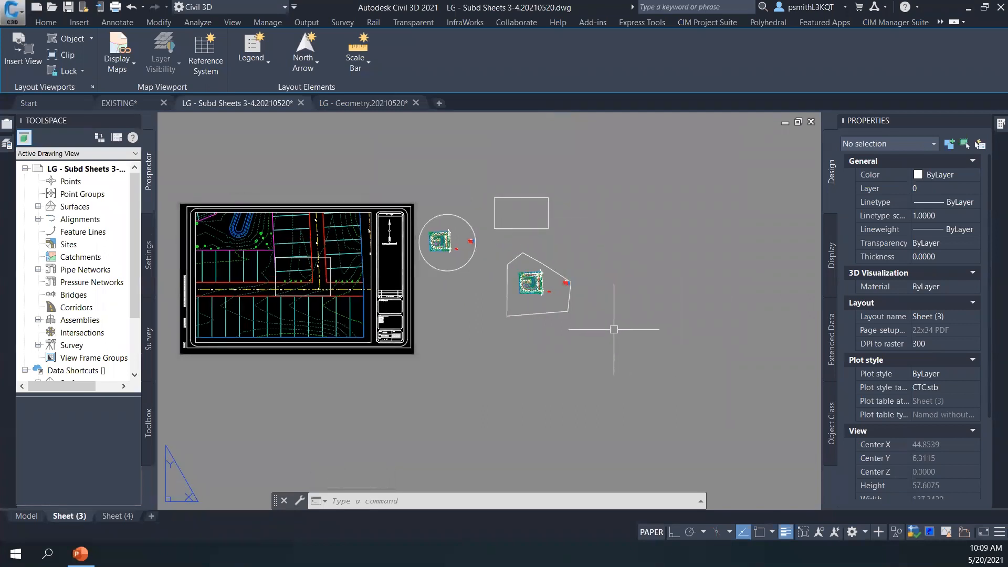
scroll(436, 273, "up", 3)
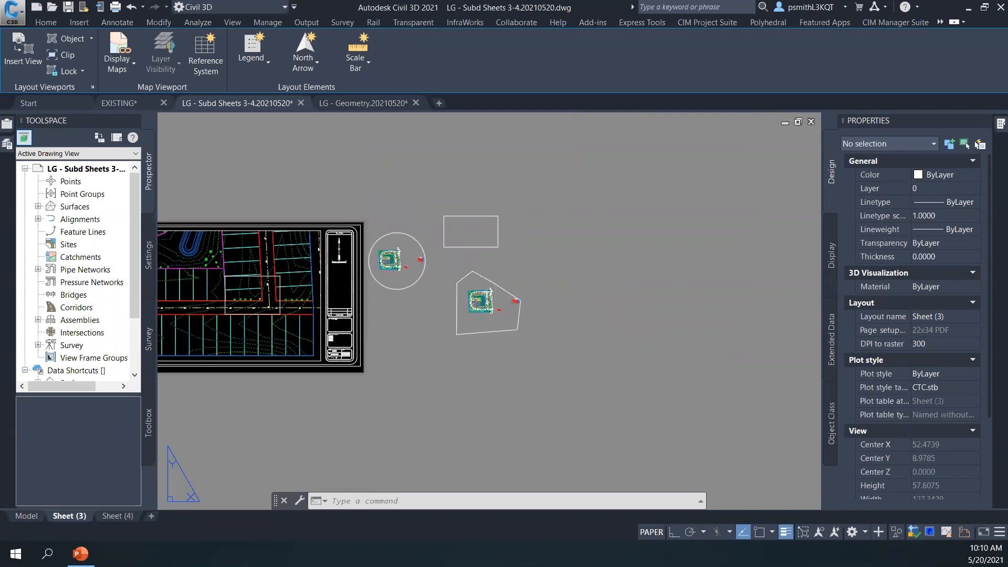
- Examine the site plan inside the circular viewport and the small viewport on the sheet's road intersection
scroll(441, 292, "up", 2)
middle_click_drag(464, 328, 498, 377)
scroll(492, 299, "up", 2)
scroll(491, 299, "up", 3)
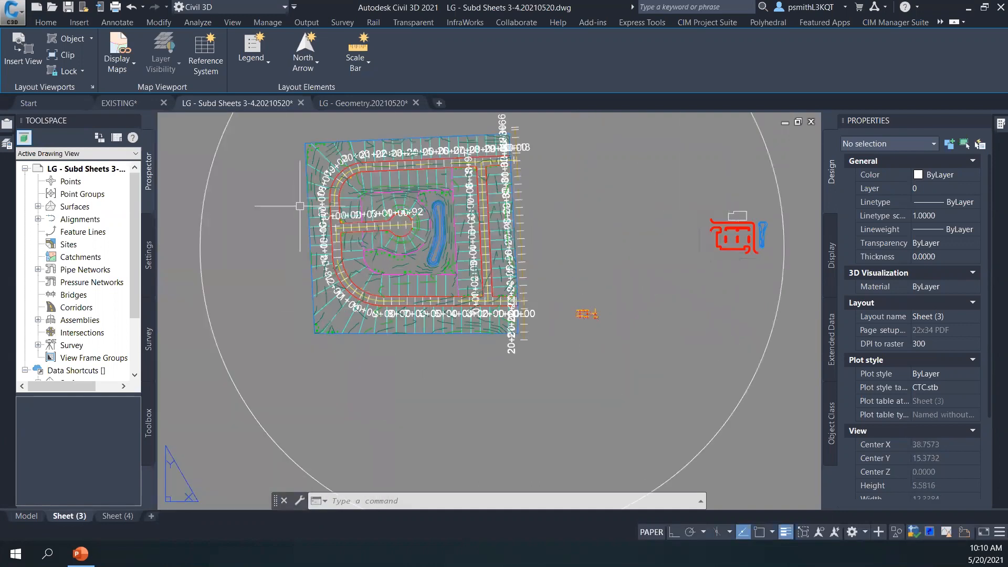
scroll(673, 350, "down", 1)
middle_click_drag(657, 297, 538, 300)
middle_click_drag(594, 283, 541, 280)
middle_click_drag(445, 281, 335, 227)
scroll(417, 276, "up", 1)
scroll(417, 277, "down", 1)
scroll(335, 227, "down", 2)
middle_click_drag(473, 259, 531, 238)
middle_click_drag(517, 263, 520, 291)
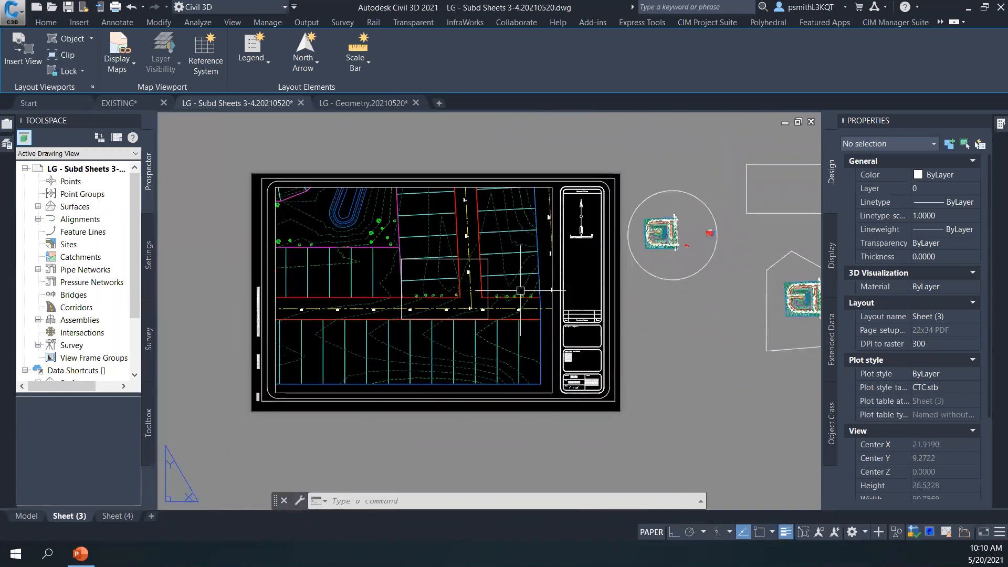
- Activate the main sheet viewport and test zooming and panning with its view locked
scroll(517, 278, "up", 4)
double_click(592, 242)
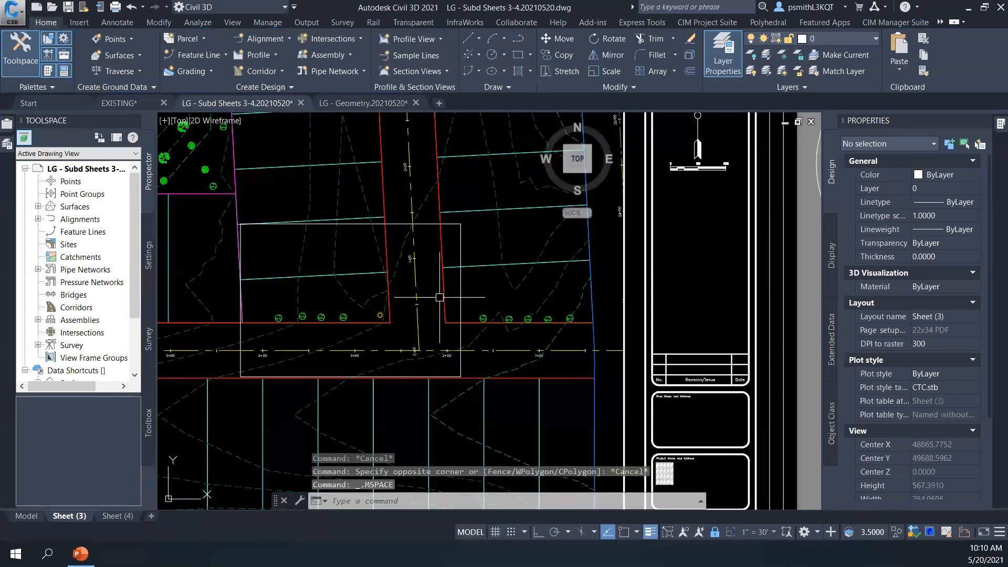
left_click(715, 533)
scroll(749, 496, "down", 5)
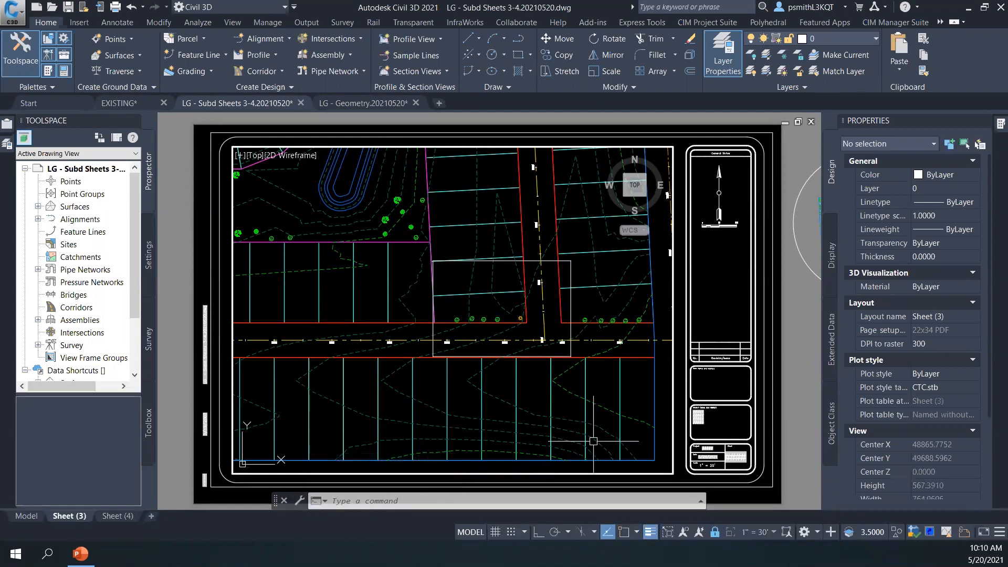
middle_click_drag(604, 351, 547, 348)
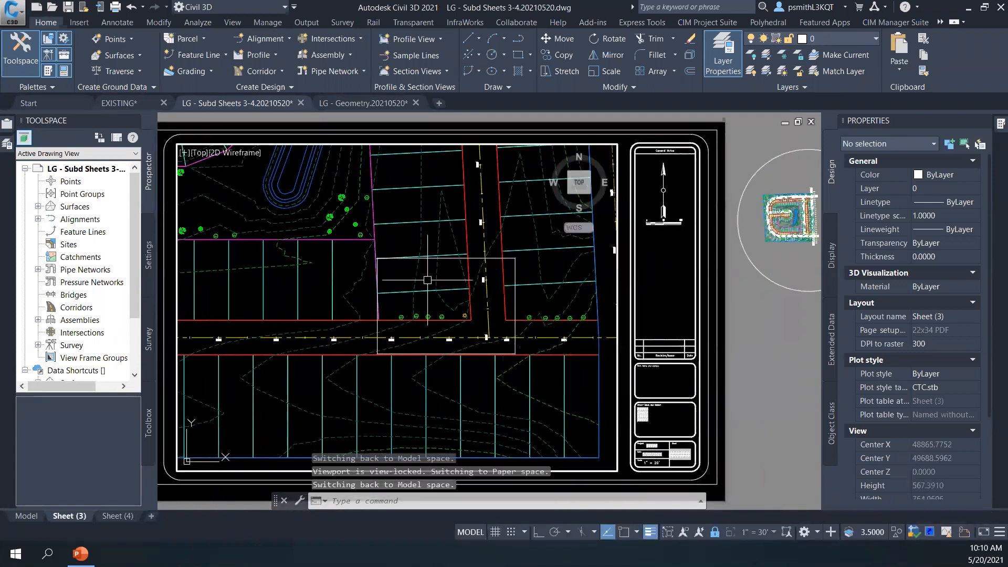
- Unlock the main viewport's view and pan the site plan inside it toward the north-south road
left_click(715, 532)
scroll(454, 338, "down", 3)
middle_click_drag(512, 325, 474, 356)
key("Escape")
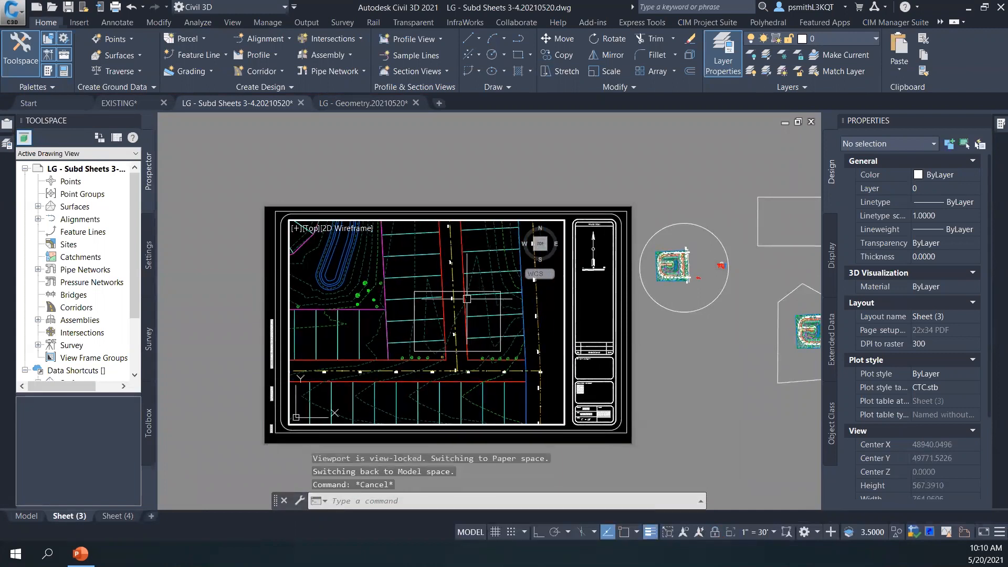
- Return to paper space and delete the small rectangular region overlapping the main viewport
left_click(466, 299)
key("Escape")
double_click(677, 348)
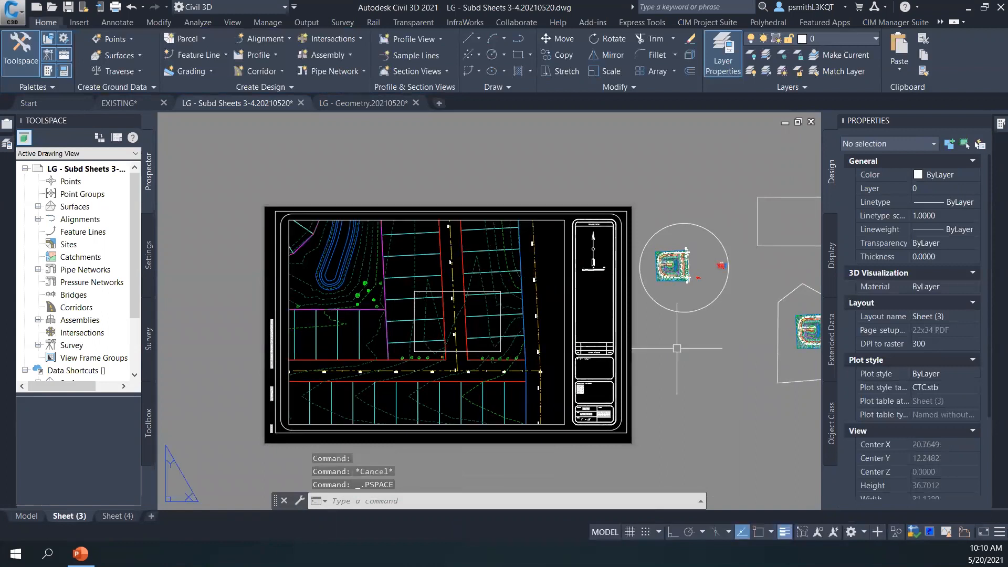
key("Escape")
left_click(501, 329)
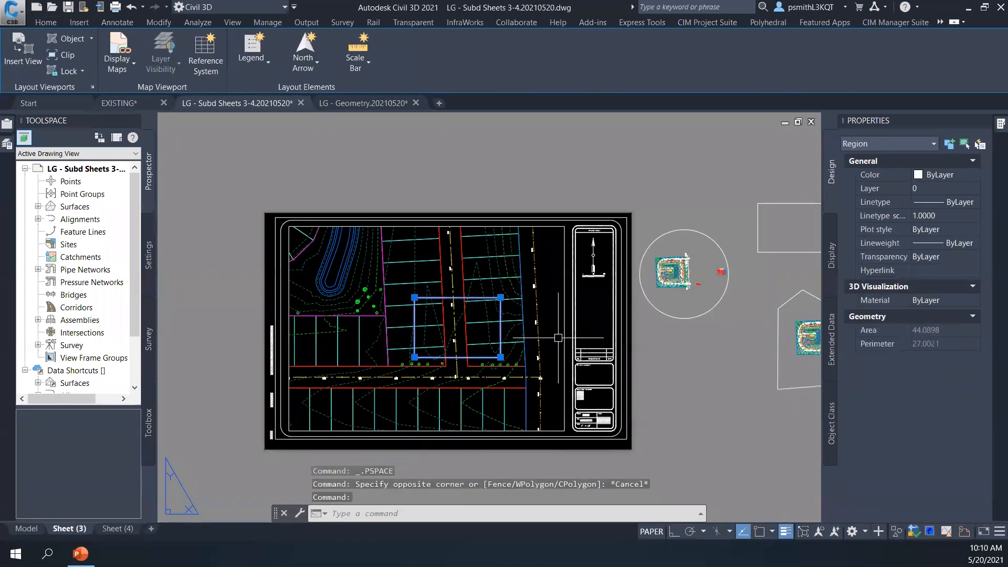
key("Delete")
- Activate the main viewport with the whole subdivision in view and start the ALIGNSPACE command
scroll(629, 320, "up", 4)
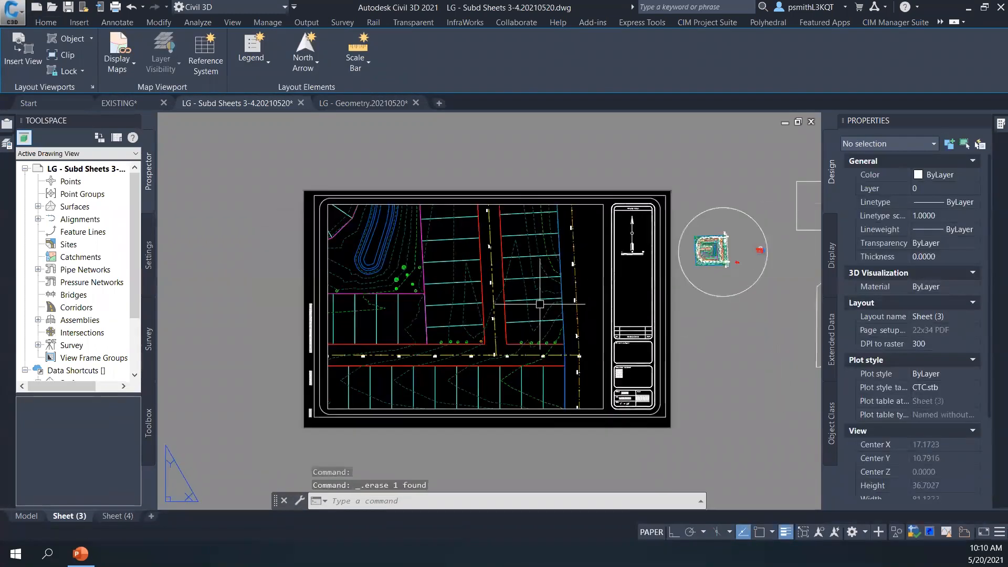
double_click(580, 304)
scroll(526, 337, "down", 6)
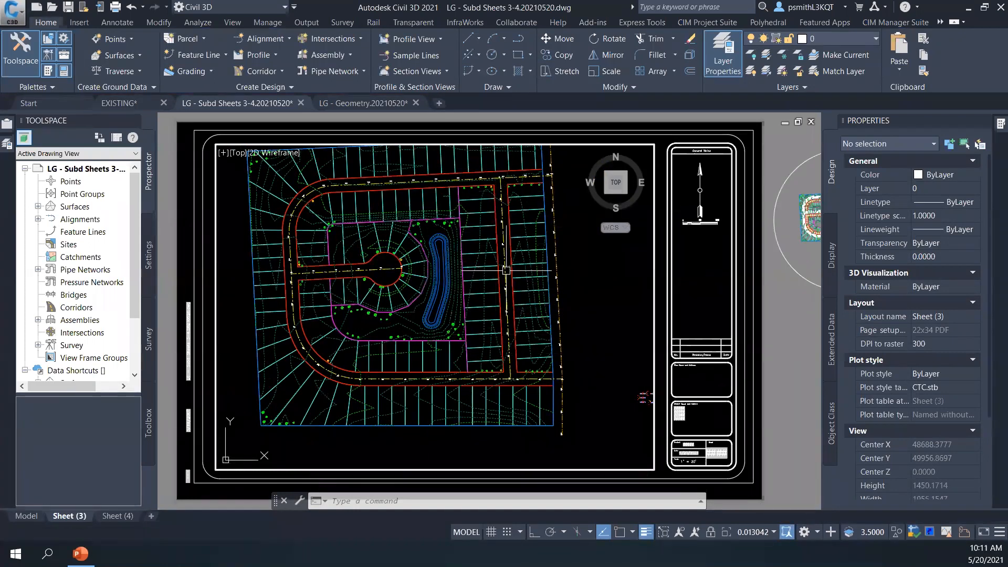
middle_click_drag(523, 319, 445, 347)
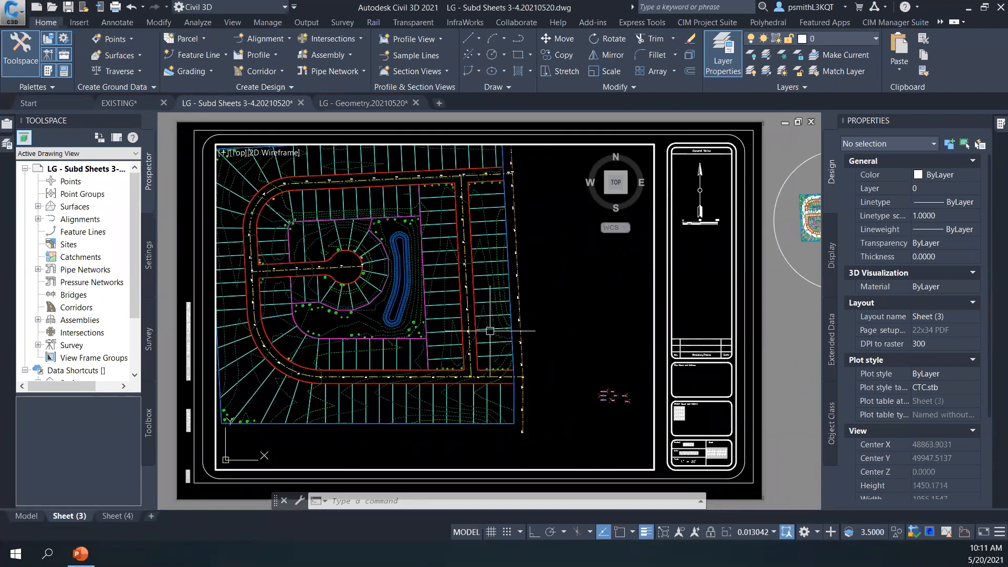
mouse_move(553, 293)
type("alig")
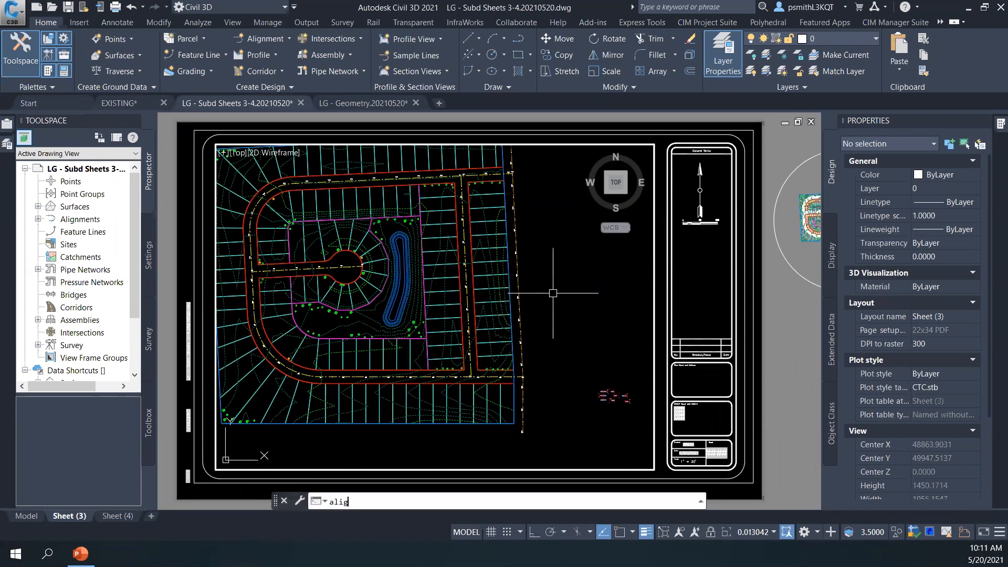
type("nspace")
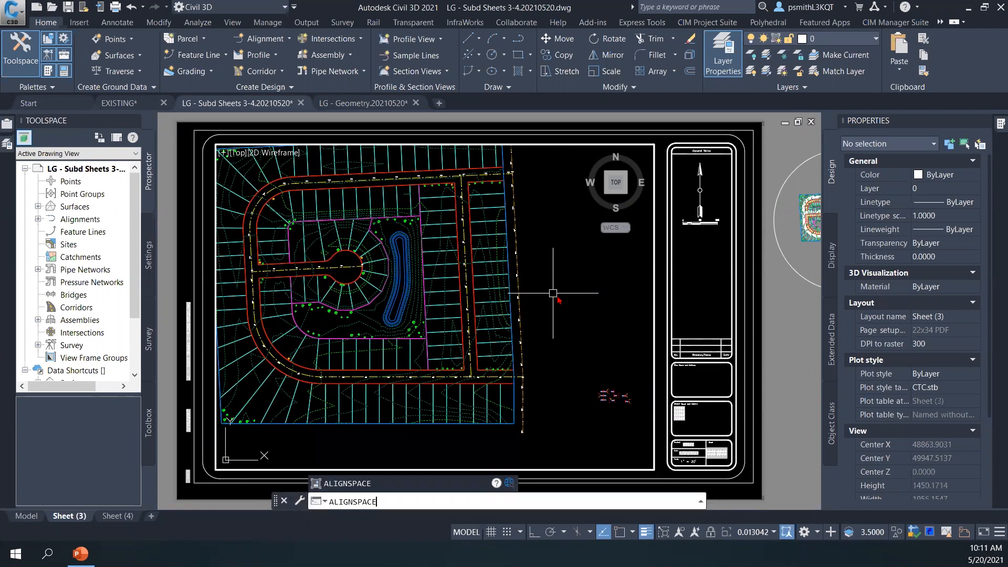
key("Return")
- Turn on object snapping with Endpoint enabled and Perpendicular disabled
middle_click_drag(549, 341, 537, 354)
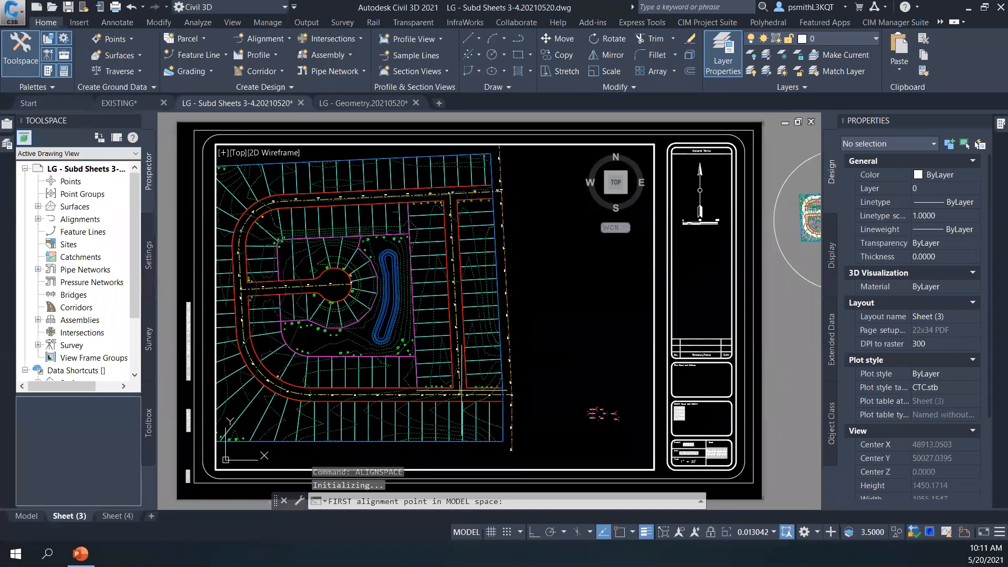
left_click(621, 533)
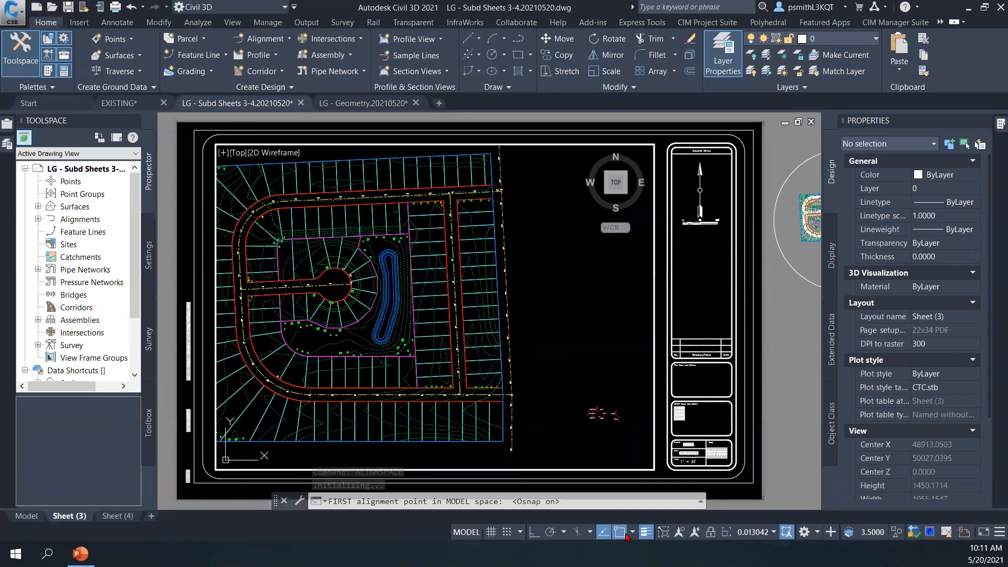
left_click(632, 533)
left_click(651, 291)
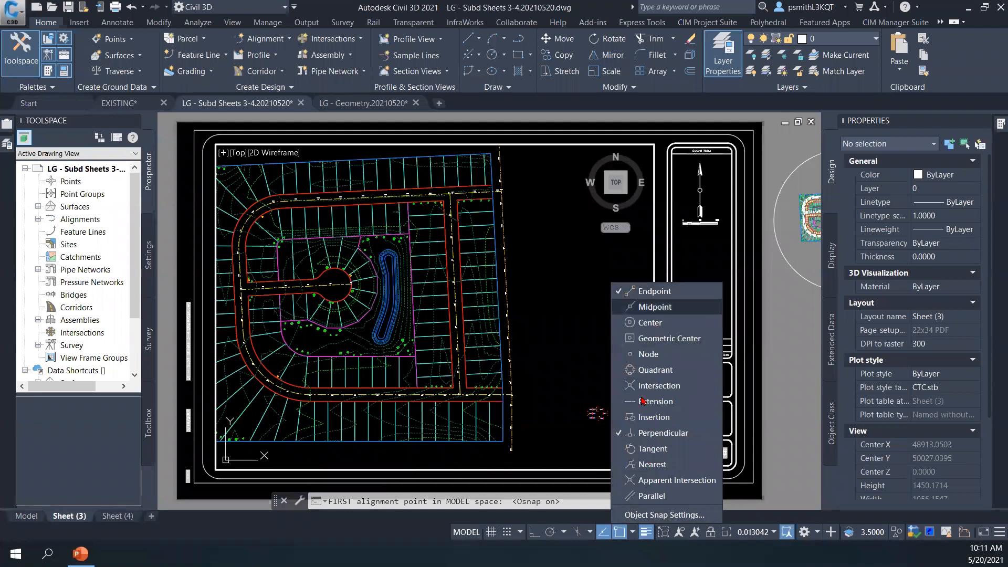
left_click(658, 432)
left_click(559, 390)
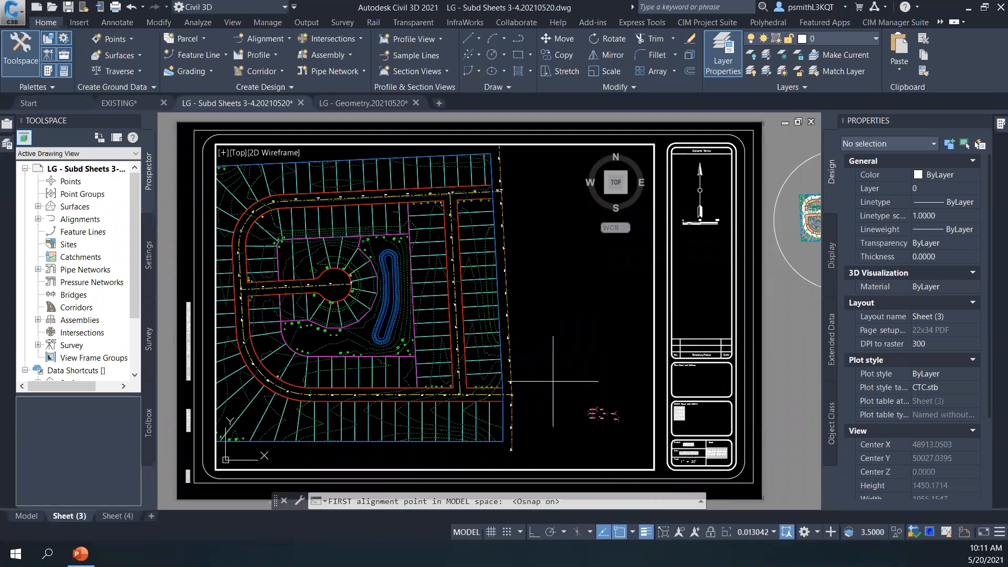
- Set the first model-space alignment point at the southern end of the straight north-south road's centerline
middle_click_drag(532, 348, 539, 360)
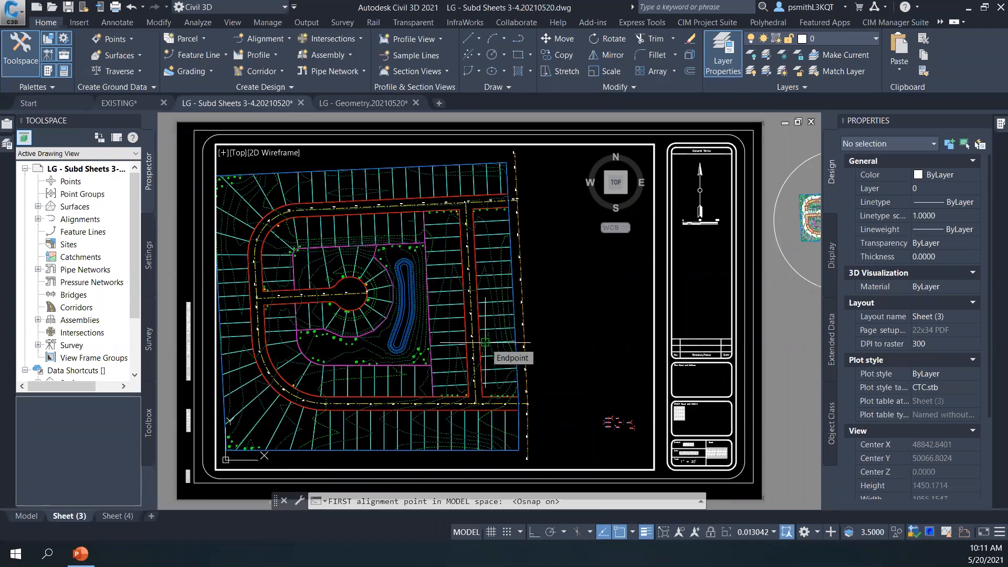
scroll(512, 399, "up", 4)
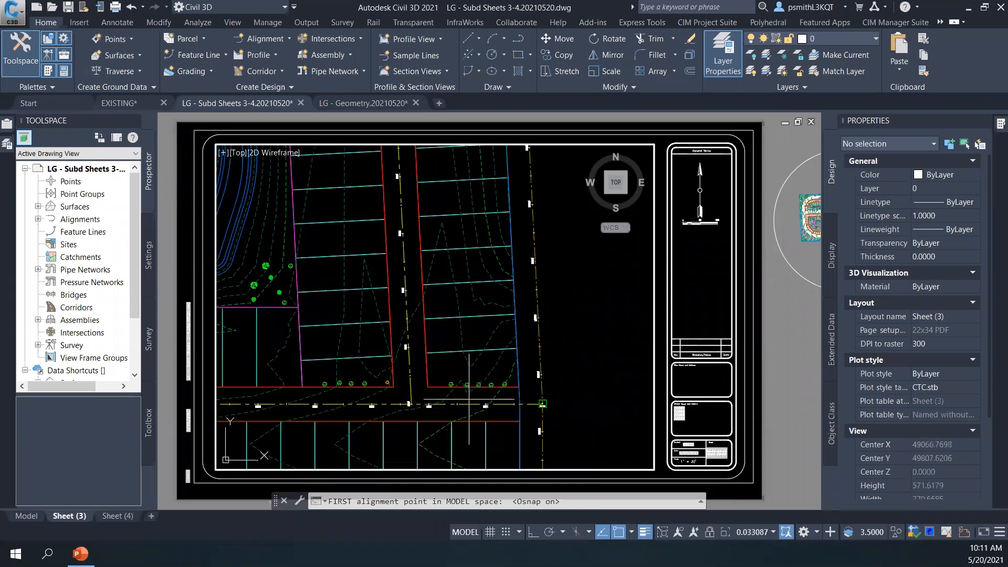
left_click(412, 403)
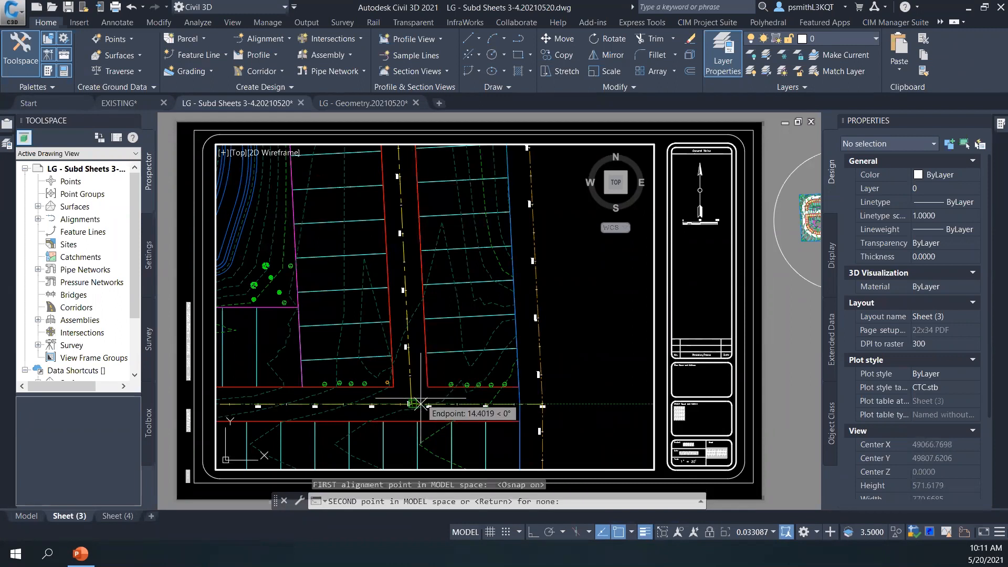
- Set the second model-space alignment point at the road centerline's northern end, at station 8+97
scroll(420, 403, "down", 2)
mouse_move(421, 397)
middle_mouse_down()
mouse_move(413, 376)
mouse_move(419, 396)
middle_mouse_up()
scroll(414, 344, "down", 2)
middle_click_drag(407, 252, 410, 282)
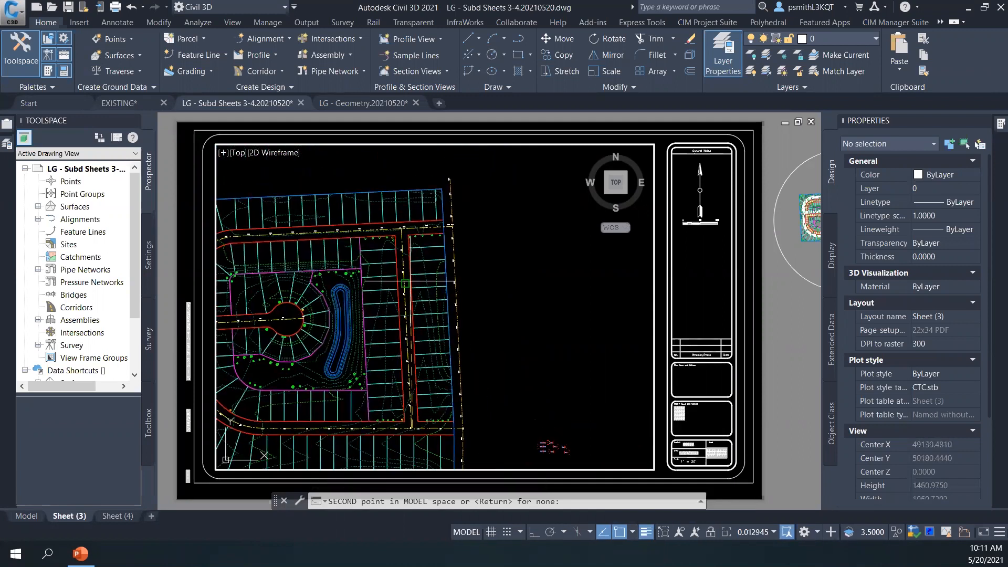
scroll(426, 256, "up", 2)
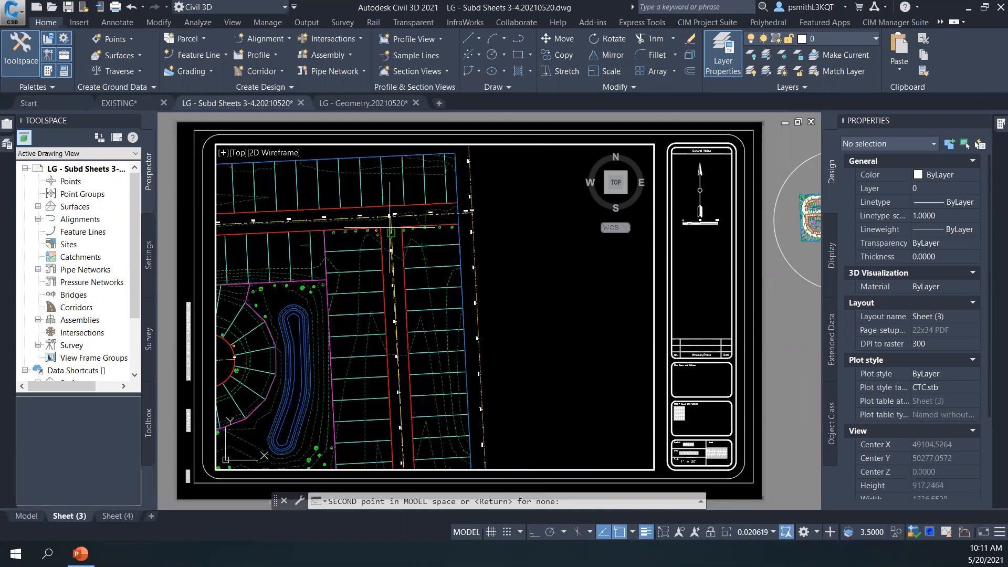
scroll(390, 228, "up", 4)
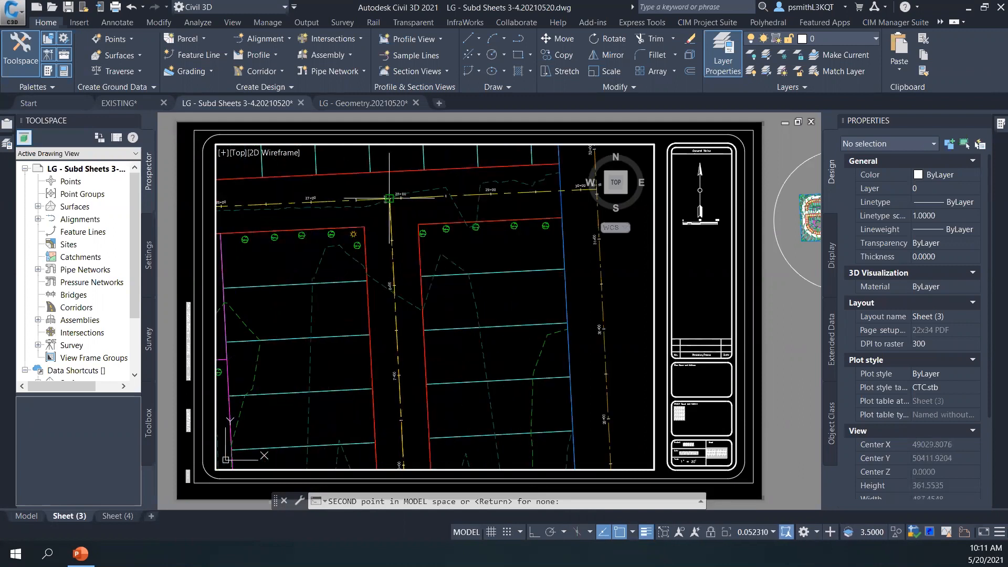
scroll(429, 333, "down", 4)
middle_click_drag(441, 355, 397, 210)
middle_click_drag(416, 400, 412, 366)
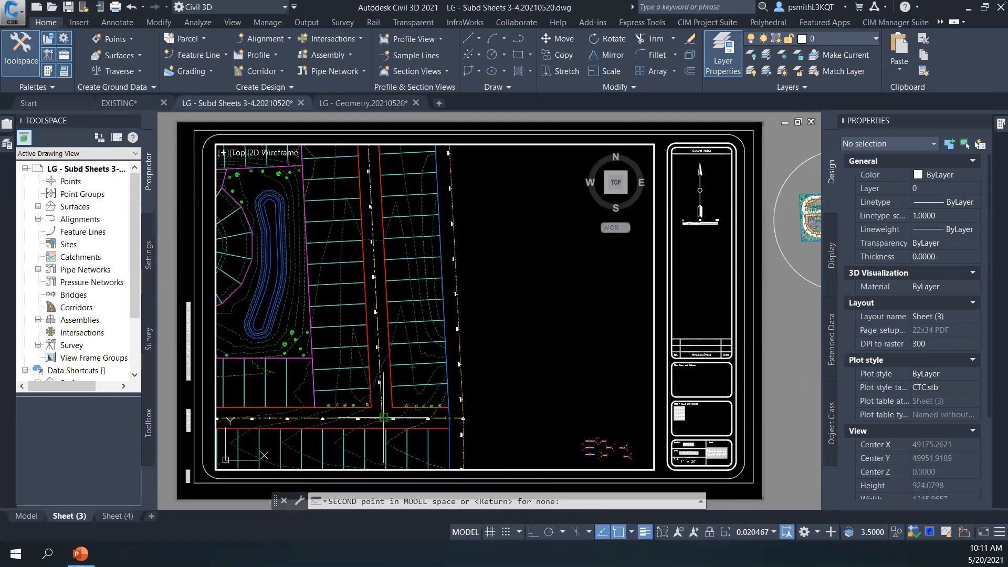
middle_click_drag(361, 225, 405, 314)
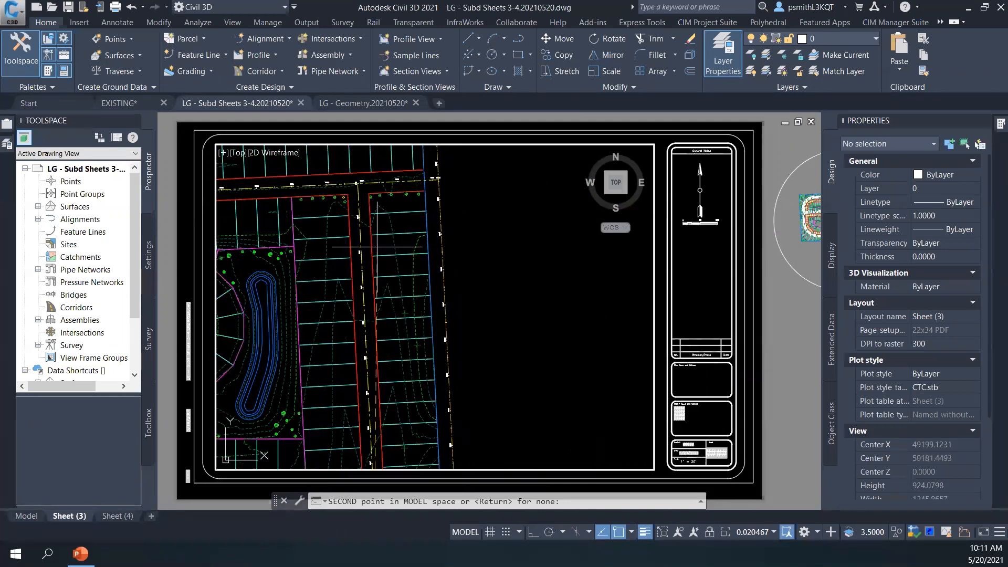
scroll(357, 183, "up", 4)
scroll(356, 178, "up", 6)
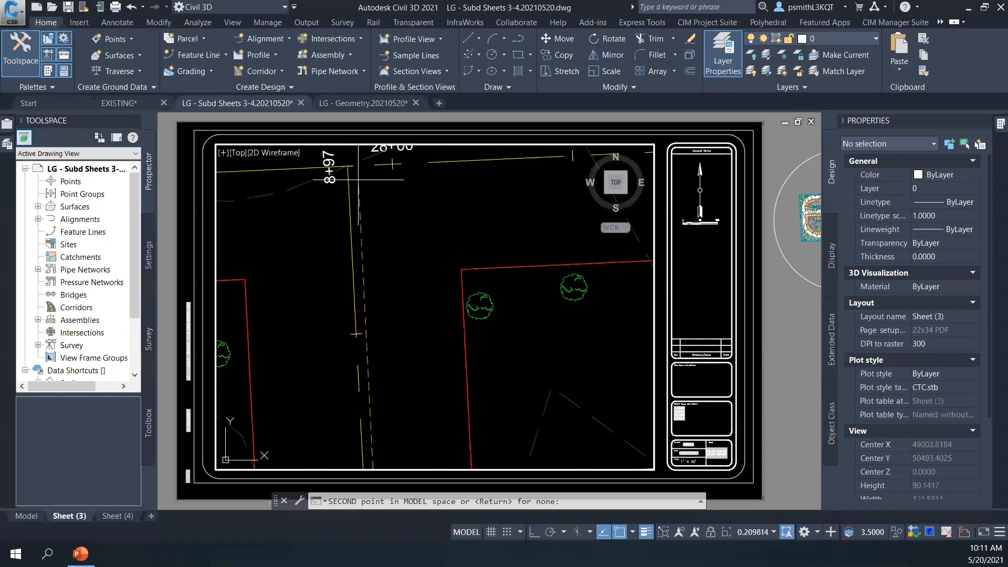
left_click(348, 166)
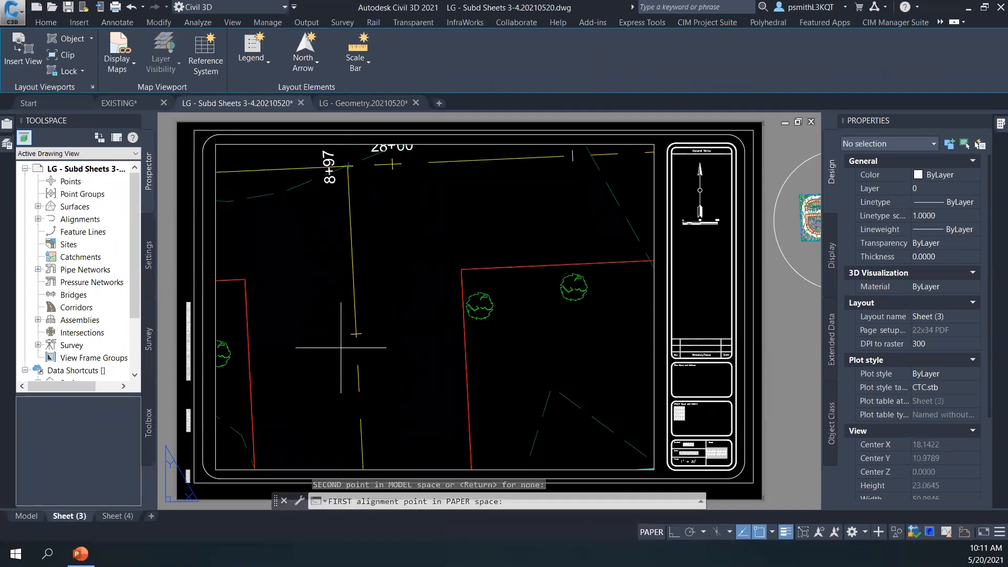
- Set the paper-space alignment points at the main viewport frame's lower-left and lower-right corners and apply the alignment to that viewport
middle_click_drag(306, 331, 306, 256)
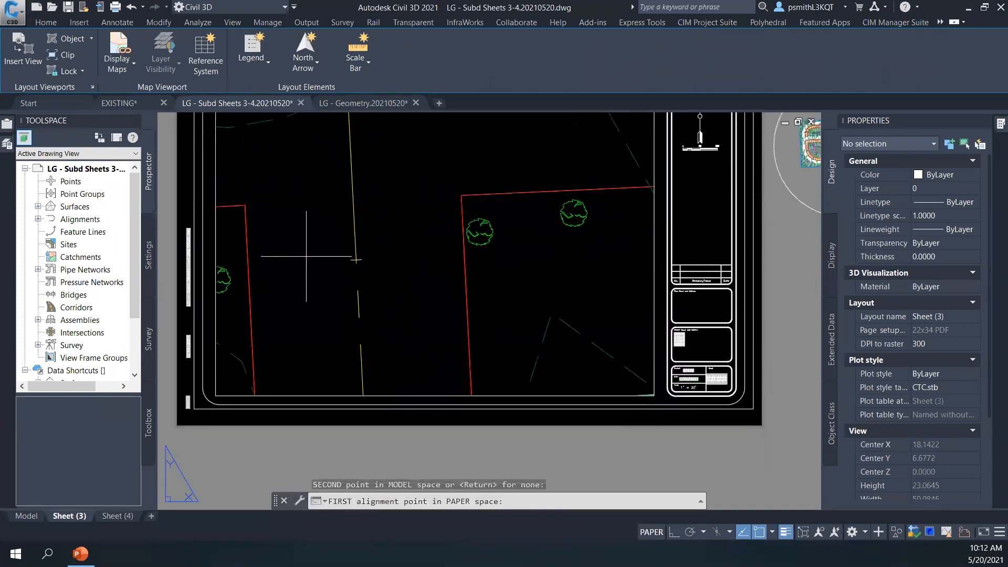
left_click(217, 394)
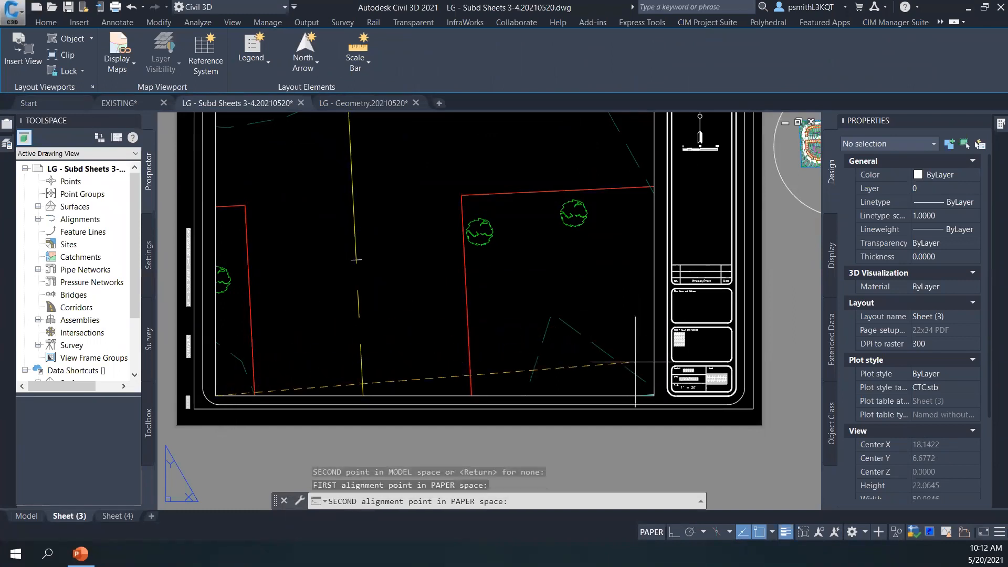
scroll(423, 311, "down", 2)
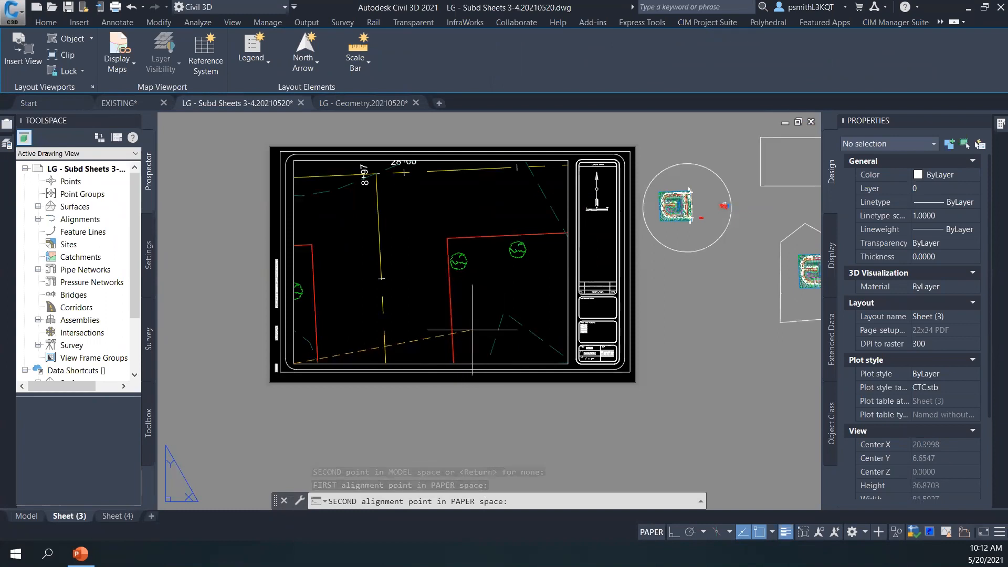
scroll(556, 351, "up", 2)
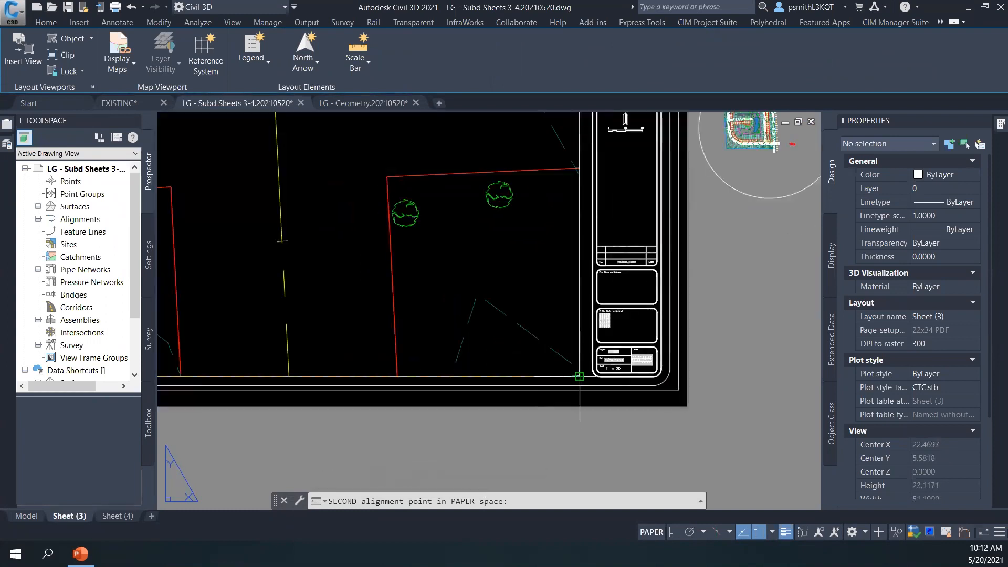
scroll(499, 349, "down", 2)
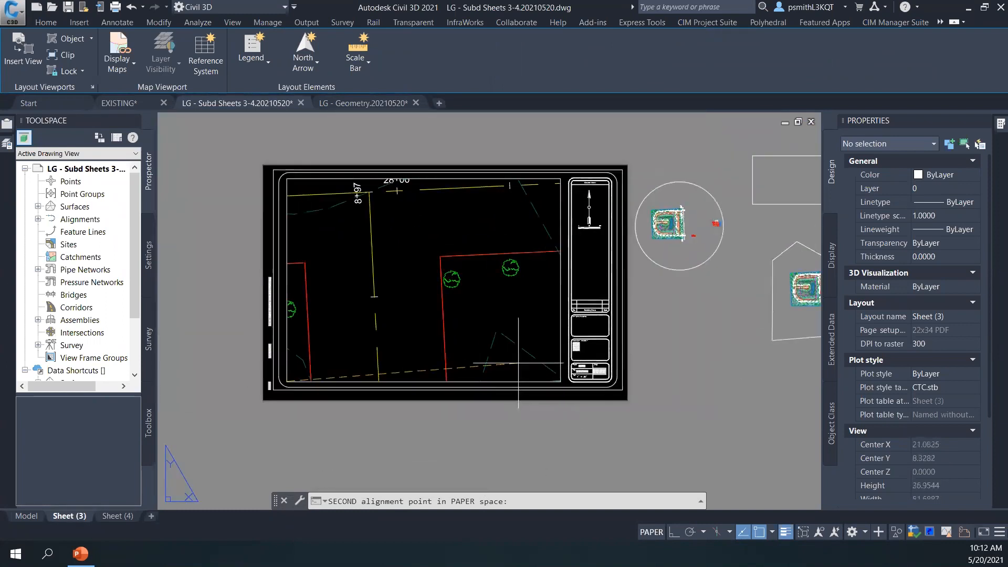
scroll(518, 360, "up", 2)
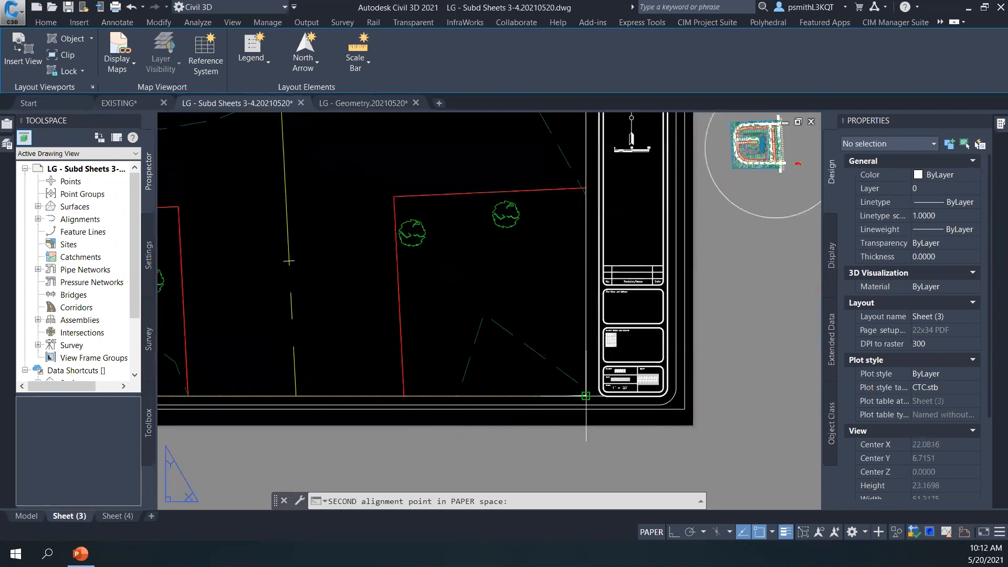
left_click(586, 395)
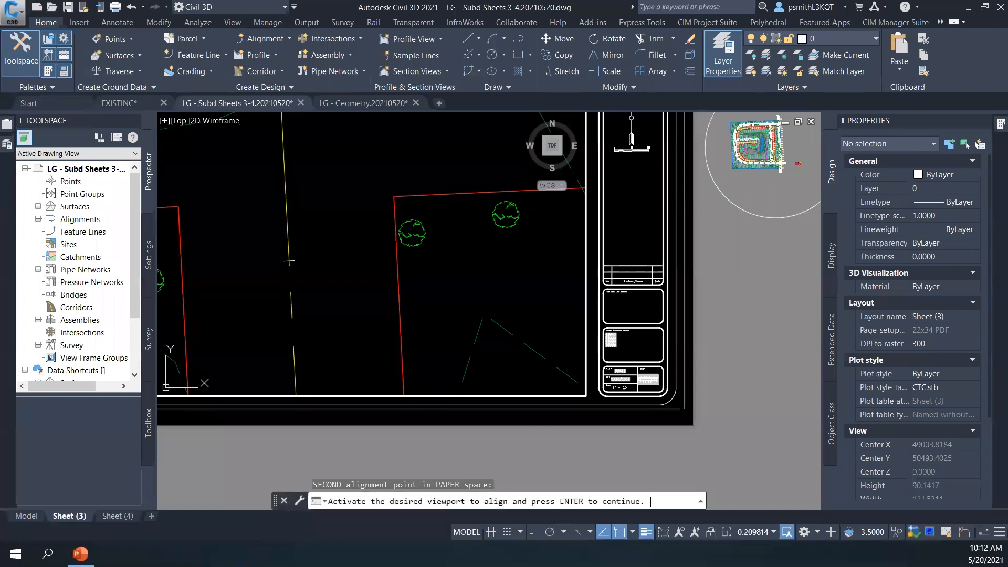
key("Return")
- Show more of the surrounding lots around the aligned road inside the main viewport, and return to paper space
scroll(420, 349, "down", 3)
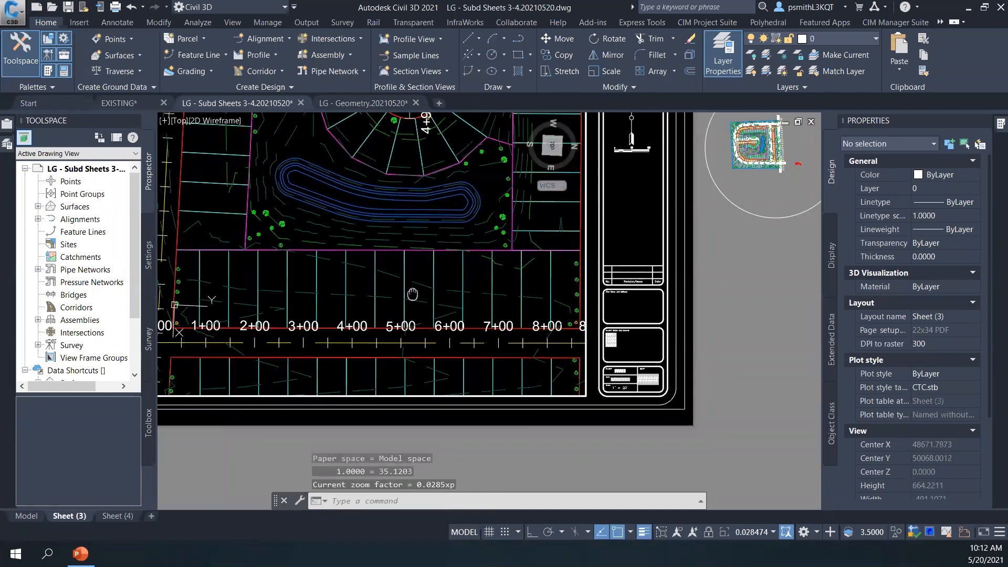
scroll(435, 318, "up", 3)
middle_click_drag(441, 328, 428, 259)
scroll(450, 300, "down", 3)
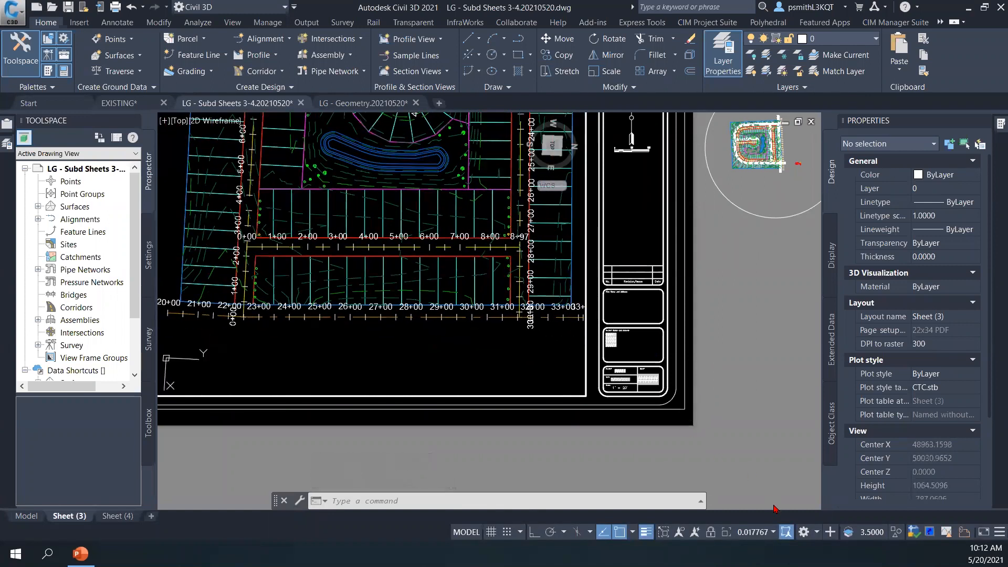
double_click(566, 462)
scroll(563, 436, "up", 3)
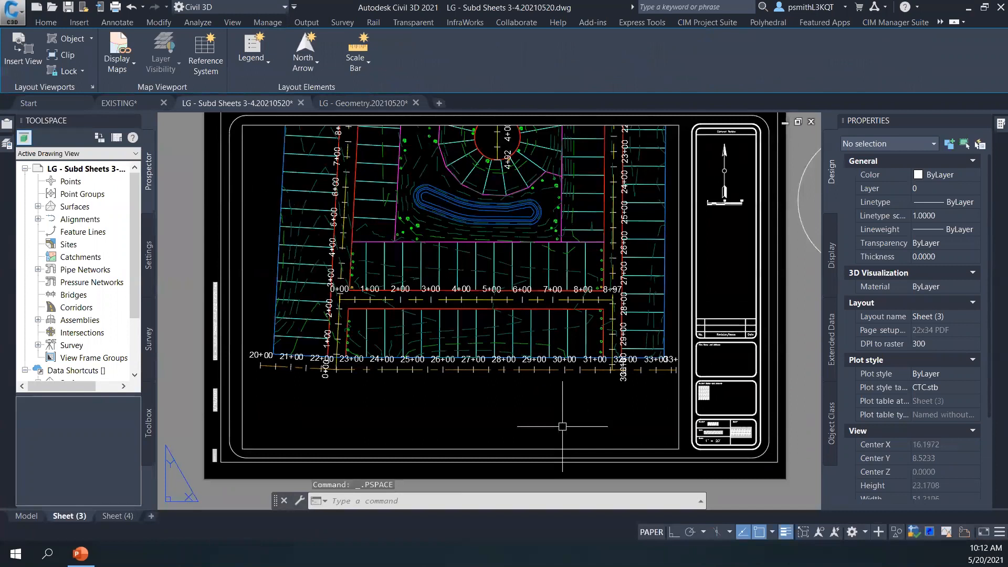
- Set the main viewport's scale to 1" = 40', lock the viewport, and return to paper space
double_click(555, 388)
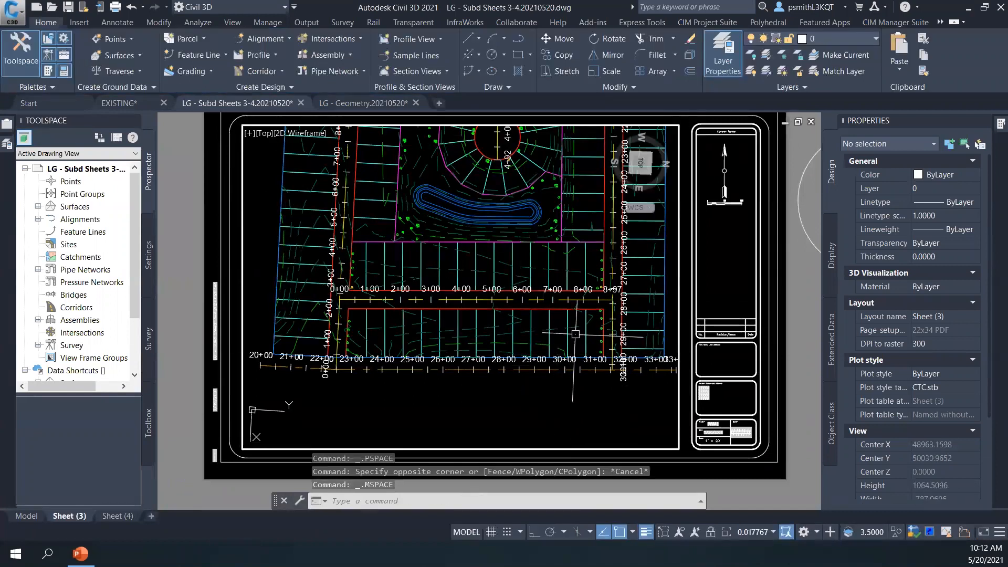
middle_click_drag(593, 351, 572, 365)
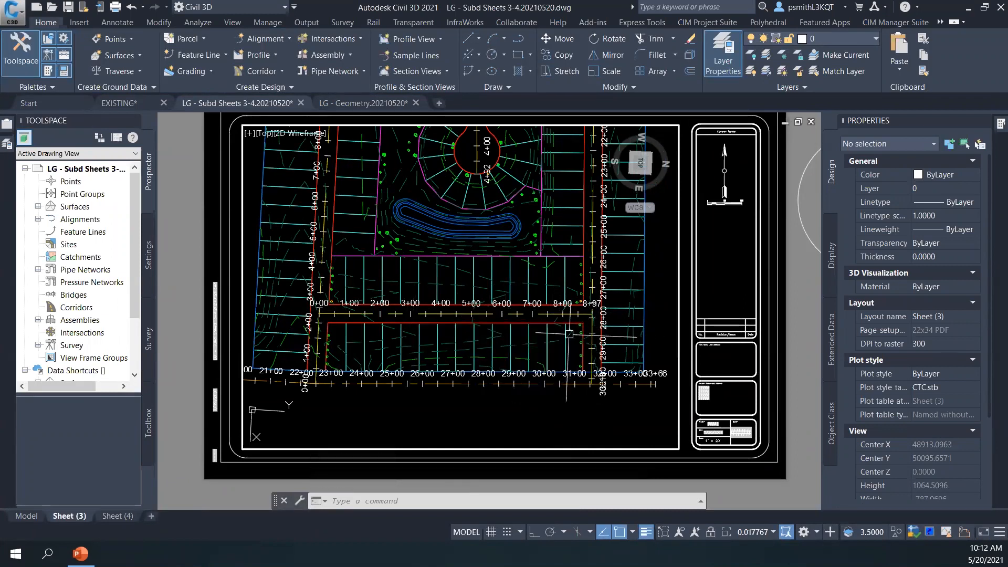
left_click(772, 534)
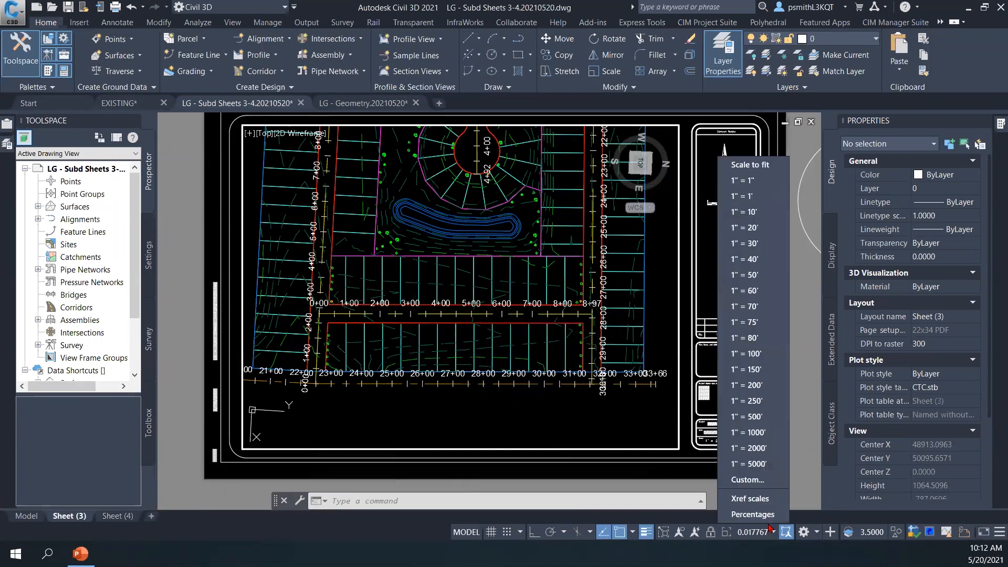
left_click(772, 230)
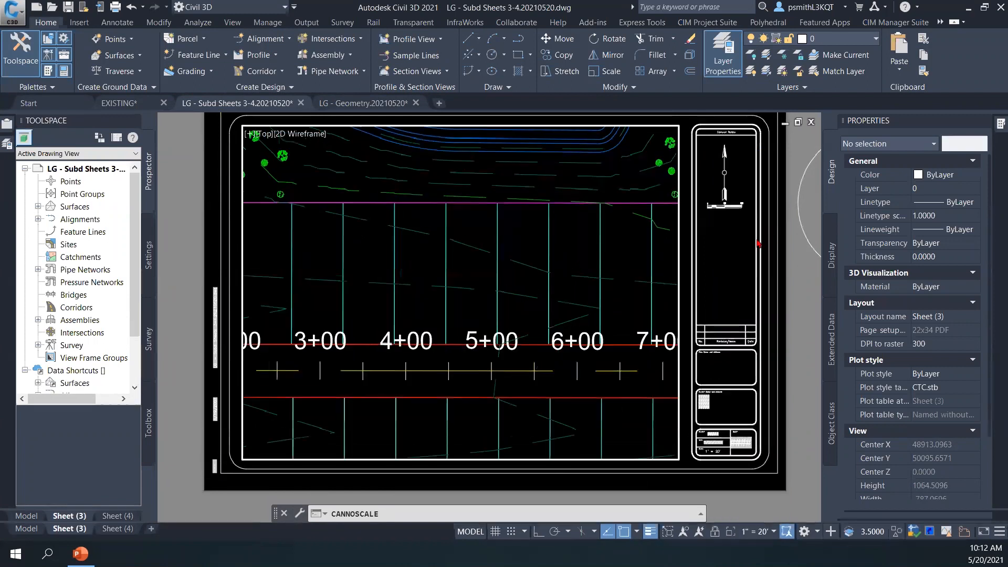
left_click(754, 532)
left_click(752, 259)
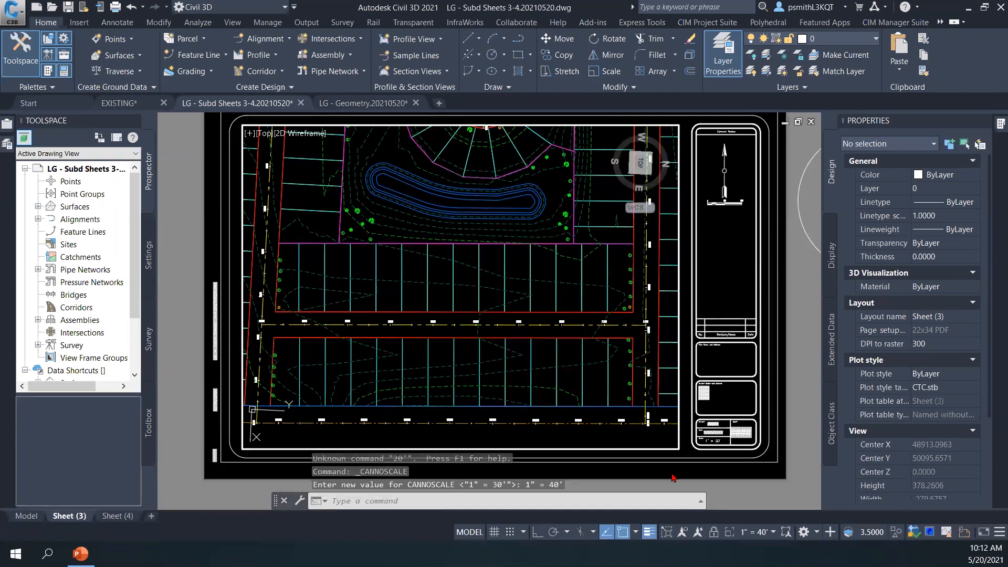
left_click(714, 533)
double_click(735, 491)
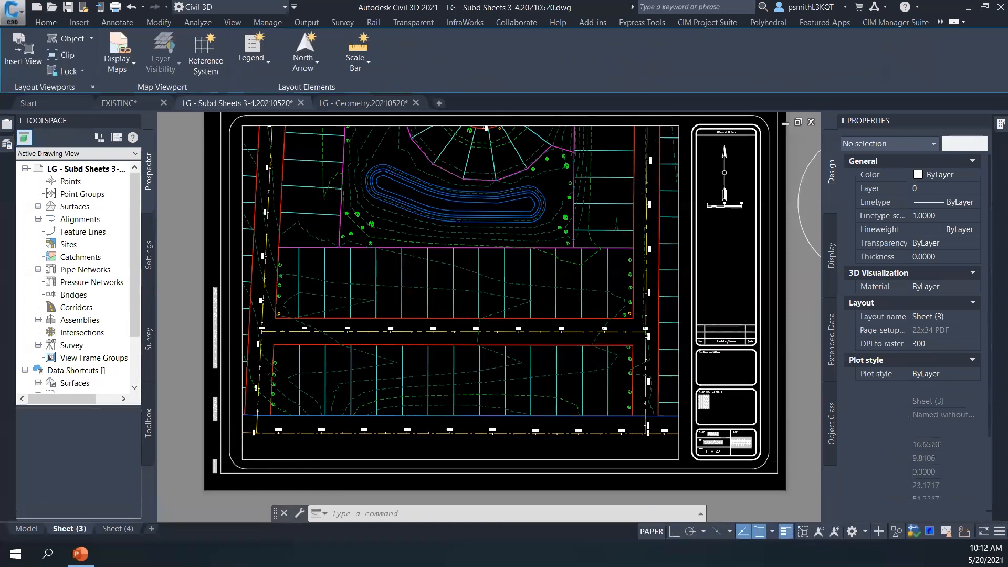
- Examine the aligned road and its station labels at the new scale, along with the overall sheet layout
mouse_move(604, 421)
middle_mouse_down()
mouse_move(587, 382)
mouse_move(596, 413)
middle_mouse_up()
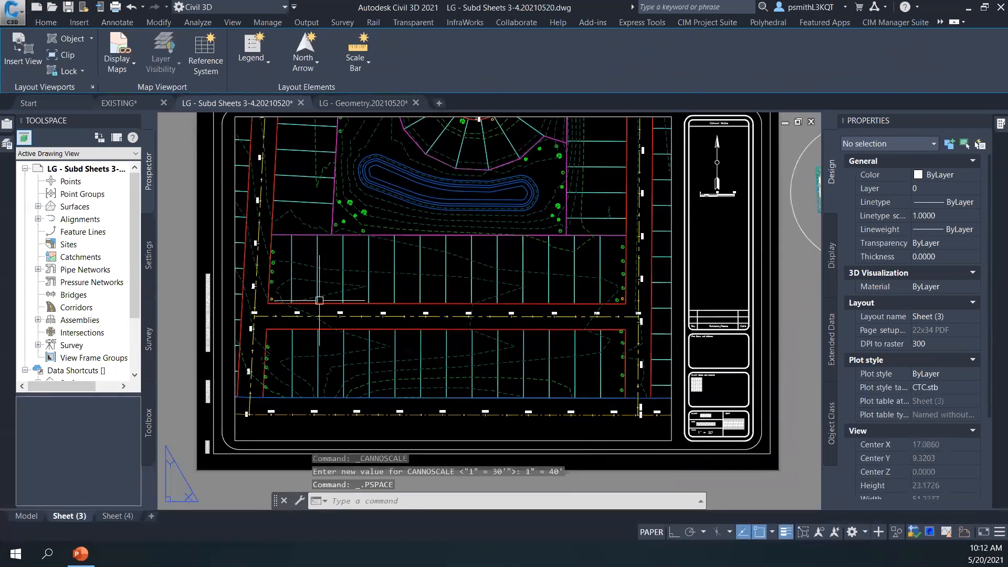
scroll(265, 310, "up", 4)
scroll(322, 322, "down", 2)
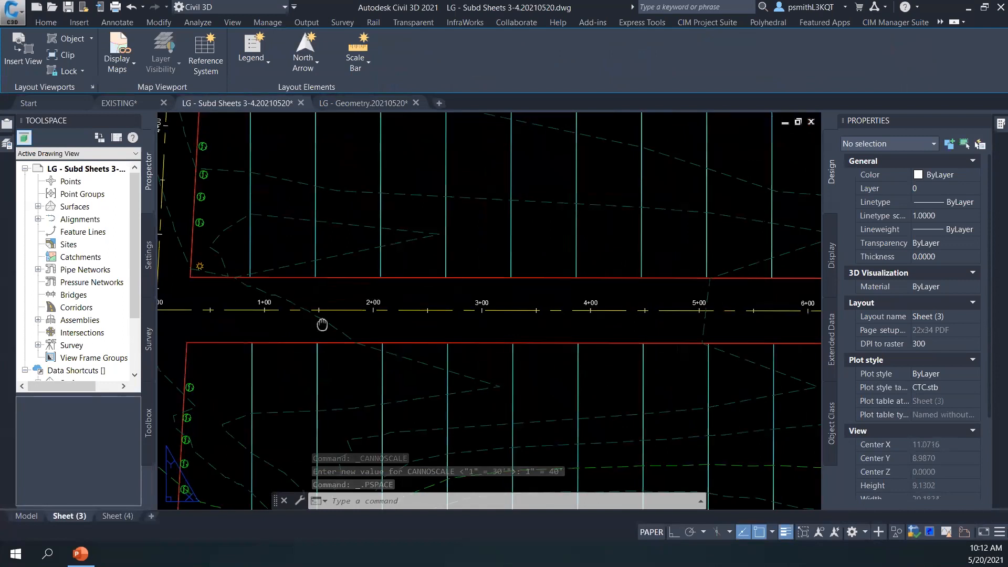
middle_click_drag(322, 322, 452, 320)
scroll(451, 319, "down", 4)
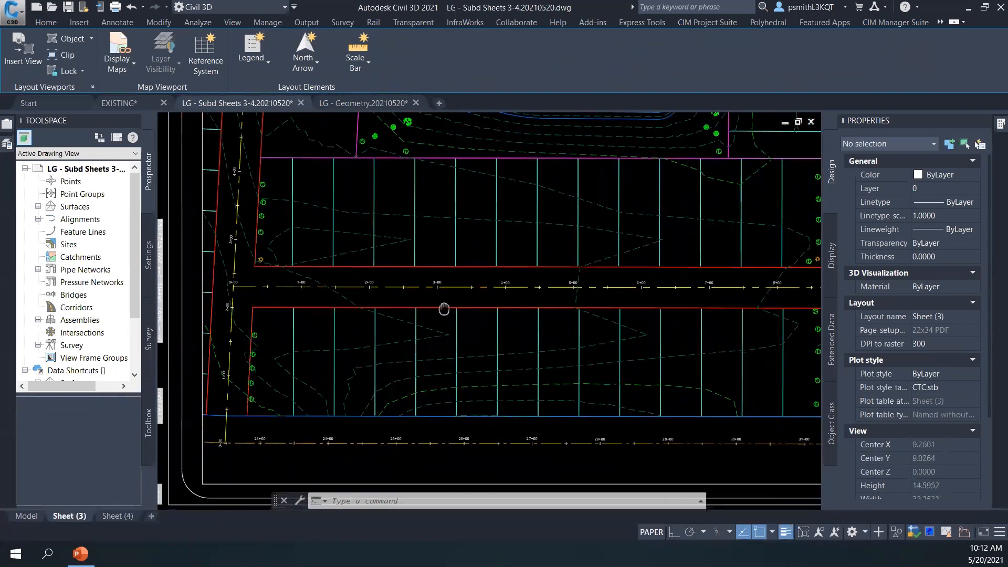
middle_click_drag(565, 291, 507, 295)
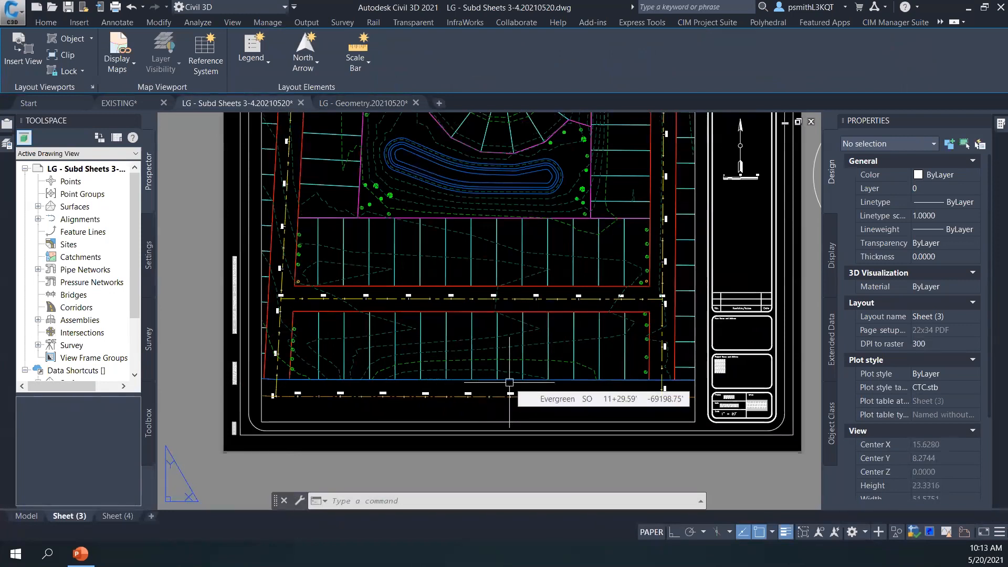
scroll(509, 382, "down", 2)
middle_click_drag(506, 362, 424, 343)
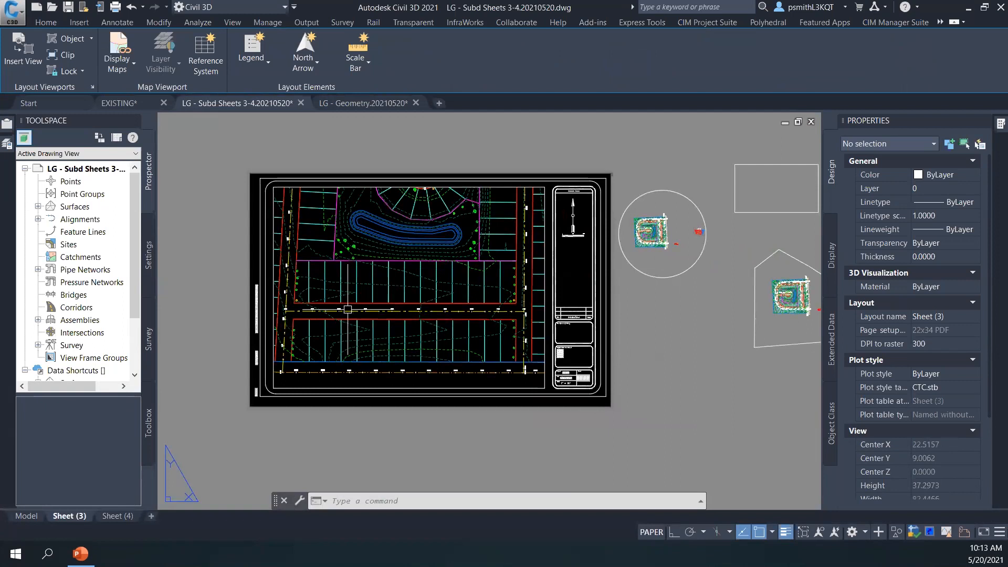
middle_click_drag(604, 288, 522, 302)
key("Escape")
middle_click_drag(438, 227, 556, 231)
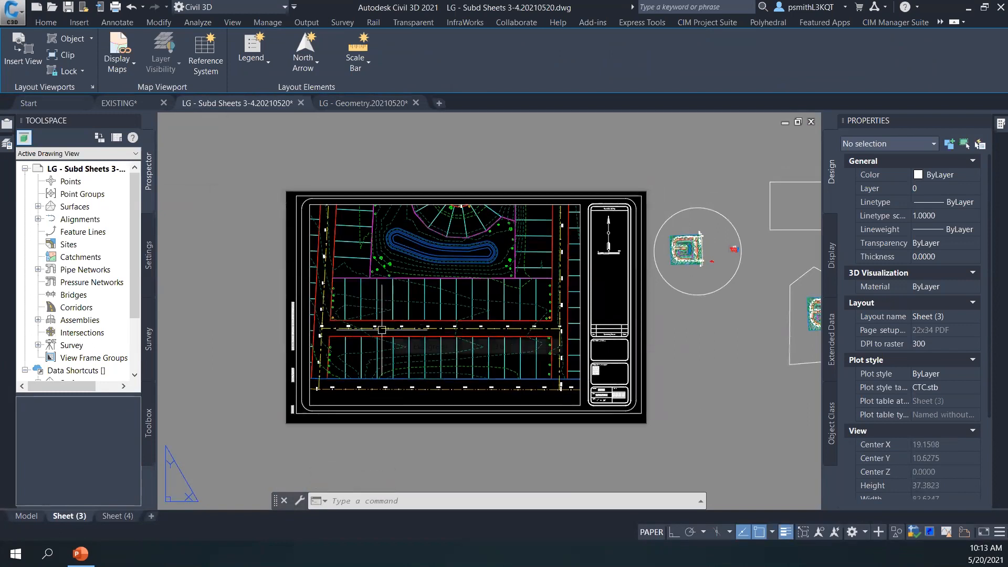
middle_click_drag(360, 322, 350, 304)
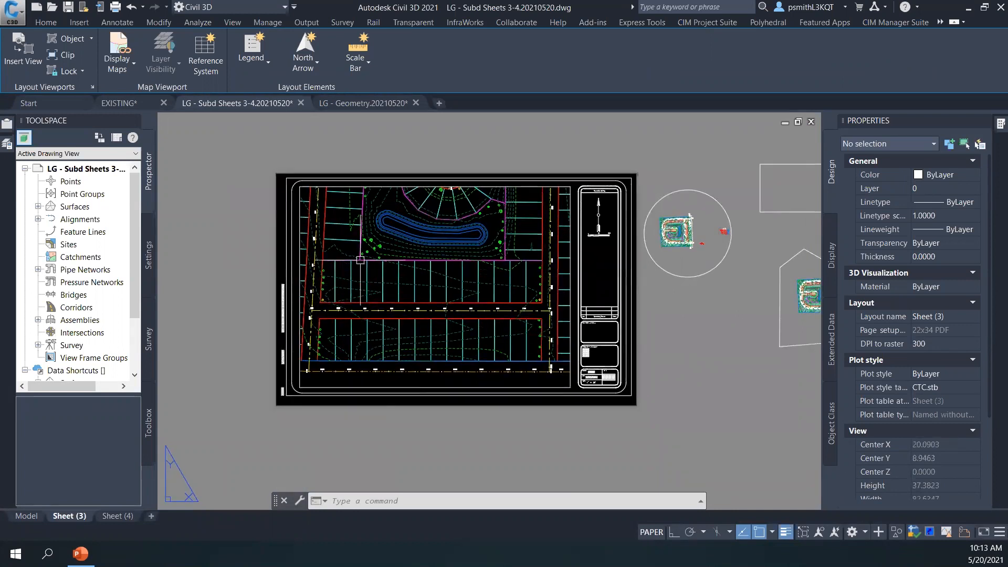
left_click(45, 23)
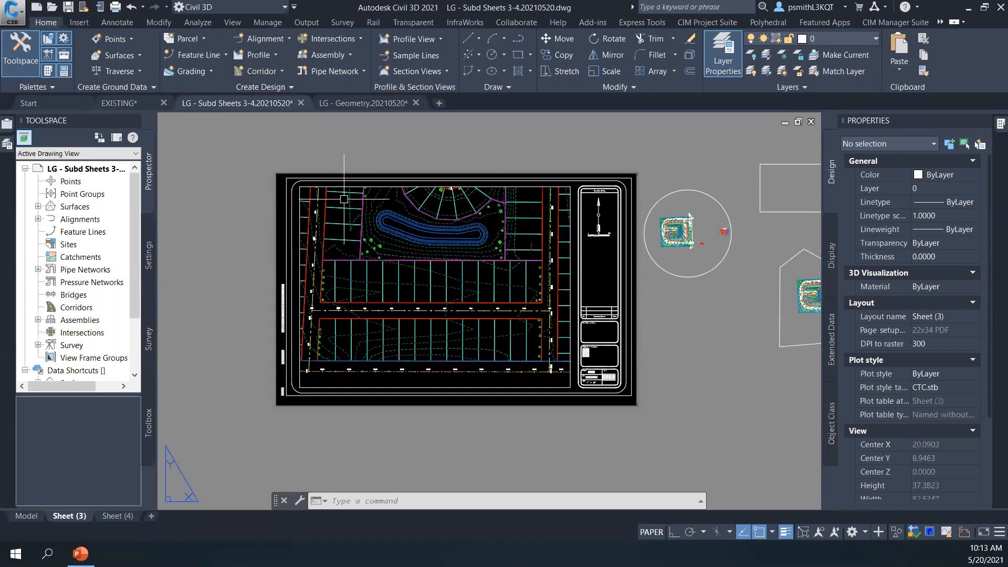
middle_click_drag(286, 217, 342, 217)
key("Escape")
key("Escape")
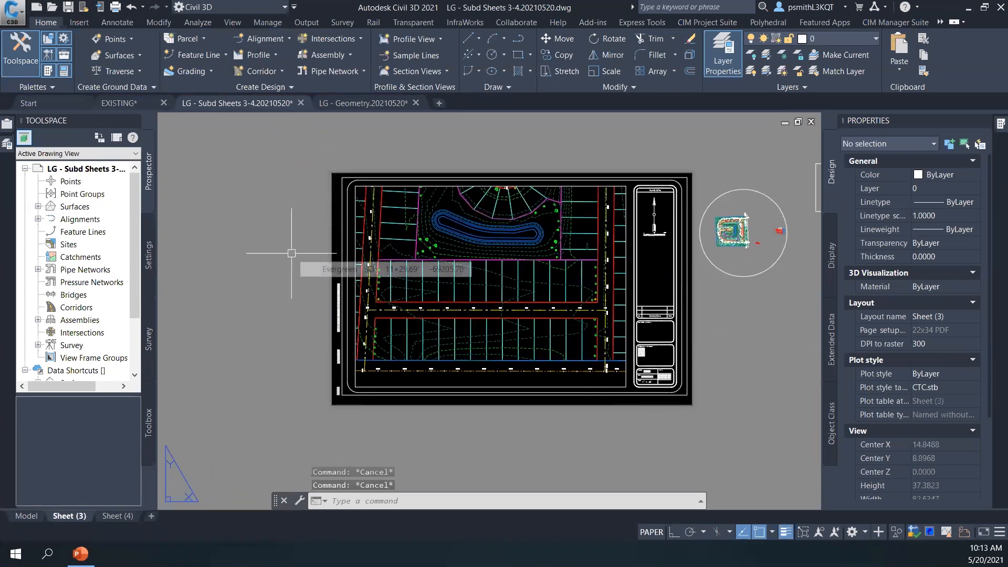
left_click(517, 59)
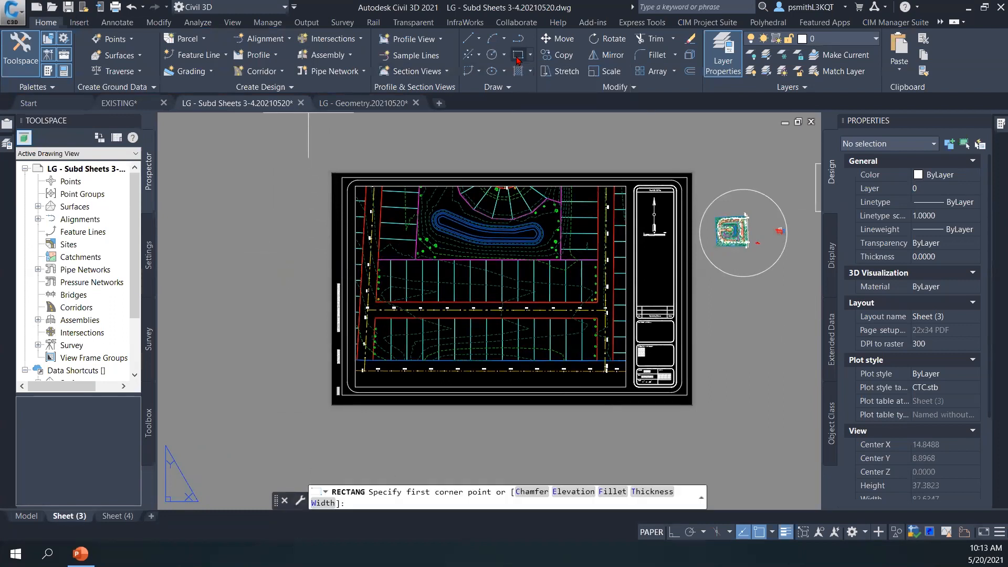
middle_click_drag(530, 115, 429, 121)
scroll(231, 211, "up", 2)
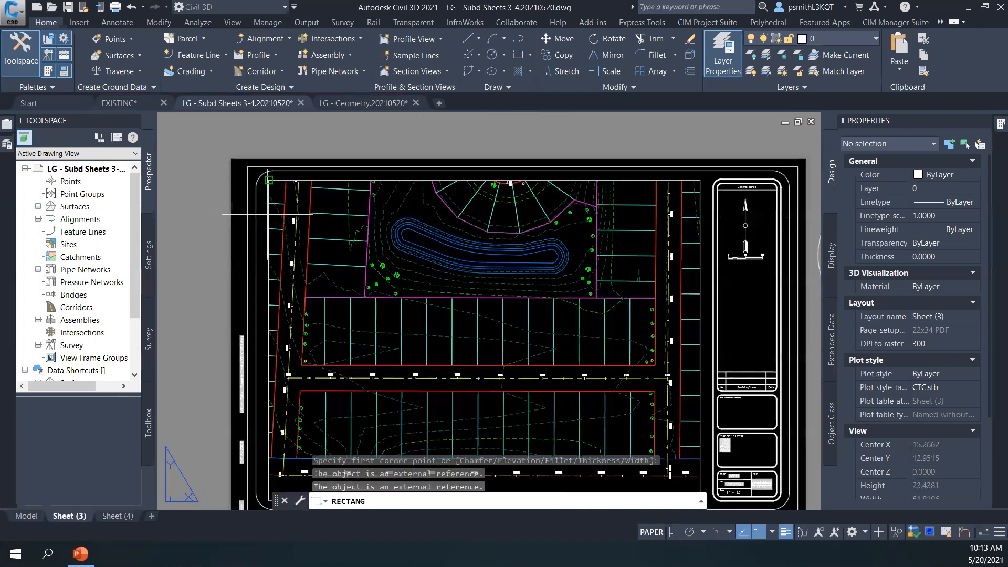
middle_click_drag(268, 187, 252, 151)
left_click(252, 151)
middle_click_drag(341, 230, 319, 192)
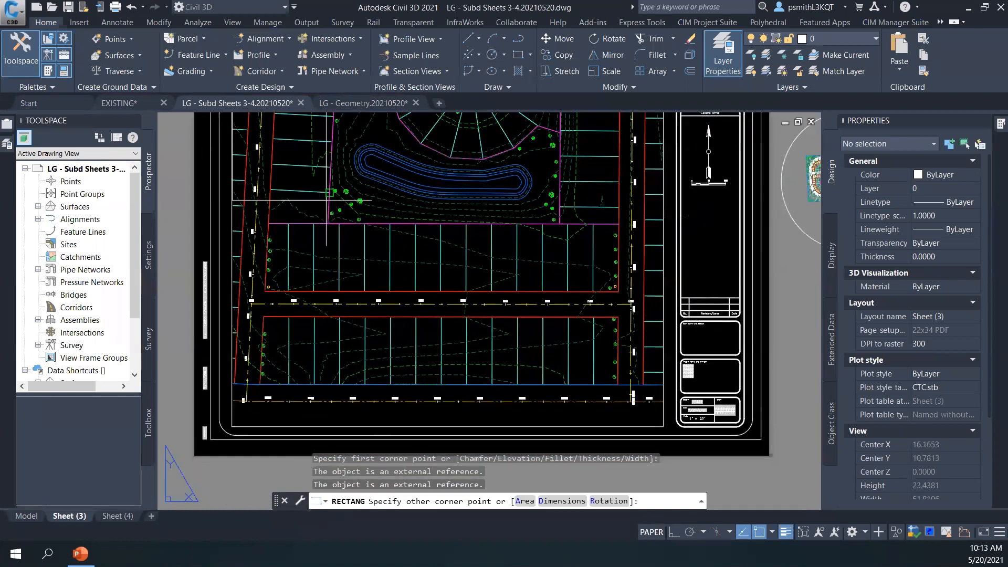
key("Escape")
middle_click_drag(528, 135, 539, 174)
- Make C-HYDR-CTCH-FPTH the current layer
left_click(871, 42)
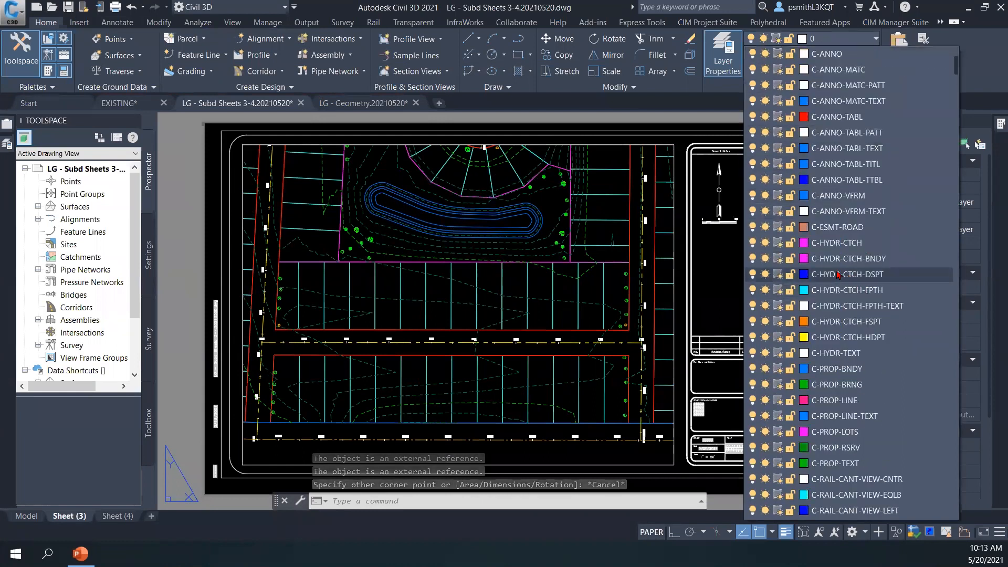
left_click(855, 291)
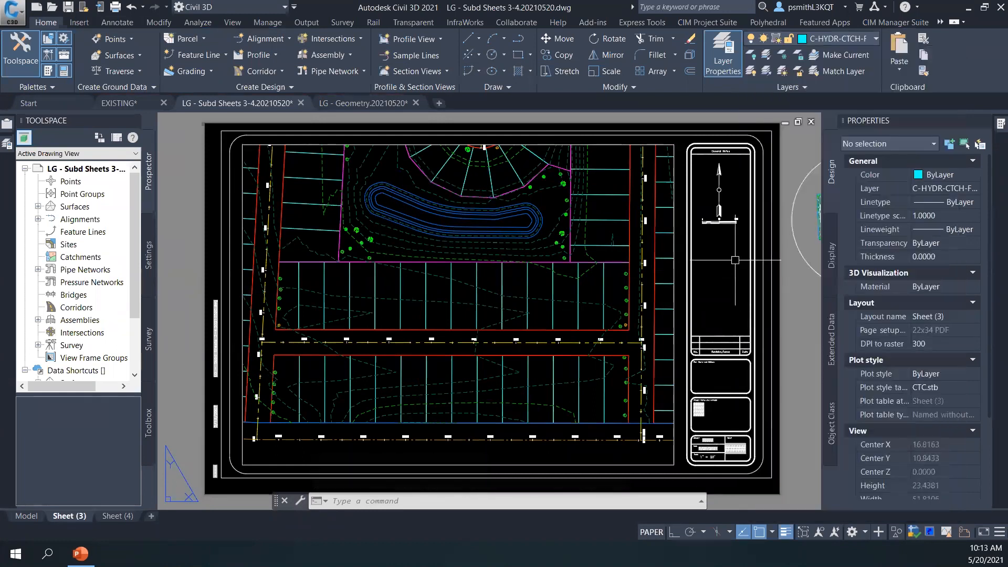
key("Escape")
middle_click_drag(665, 241, 660, 254)
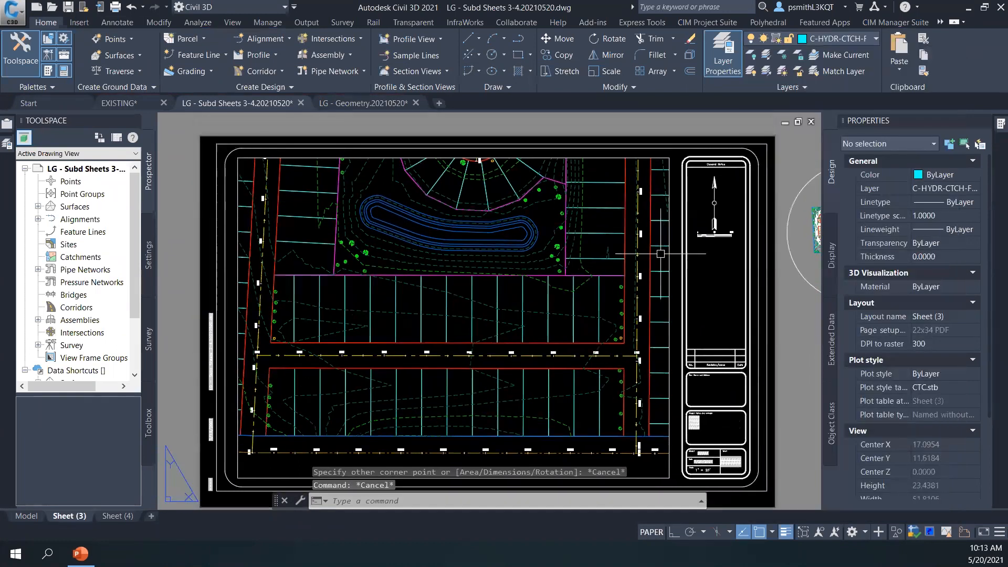
- Draw a paper-space rectangle over the main viewport frame, from its upper-left corner to its lower-right corner
left_click(518, 54)
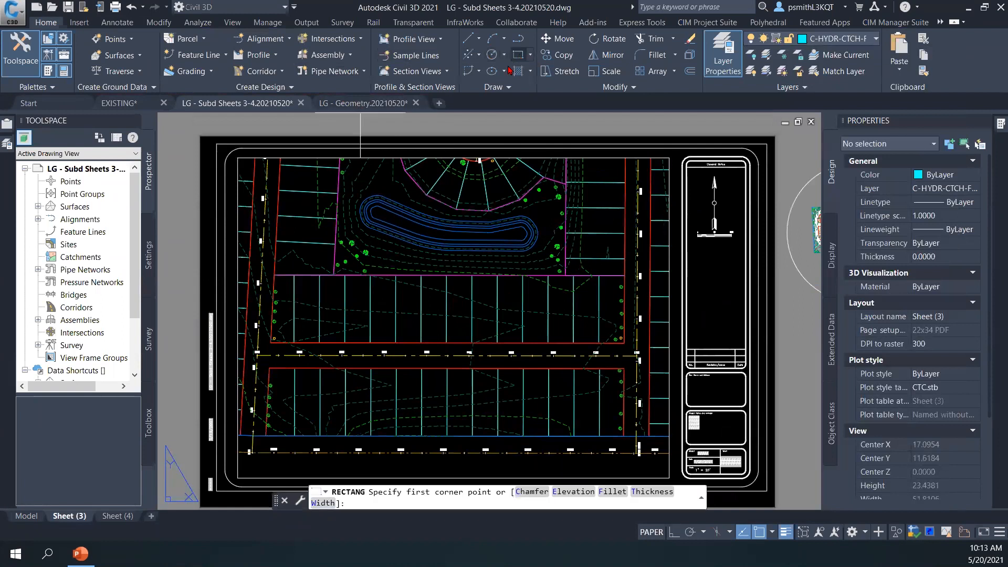
left_click(238, 158)
middle_click_drag(293, 220, 291, 190)
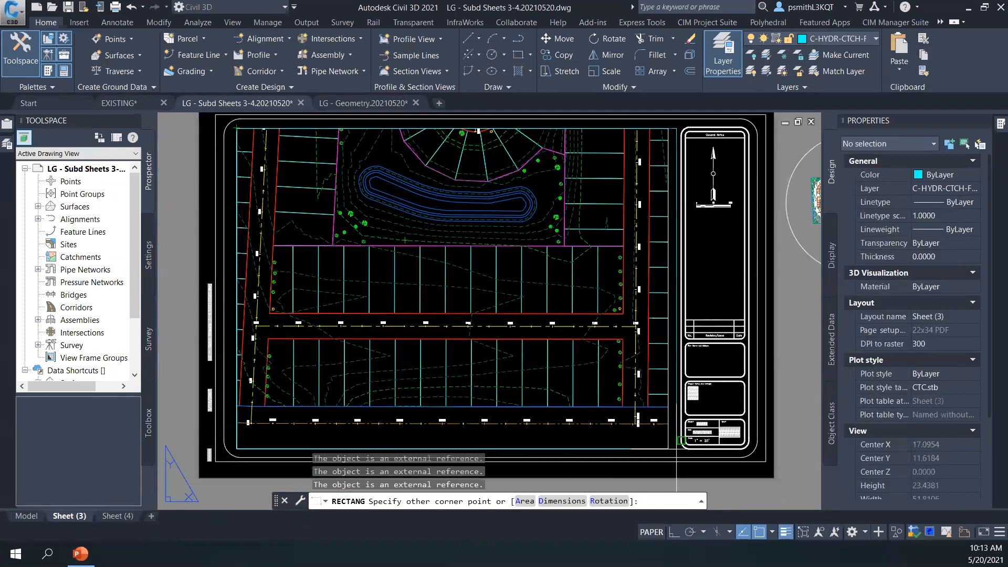
left_click(668, 448)
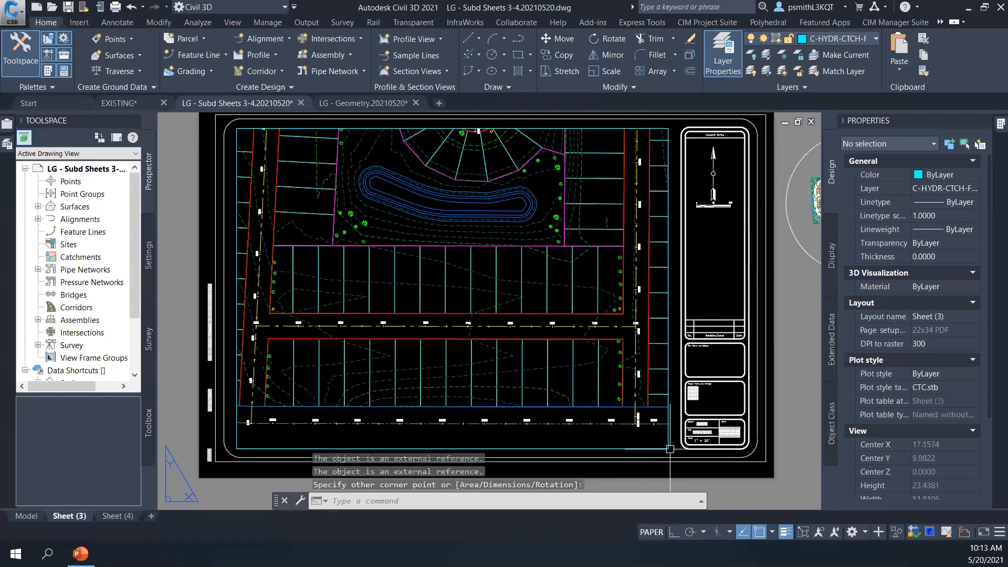
key("Escape")
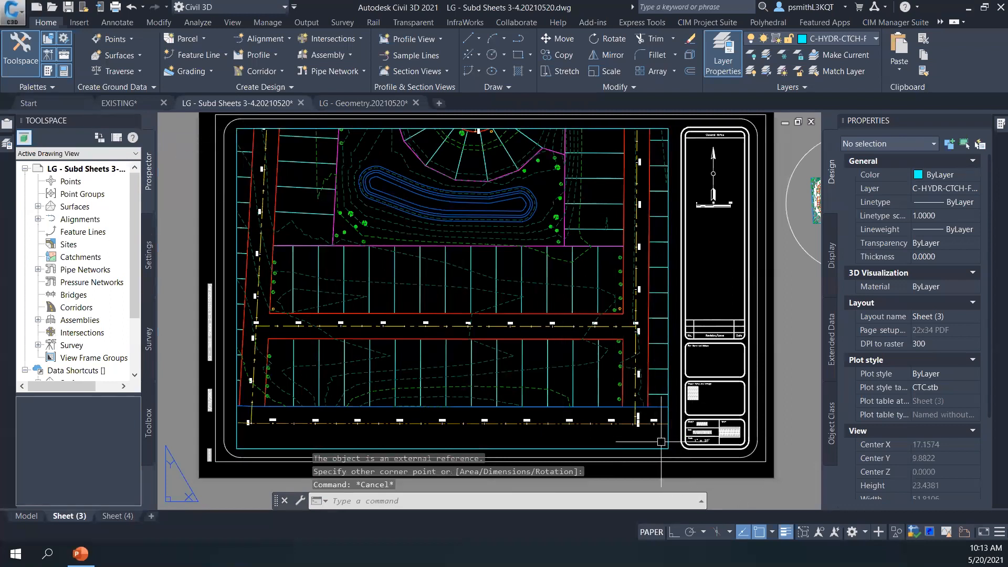
middle_click_drag(573, 446, 574, 423)
left_click(573, 424)
key("Escape")
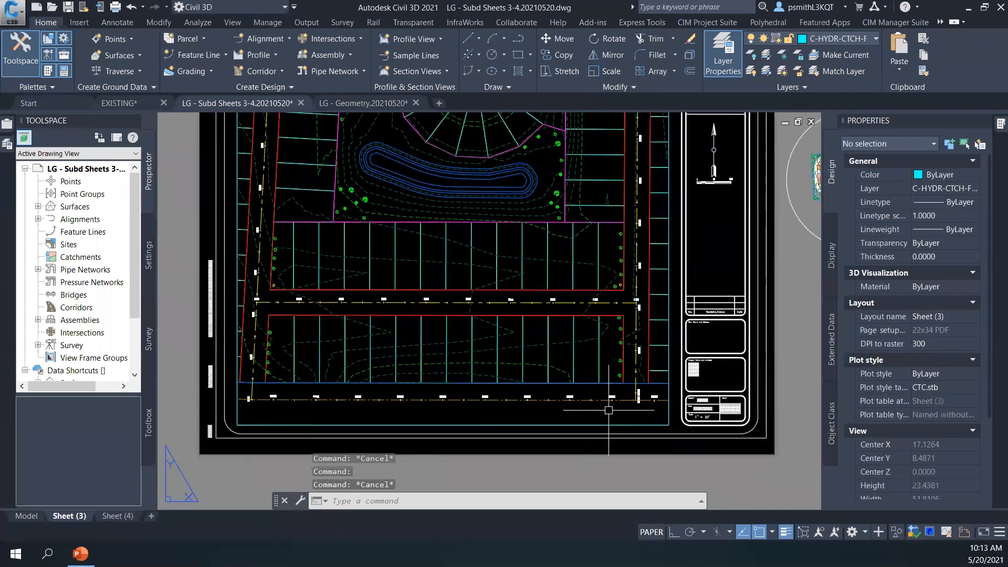
type("changspa")
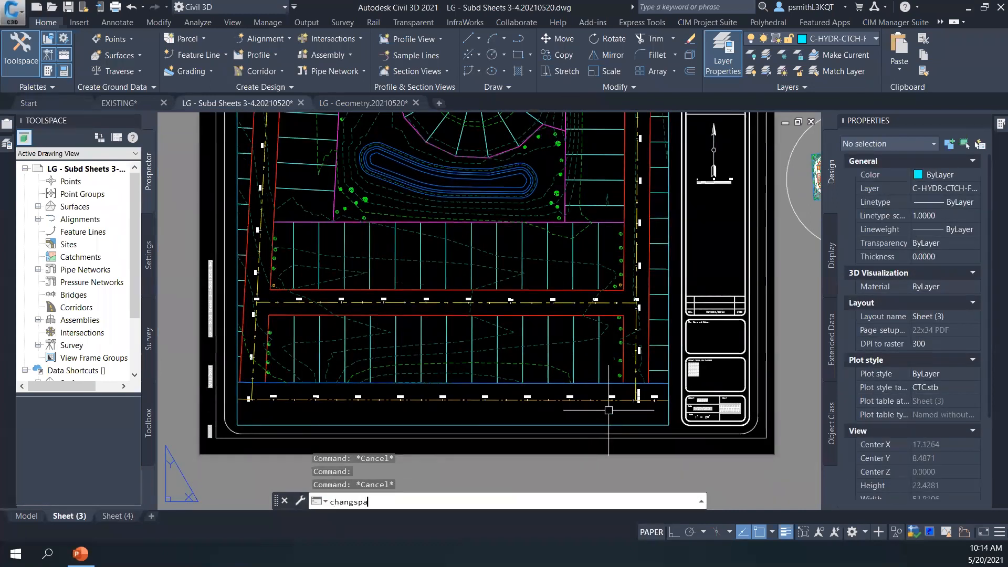
key("BackSpace")
key("BackSpace")
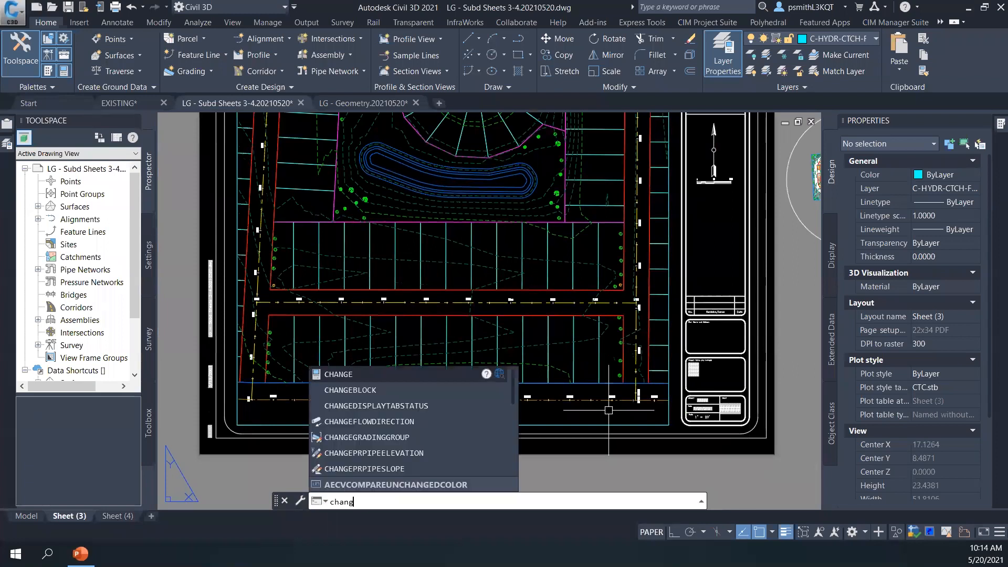
type("espace")
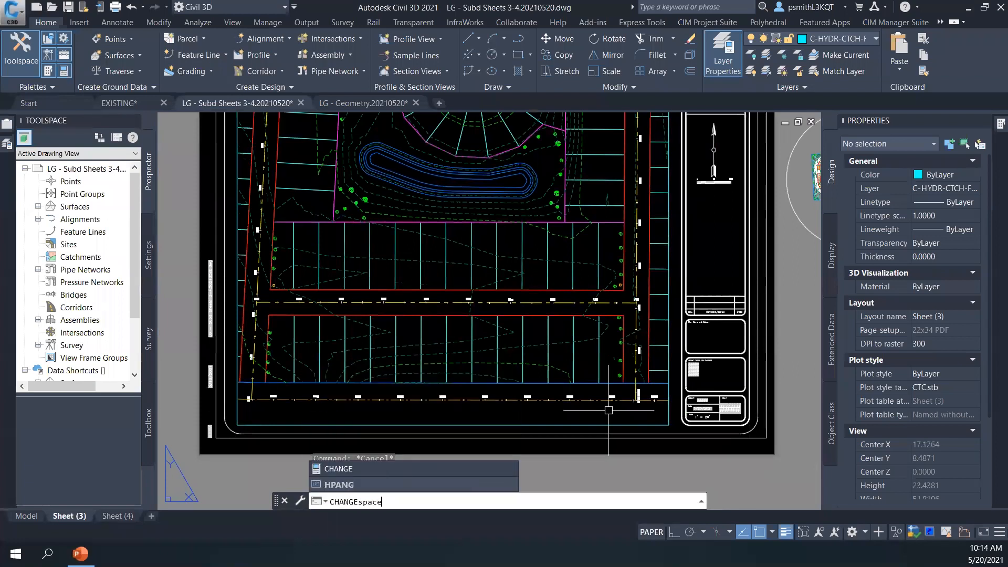
key("Return")
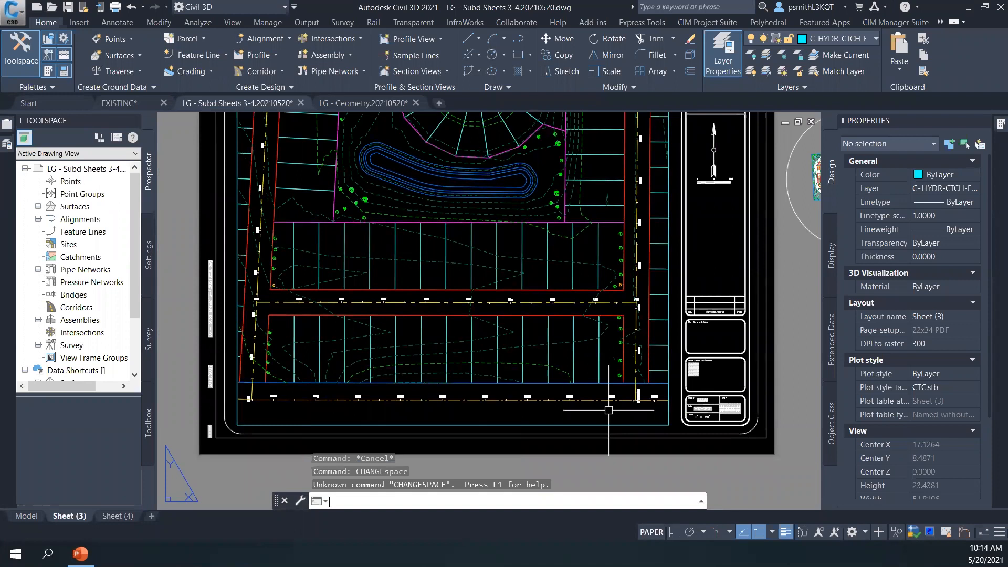
key("Escape")
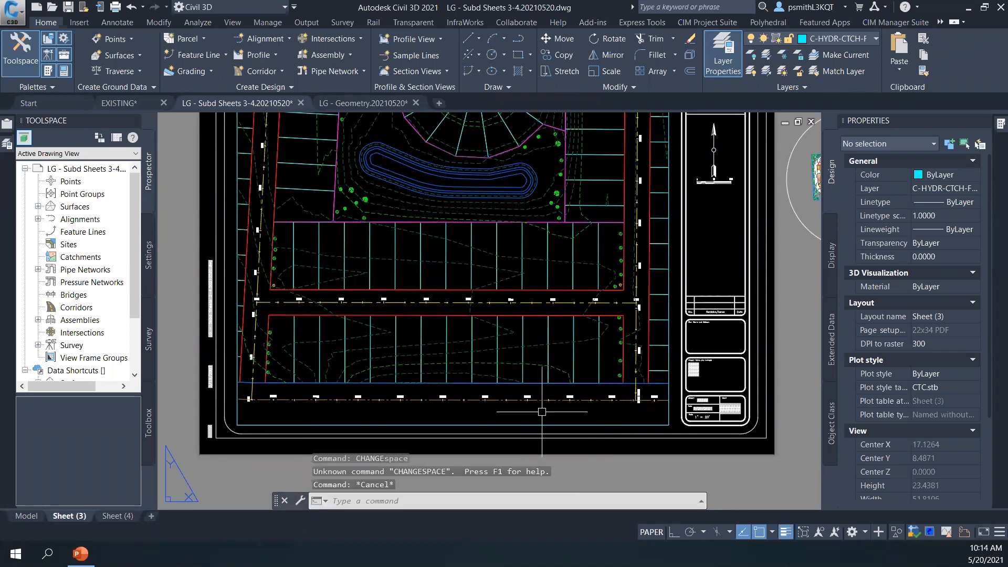
- Move the rectangle over the main viewport frame into model space with CHSPACE, using that viewport as target, and return to paper space
type("ch")
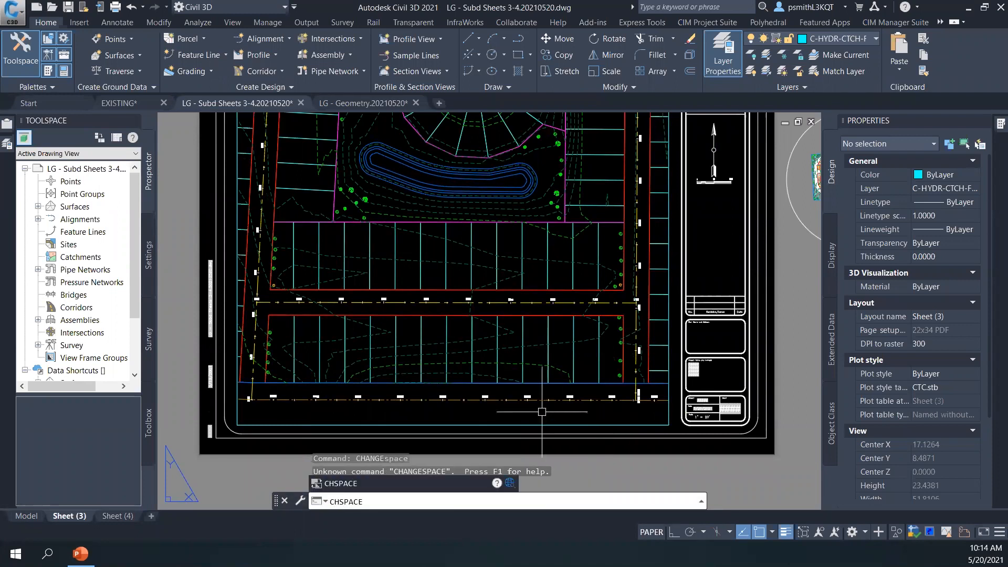
key("Return")
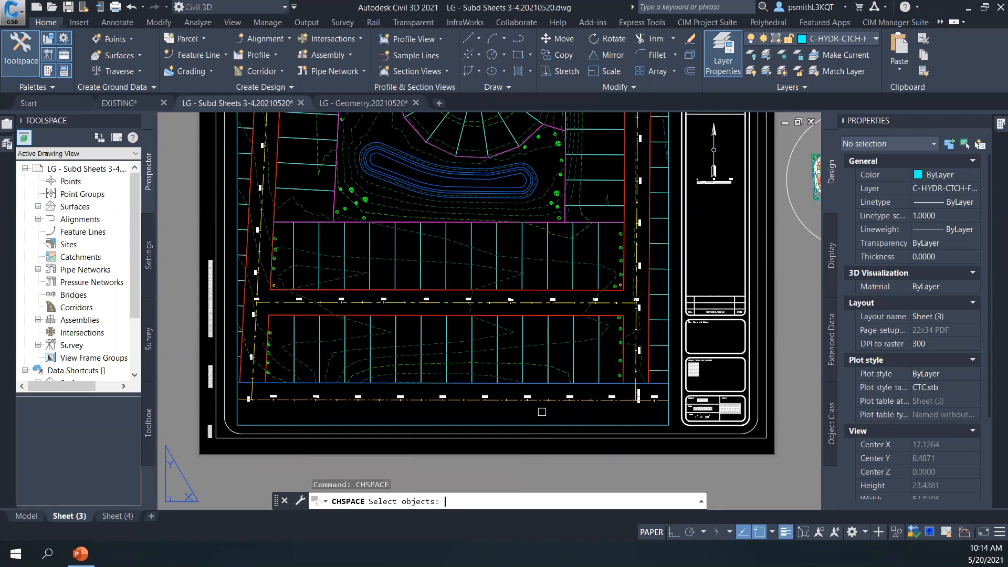
mouse_move(524, 326)
middle_mouse_down()
mouse_move(530, 357)
mouse_move(528, 342)
middle_mouse_up()
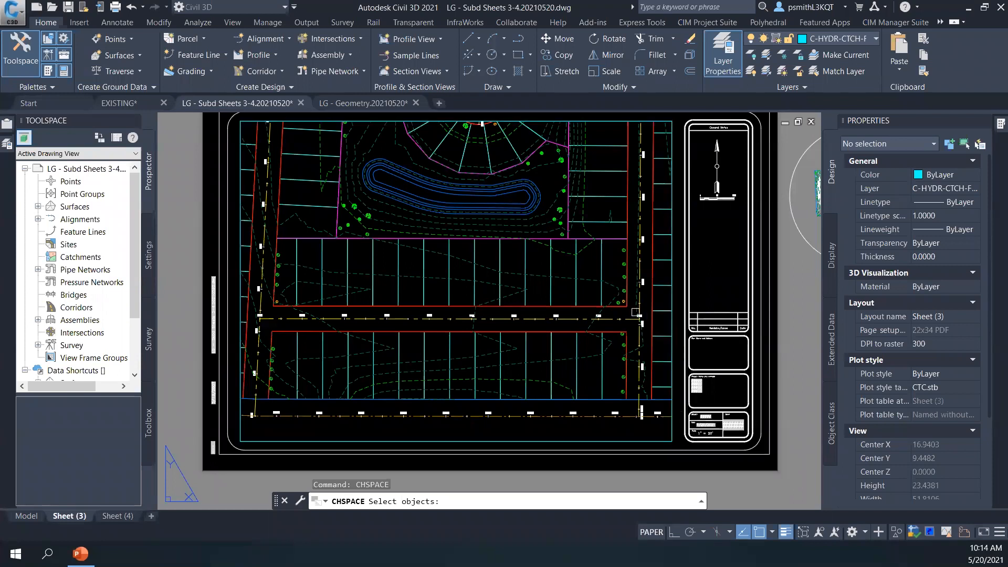
middle_click_drag(635, 312, 619, 321)
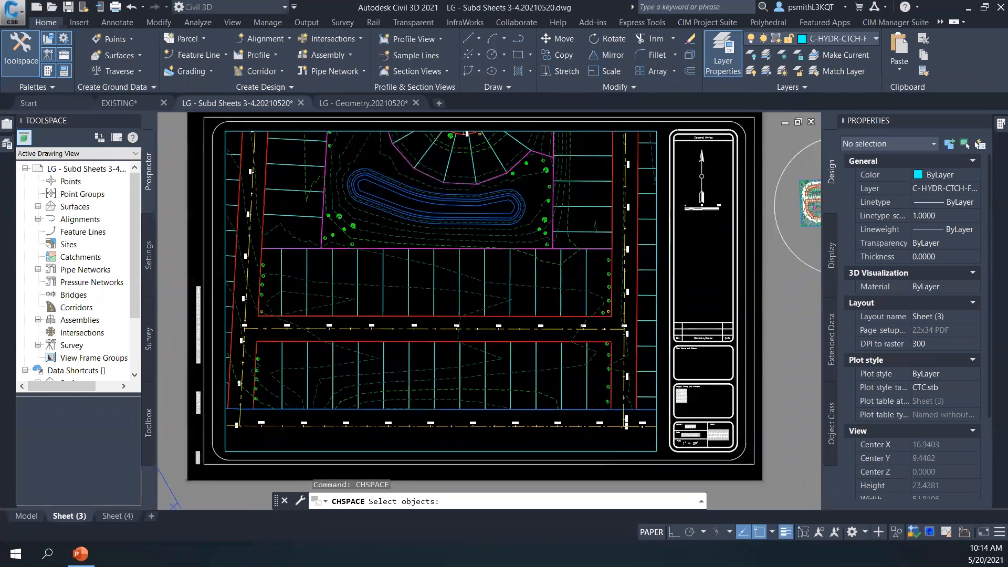
left_click(655, 290)
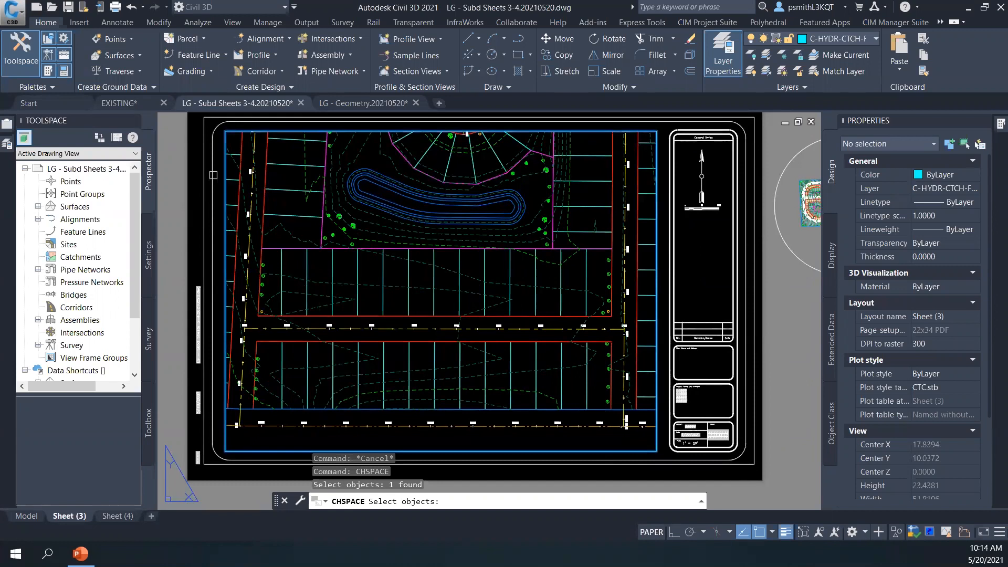
middle_click_drag(350, 322, 374, 299)
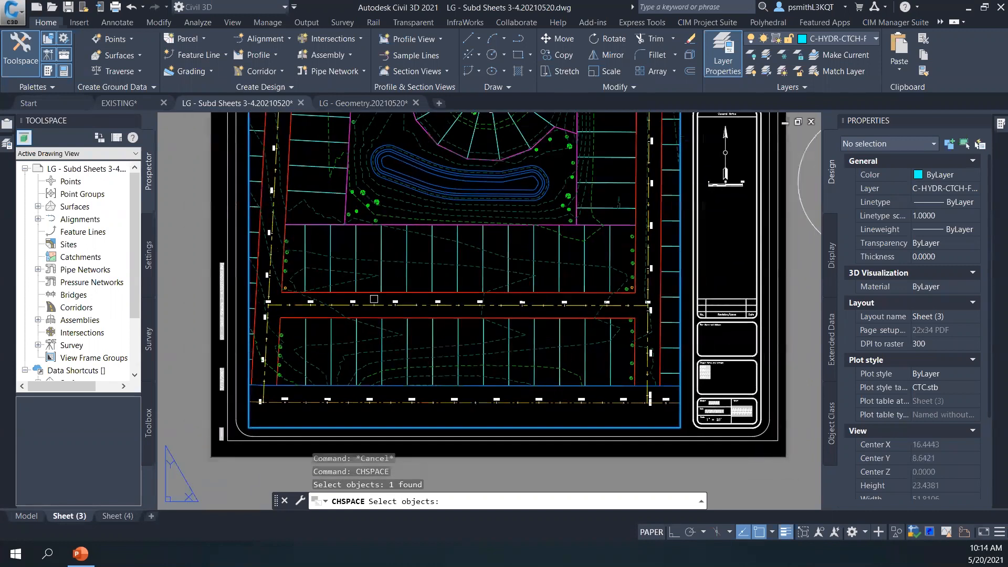
key("Return")
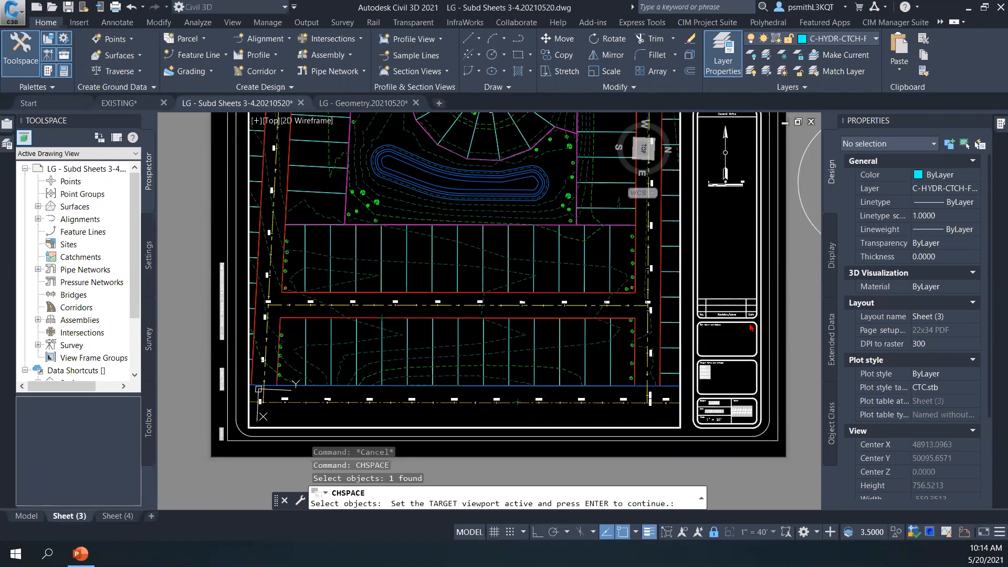
middle_click_drag(636, 292, 556, 299)
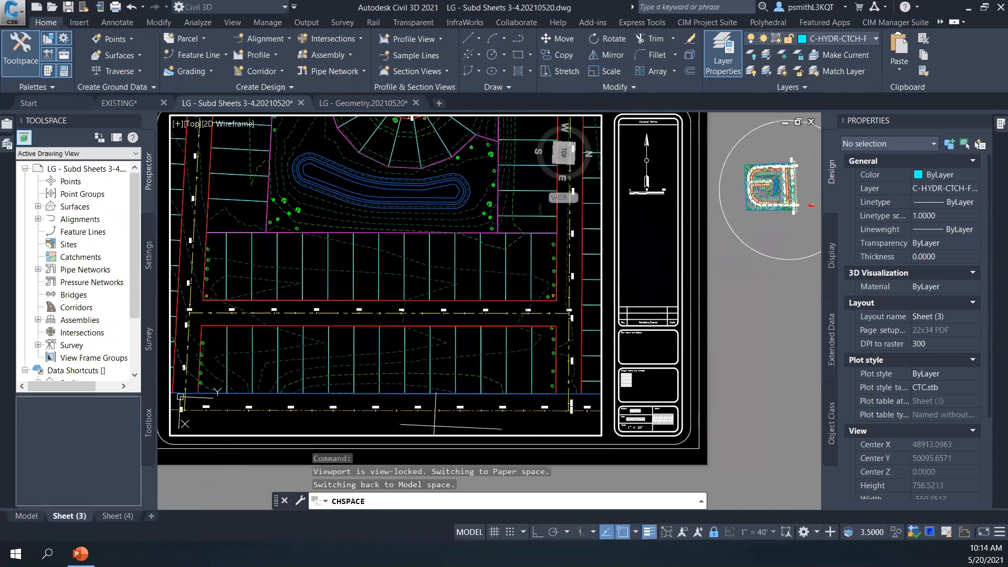
middle_click_drag(391, 247, 403, 247)
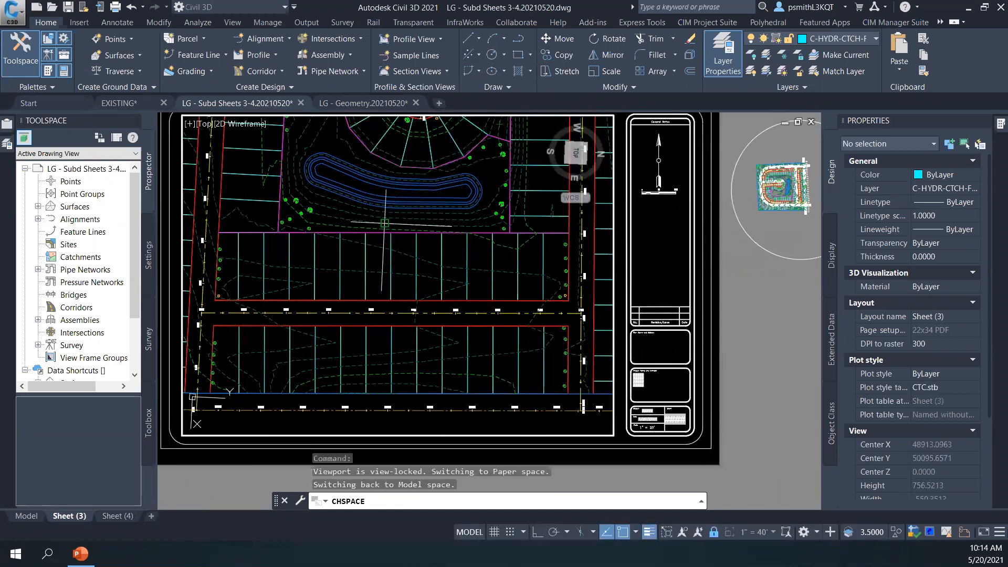
key("Return")
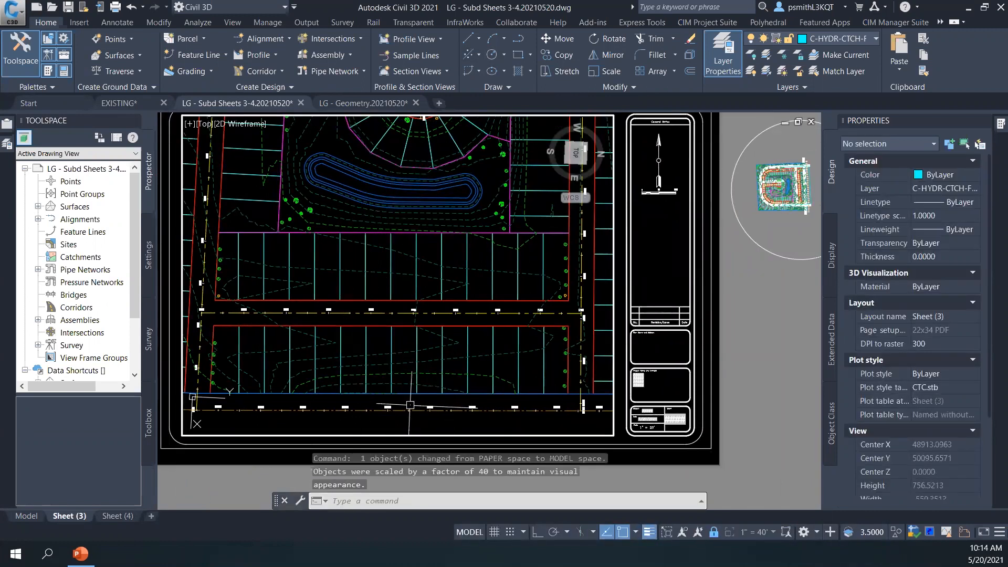
key("Return")
key("Escape")
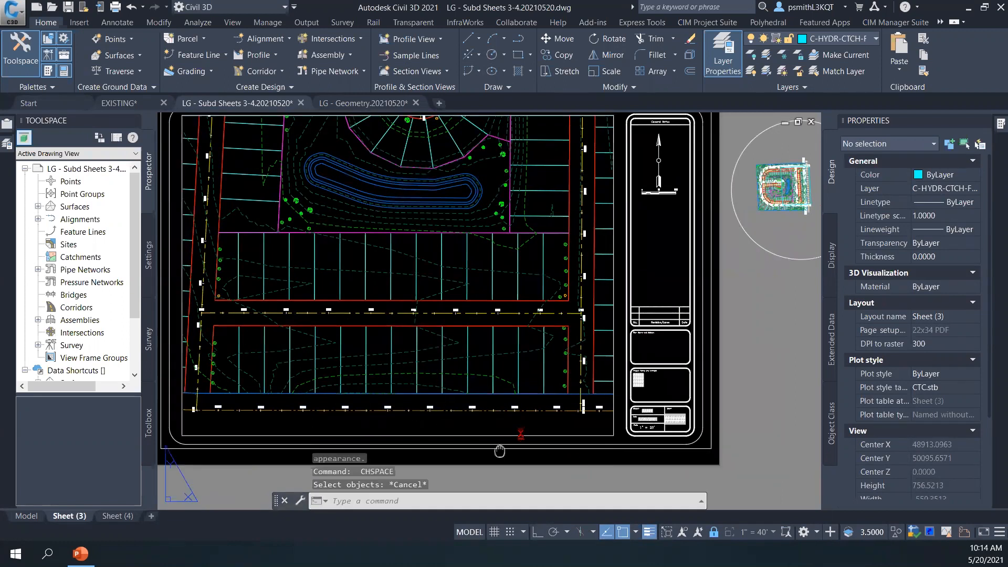
middle_click_drag(520, 474, 543, 455)
double_click(540, 460)
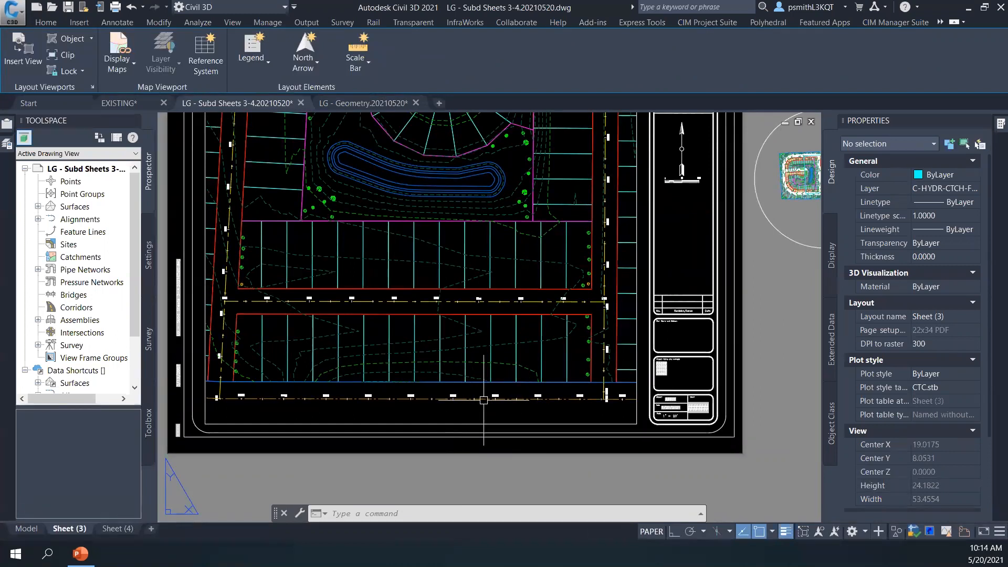
- Open model space and examine the transferred rectangle's position over the subdivision, including its corner near the long street
middle_click_drag(484, 400, 496, 422)
left_click(21, 517)
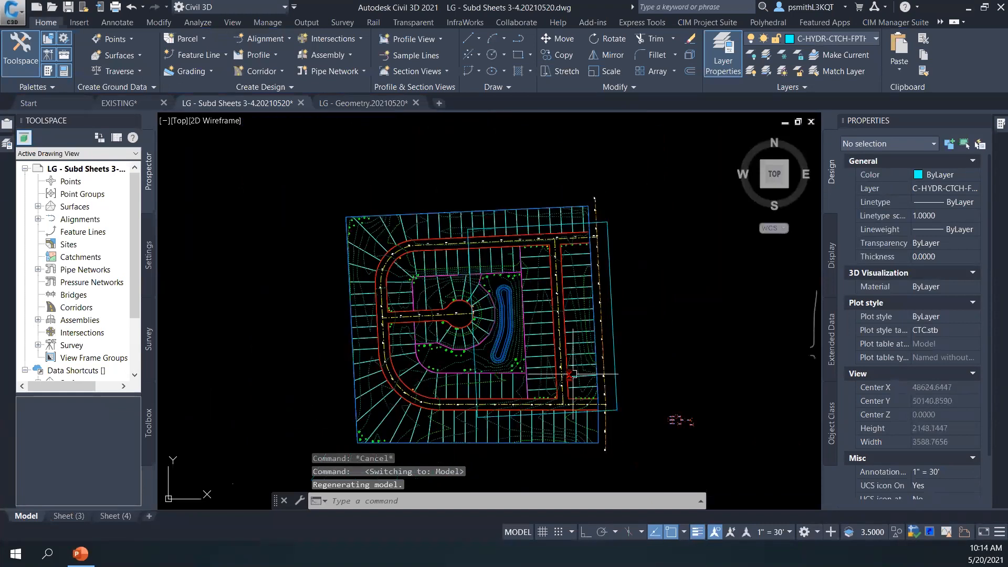
key("Escape")
left_click(574, 339)
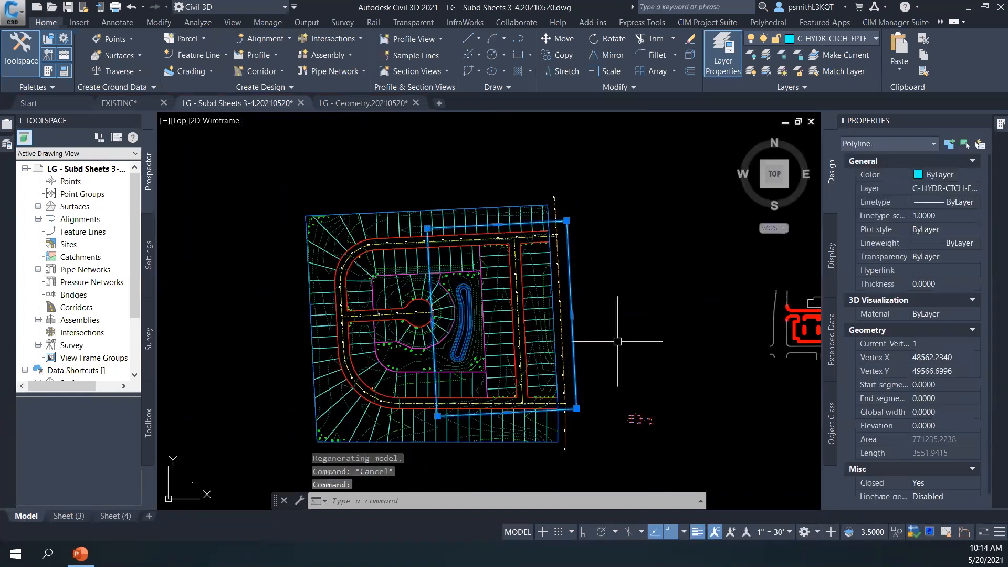
middle_click_drag(617, 341, 572, 344)
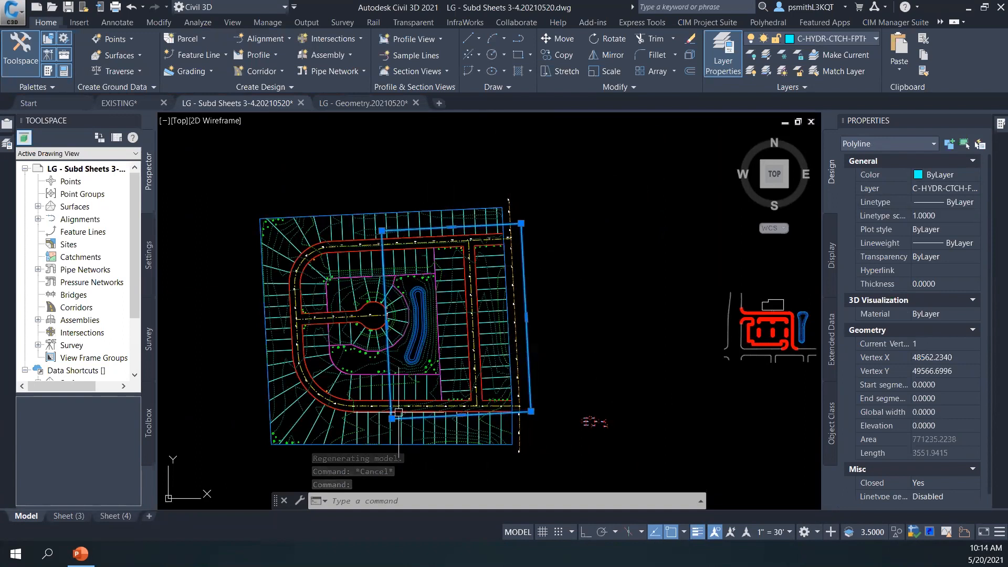
scroll(398, 413, "up", 5)
key("Escape")
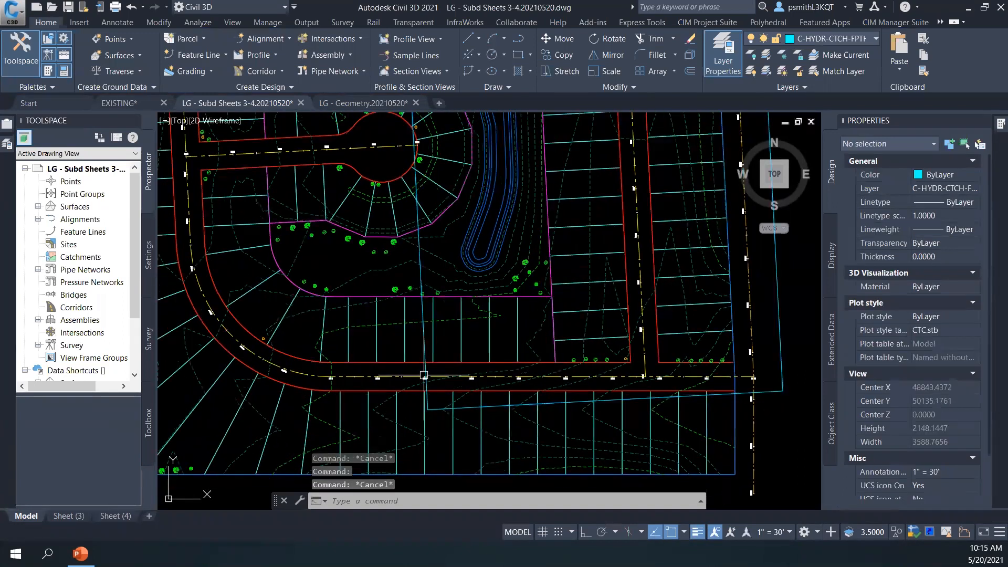
scroll(448, 390, "down", 2)
middle_click_drag(496, 362, 495, 366)
scroll(495, 365, "down", 4)
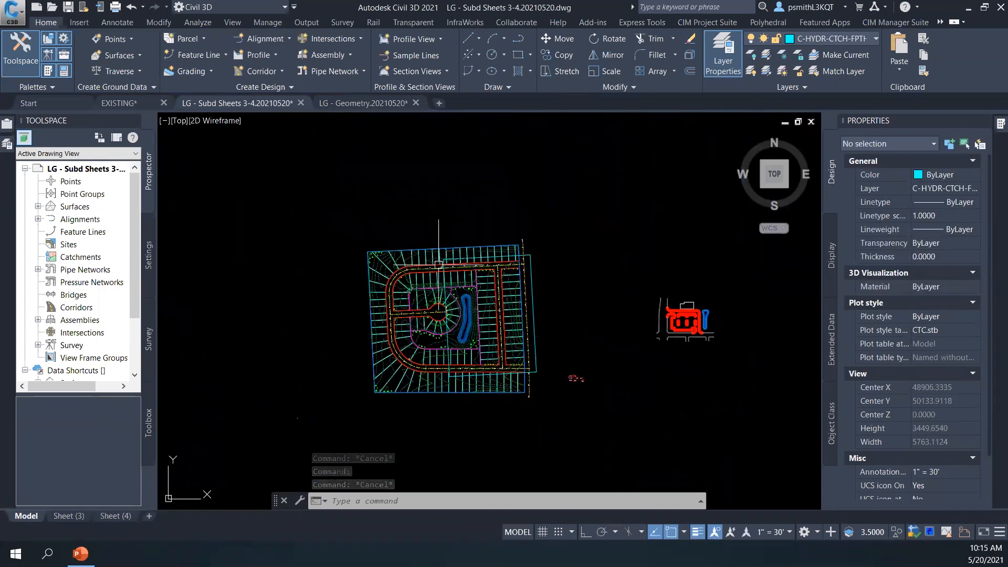
- Return to Sheet (3) and check the main viewport's frame and the area of the subdivision it shows
key("Escape")
left_click(69, 516)
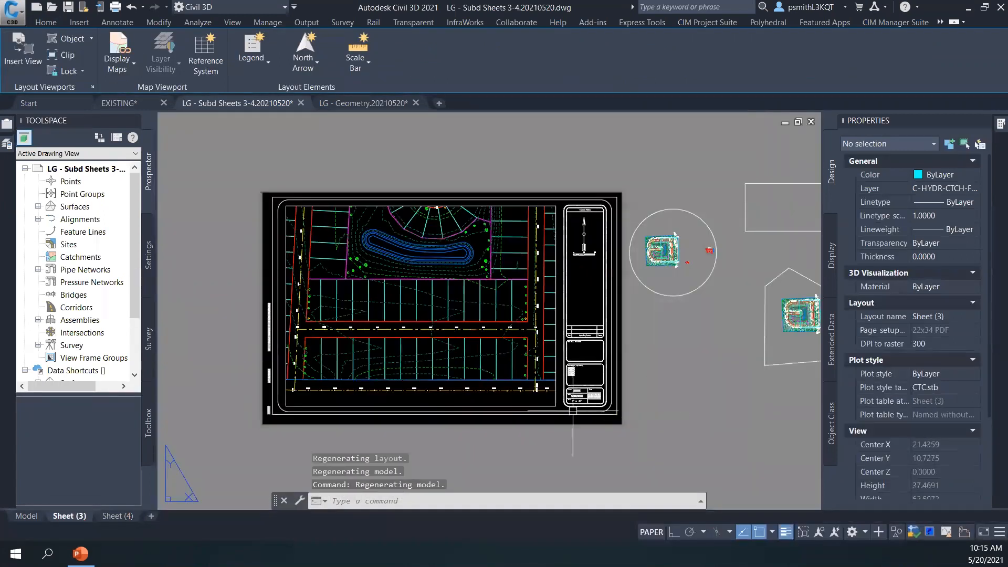
scroll(572, 410, "up", 2)
left_click(543, 403)
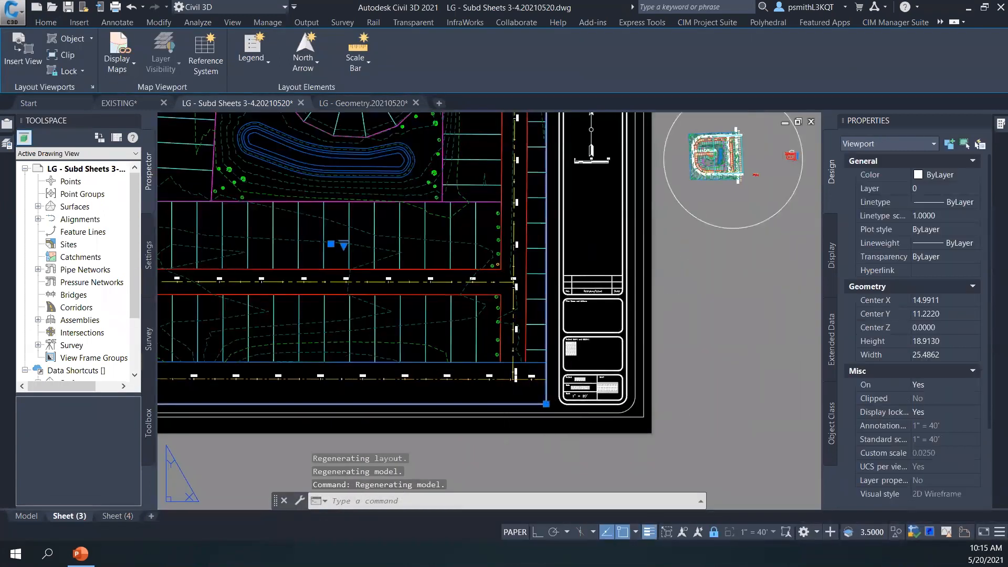
middle_click_drag(543, 402, 667, 414)
key("Escape")
scroll(544, 249, "up", 2)
scroll(520, 278, "down", 2)
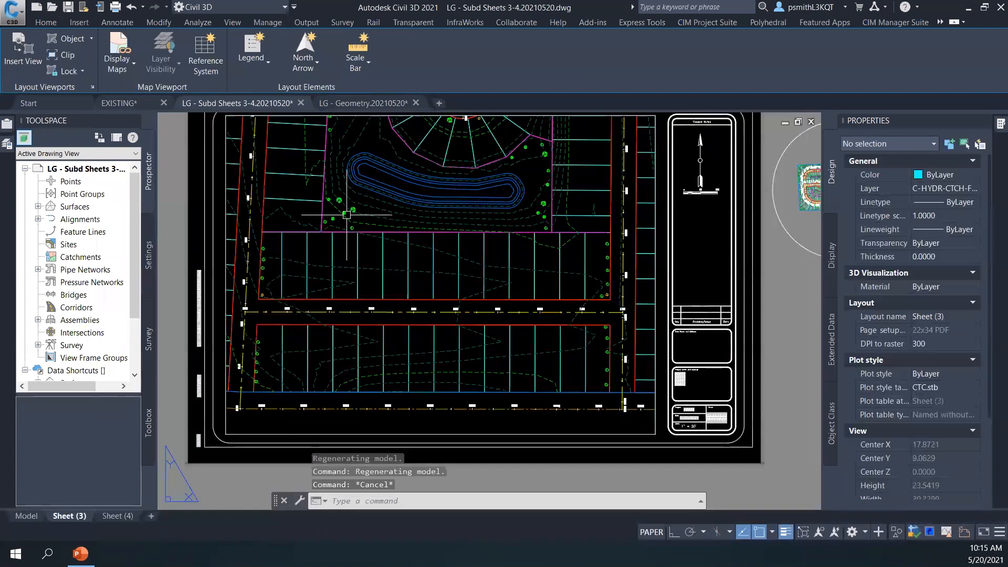
- Go back to model space and select the rectangle to compare its extents with the sheet's viewport
left_click(26, 516)
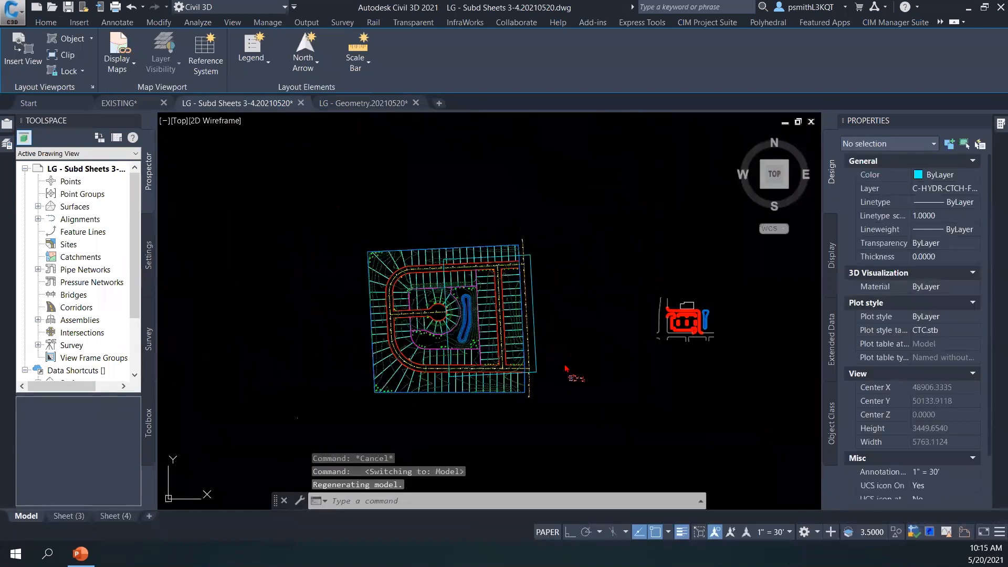
middle_click_drag(574, 371, 548, 357)
scroll(506, 296, "up", 2)
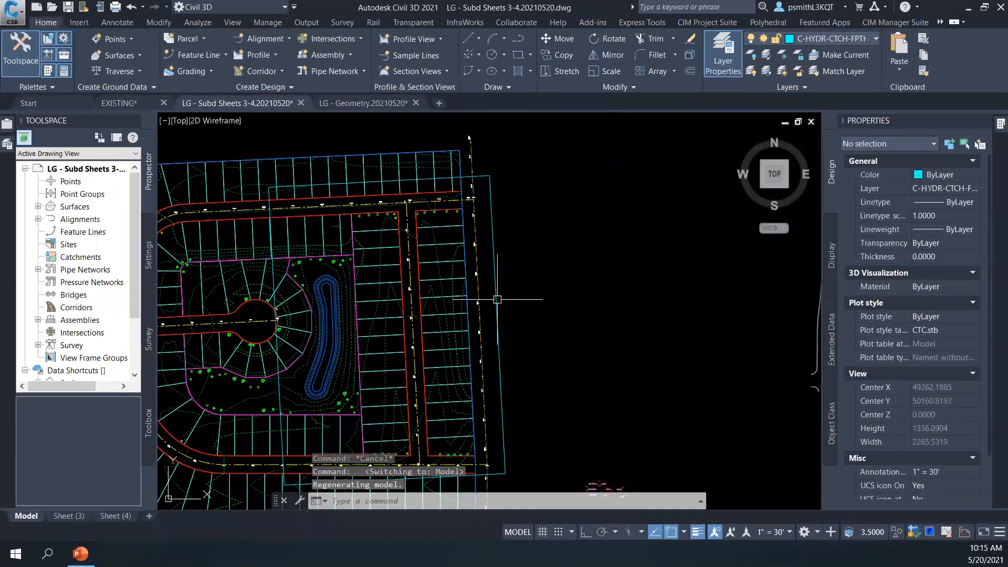
left_click(497, 299)
scroll(537, 307, "down", 1)
middle_click_drag(540, 307, 566, 302)
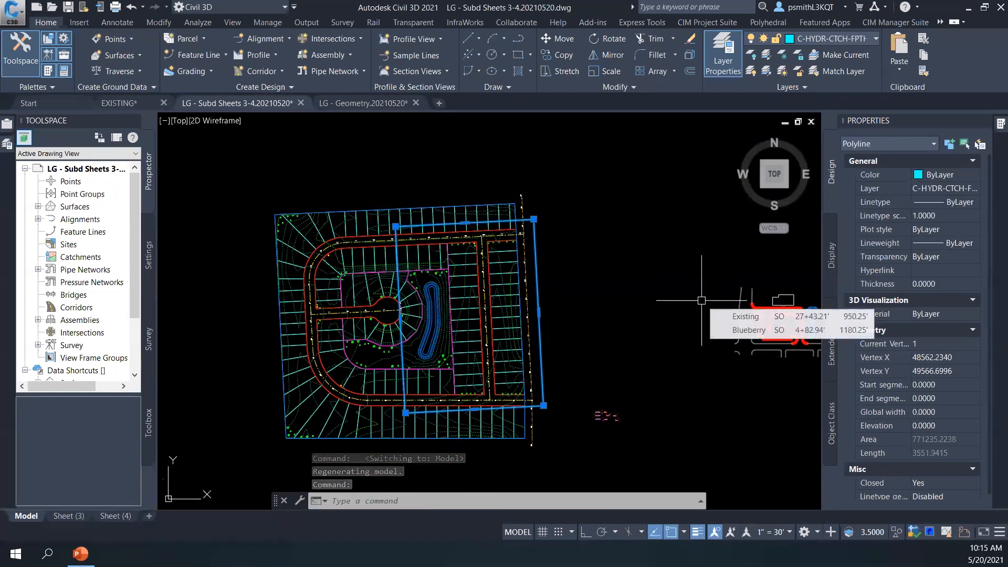
- Examine the road station labels near 23+00 where the rectangle's edge crosses the Evergreen alignment
scroll(392, 229, "up", 6)
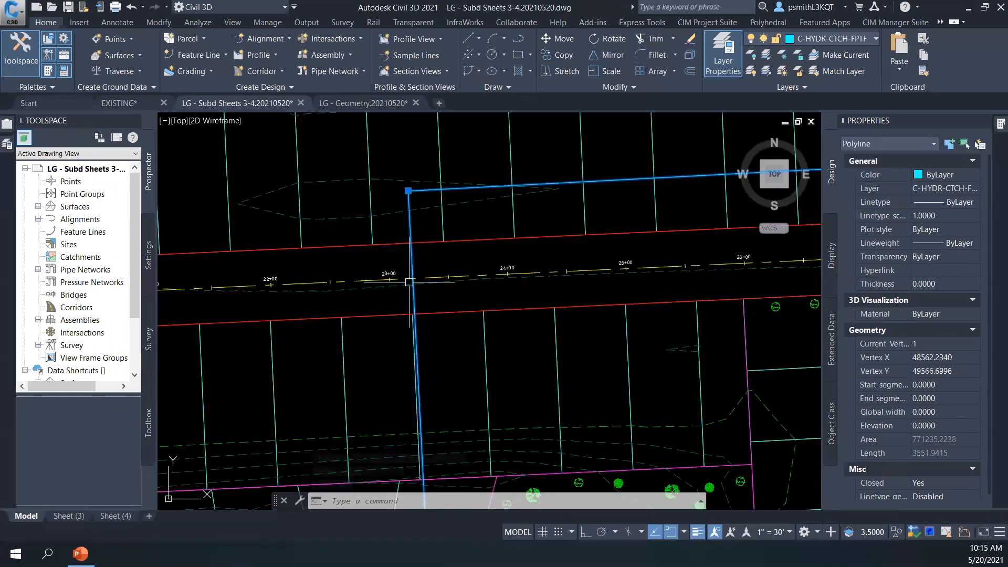
key("Escape")
left_click(410, 258)
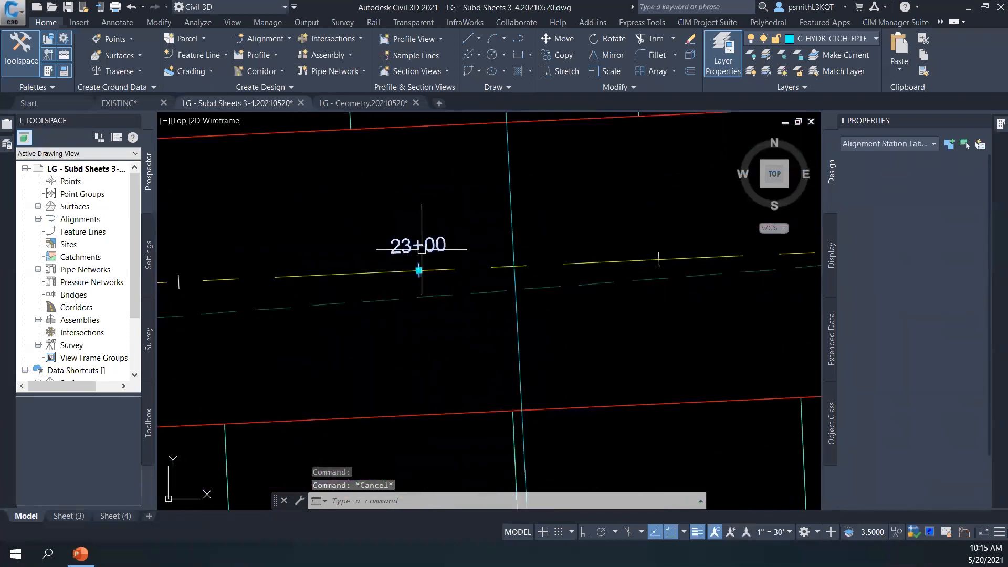
scroll(446, 266, "down", 2)
scroll(460, 255, "down", 4)
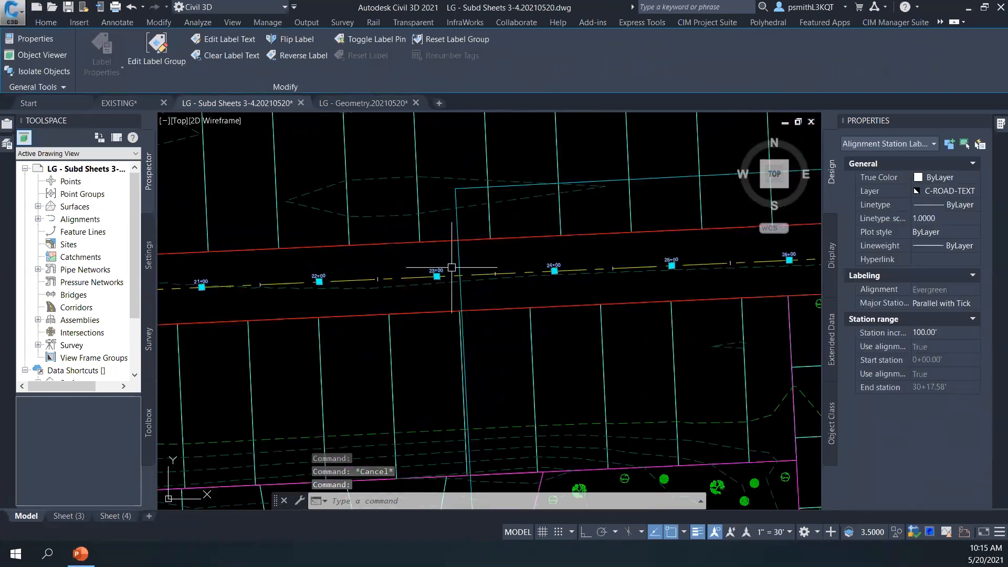
key("Escape")
scroll(443, 273, "down", 2)
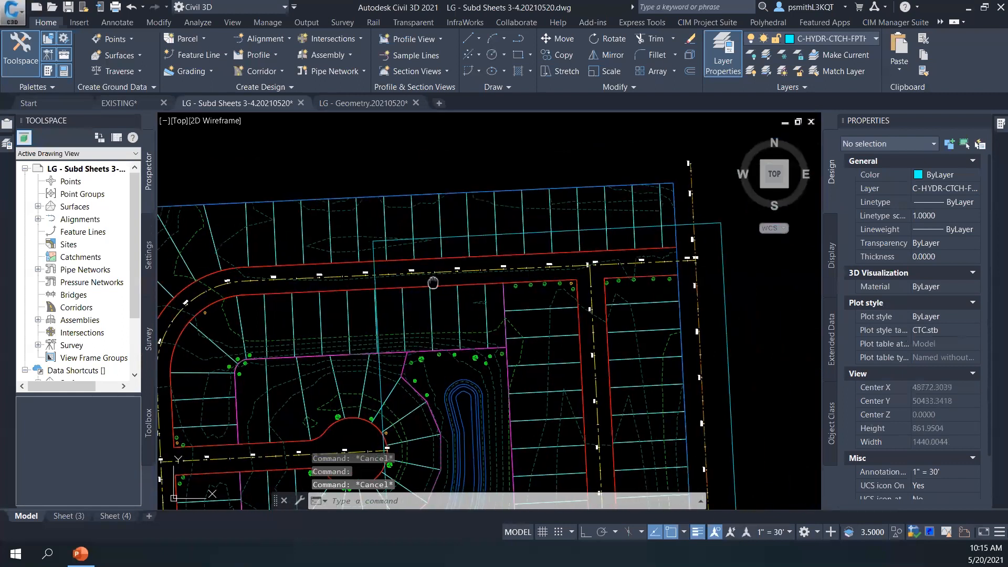
- Highlight the viewport-outline rectangle, review which lots and streets it encloses across the whole subdivision, and clear the selection
scroll(473, 278, "down", 2)
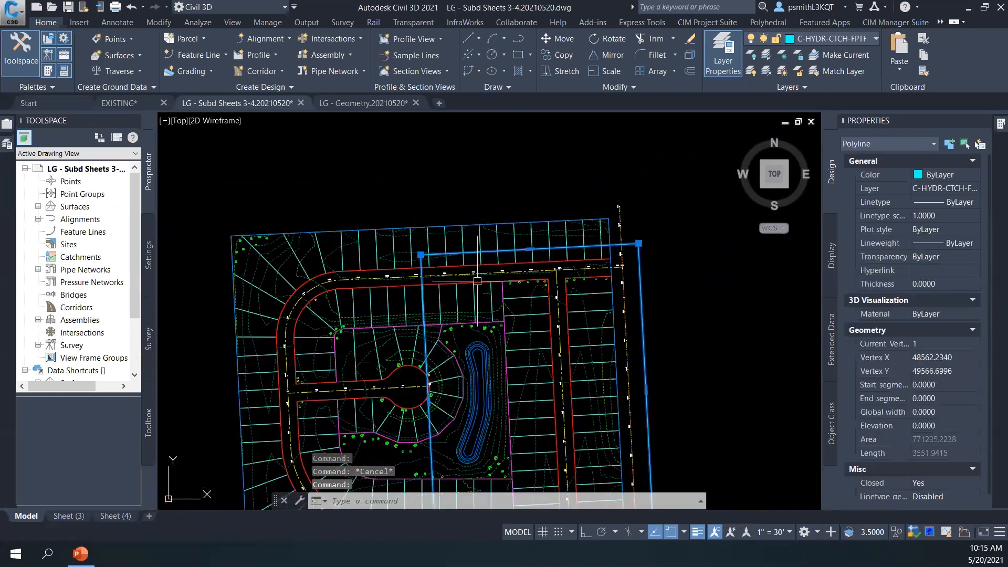
scroll(552, 284, "down", 3)
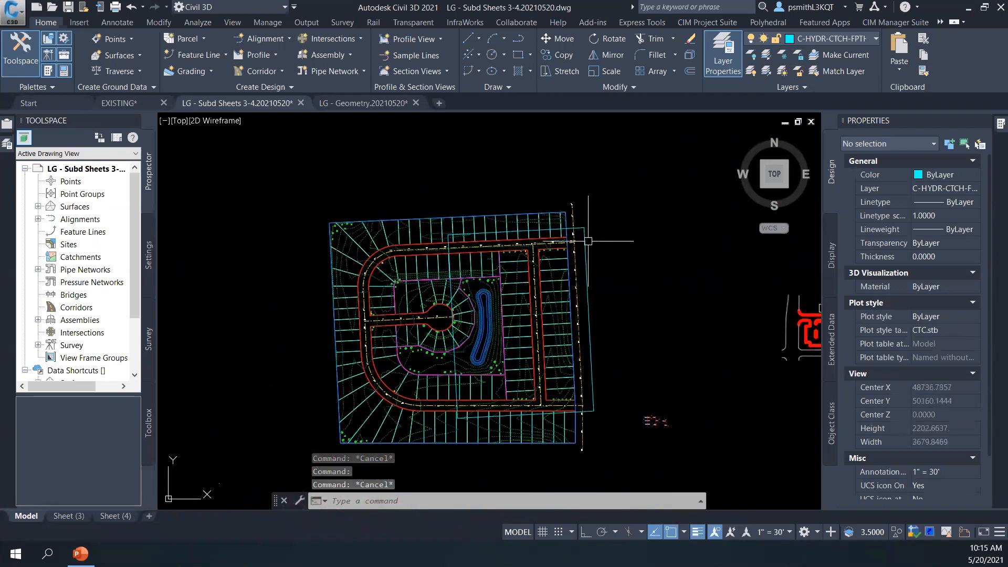
left_click(588, 241)
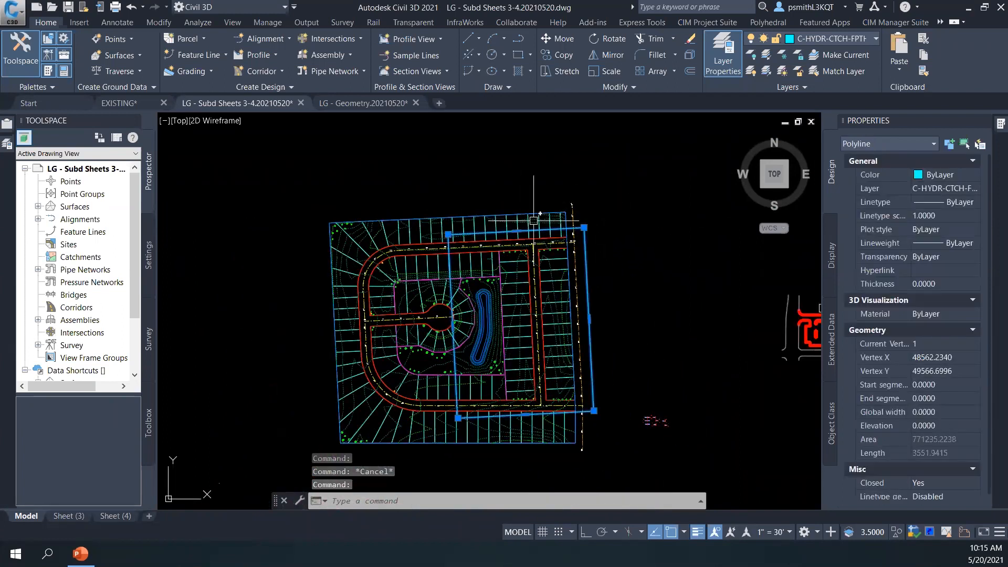
middle_click_drag(634, 263, 607, 252)
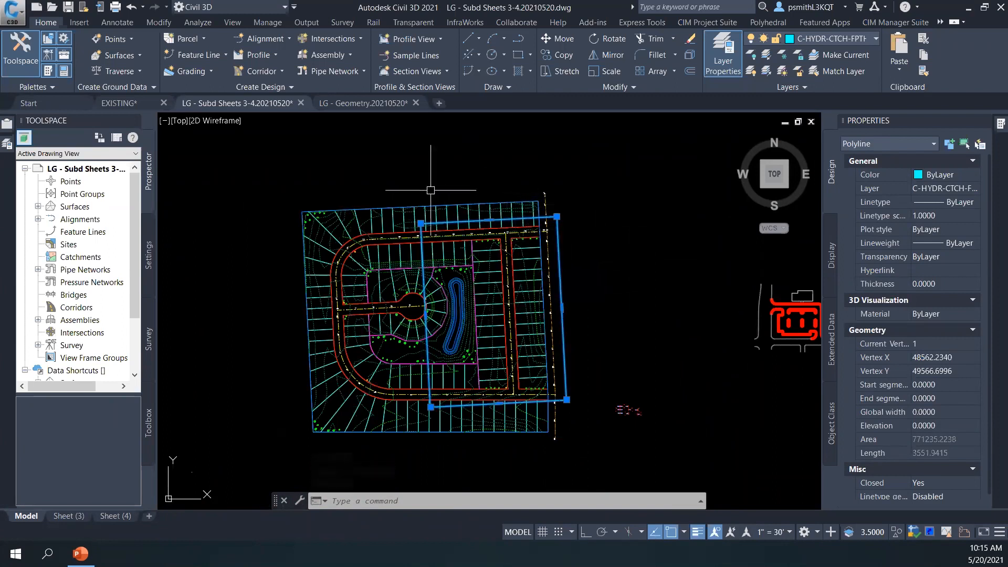
middle_click_drag(341, 289, 325, 274)
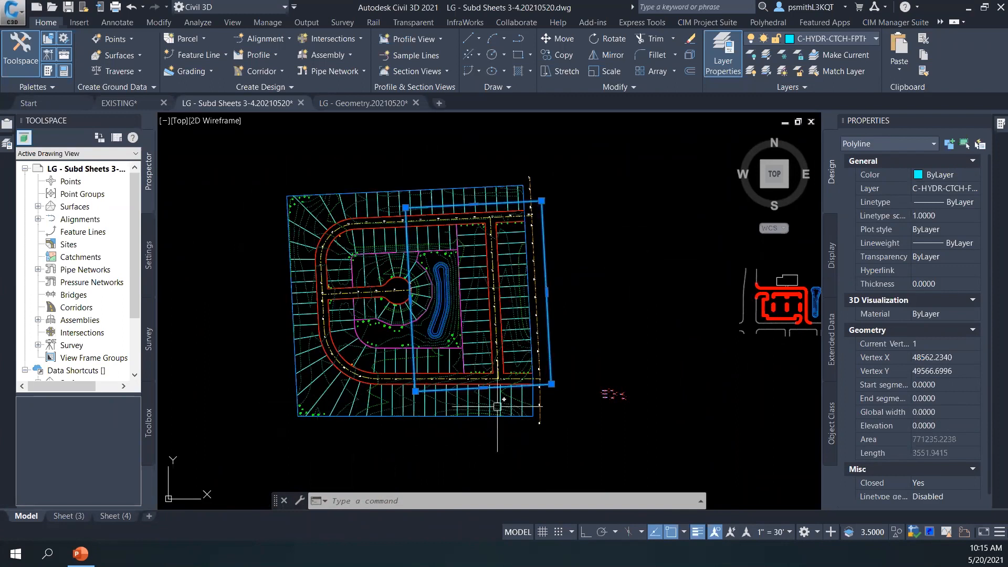
key("Escape")
middle_click_drag(579, 334, 560, 346)
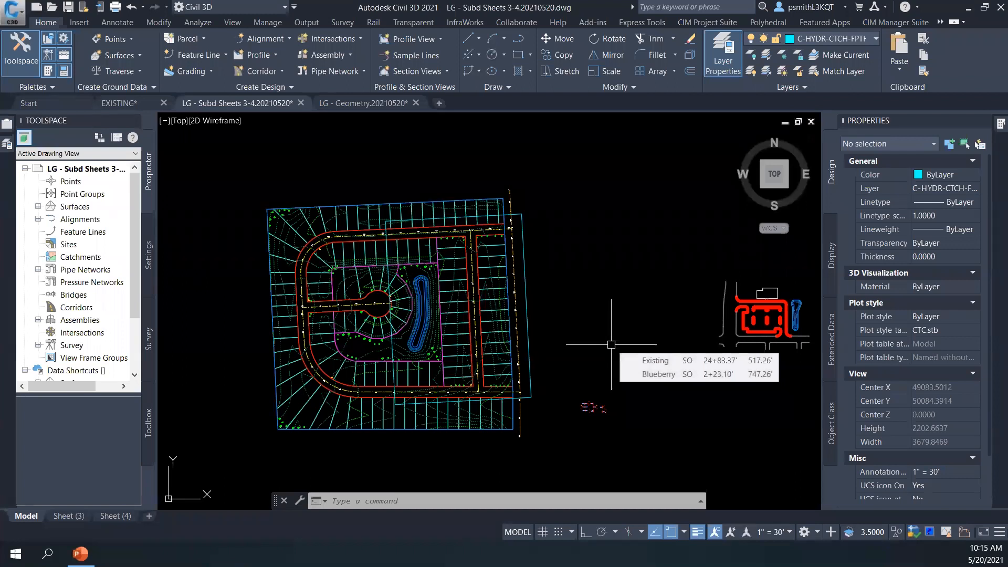
key("Escape")
key("Escape")
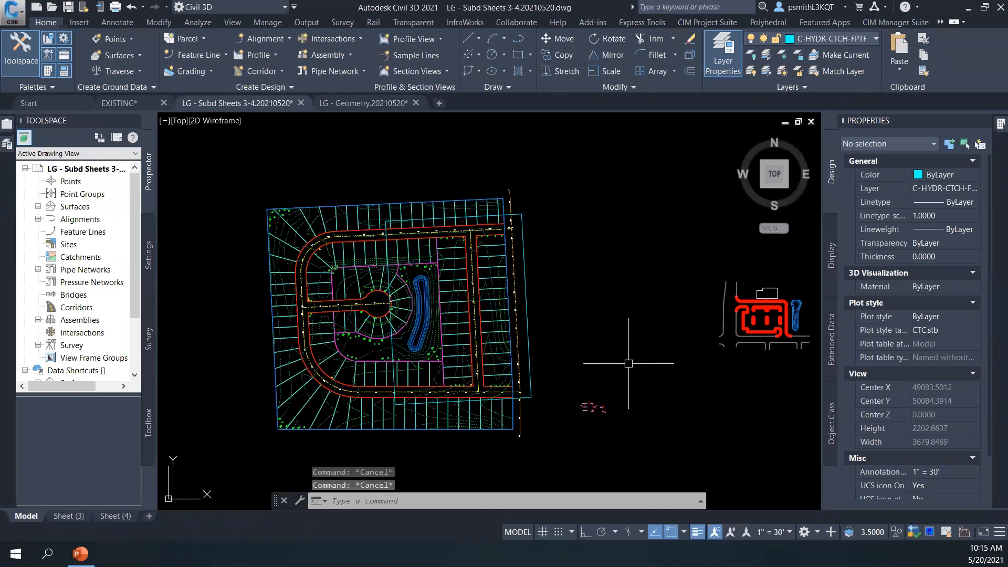
scroll(604, 361, "down", 2)
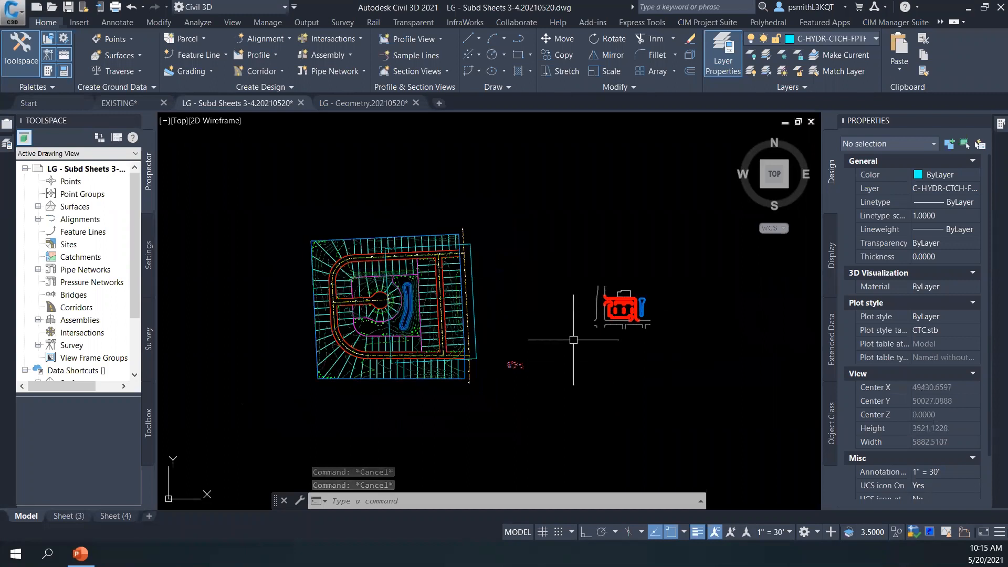
- Erase the viewport-outline rectangle that overlaps the eastern part of the subdivision in model space
middle_click_drag(517, 286, 535, 298)
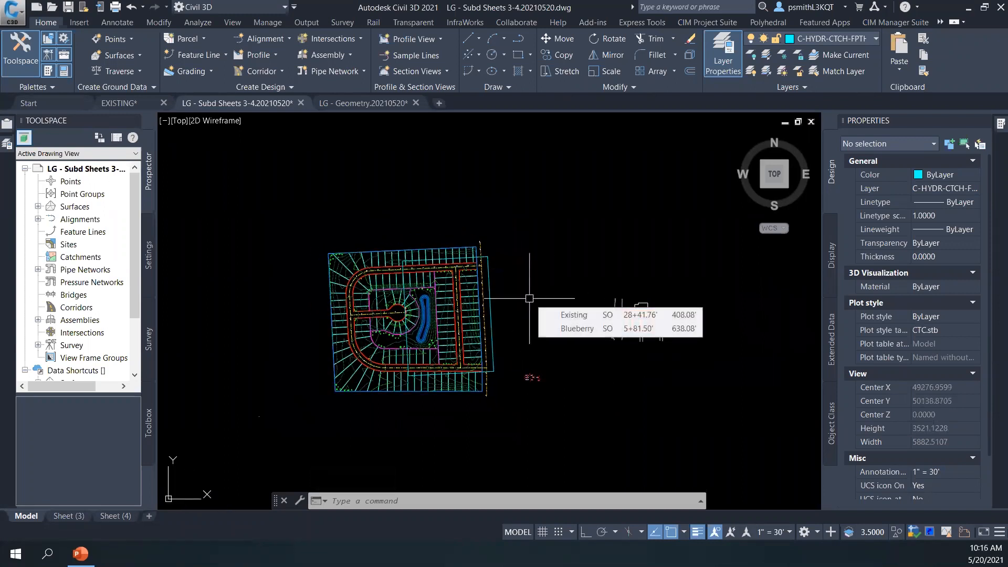
left_click(494, 312)
key("Escape")
key("Escape")
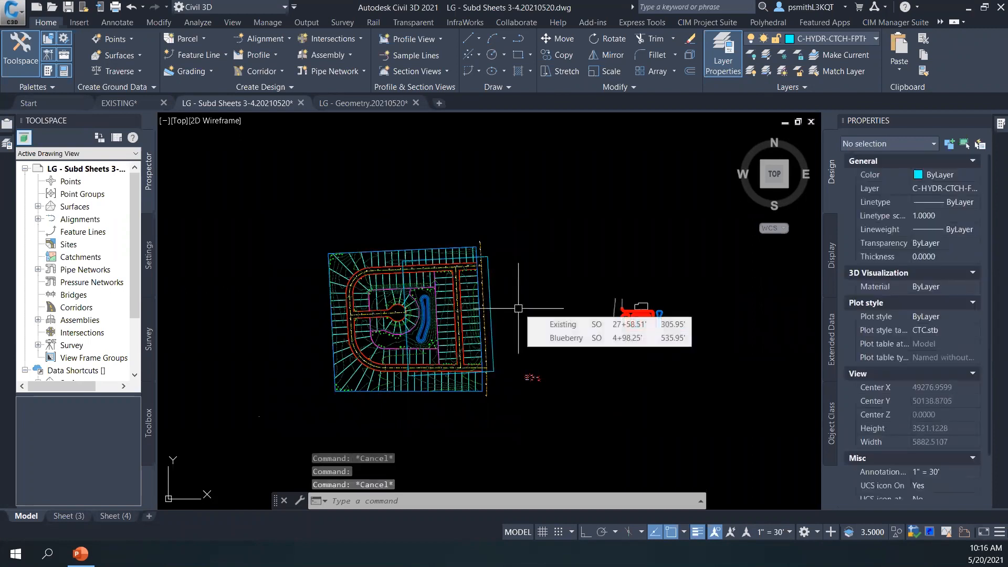
mouse_move(543, 313)
middle_mouse_down()
mouse_move(466, 315)
mouse_move(474, 320)
middle_mouse_up()
scroll(468, 315, "up", 2)
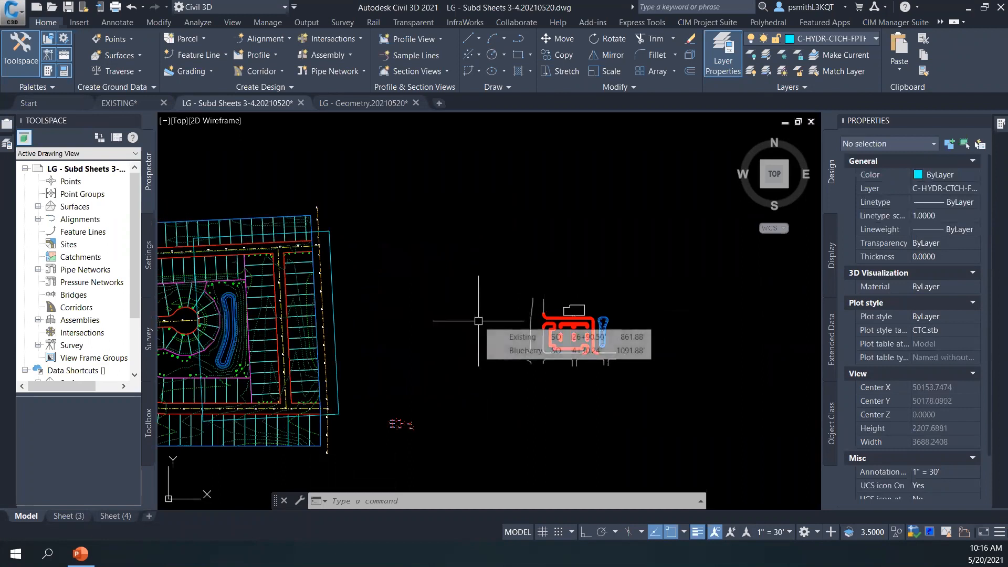
middle_click_drag(532, 304, 504, 303)
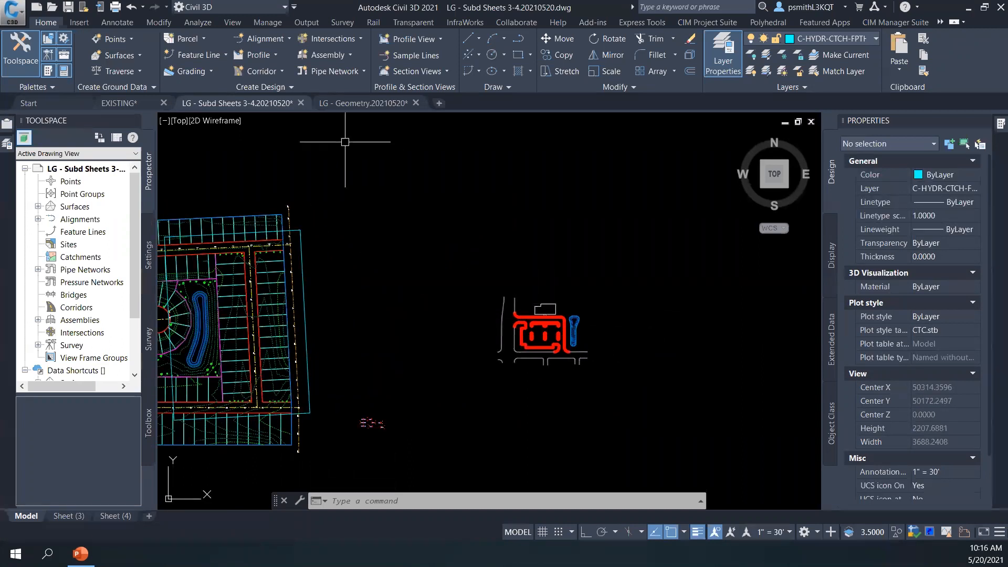
middle_click_drag(345, 142, 450, 149)
left_click(409, 270)
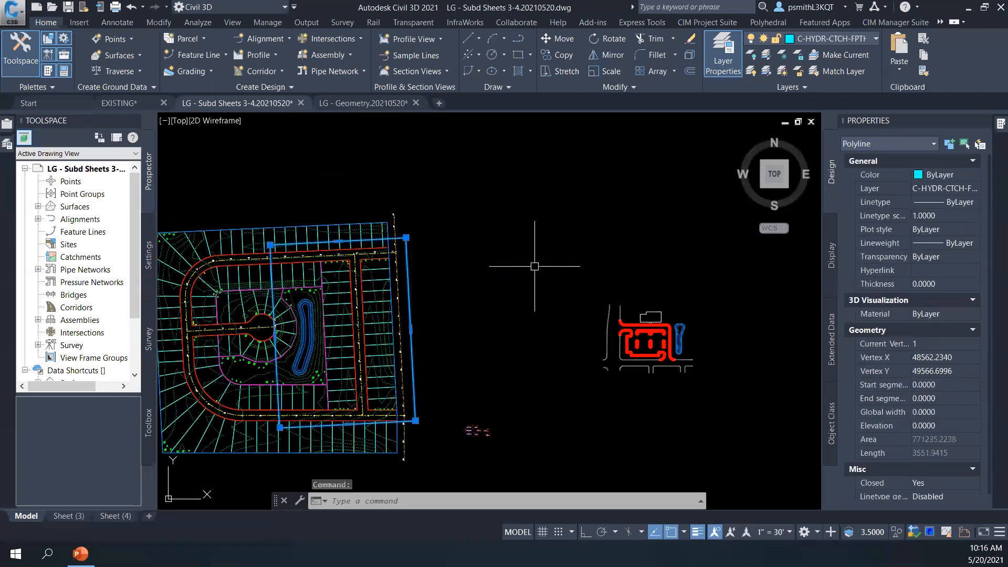
key("Delete")
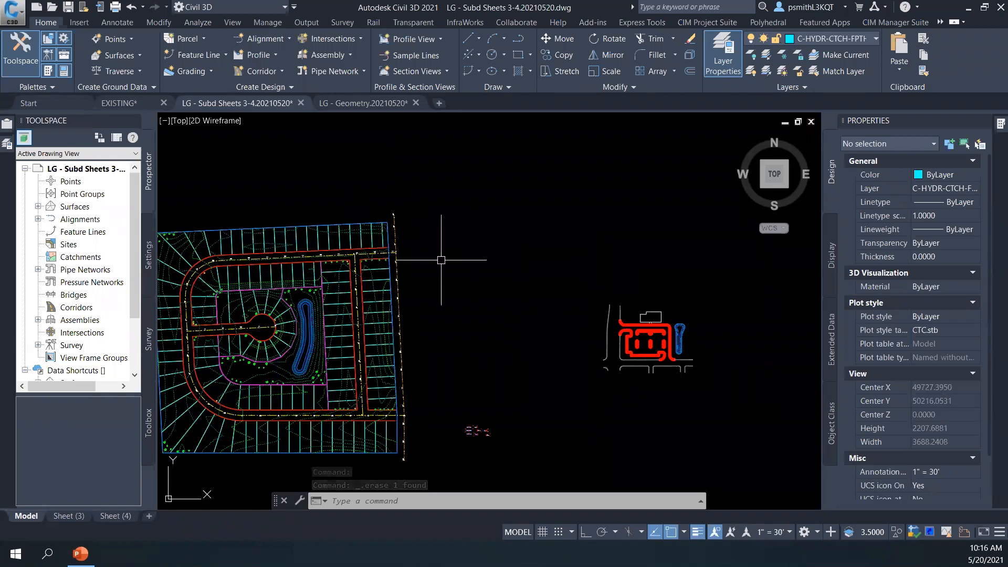
- Launch Label Genie from the CIM Project Suite tools
mouse_move(439, 276)
middle_mouse_down()
mouse_move(602, 283)
mouse_move(617, 226)
middle_mouse_up()
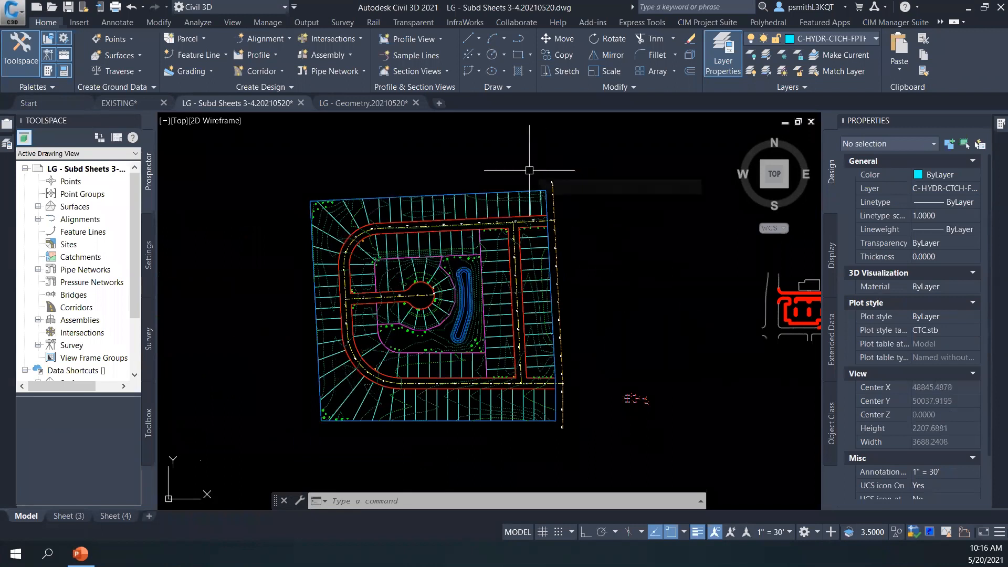
middle_click_drag(529, 170, 573, 166)
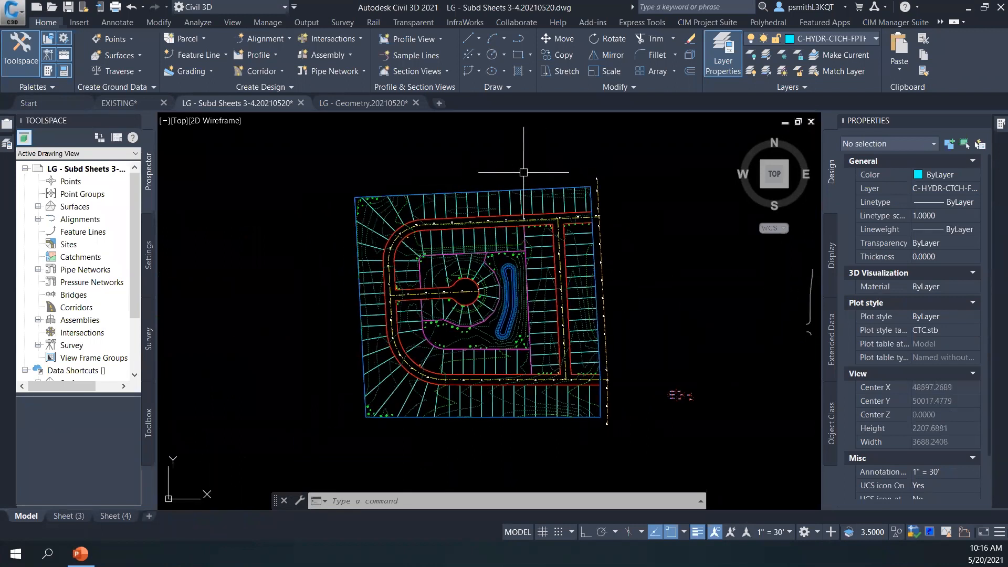
left_click(707, 22)
middle_click_drag(697, 232, 661, 243)
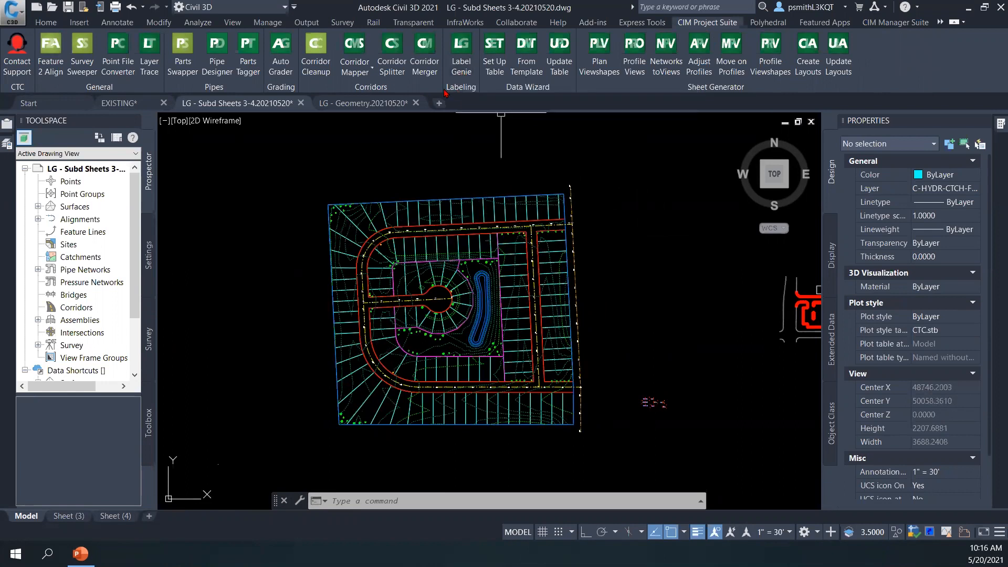
mouse_move(533, 166)
middle_mouse_down()
mouse_move(530, 155)
mouse_move(471, 158)
middle_mouse_up()
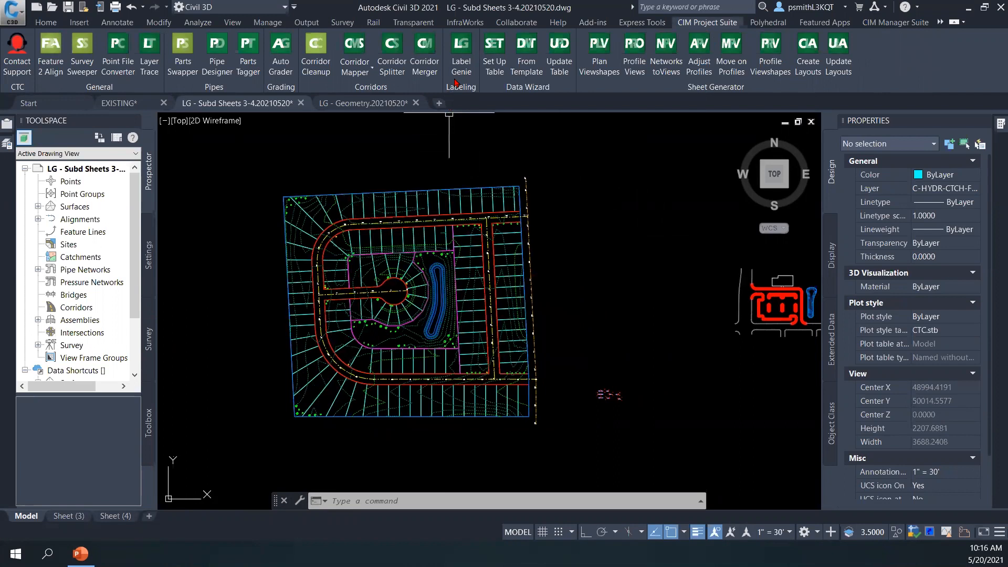
scroll(535, 149, "up", 3)
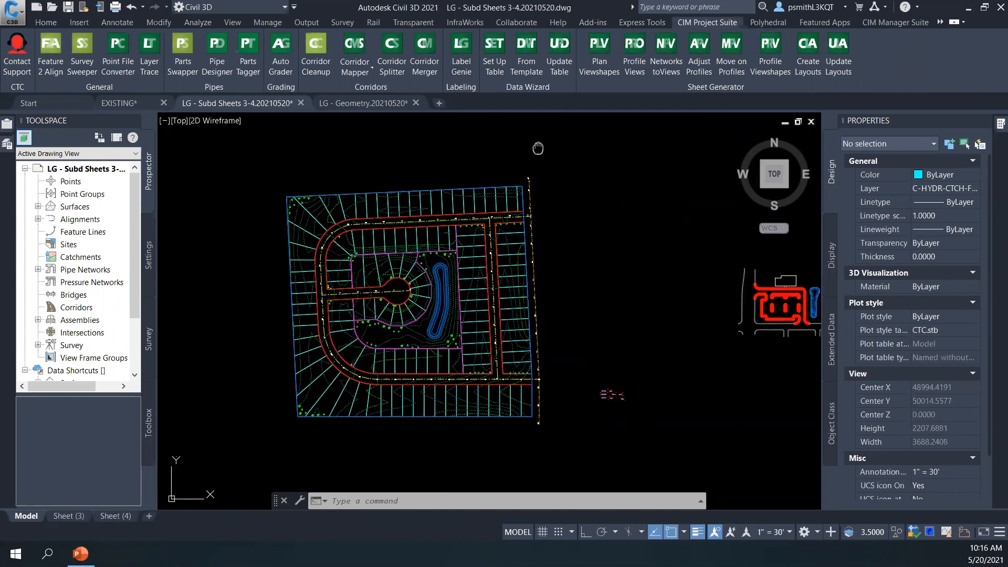
mouse_move(439, 208)
middle_mouse_down()
mouse_move(446, 194)
mouse_move(477, 200)
middle_mouse_up()
scroll(488, 213, "down", 3)
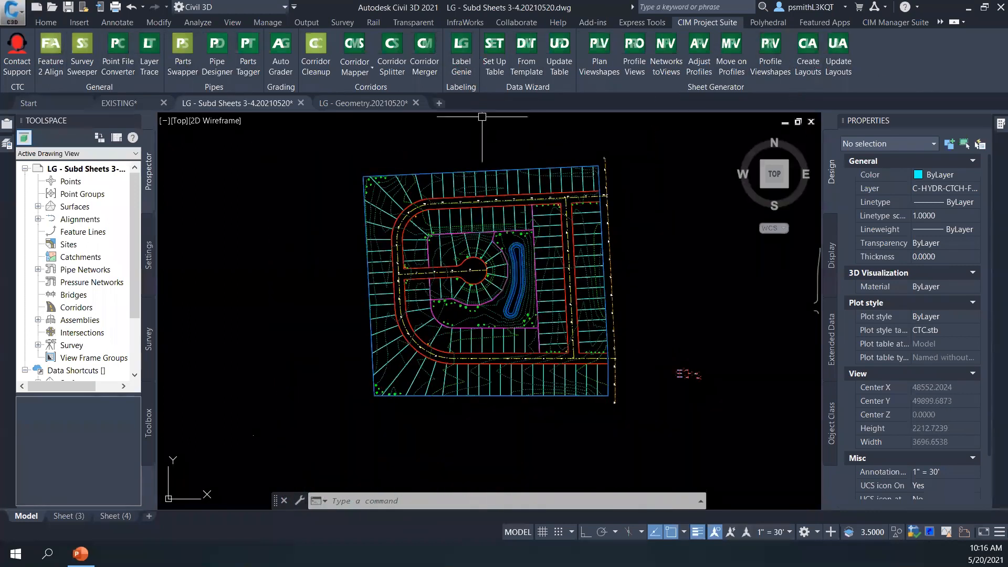
middle_click_drag(523, 144, 531, 151)
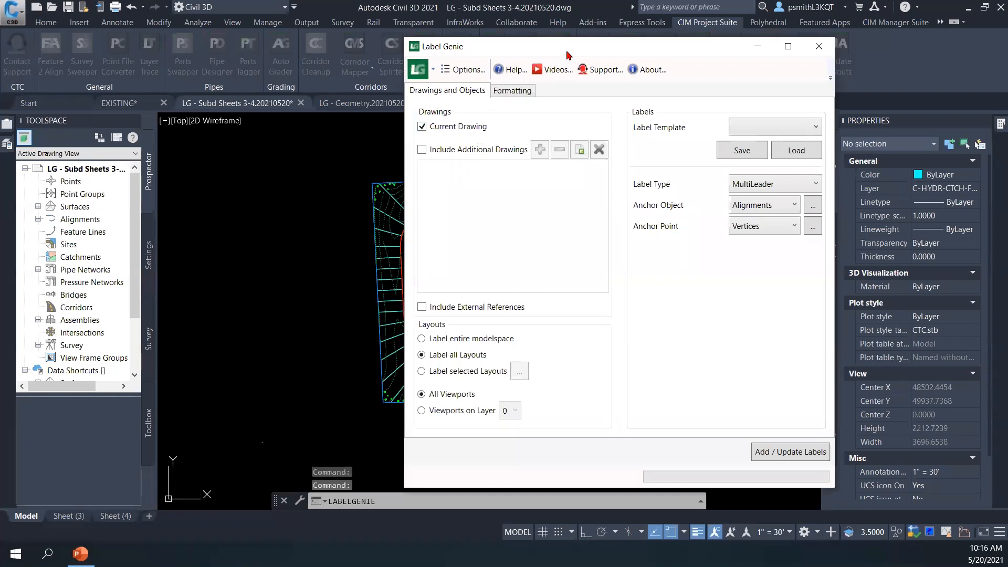
left_click_drag(567, 53, 434, 48)
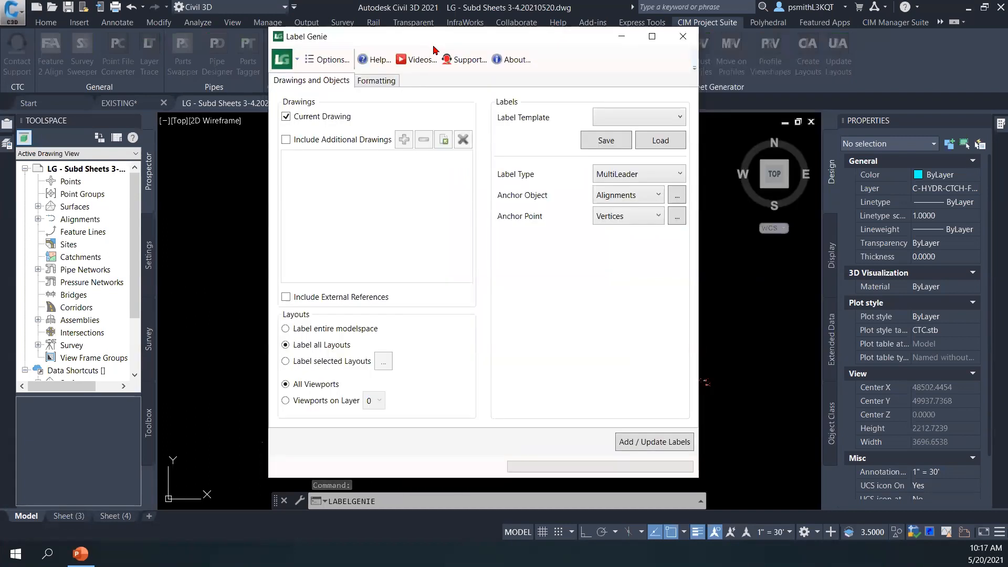
left_click_drag(425, 45, 392, 44)
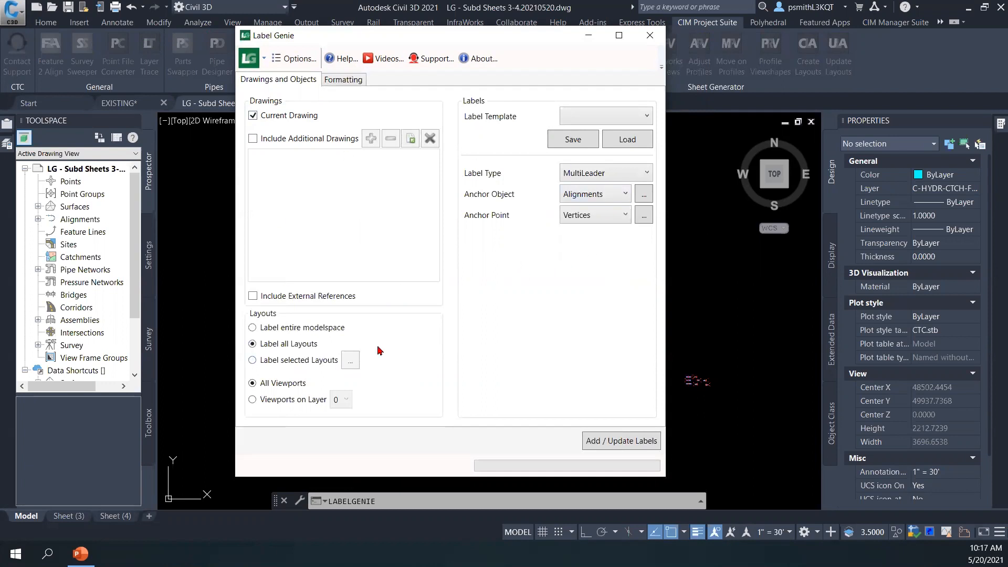
- Open the Label Genie video playlist in the browser, look over the available tutorials, and put the browser away
left_click(385, 61)
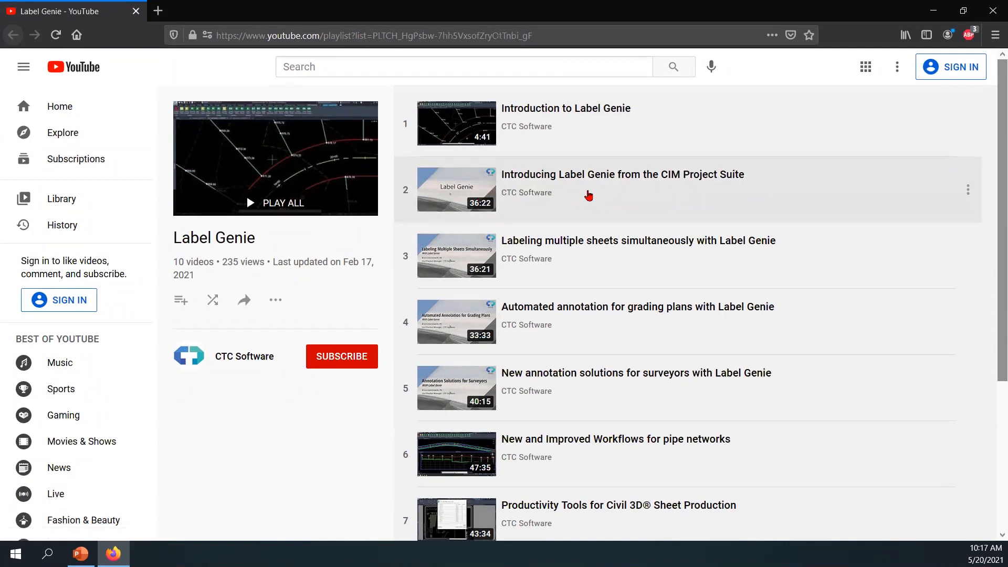
double_click(826, 16)
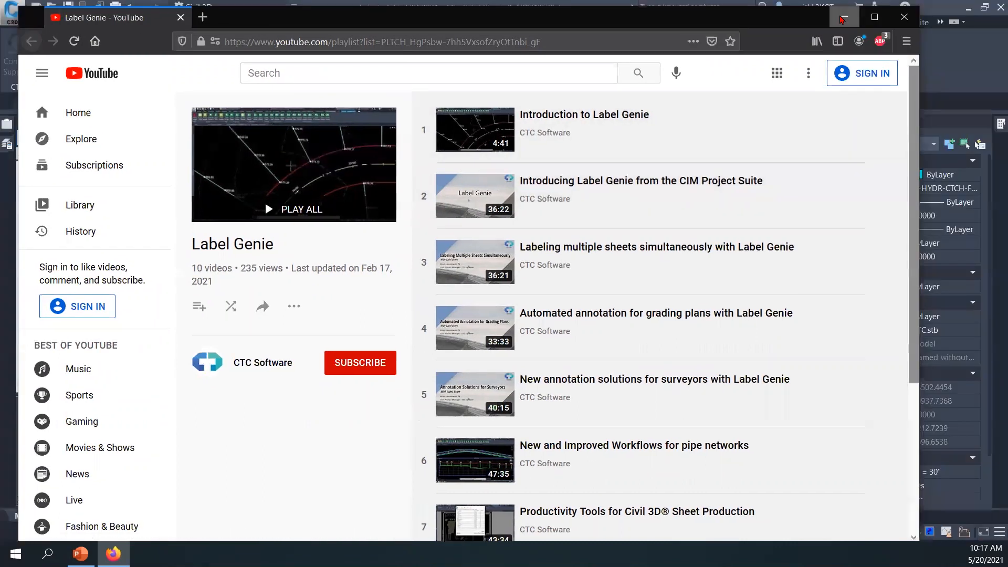
left_click(842, 19)
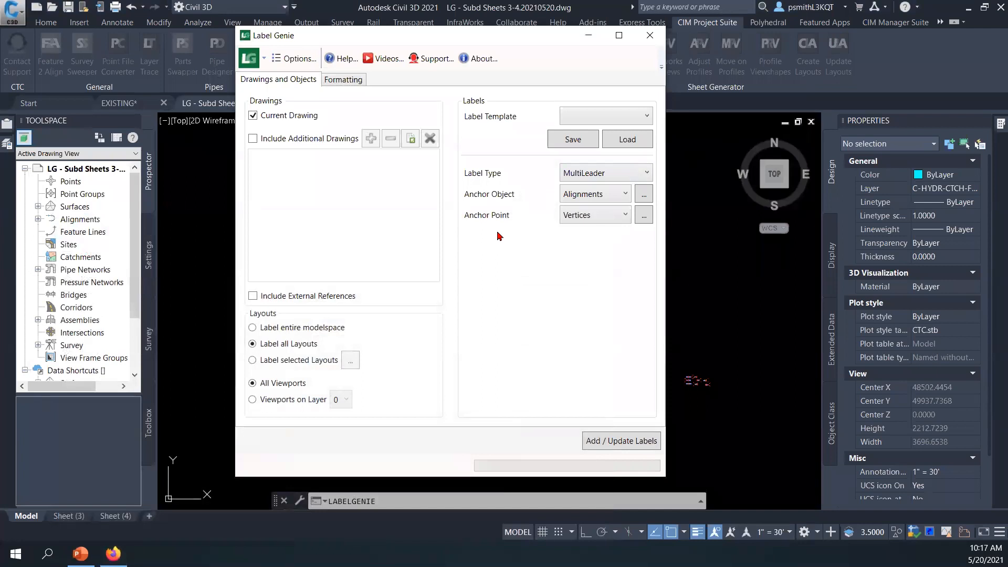
- Set the label type to Line / Curve, with Polylines as the anchor object
left_click_drag(487, 40, 748, 47)
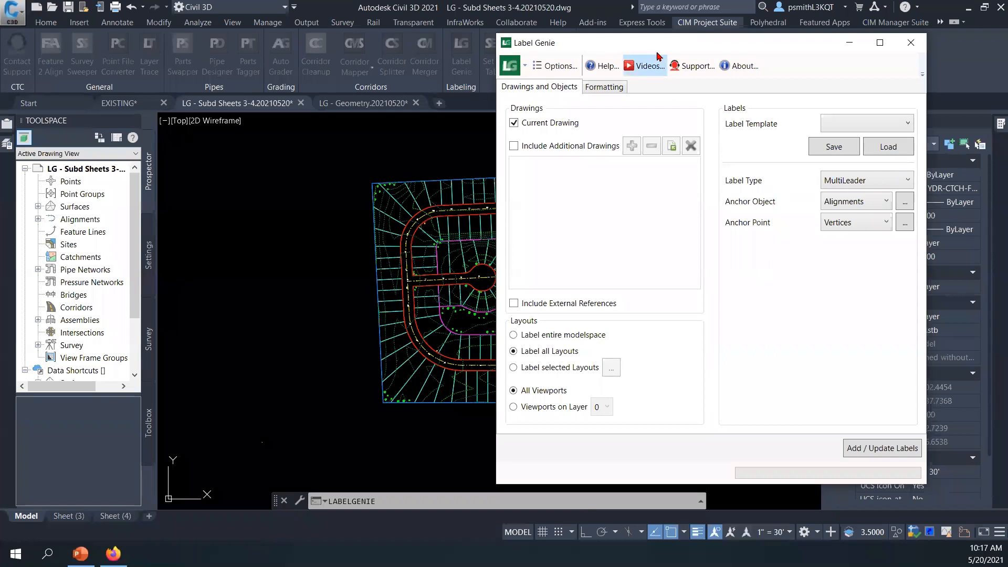
left_click_drag(648, 45, 462, 42)
left_click(691, 181)
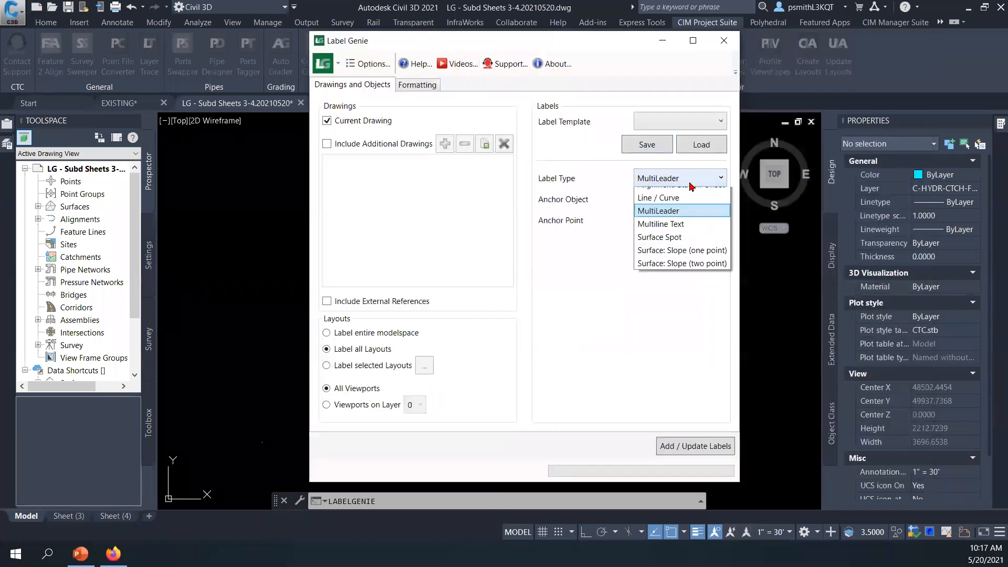
left_click(683, 209)
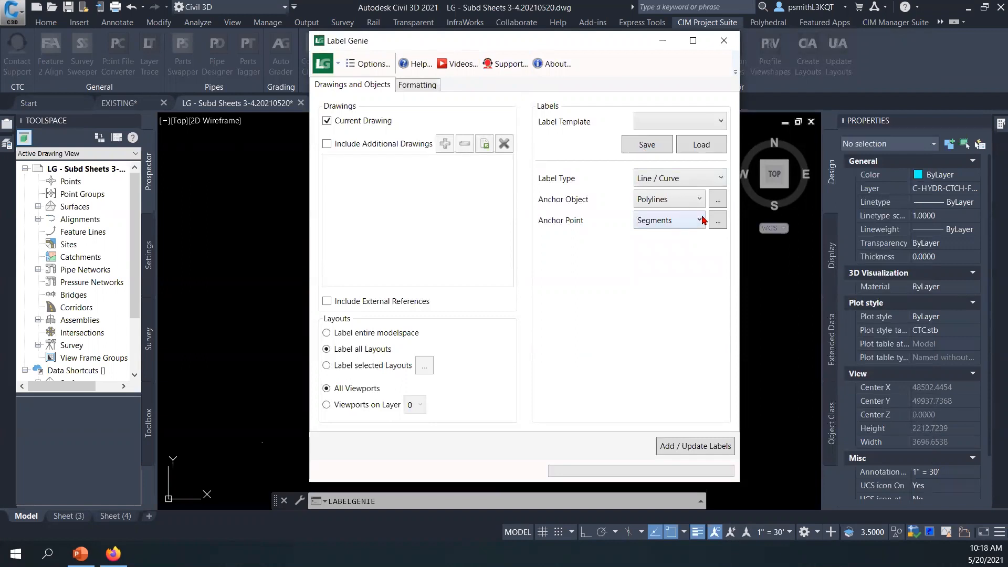
left_click(679, 203)
left_click(677, 203)
- Try to fill the polylines' layer include filter by picking an object in the drawing, and close Label Genie
left_click(718, 202)
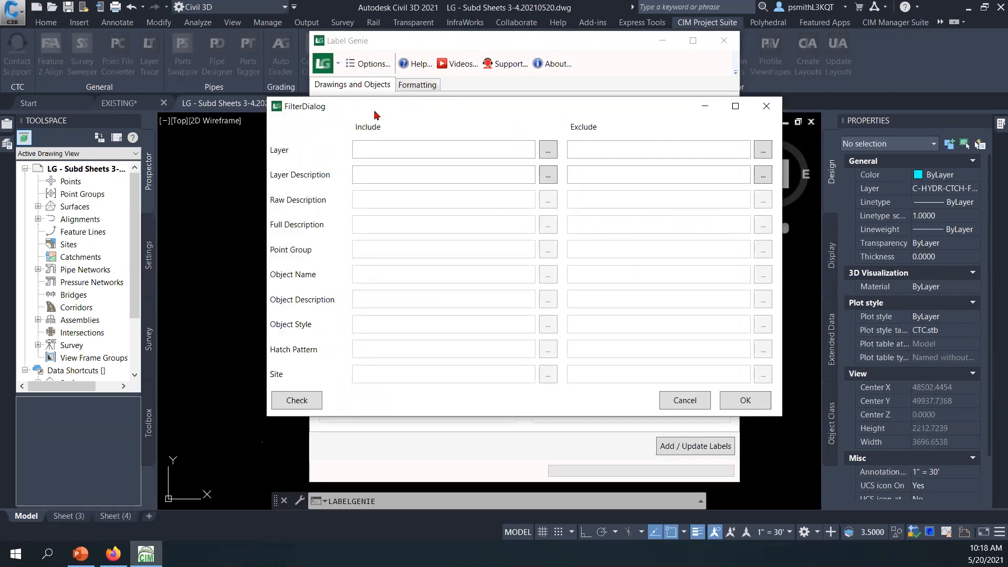
left_click(538, 154)
scroll(404, 208, "up", 5)
left_click(412, 220)
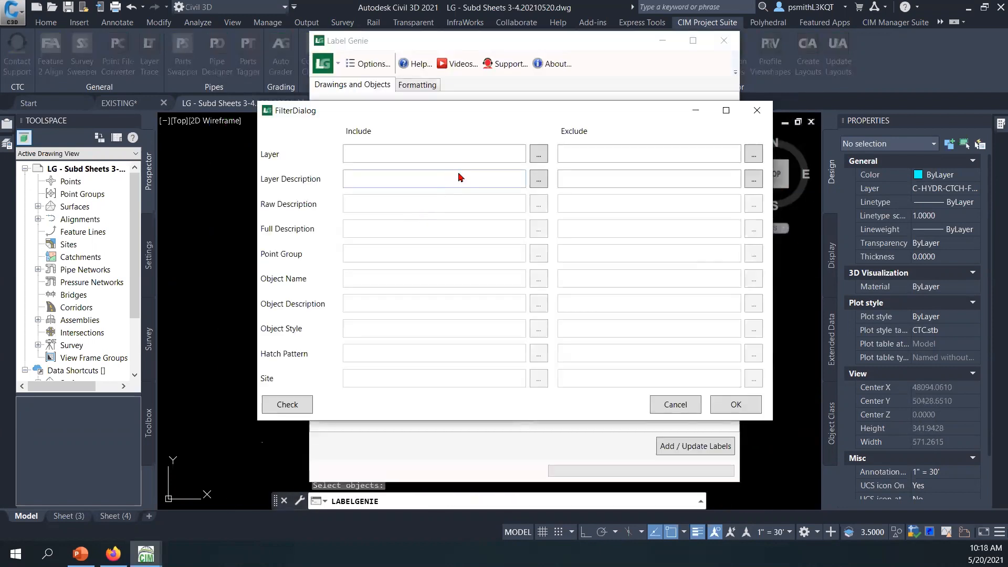
left_click(538, 154)
key("Escape")
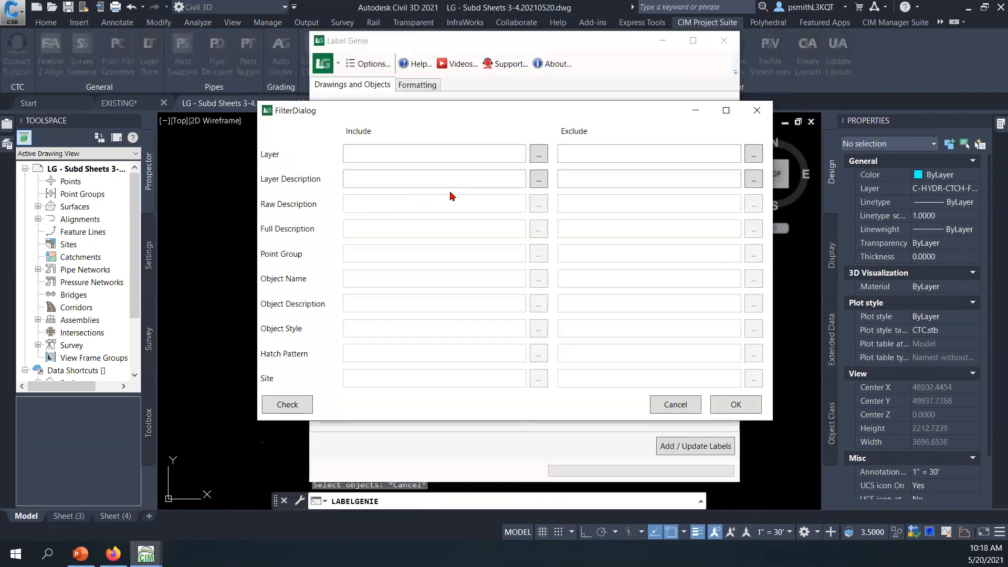
left_click(756, 110)
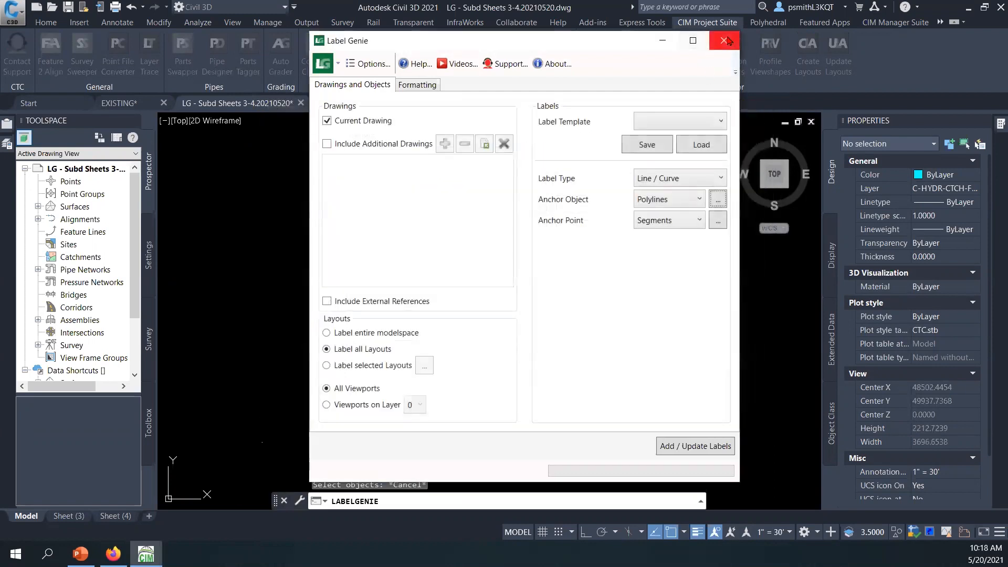
left_click(724, 40)
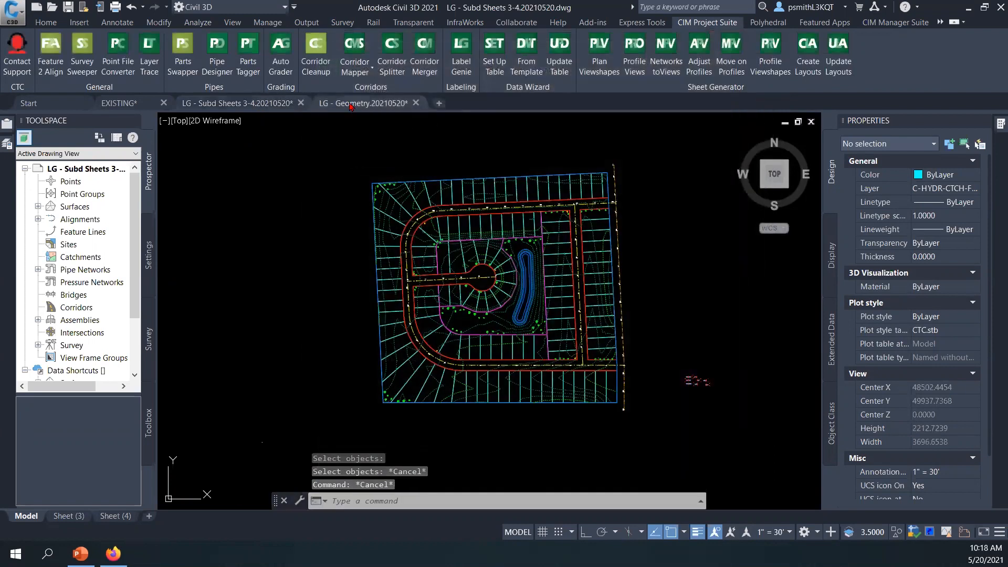
- Switch to the LG - Geometry drawing and open Label Genie with the Line / Curve label type for the entire modelspace
left_click(363, 103)
middle_click_drag(335, 175, 371, 257)
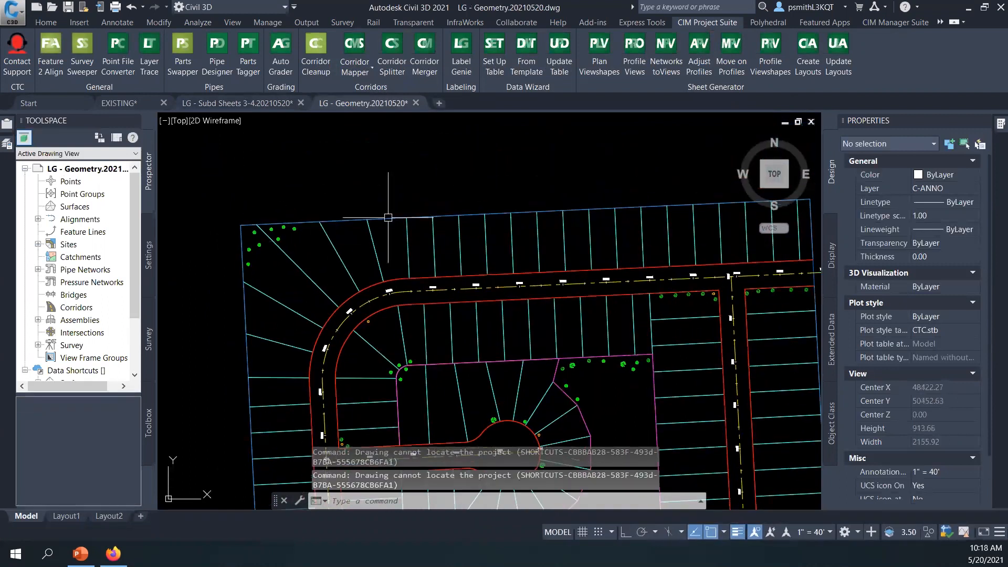
left_click(452, 72)
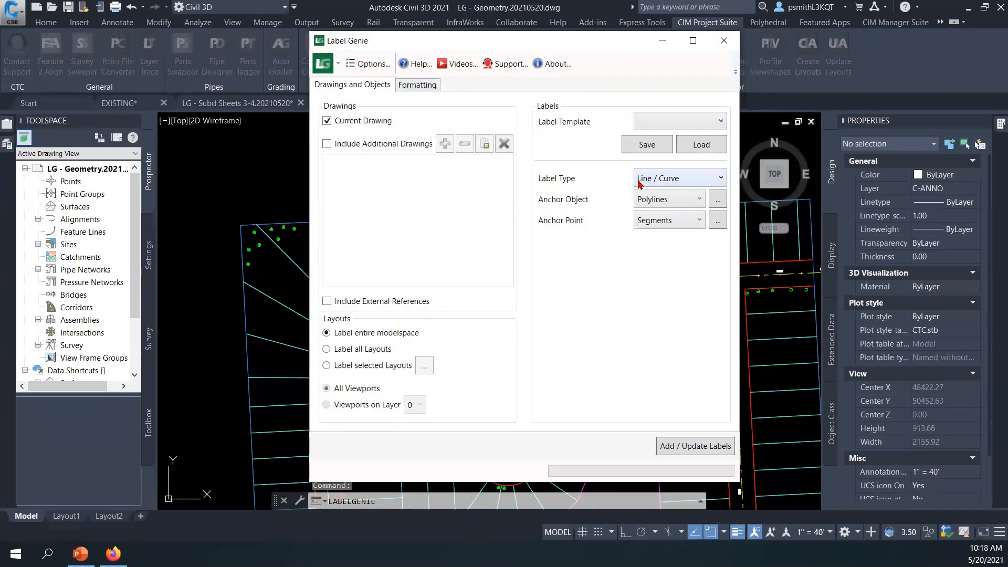
left_click(640, 183)
left_click(682, 190)
- Clear the polylines' layer include filter and refill it with _SIDE LOT LINES by picking a side lot line in the drawing
left_click(718, 200)
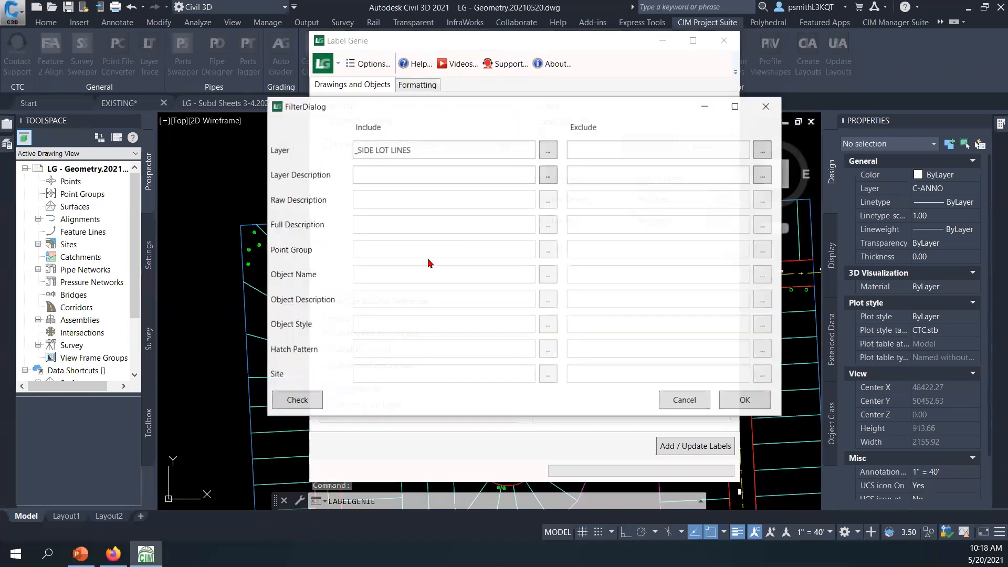
left_click_drag(424, 149, 310, 157)
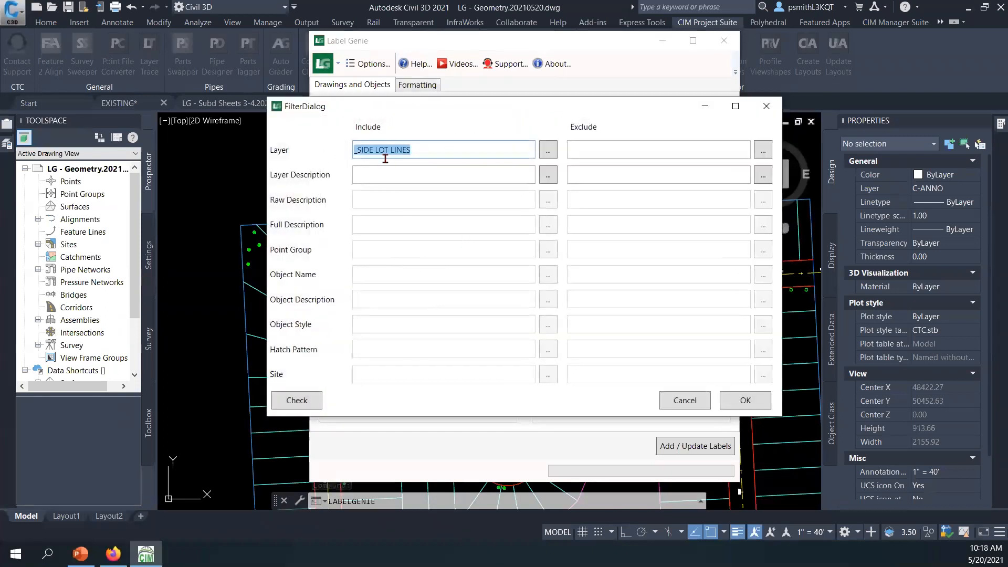
key("Delete")
left_click(547, 150)
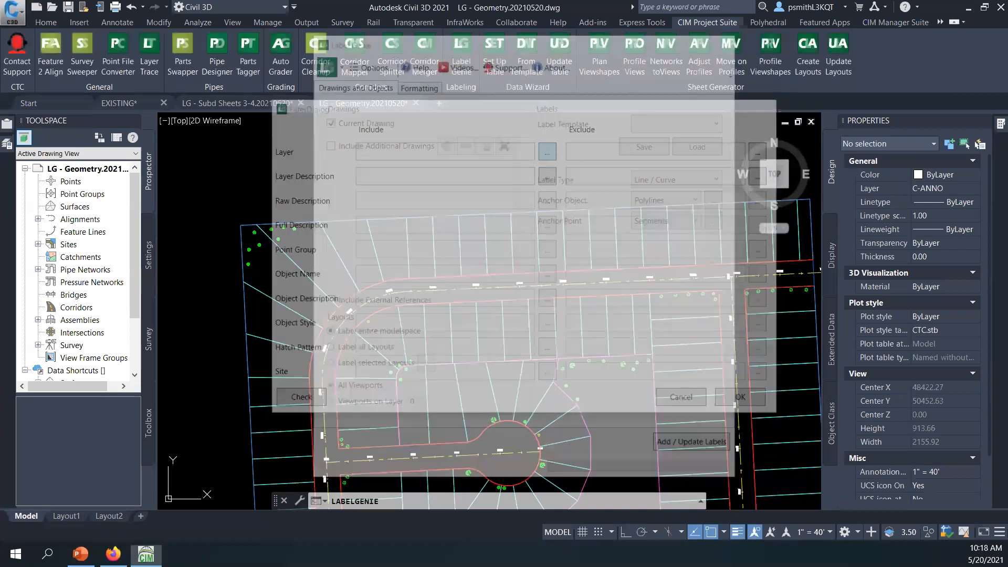
key("Escape")
left_click(547, 150)
left_click(400, 203)
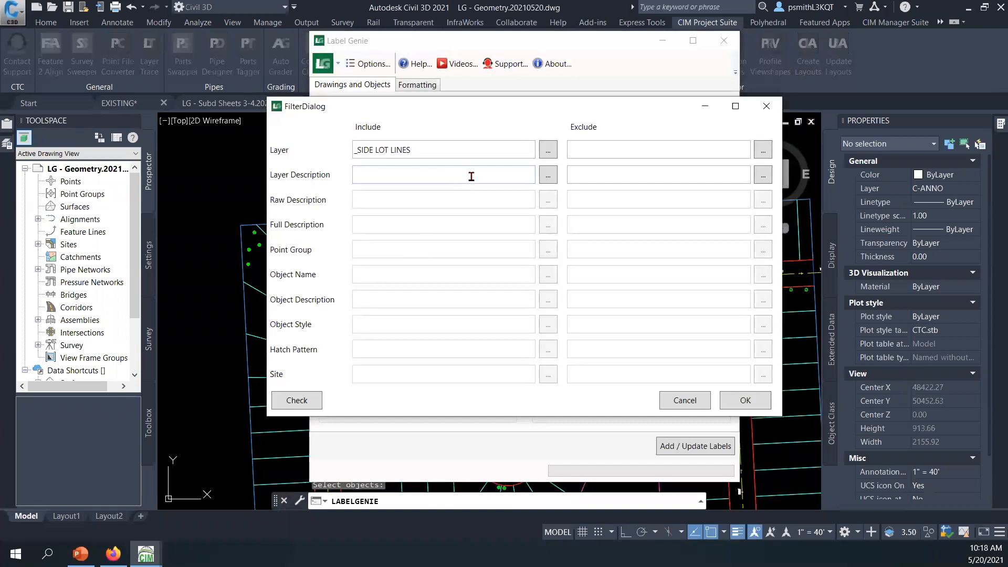
left_click(744, 400)
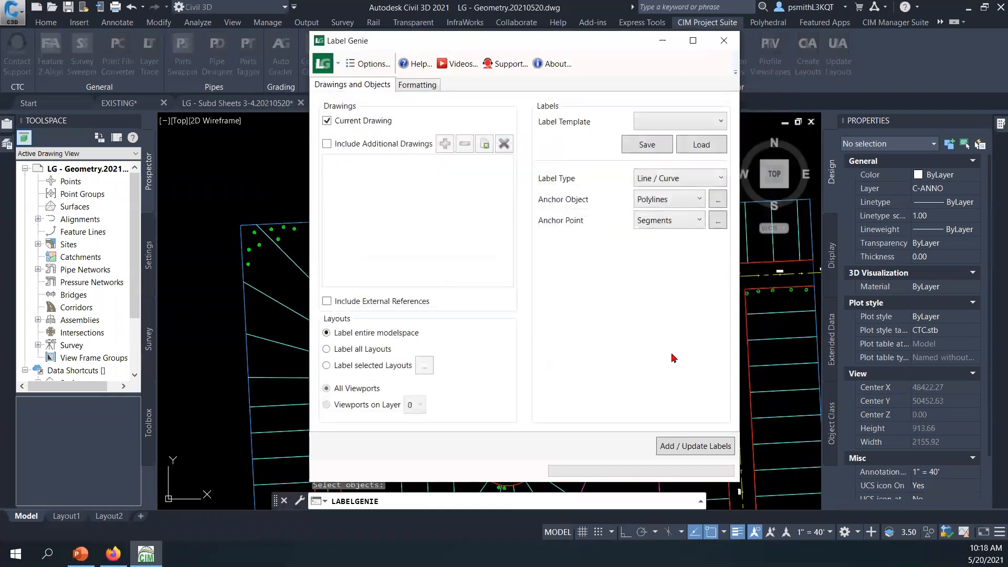
- Add labels to the polyline segments using the Bearing over Distance line style and Distance over Radius curve style
left_click(668, 223)
left_click(668, 237)
left_click(429, 87)
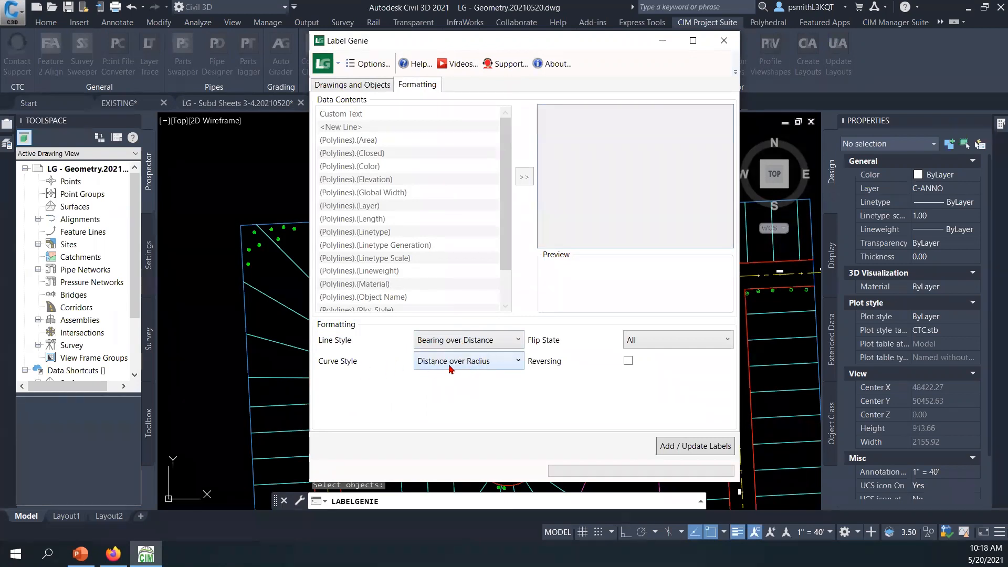
left_click(706, 447)
left_click(498, 290)
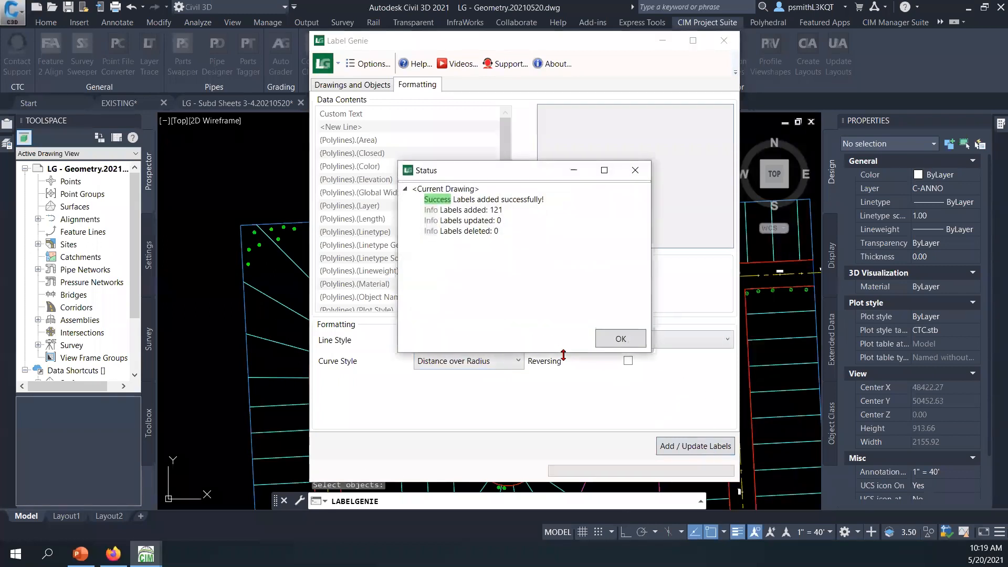
- Dismiss the labeling status report and examine the new bearing and distance labels on the side lot lines along the southern lots
left_click(609, 339)
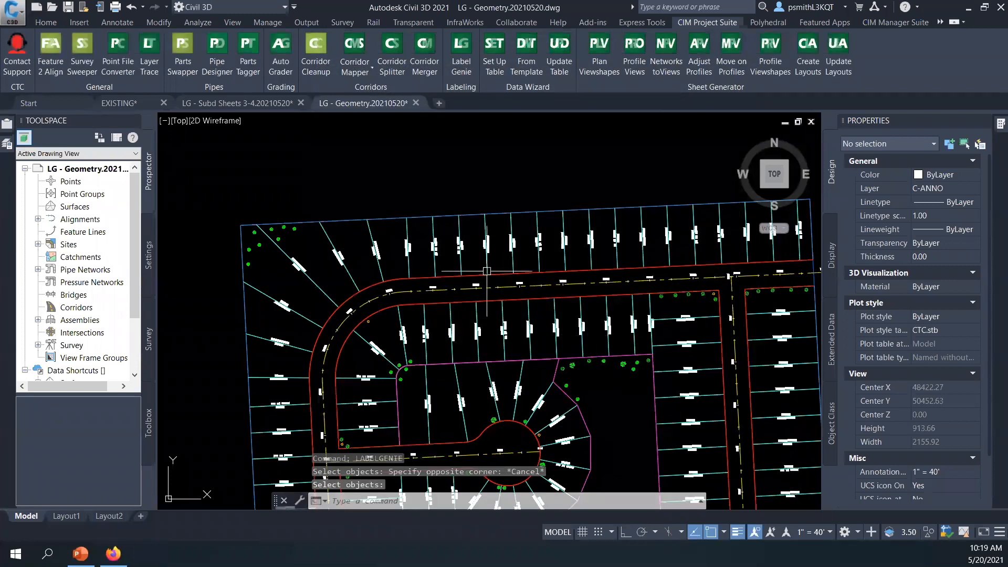
middle_click_drag(455, 278, 444, 258)
scroll(444, 257, "down", 4)
scroll(422, 347, "up", 2)
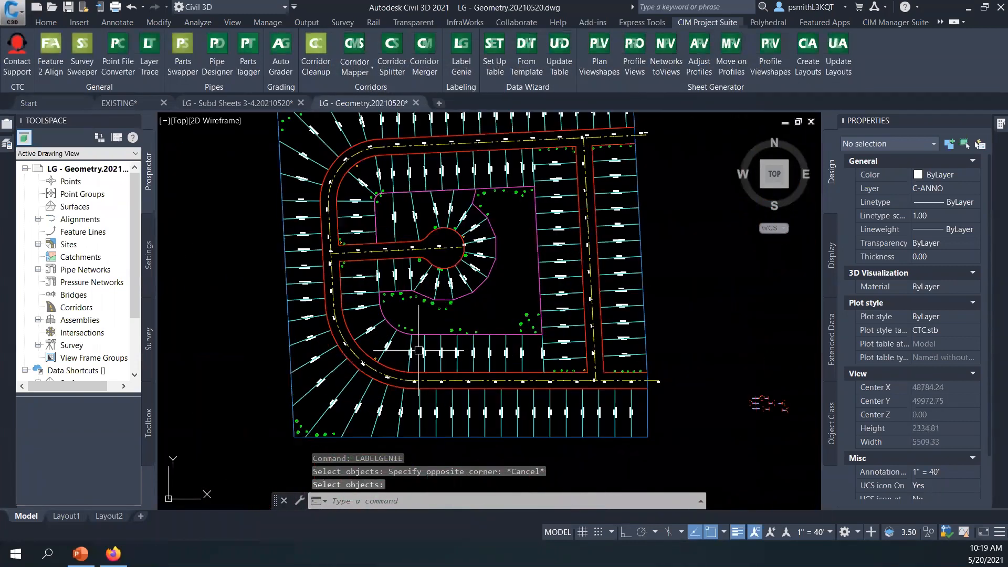
middle_click_drag(452, 368, 428, 356)
scroll(497, 395, "up", 5)
scroll(512, 366, "down", 3)
scroll(546, 389, "up", 5)
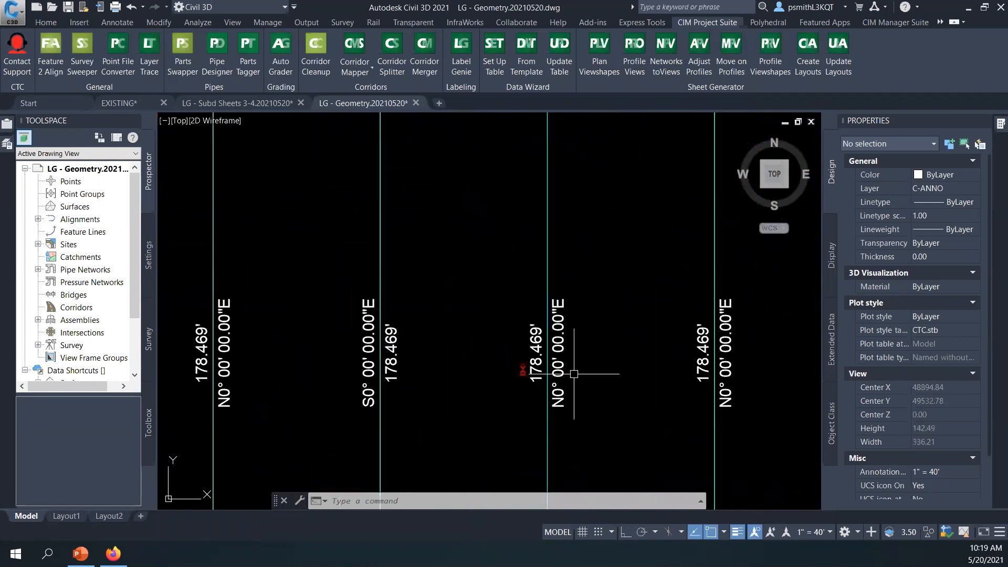
middle_click_drag(574, 371, 465, 360)
scroll(468, 360, "down", 3)
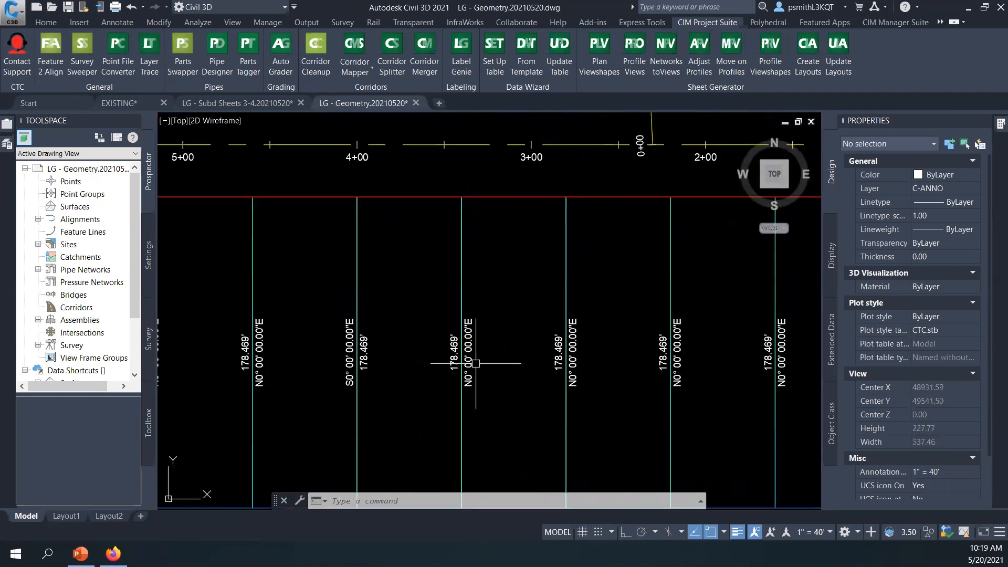
scroll(433, 353, "down", 3)
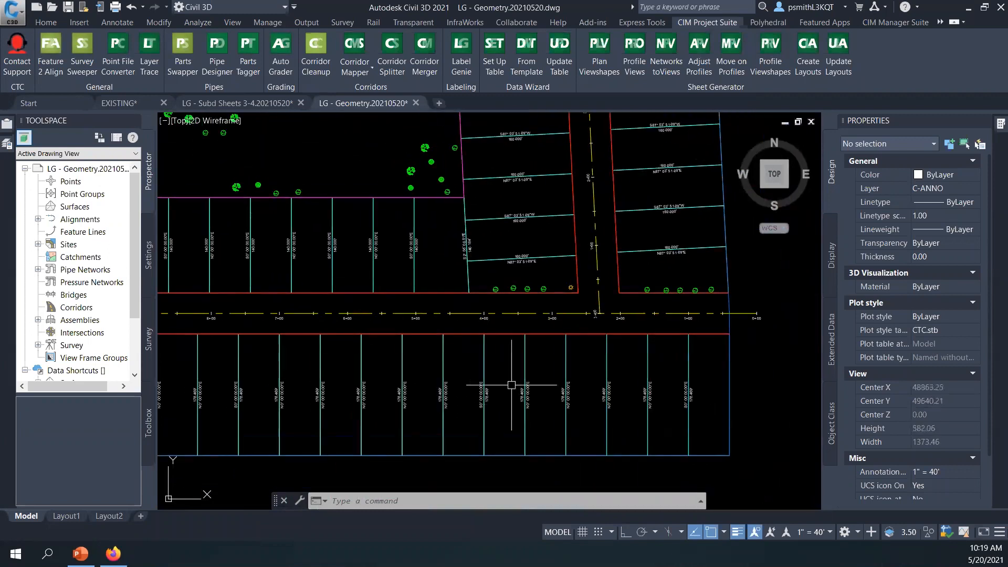
- Select a front lot line segment along the northern road to inspect its properties, and clear the selection
middle_click_drag(427, 344, 461, 373)
middle_click_drag(309, 314, 411, 382)
middle_click_drag(408, 183, 413, 371)
scroll(487, 252, "up", 6)
left_click(456, 261)
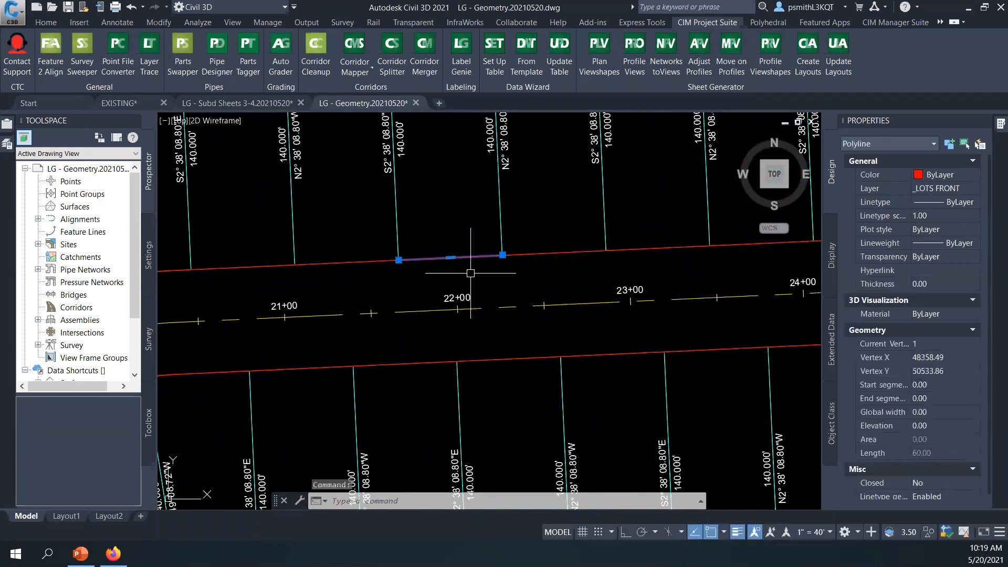
scroll(521, 270, "down", 4)
key("Escape")
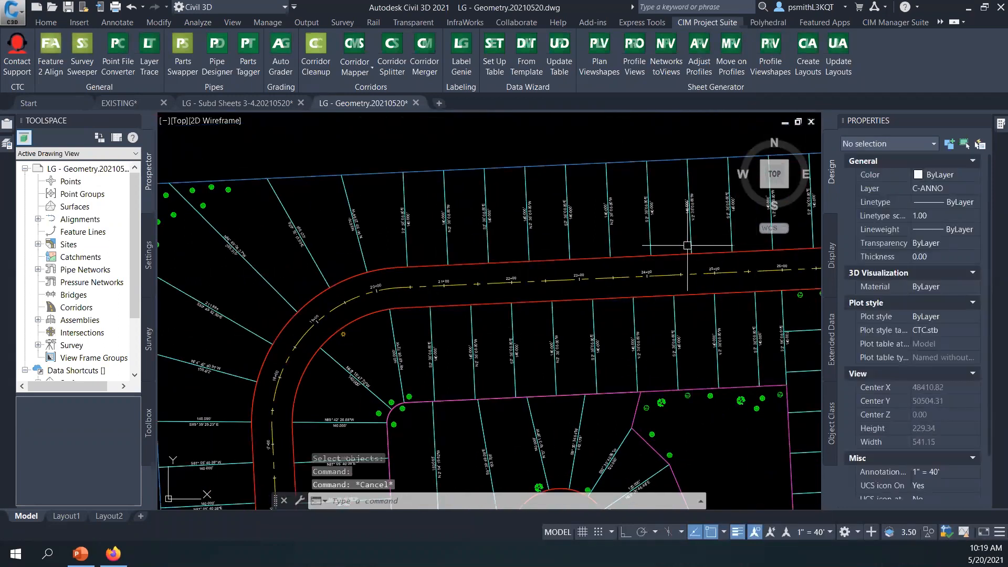
middle_click_drag(633, 257, 616, 240)
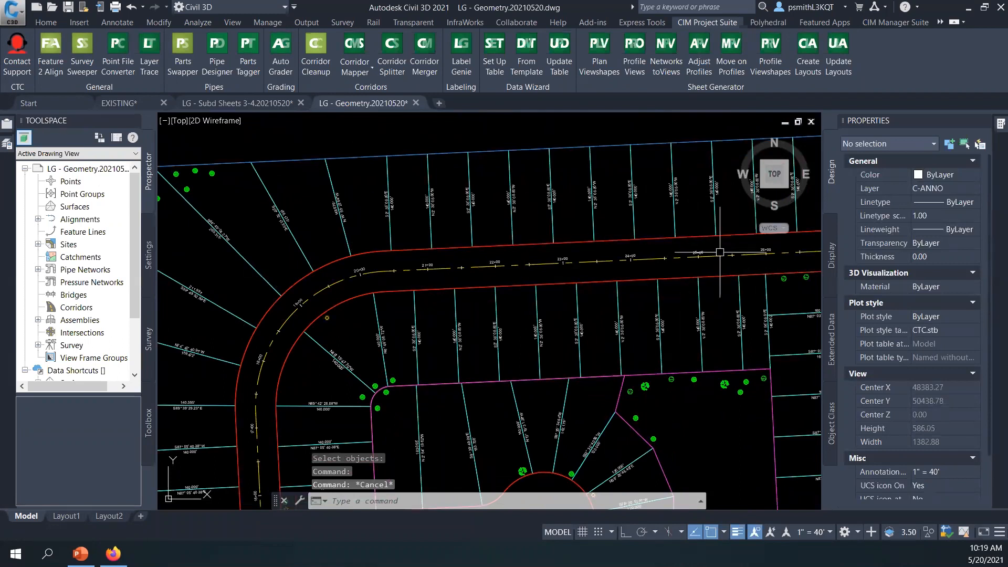
- Reopen Label Genie with the Line / Curve label type and set the polylines' layer include filter to _LOTS FRONT by picking a front lot line
left_click(462, 66)
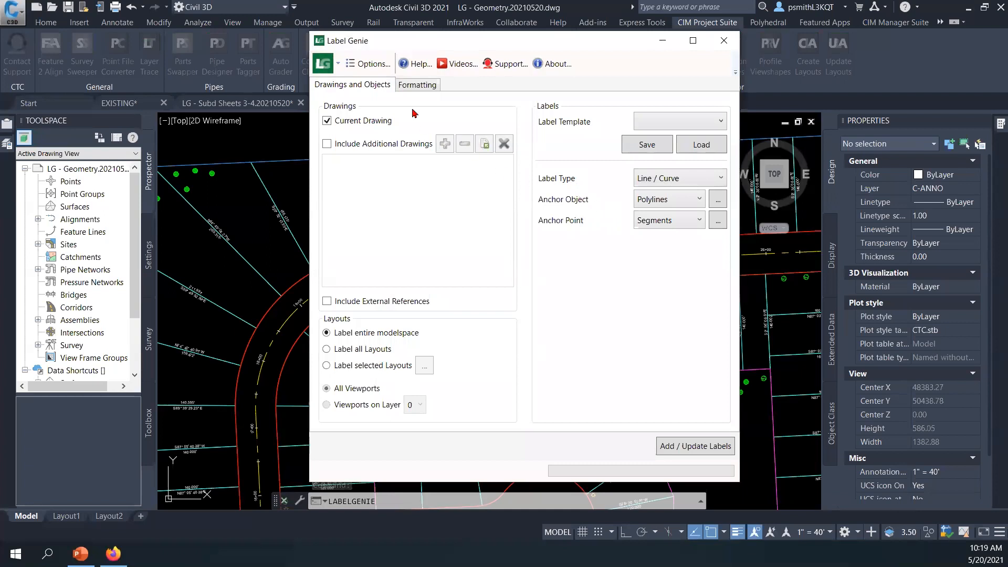
left_click(701, 182)
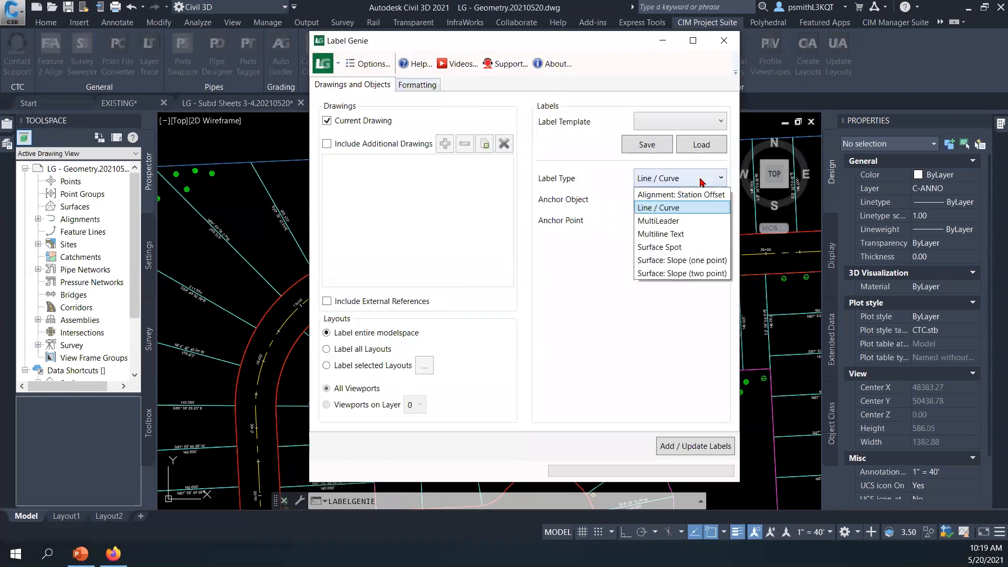
left_click(685, 206)
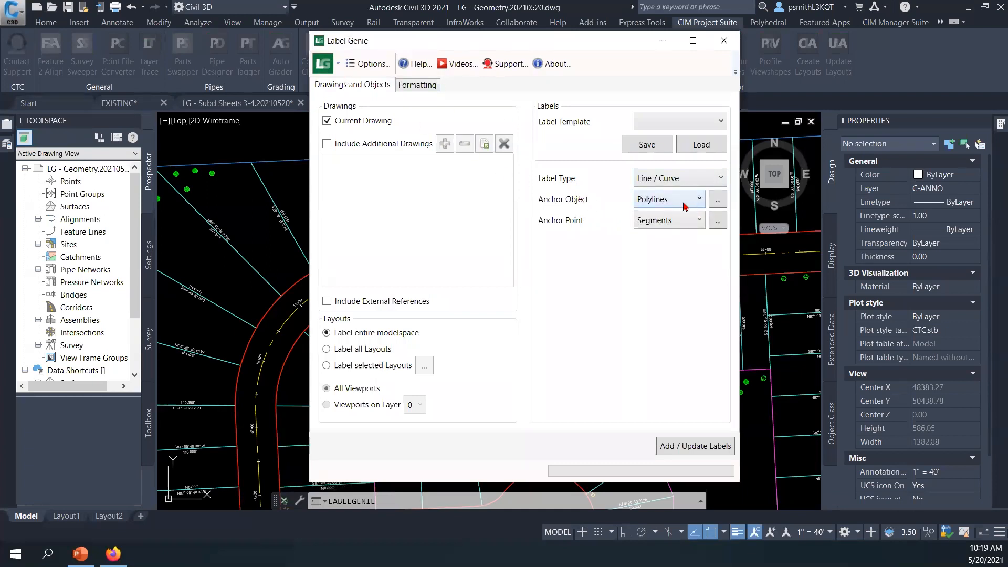
left_click(718, 200)
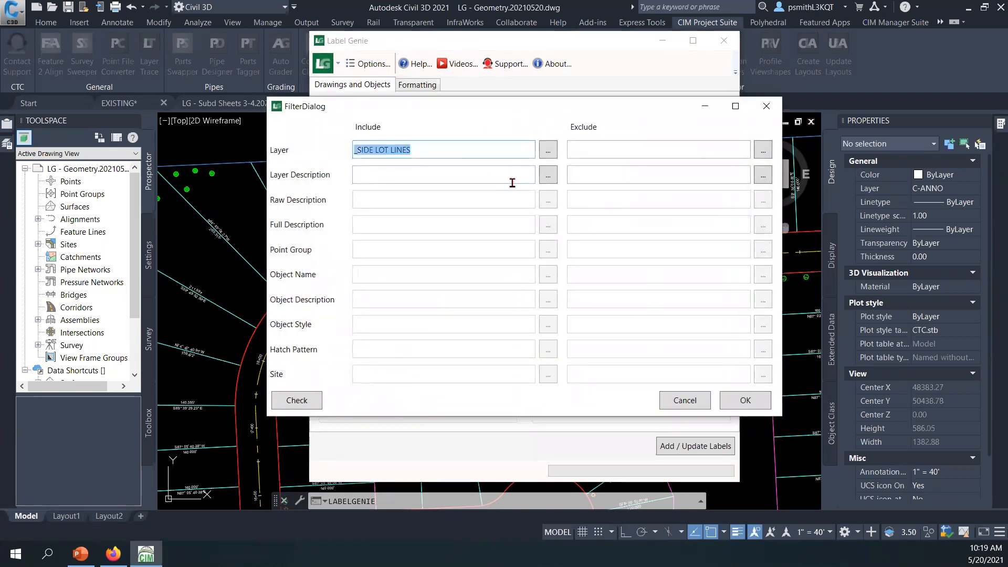
left_click(549, 151)
scroll(452, 247, "up", 4)
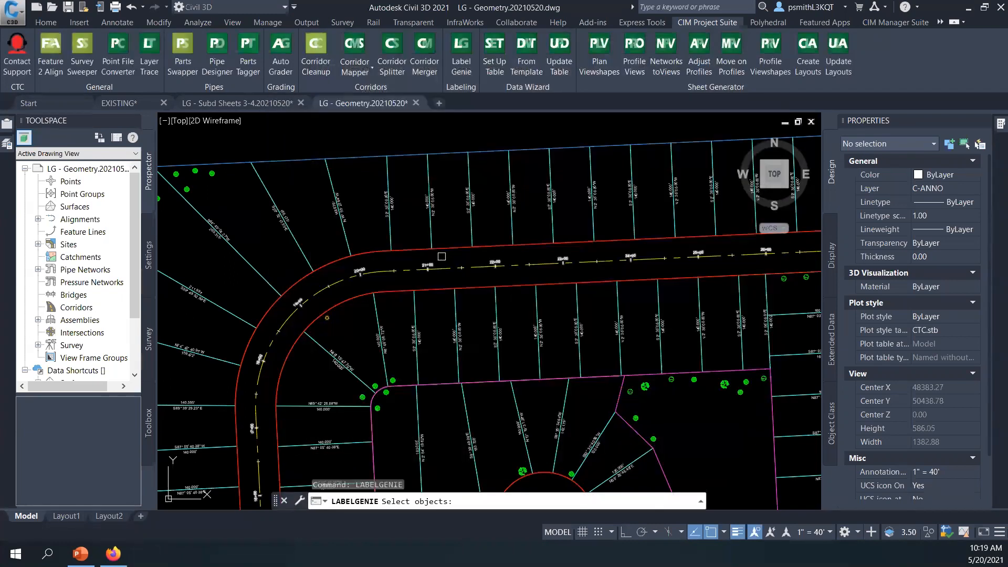
left_click(452, 246)
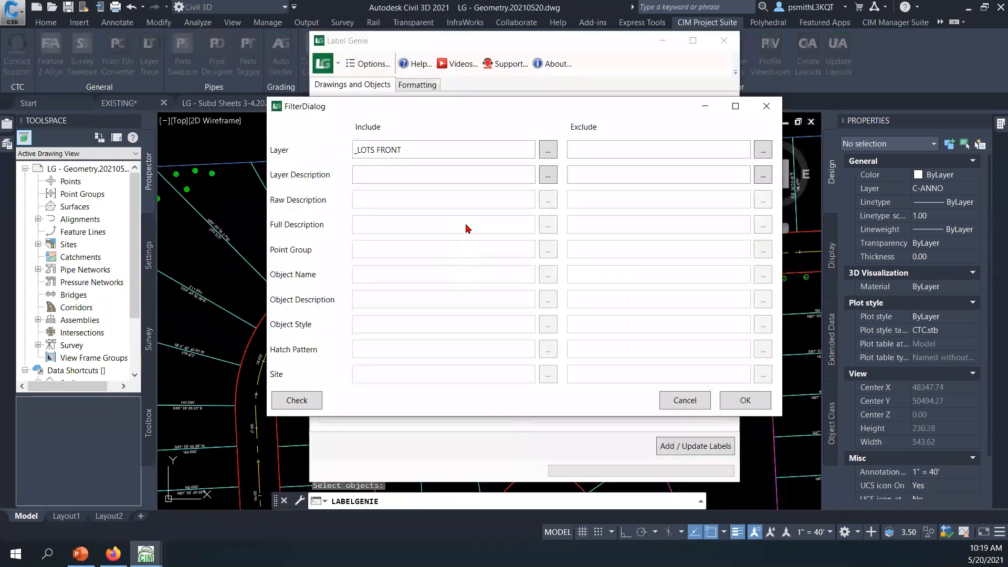
left_click(740, 398)
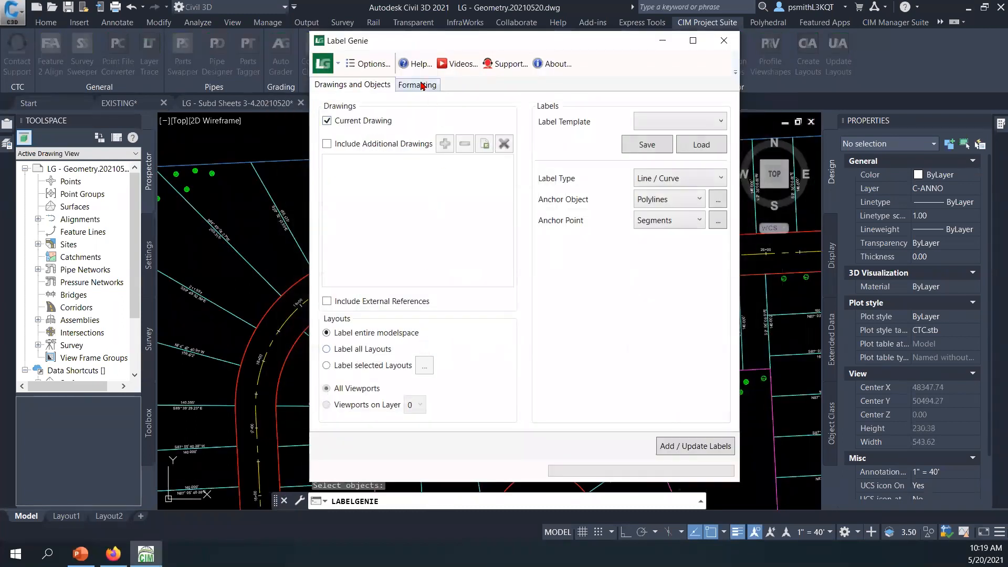
- Add labels to the front lot line segments using the Distance line style and Distance over Radius curve style
left_click(422, 86)
left_click(462, 341)
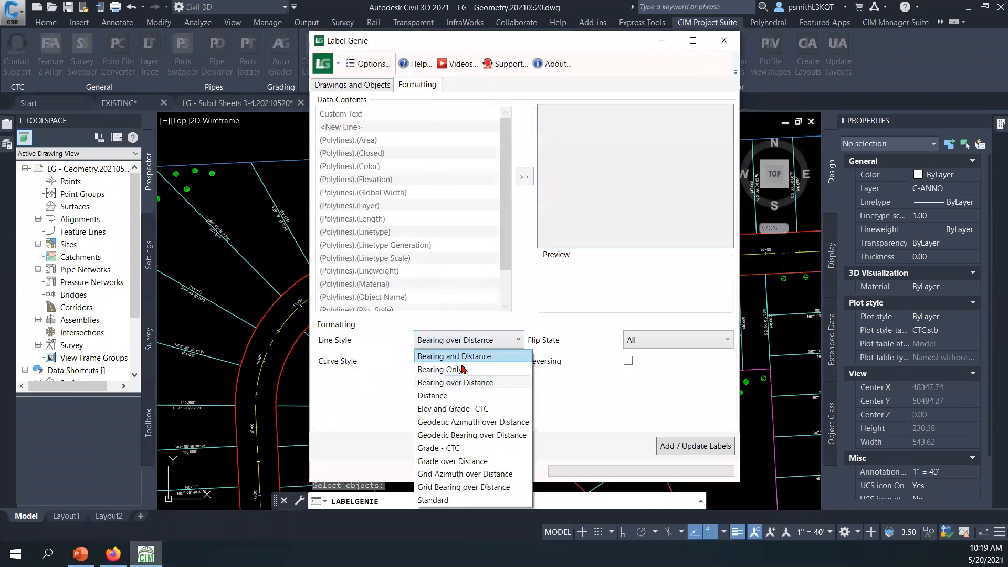
left_click(461, 397)
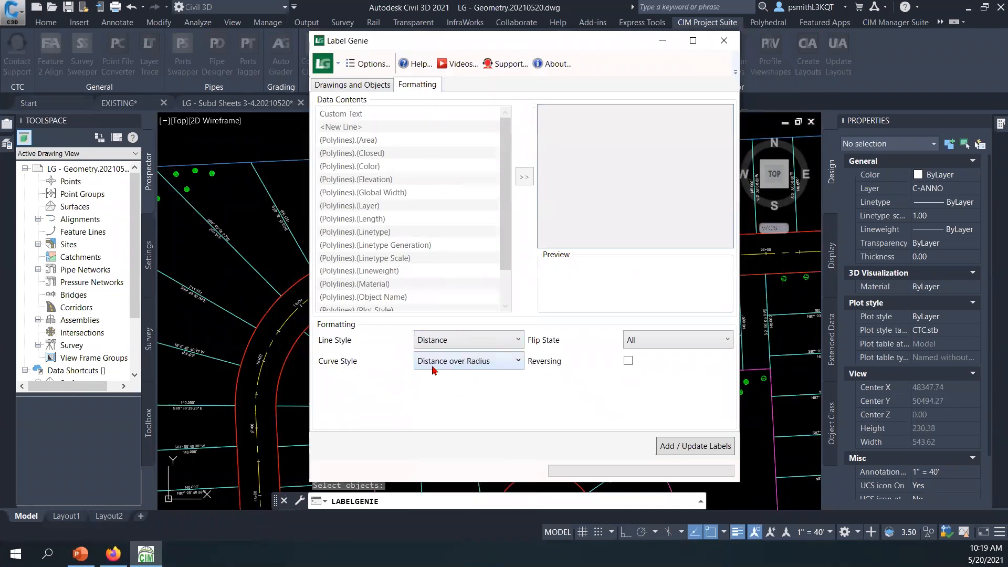
left_click(502, 368)
left_click(500, 387)
left_click(684, 447)
left_click(500, 288)
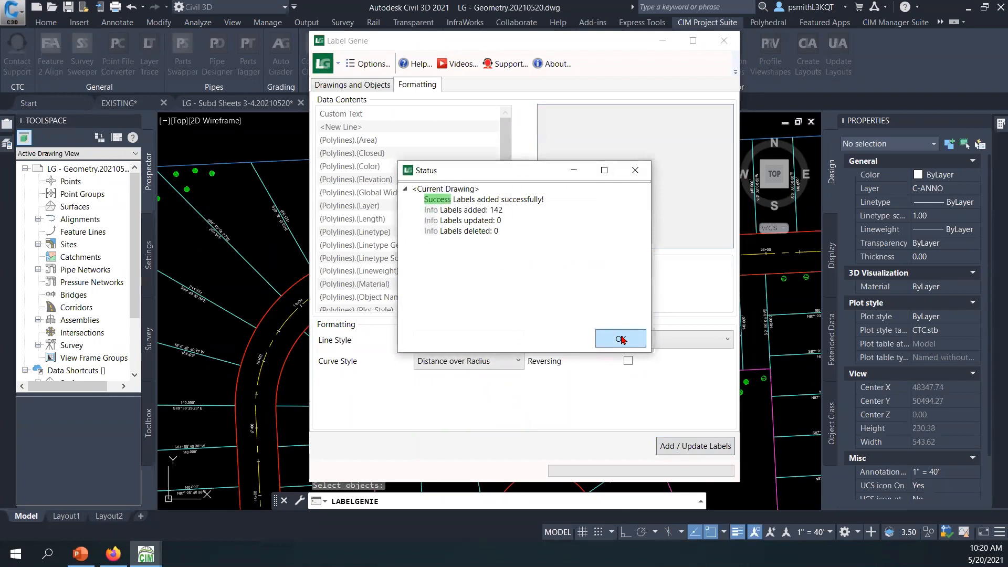
left_click(622, 340)
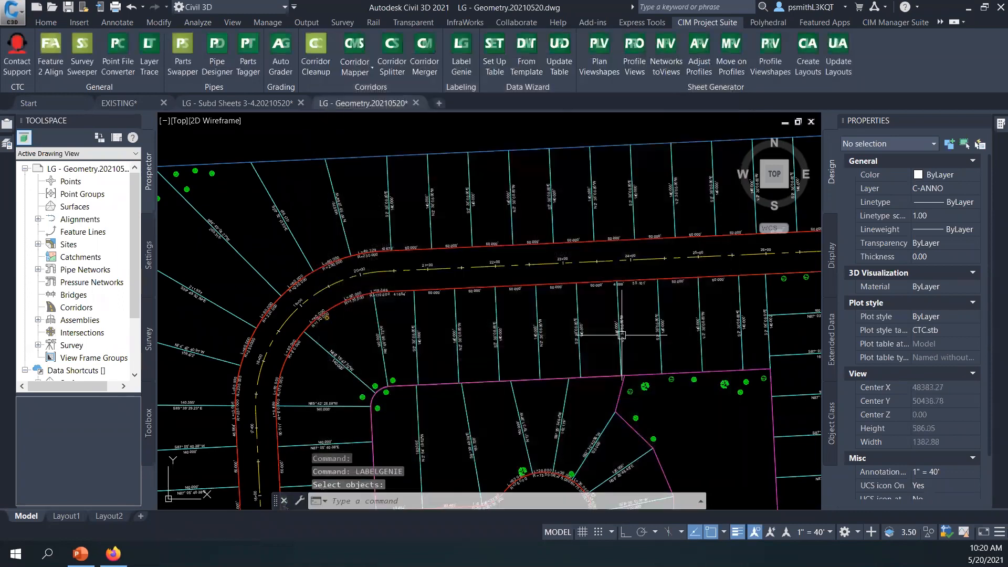
- Inspect the new front lot line labels up close by selecting objects beside them, and clear the selection
scroll(554, 331, "down", 2)
scroll(557, 334, "up", 2)
mouse_move(583, 337)
middle_mouse_down()
mouse_move(381, 298)
mouse_move(430, 303)
middle_mouse_up()
scroll(414, 315, "up", 5)
left_click(414, 316)
key("Escape")
left_click(409, 314)
scroll(423, 315, "down", 4)
mouse_move(454, 328)
middle_mouse_down()
mouse_move(460, 338)
mouse_move(439, 323)
middle_mouse_up()
key("Escape")
- Examine the distance and curve labels around the cul-de-sac and along the eastern north-south road
mouse_move(400, 365)
middle_mouse_down()
mouse_move(435, 340)
mouse_move(417, 270)
mouse_move(442, 284)
middle_mouse_up()
scroll(441, 320, "down", 2)
middle_click_drag(484, 313, 451, 303)
scroll(462, 299, "down", 2)
middle_click_drag(520, 324, 506, 335)
scroll(512, 336, "up", 4)
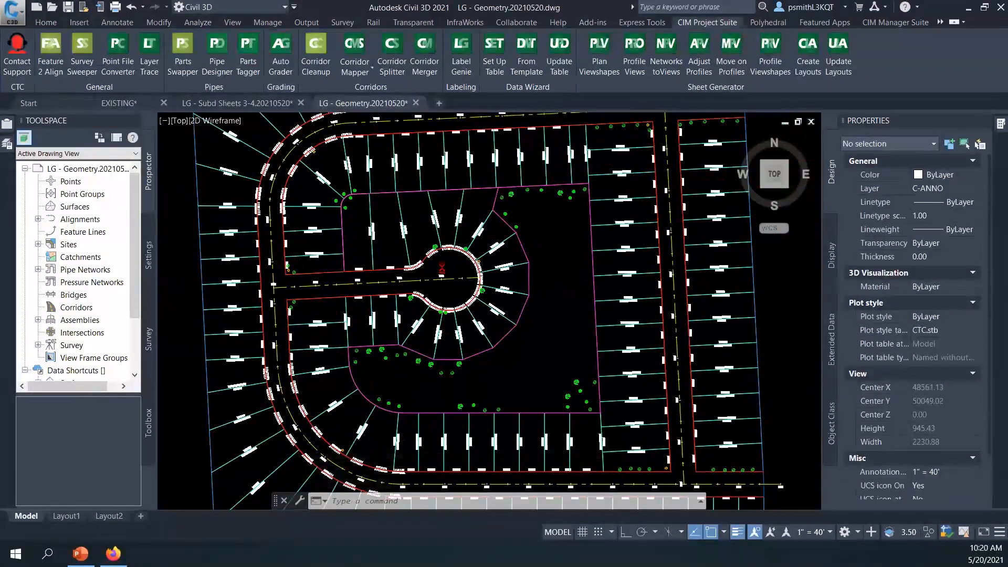
scroll(519, 339, "down", 2)
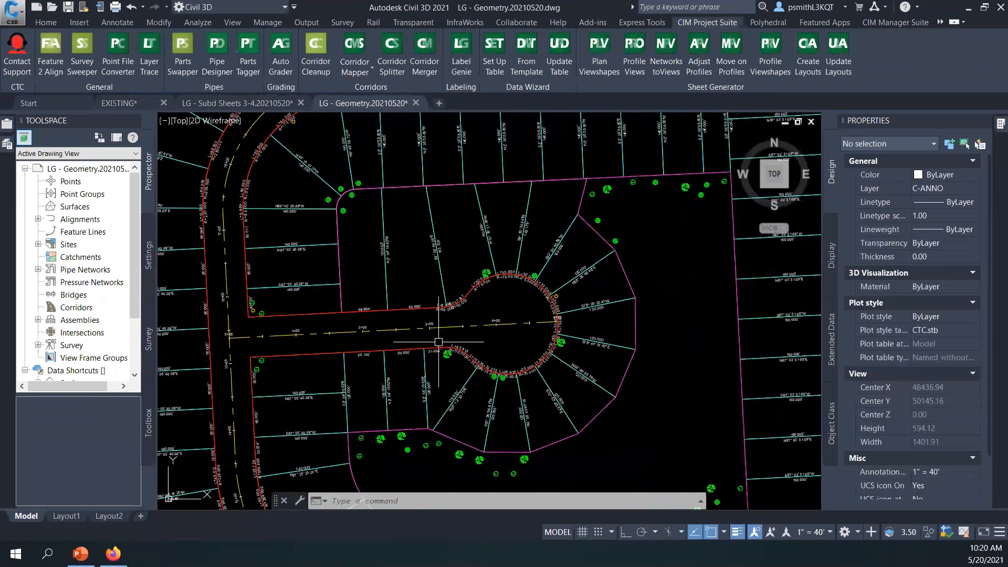
scroll(519, 369, "down", 4)
mouse_move(633, 420)
middle_mouse_down()
mouse_move(596, 347)
mouse_move(514, 346)
middle_mouse_up()
scroll(575, 371, "up", 4)
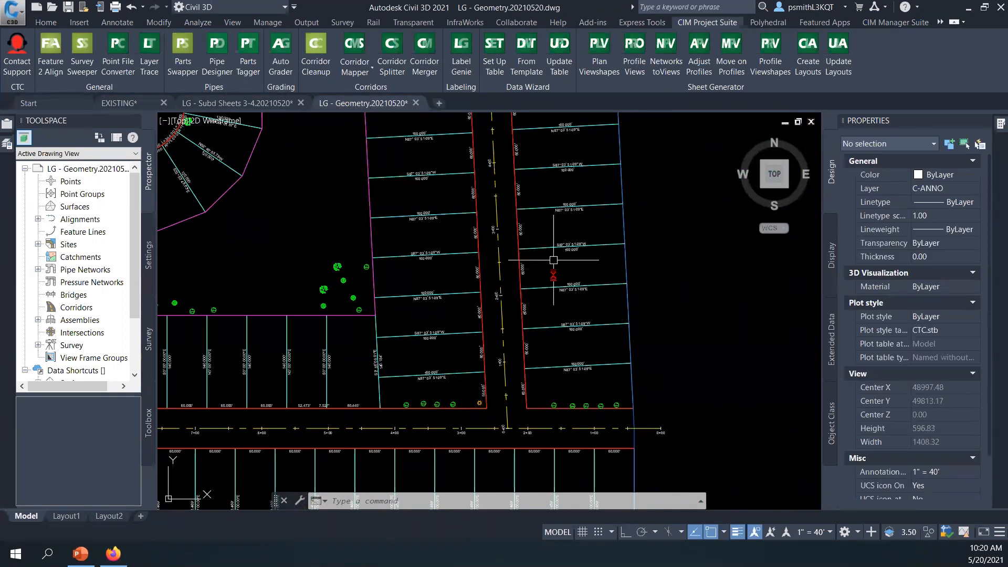
scroll(551, 267, "down", 2)
middle_click_drag(457, 291, 482, 331)
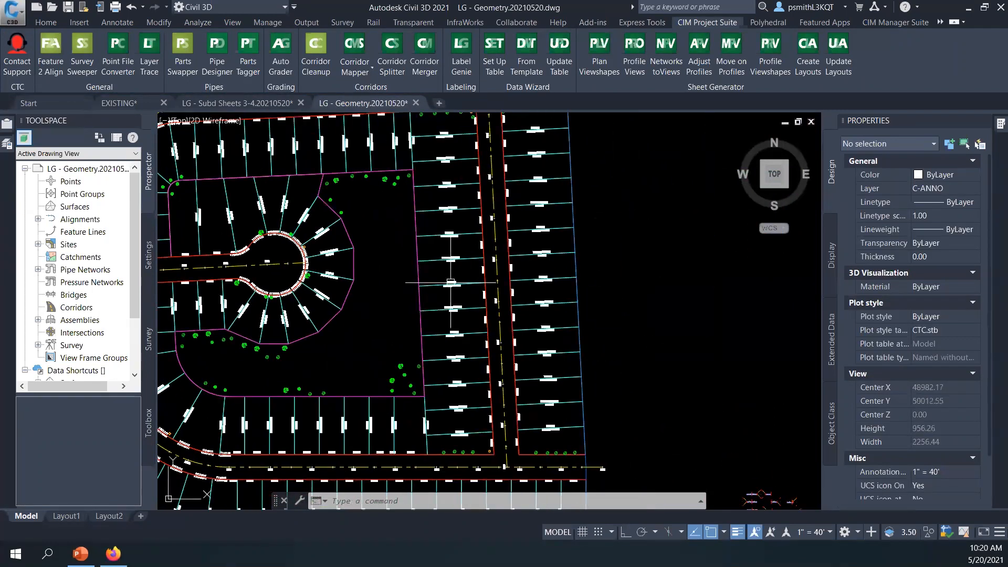
middle_click_drag(376, 231, 433, 289)
mouse_move(528, 375)
middle_mouse_down()
mouse_move(528, 350)
mouse_move(510, 356)
middle_mouse_up()
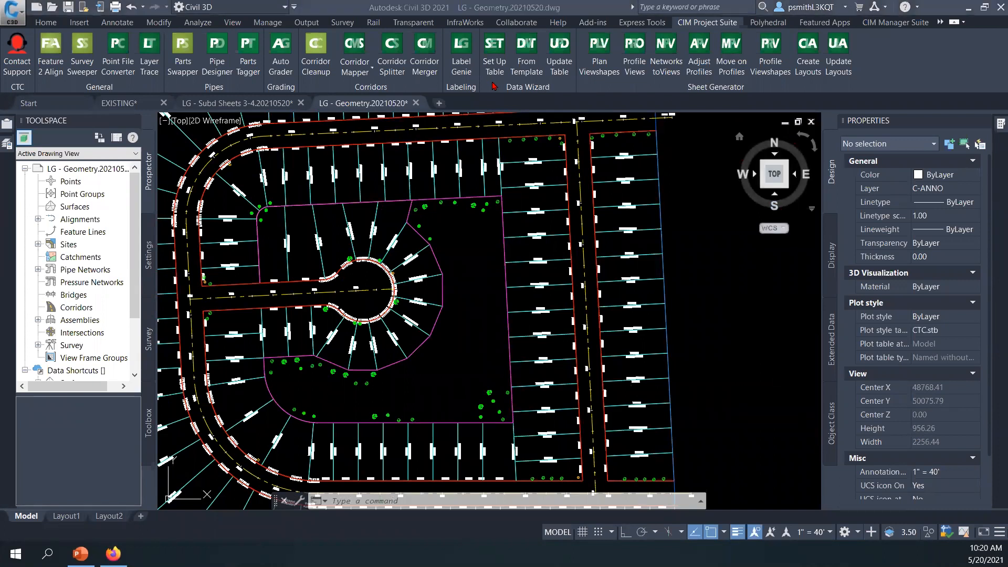
- Focus on the labeled lots along the northern road and open the Add Labels dialog
middle_click_drag(372, 141, 471, 229)
scroll(442, 175, "up", 6)
middle_click_drag(443, 175, 462, 219)
scroll(454, 198, "down", 2)
key("Escape")
key("Escape")
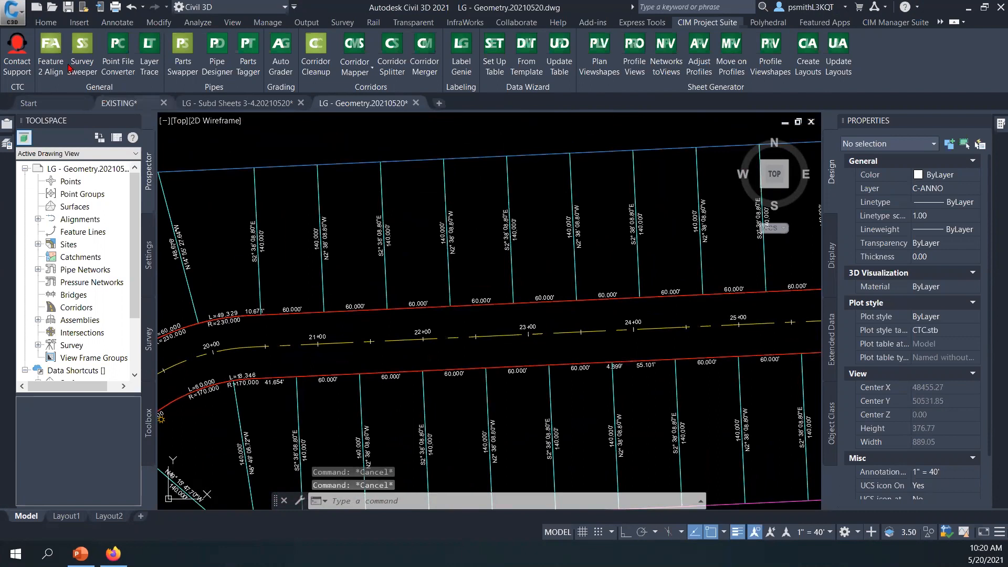
left_click(114, 23)
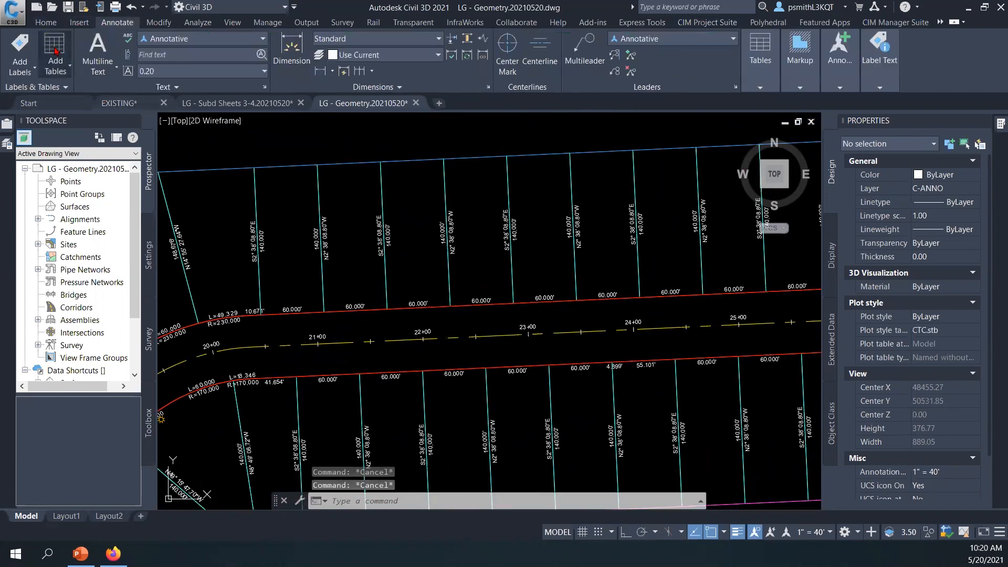
left_click(21, 46)
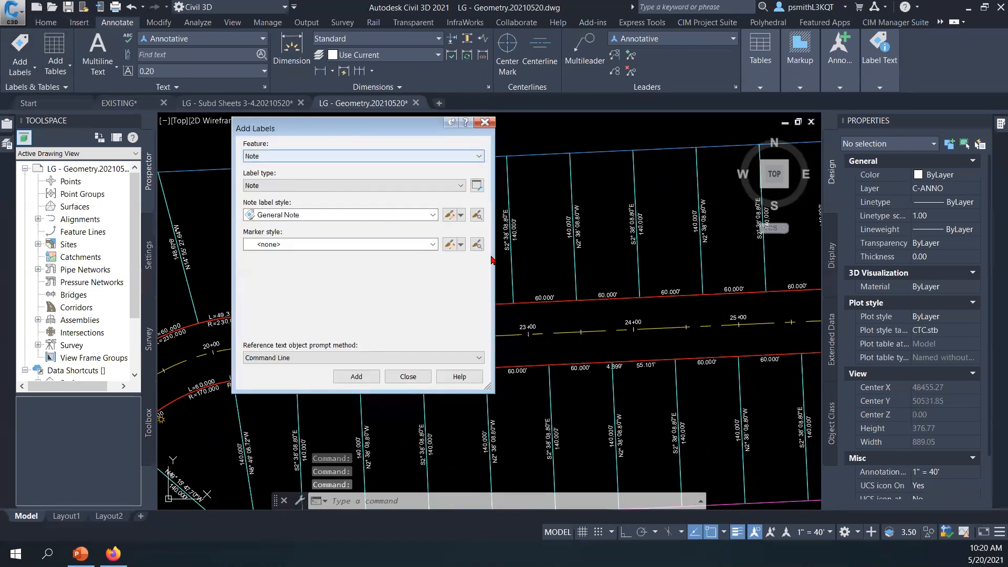
- Close the Add Labels dialog and display the CIM Project Suite tools
scroll(582, 248, "down", 2)
middle_click_drag(735, 249, 595, 231)
left_click(485, 122)
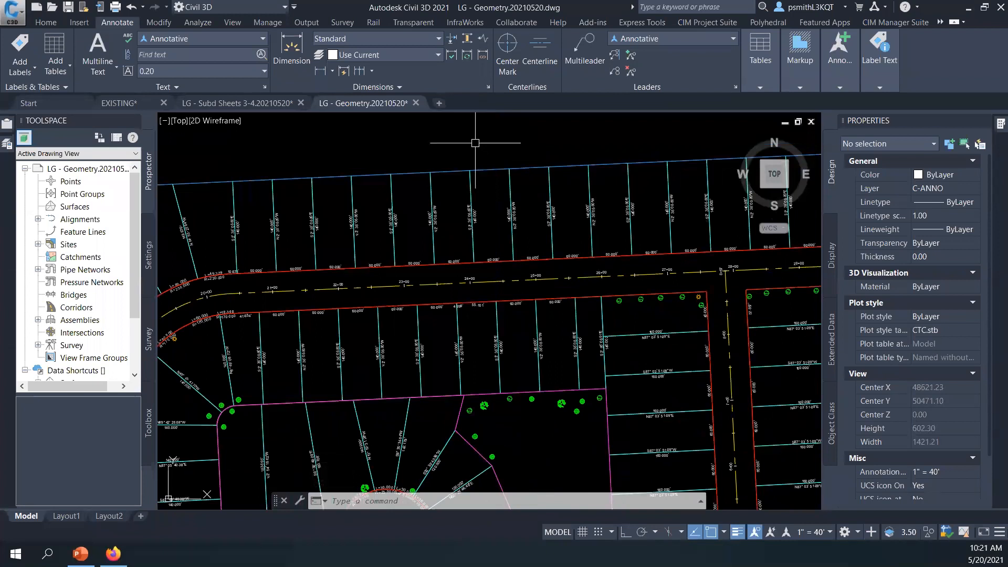
scroll(478, 164, "down", 2)
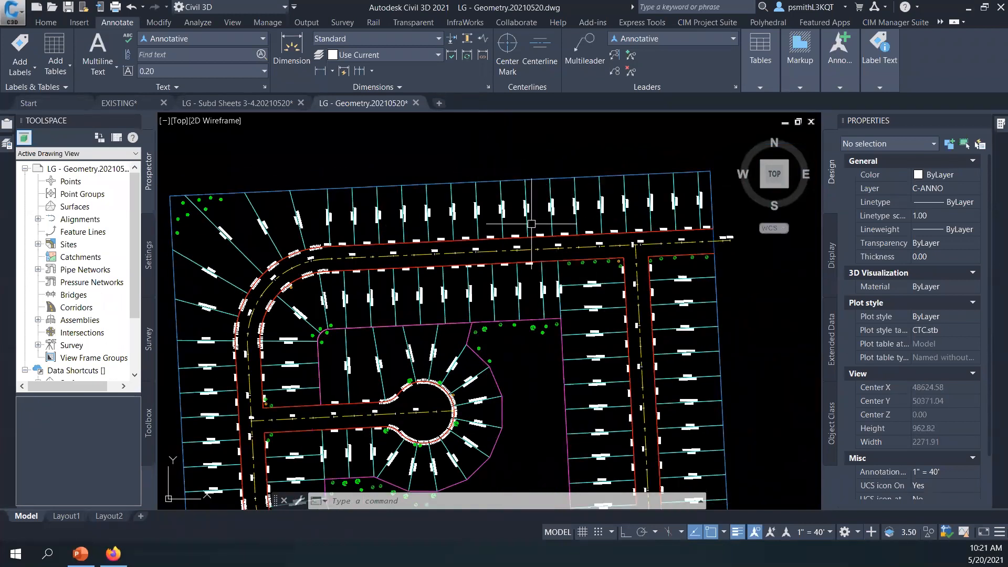
middle_click_drag(375, 159, 409, 173)
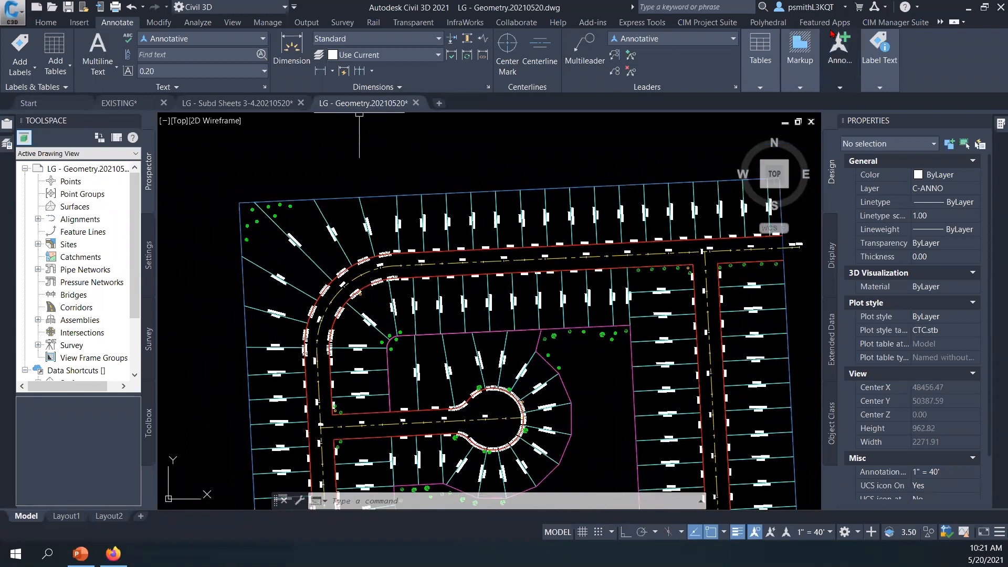
left_click(707, 22)
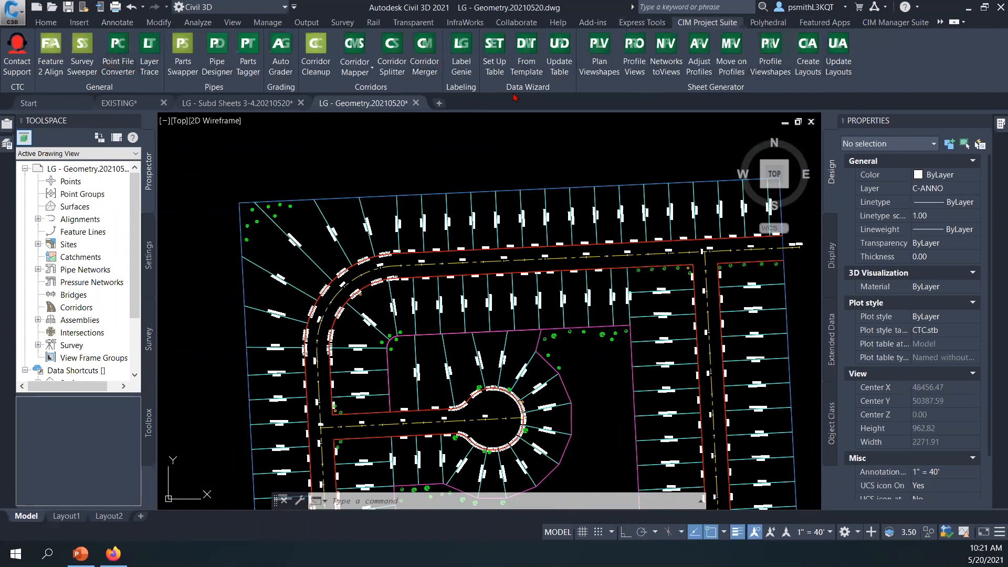
scroll(418, 150, "down", 2)
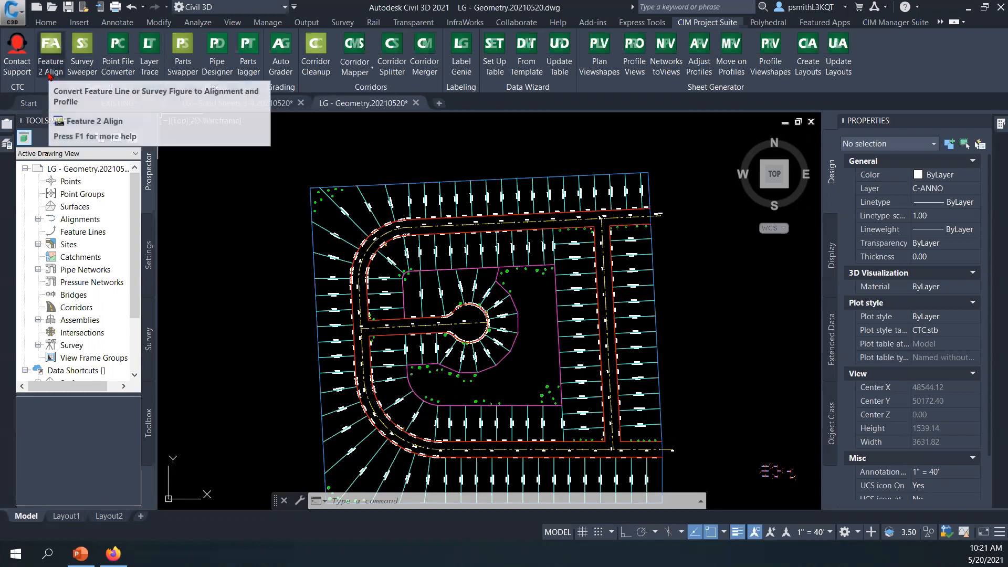
middle_click_drag(298, 169, 316, 162)
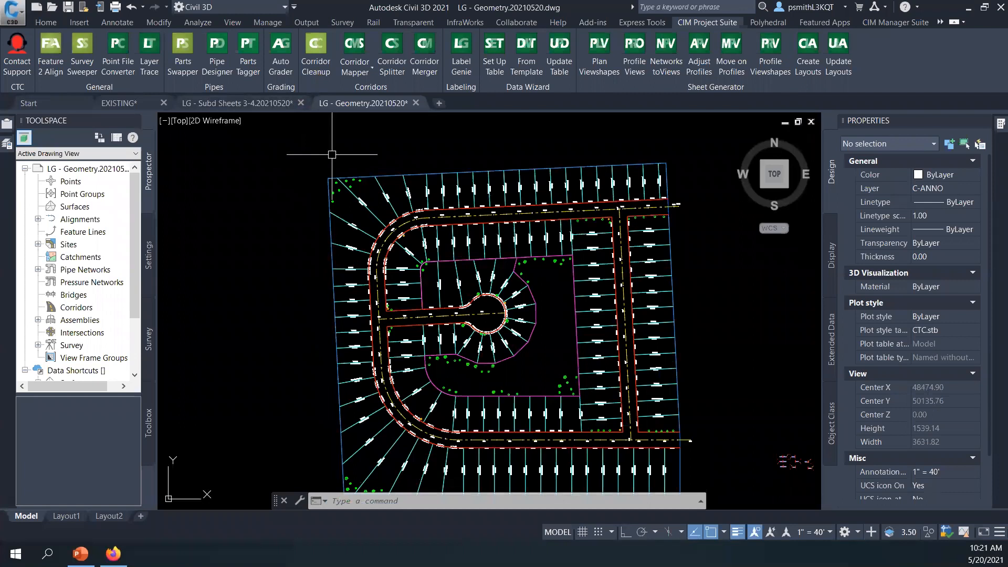
middle_click_drag(397, 152, 403, 163)
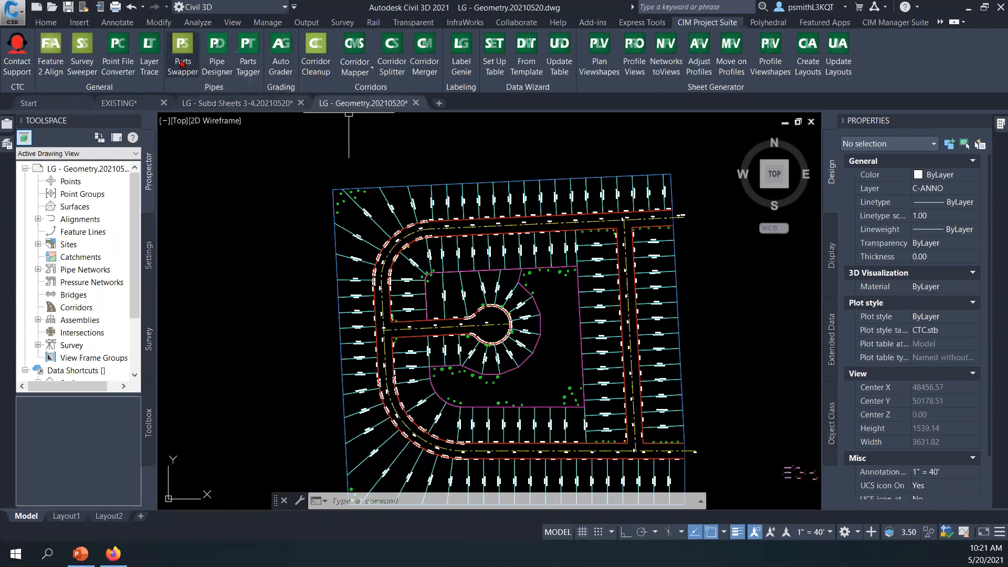
left_click(316, 55)
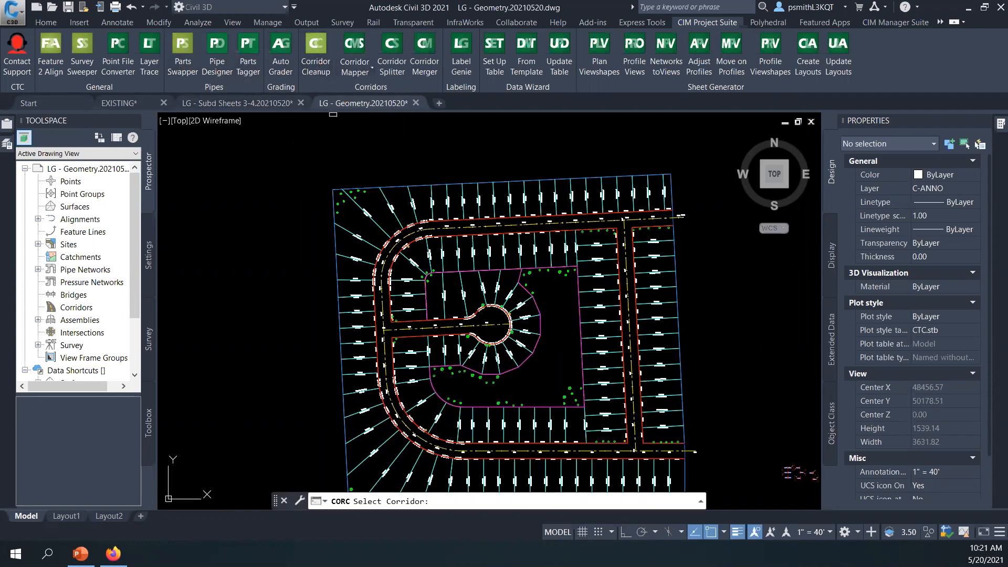
key("Escape")
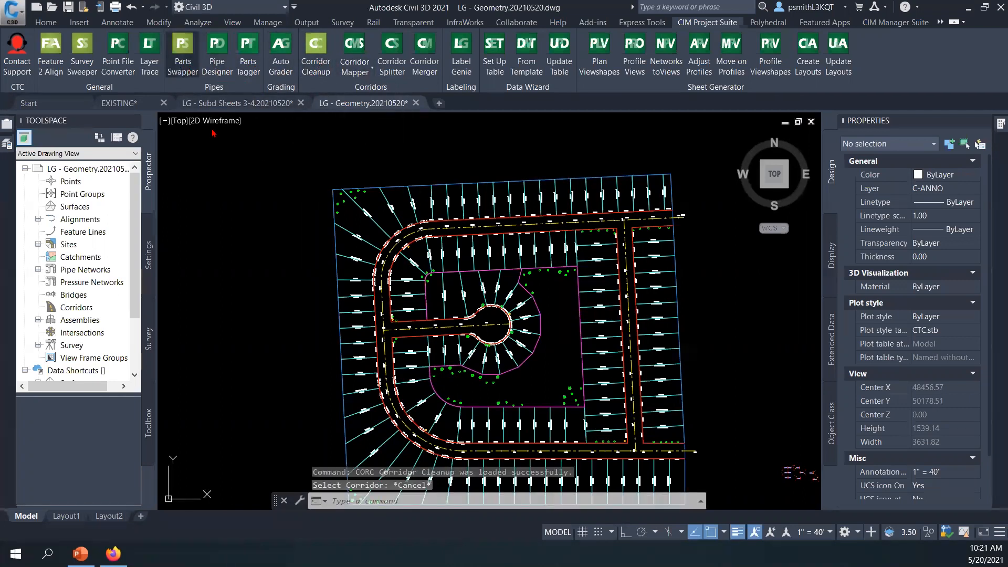
left_click(182, 52)
key("Escape")
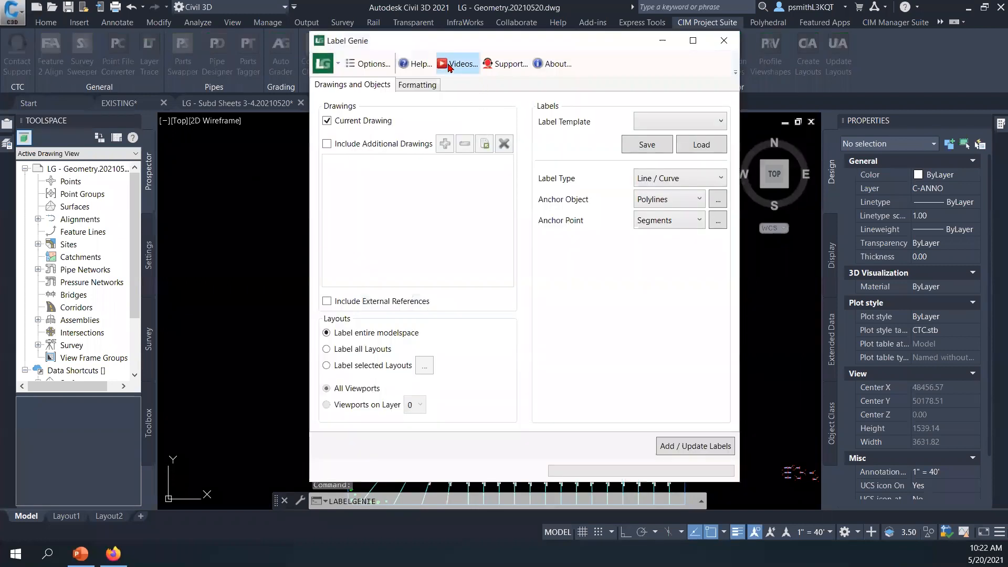
- View the Label Genie video playlist in the web browser, and close both the browser and the Label Genie dialog
left_click(456, 65)
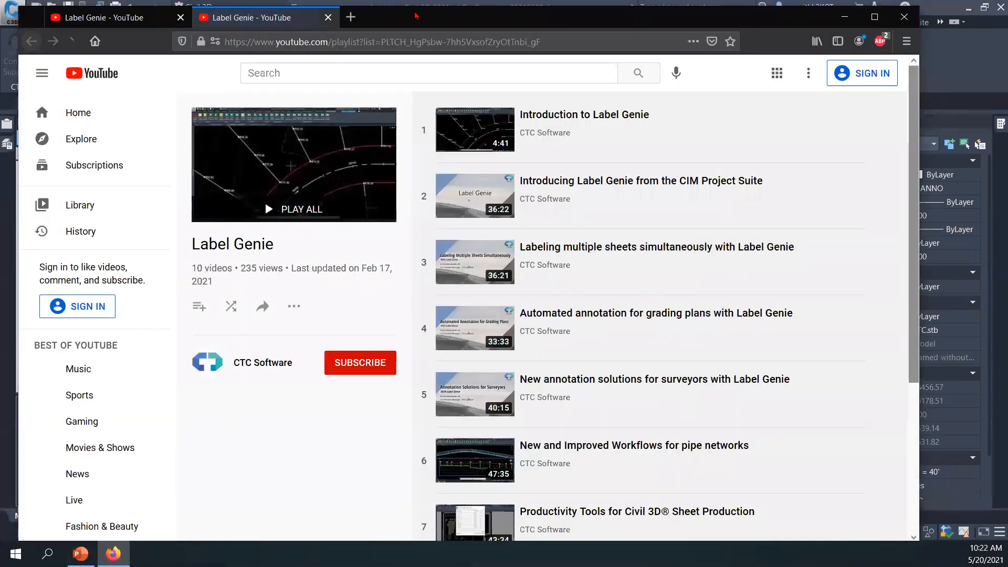
double_click(411, 9)
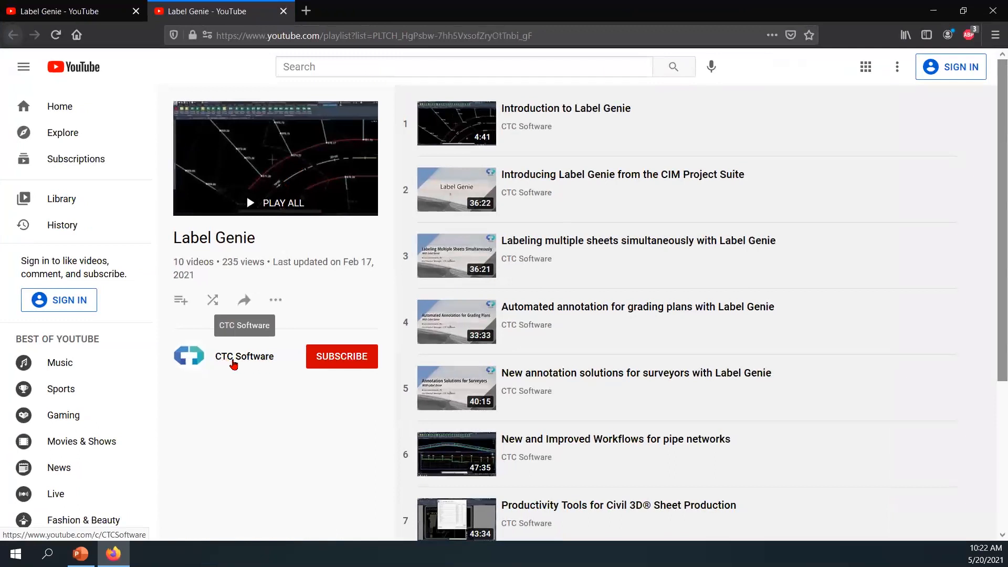
left_click(345, 63)
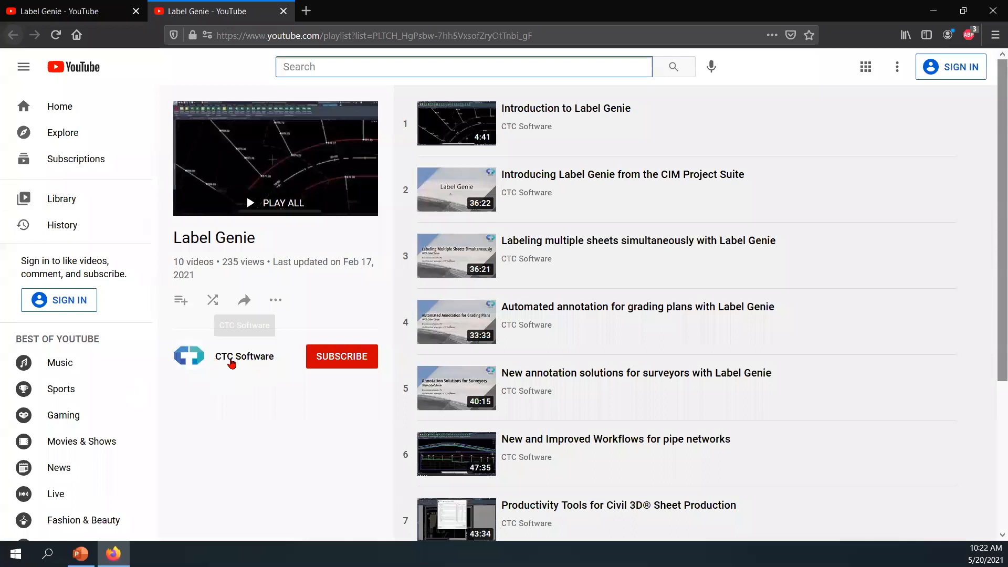
left_click(277, 418)
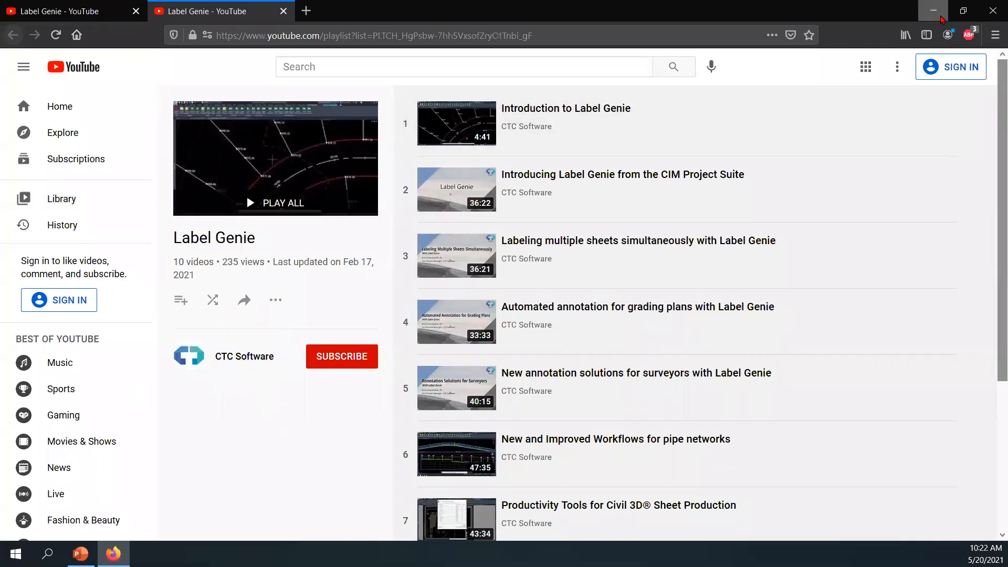
left_click(992, 11)
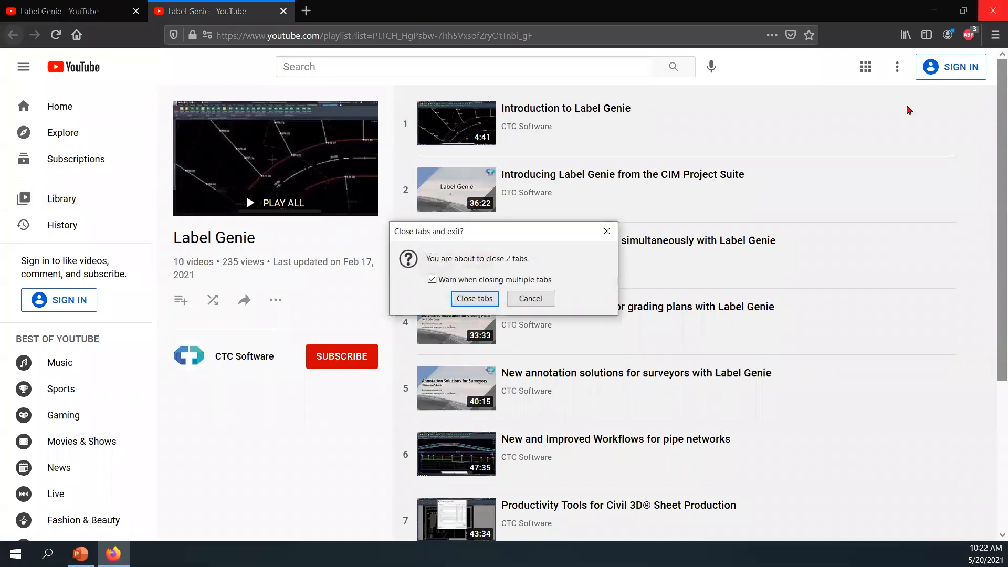
left_click(487, 298)
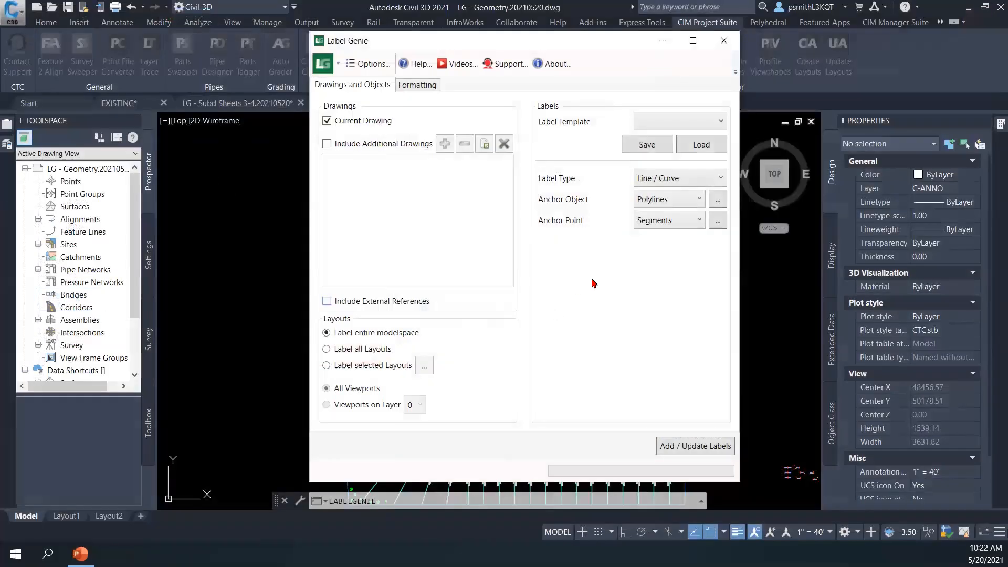
left_click(723, 40)
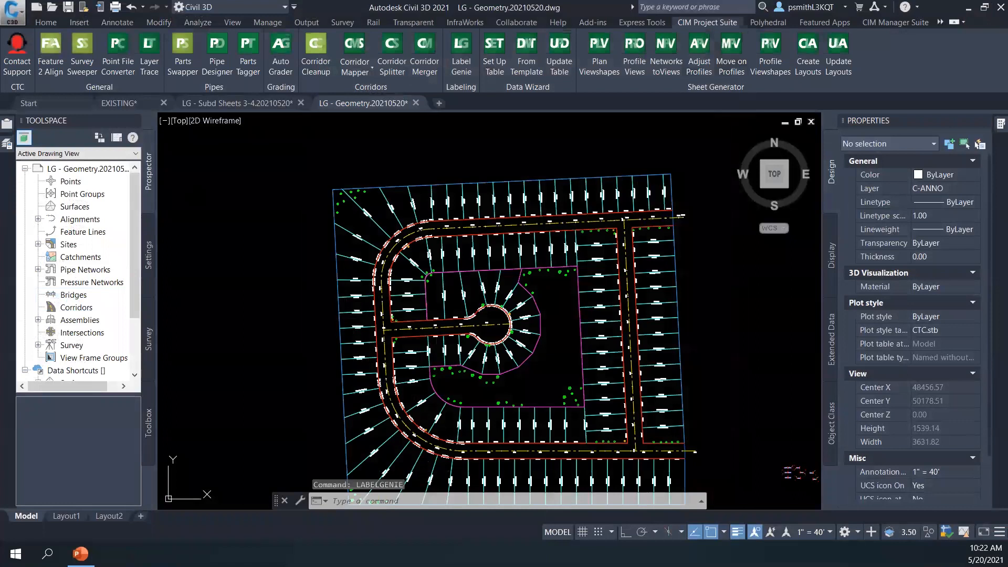
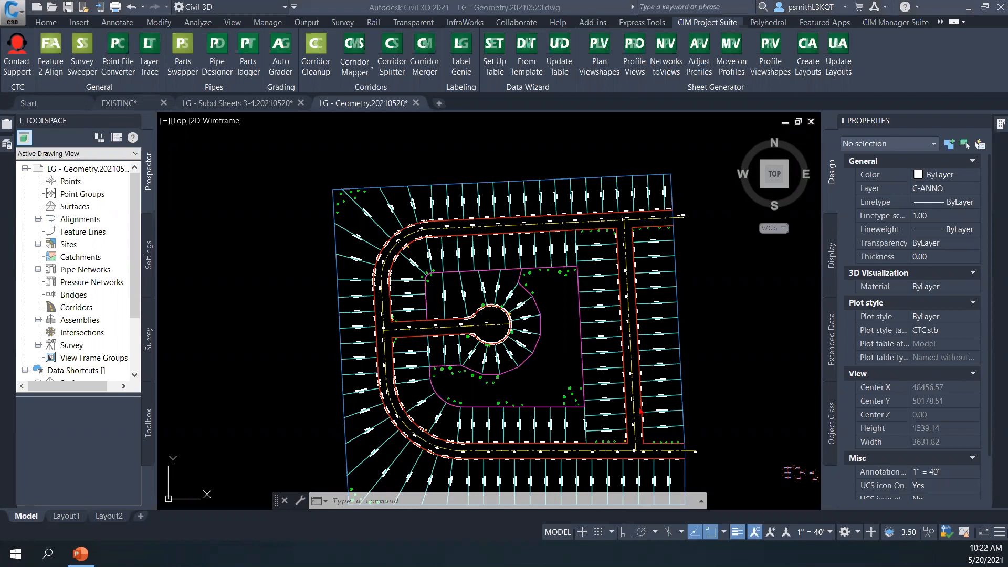
- Switch to the LG - Subd Sheets 3-4.20210520 drawing and open its Sheet (3) layout
scroll(548, 328, "down", 3)
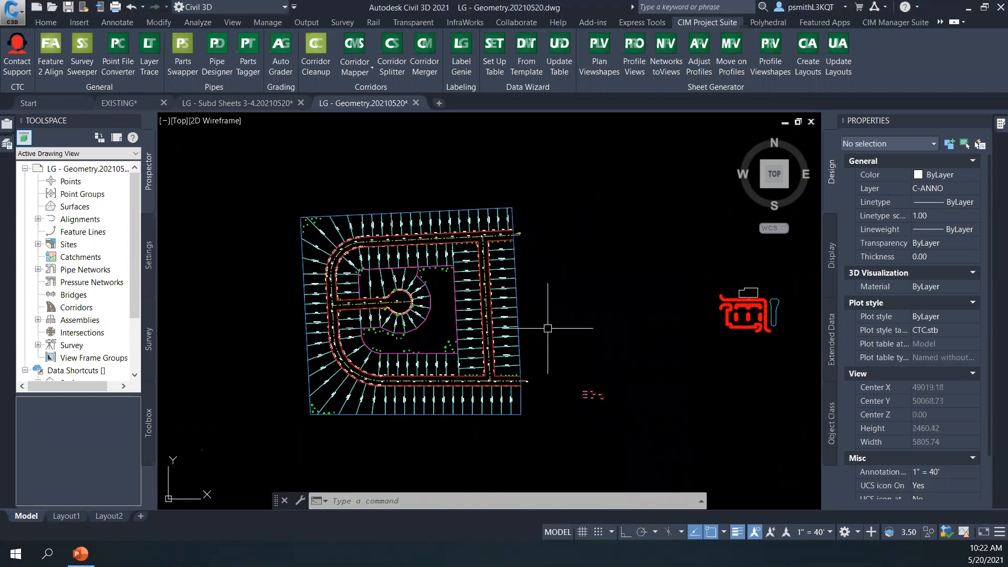
left_click(242, 104)
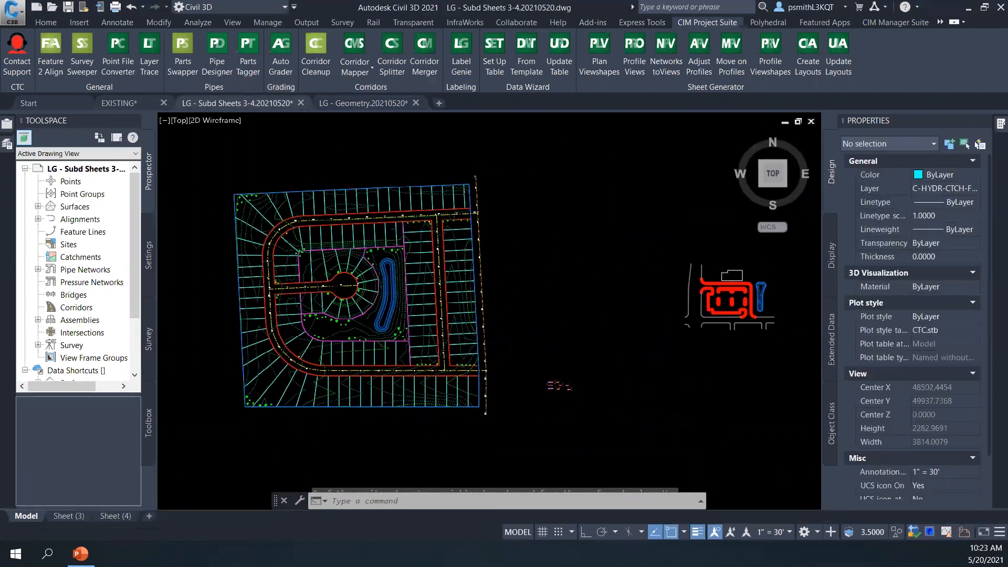
scroll(479, 296, "down", 3)
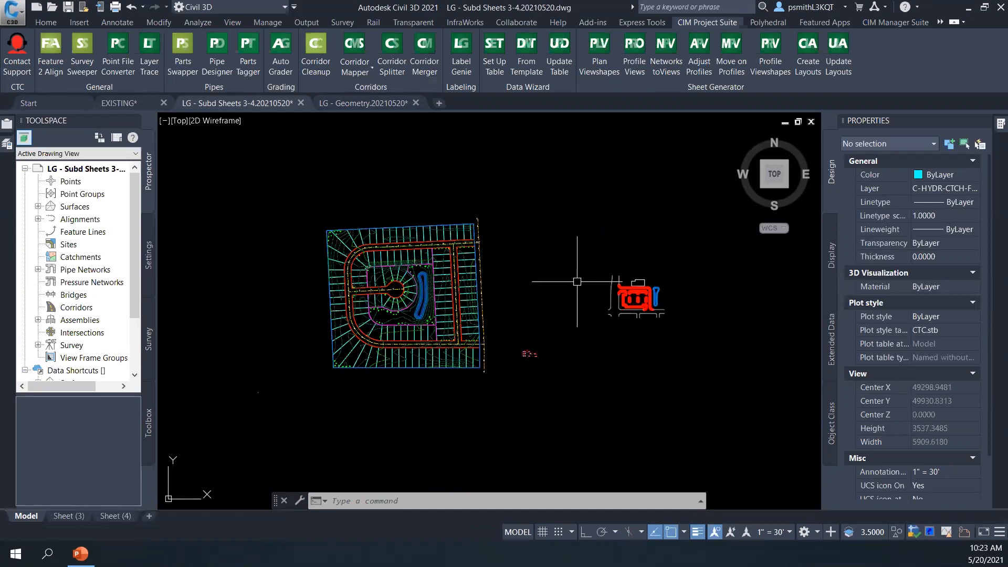
left_click(66, 517)
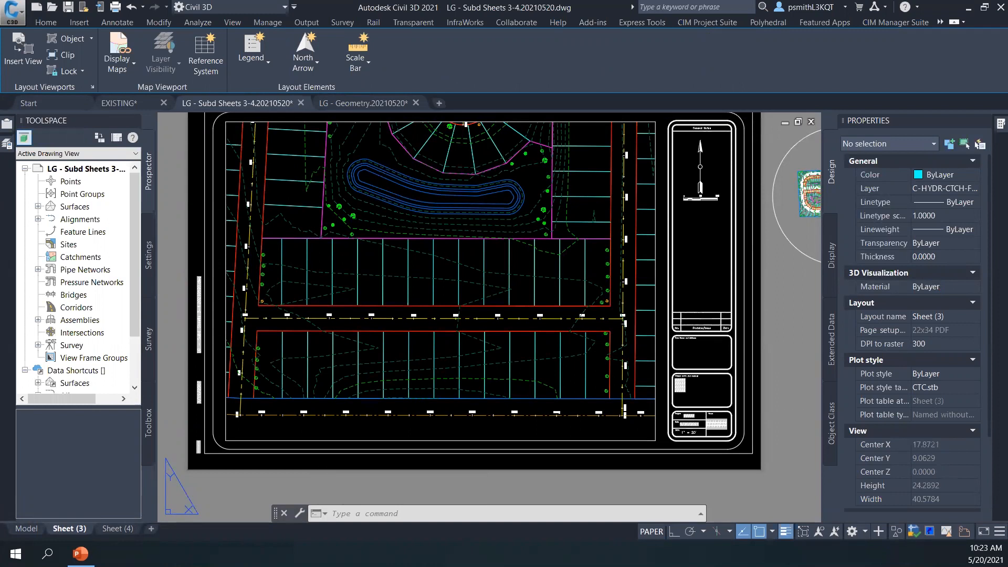
double_click(781, 356)
middle_click_drag(789, 370, 716, 357)
scroll(729, 359, "down", 2)
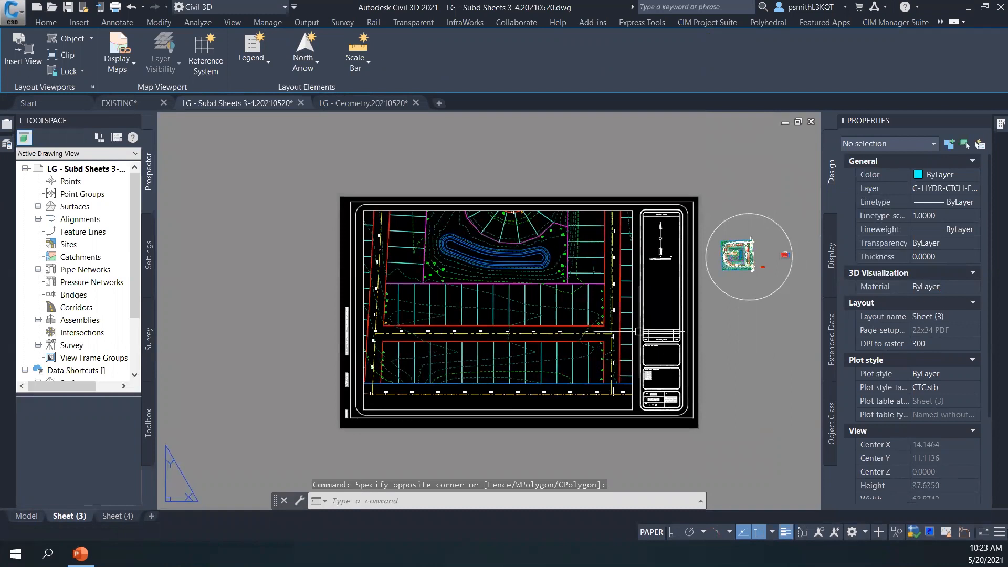
middle_click_drag(564, 302, 486, 254)
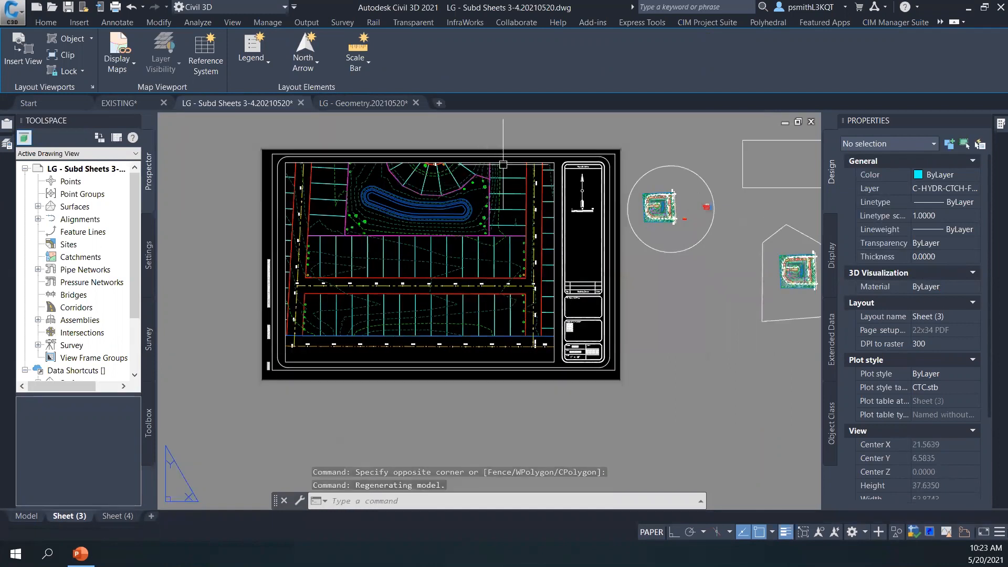
- Copy the main sheet viewport twice, placing the two copies side by side below the Sheet (3) page
left_click(502, 163)
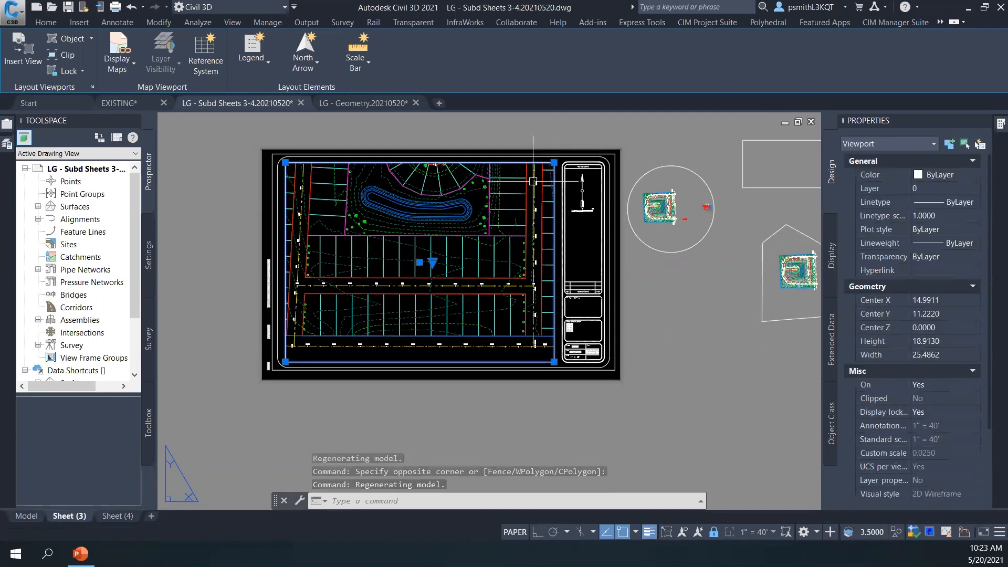
type("copy")
key("Return")
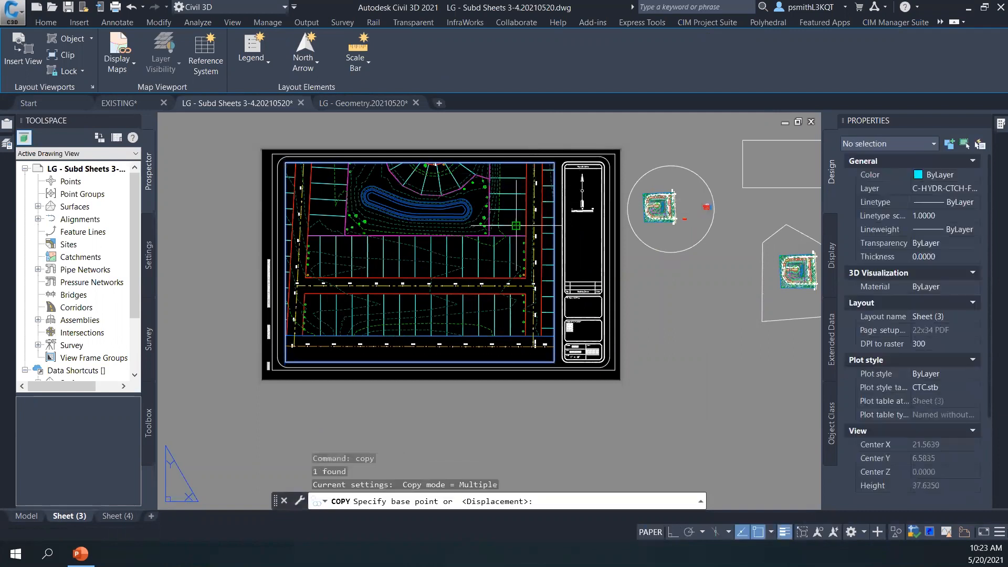
left_click(478, 236)
middle_click_drag(483, 309, 432, 167)
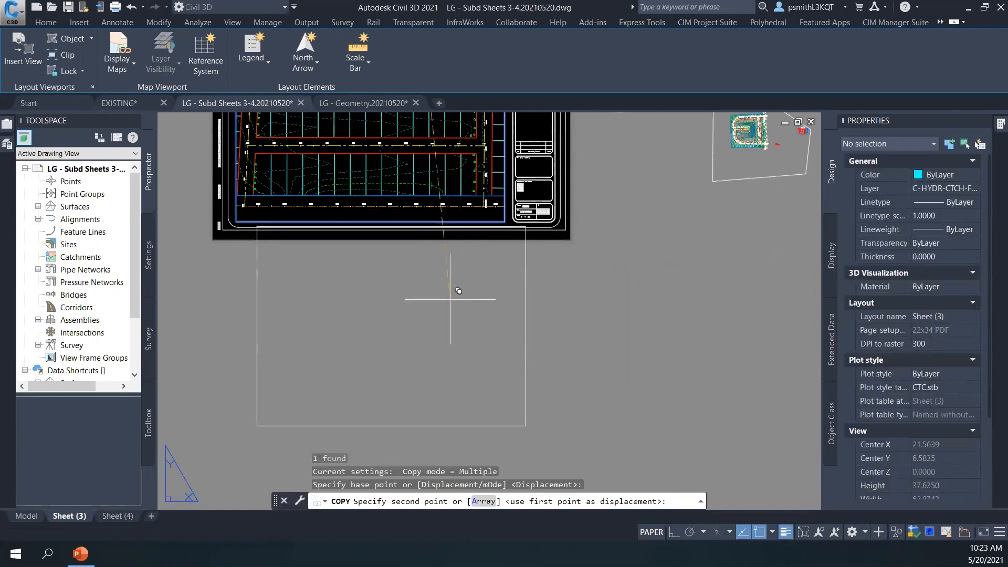
middle_click_drag(444, 338, 442, 264)
left_click(449, 270)
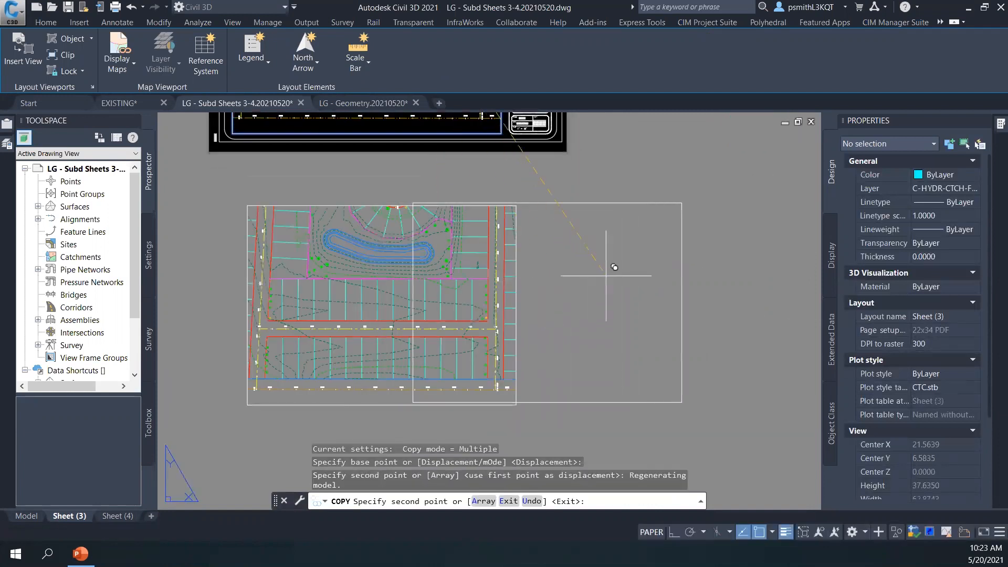
left_click(724, 270)
middle_click_drag(718, 312, 629, 283)
key("Escape")
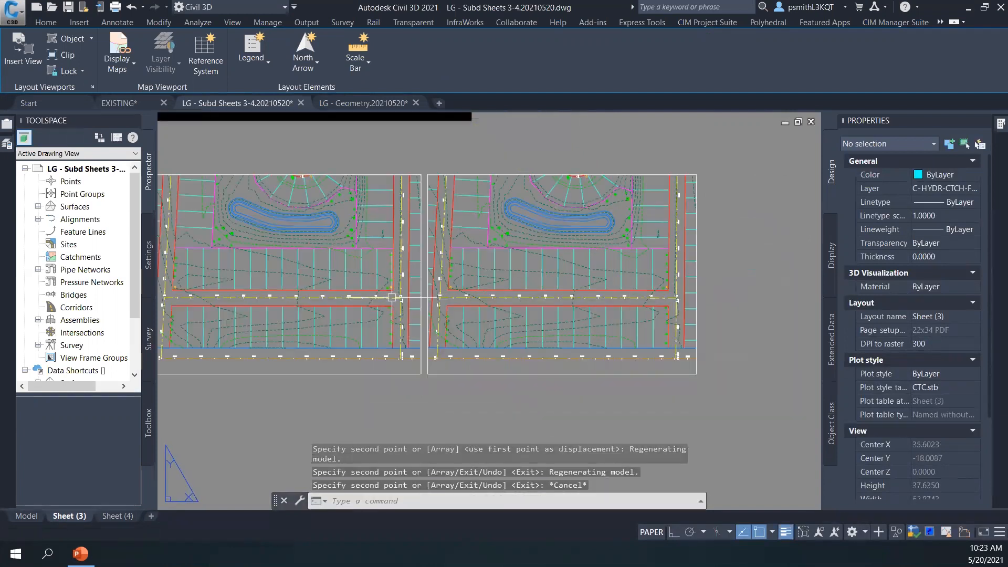
left_click(392, 298)
key("Escape")
left_click(426, 296)
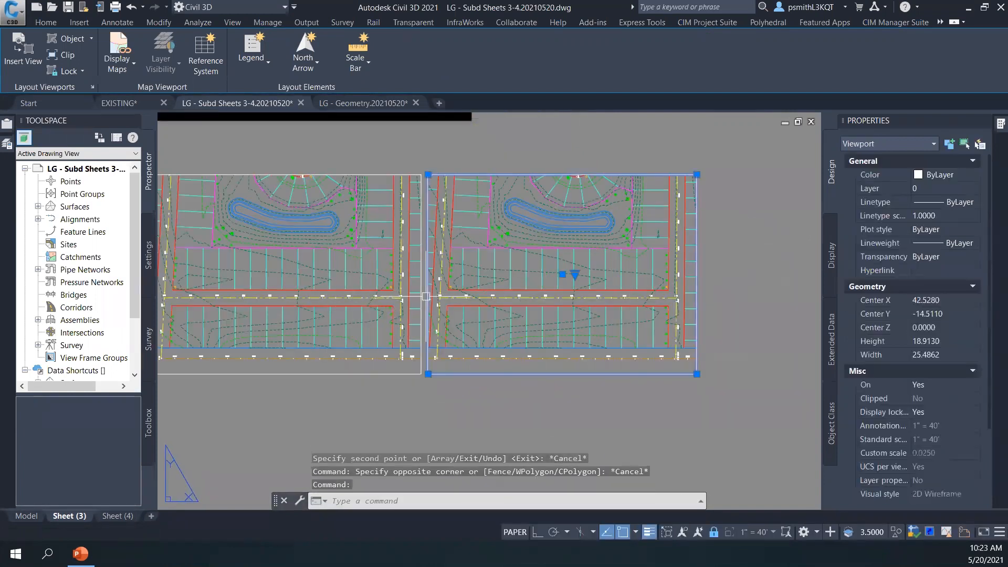
key("Escape")
left_click(427, 299)
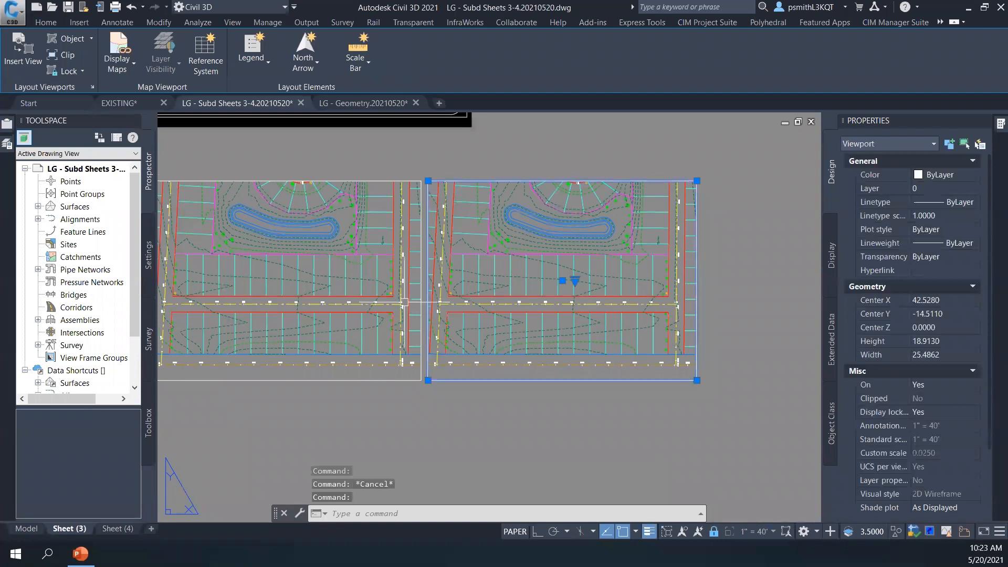
scroll(521, 314, "down", 2)
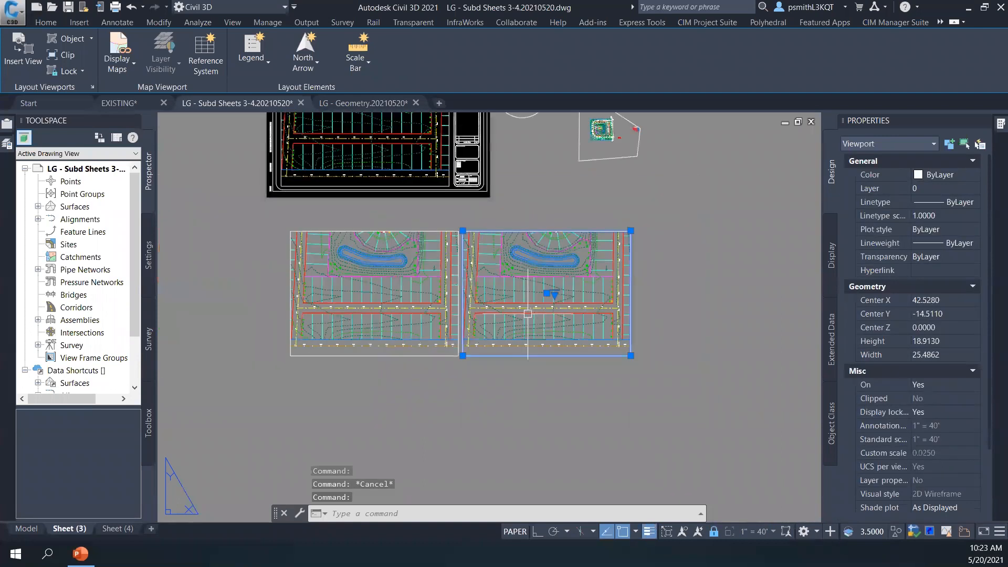
key("Escape")
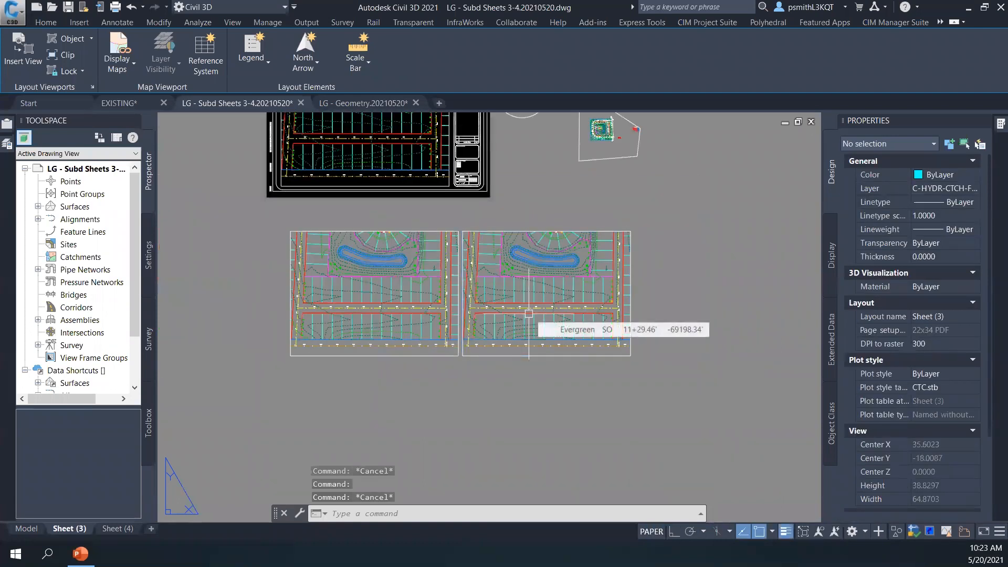
- Draw a rectangle tracing the border of the right copied viewport on the Sheet (3) layout
left_click(46, 22)
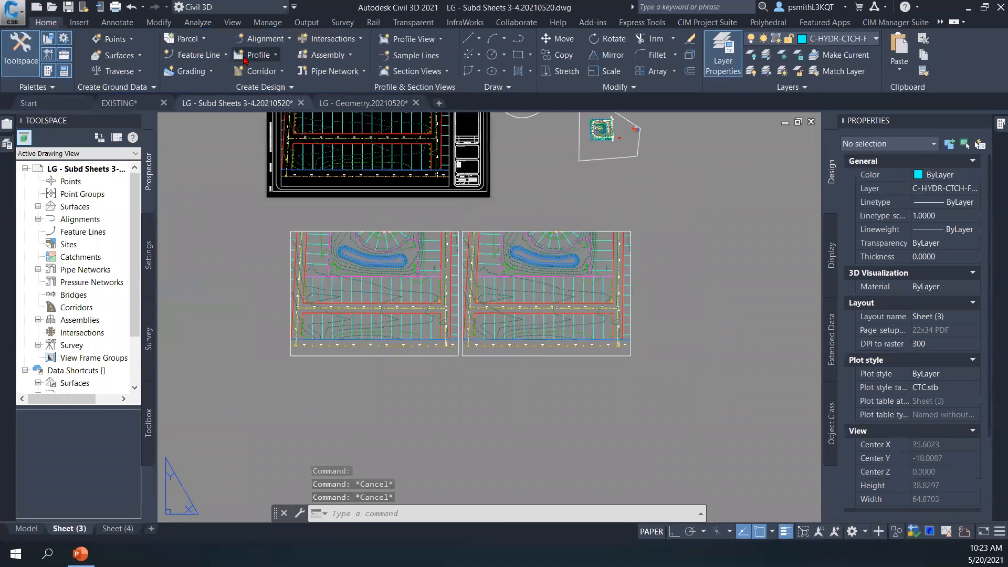
left_click(519, 54)
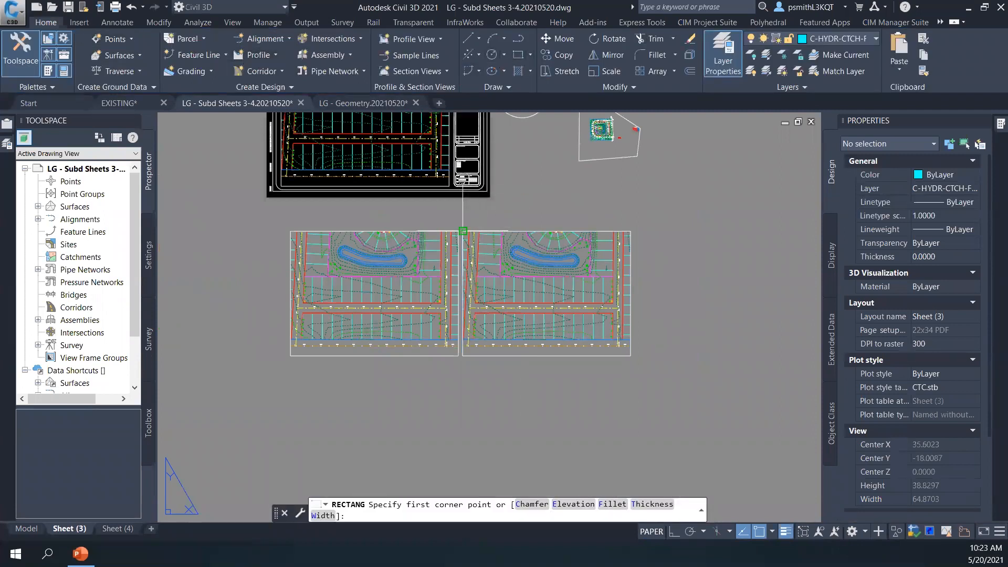
left_click(463, 232)
left_click(630, 356)
key("Escape")
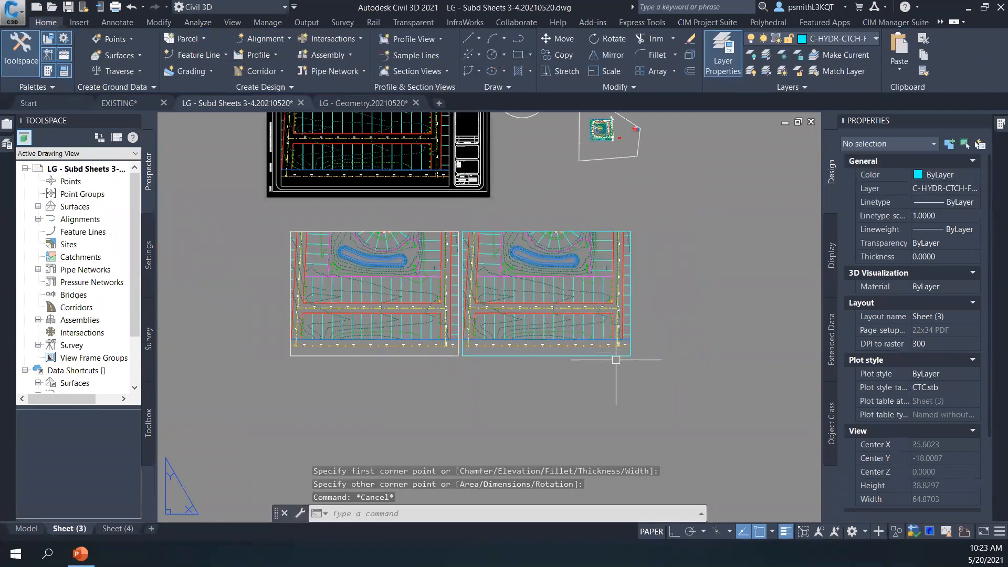
- Transfer the traced rectangle to model space through the right copied viewport using CHSPACE, and return to paper space
left_click(614, 356)
type("chs")
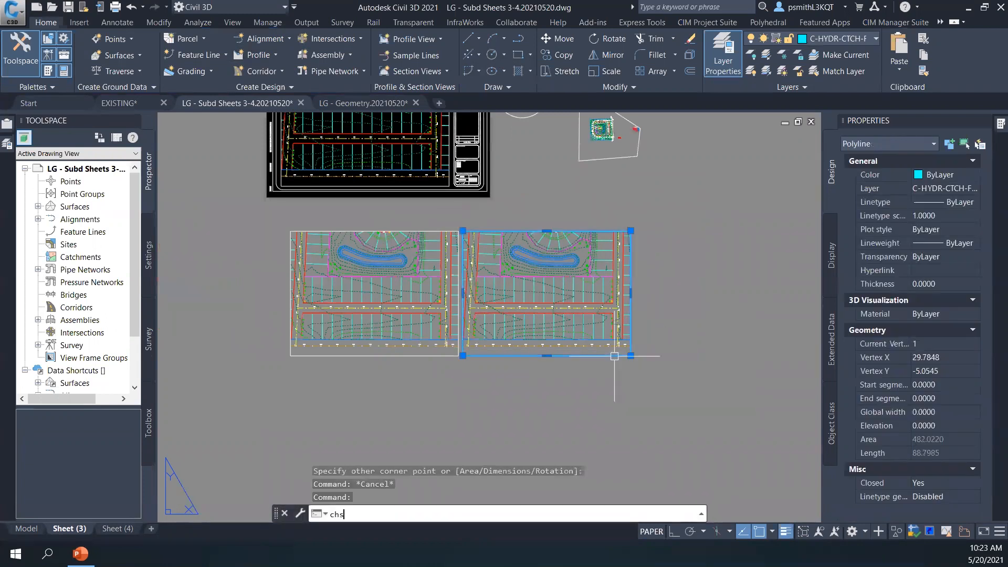
type("pace")
key("Return")
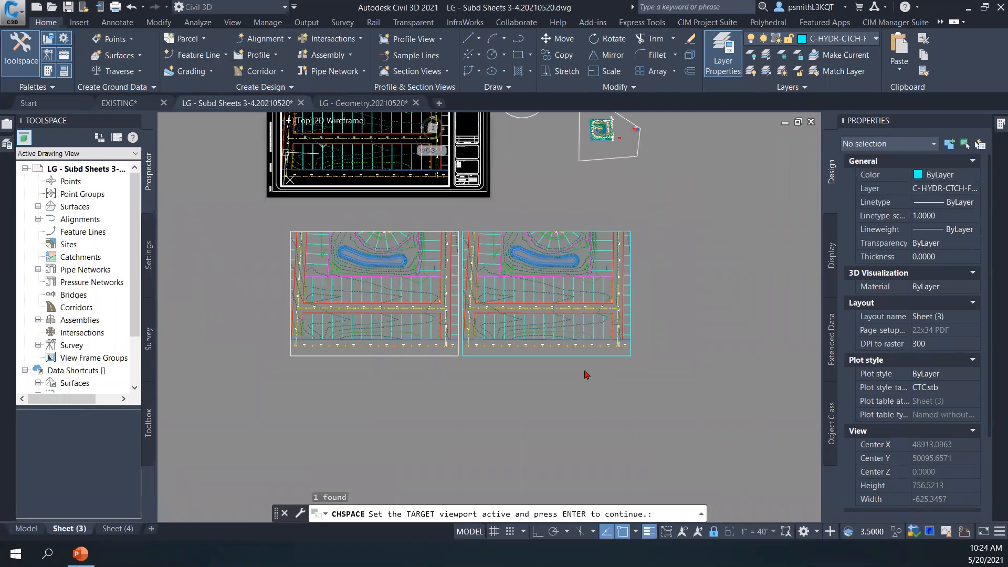
left_click(551, 350)
key("Return")
key("Return")
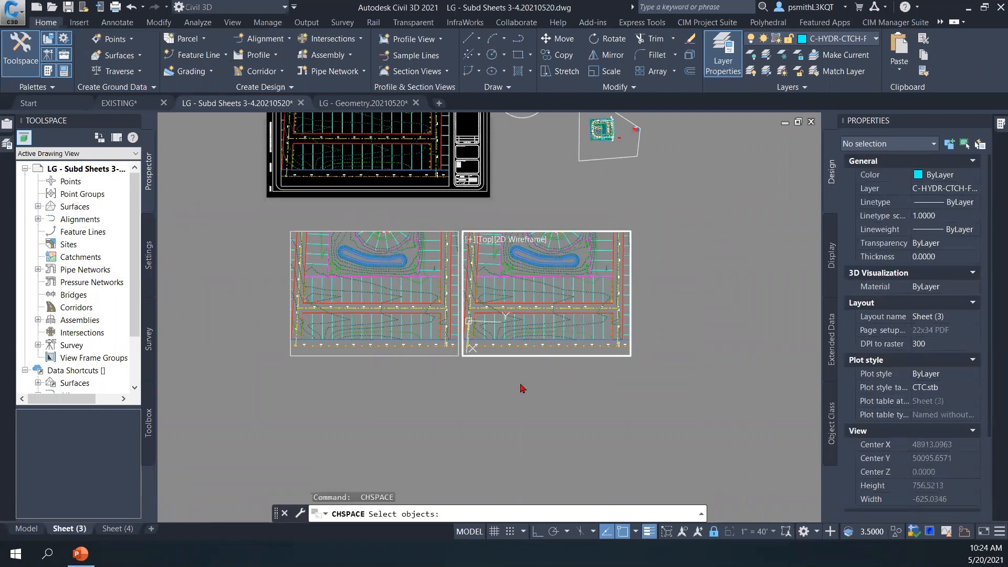
key("Escape")
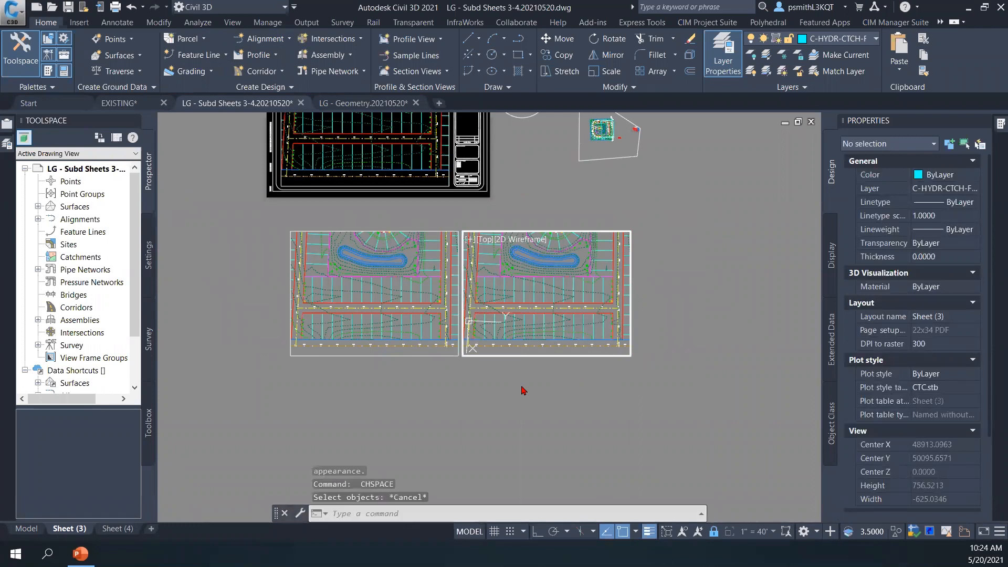
double_click(524, 382)
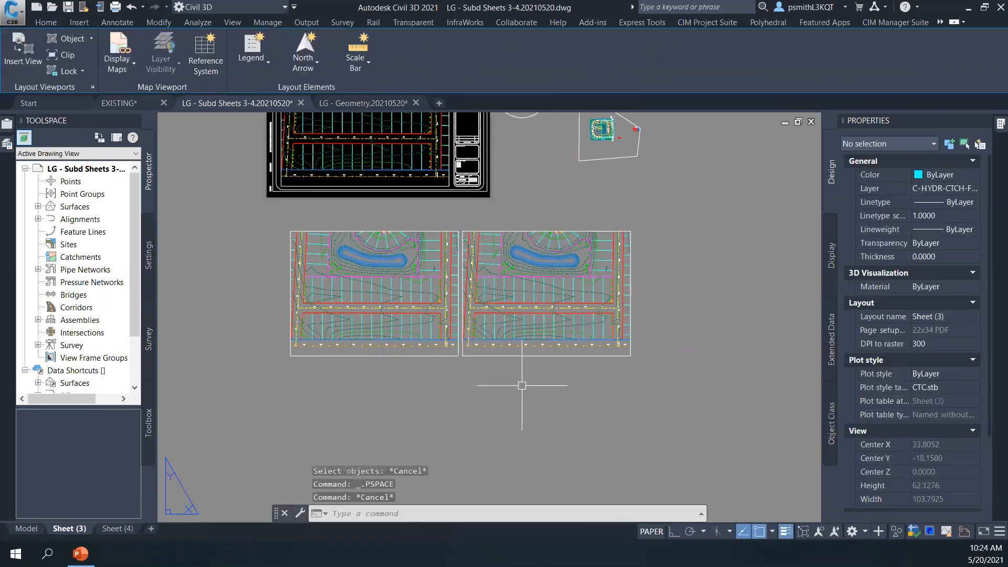
- Check the transferred rectangle in model space and go back to the Sheet (3) layout
left_click(27, 528)
key("Escape")
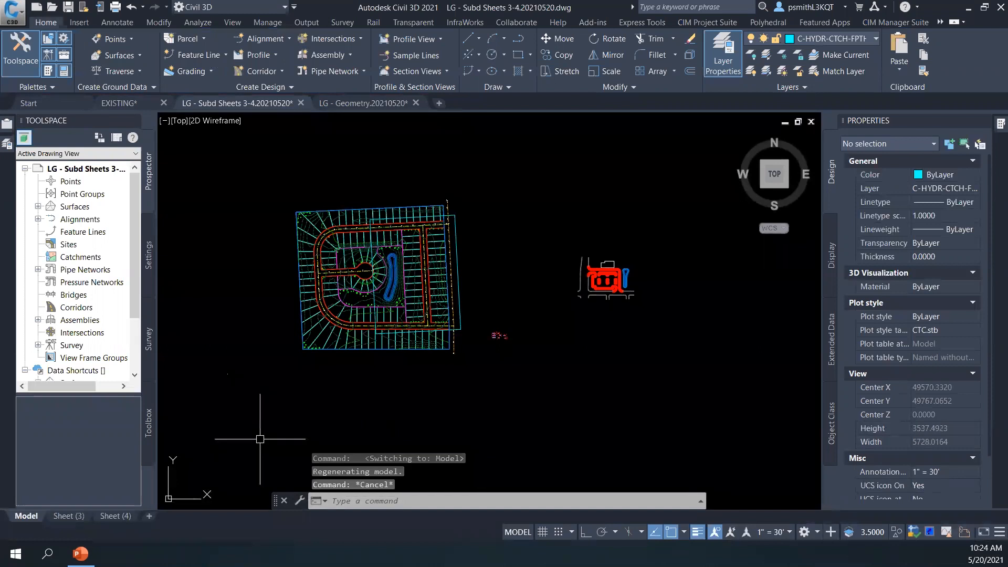
left_click(81, 519)
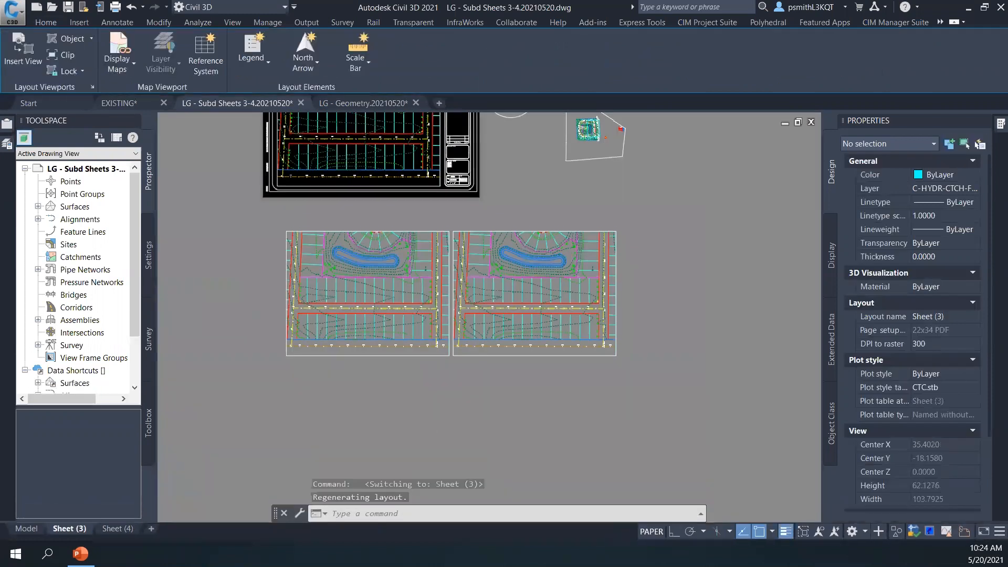
- Activate the left copied viewport, unlock its view and zoom it out to show the whole subdivision
scroll(370, 296, "up", 3)
double_click(382, 318)
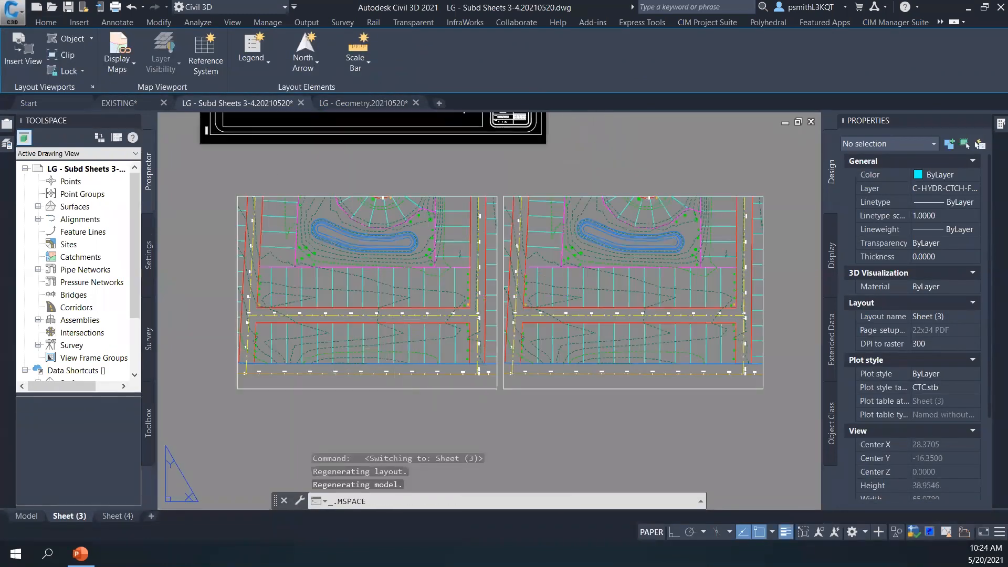
middle_click_drag(389, 304, 394, 319)
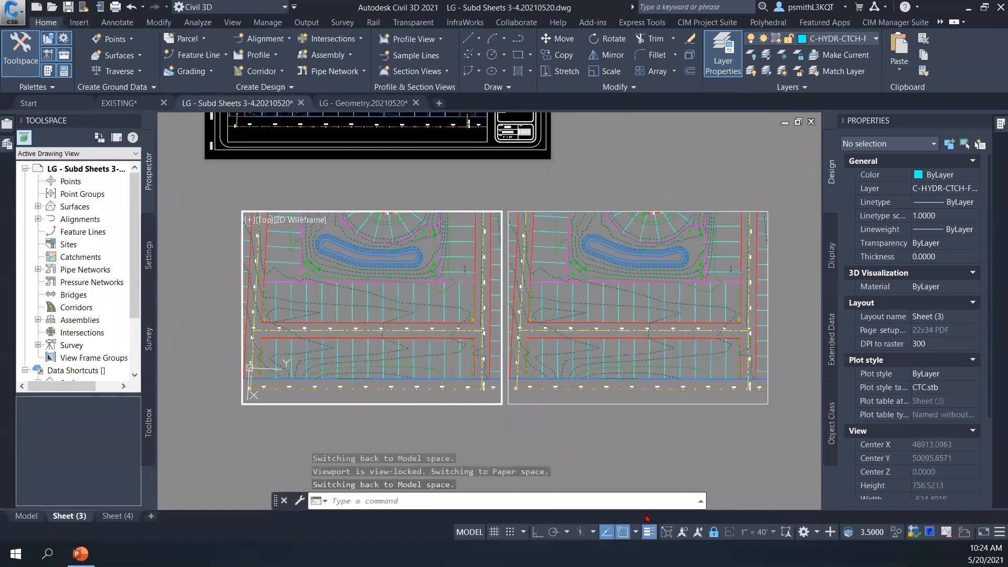
scroll(283, 310, "down", 5)
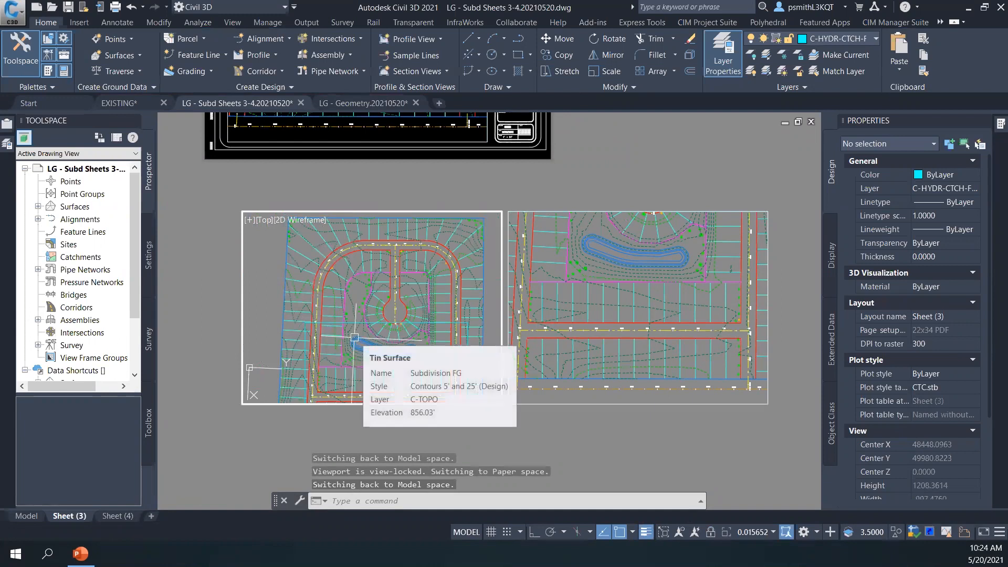
type("alignspace")
key("Return")
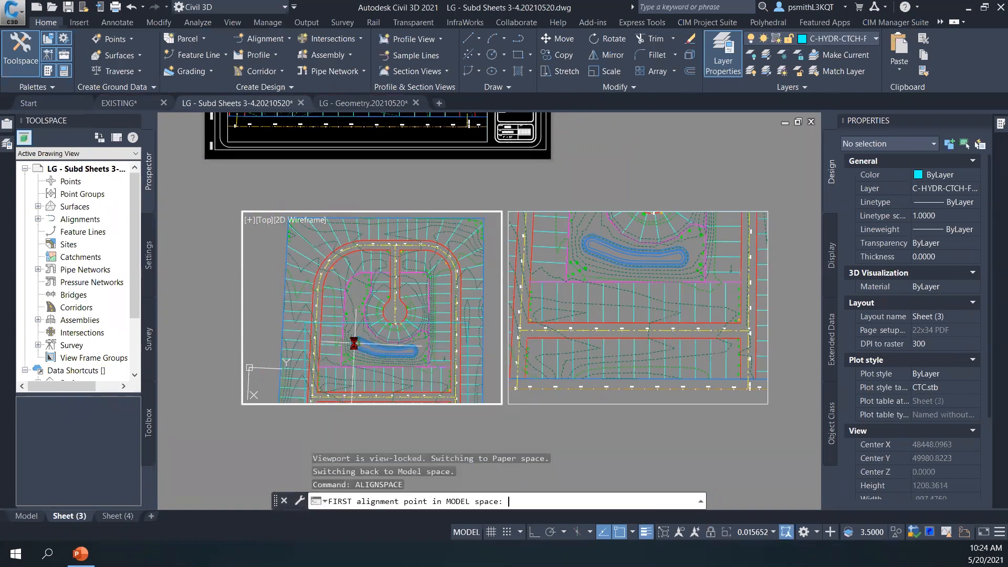
key("Escape")
scroll(336, 323, "up", 4)
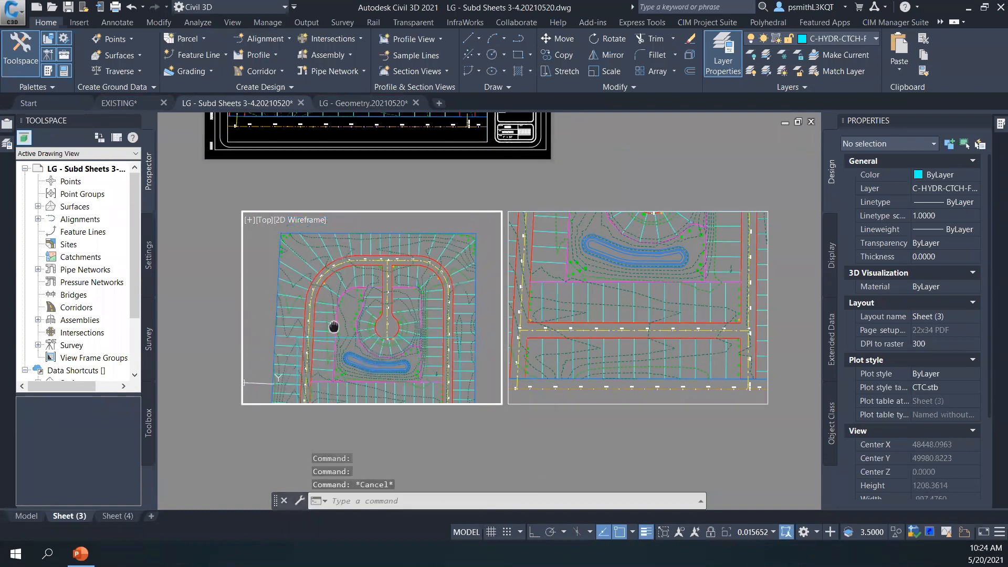
scroll(336, 324, "down", 2)
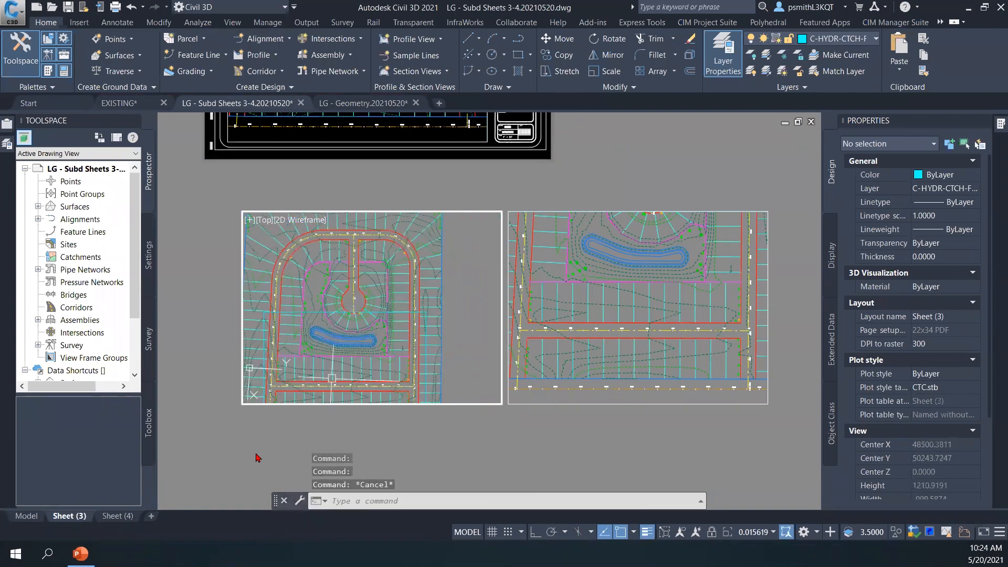
- In model space, copy the viewport outline rectangle from its lower-right corner to its lower-left corner, forming an adjoining second outline
left_click(42, 517)
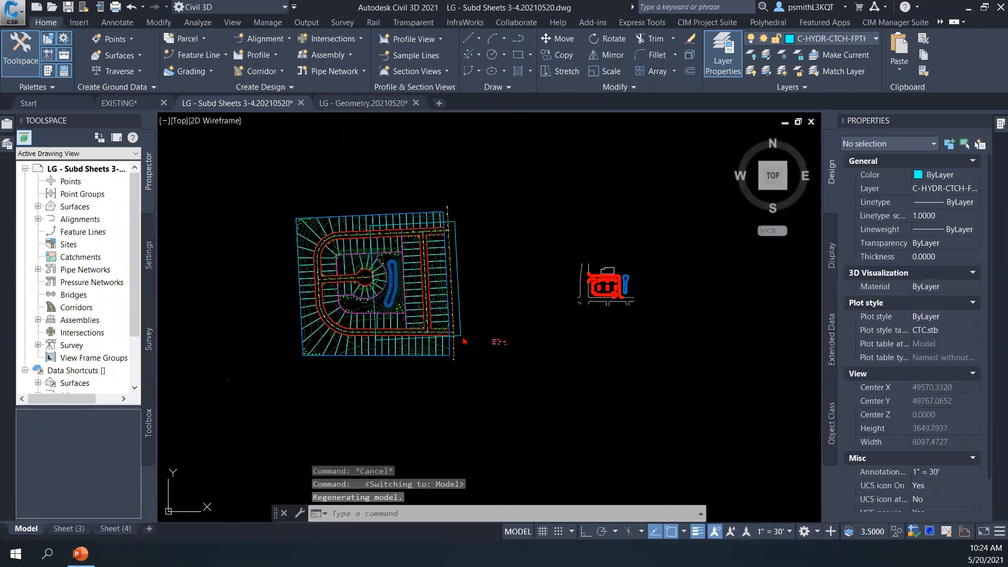
scroll(466, 349, "up", 5)
left_click(449, 321)
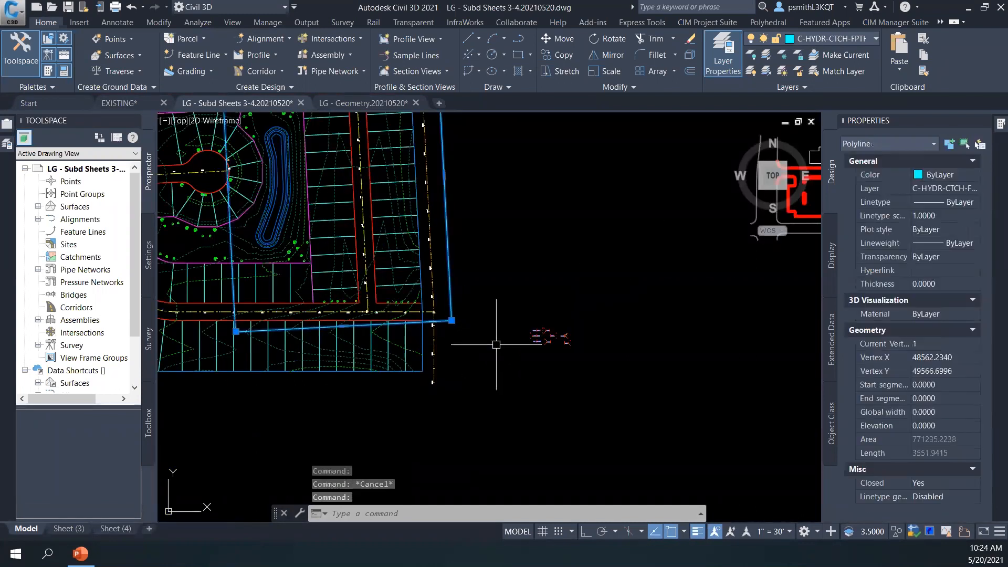
type("co")
key("Return")
left_click(451, 319)
middle_click_drag(449, 364, 596, 353)
left_click(365, 330)
key("Escape")
- Examine how the two adjoining outlines cover the subdivision in model space and on the Sheet (4) layout, and return to Sheet (3)
middle_click_drag(323, 360, 423, 364)
scroll(423, 352, "up", 6)
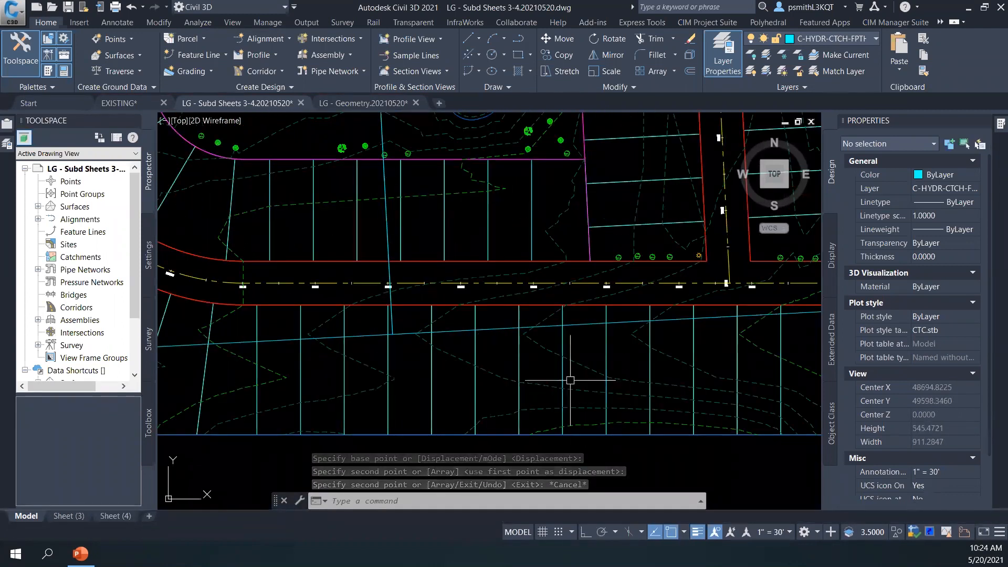
scroll(539, 365, "down", 2)
scroll(542, 356, "down", 4)
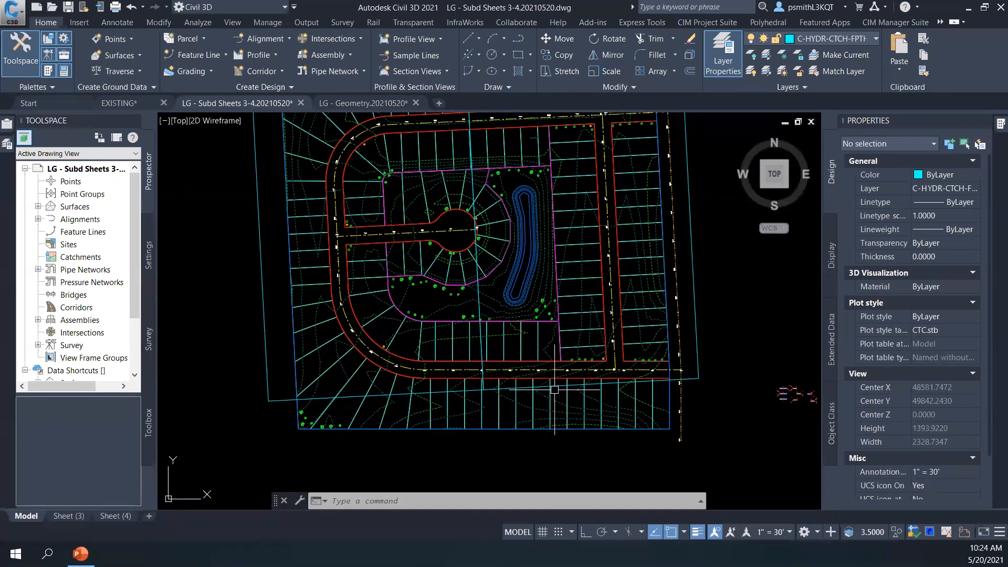
mouse_move(551, 371)
middle_mouse_down()
mouse_move(554, 412)
mouse_move(549, 391)
mouse_move(546, 411)
middle_mouse_up()
key("Escape")
key("Escape")
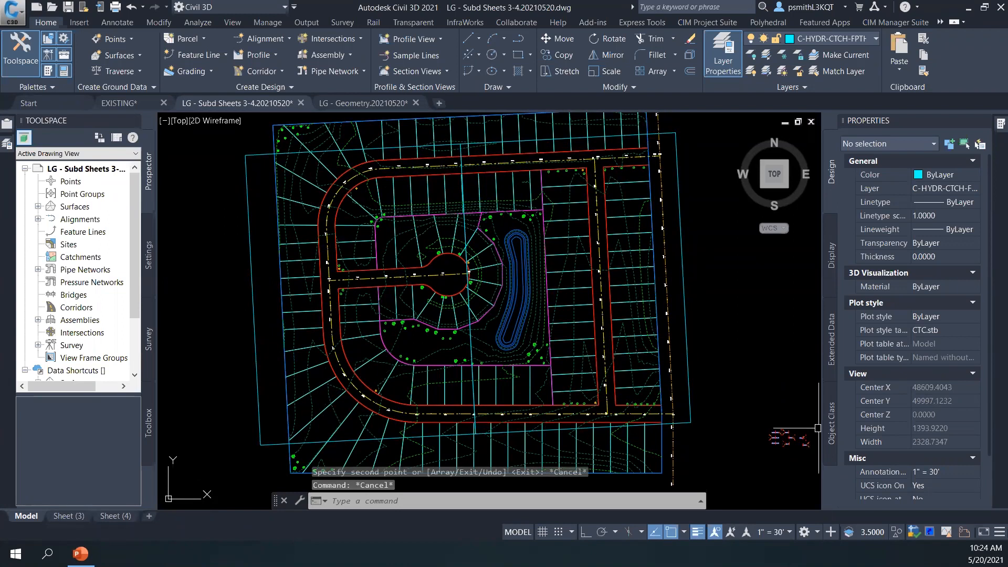
left_click(117, 516)
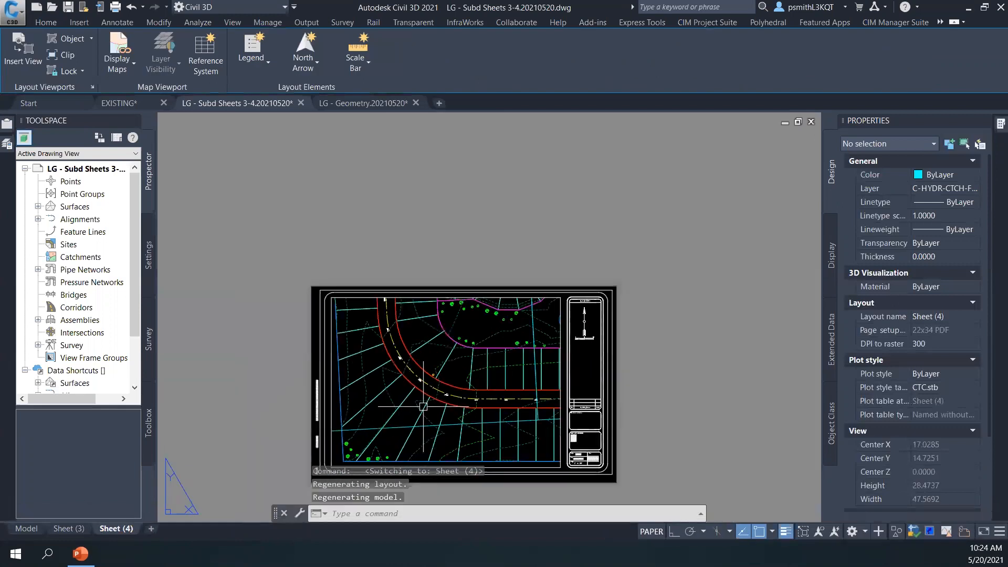
left_click(69, 528)
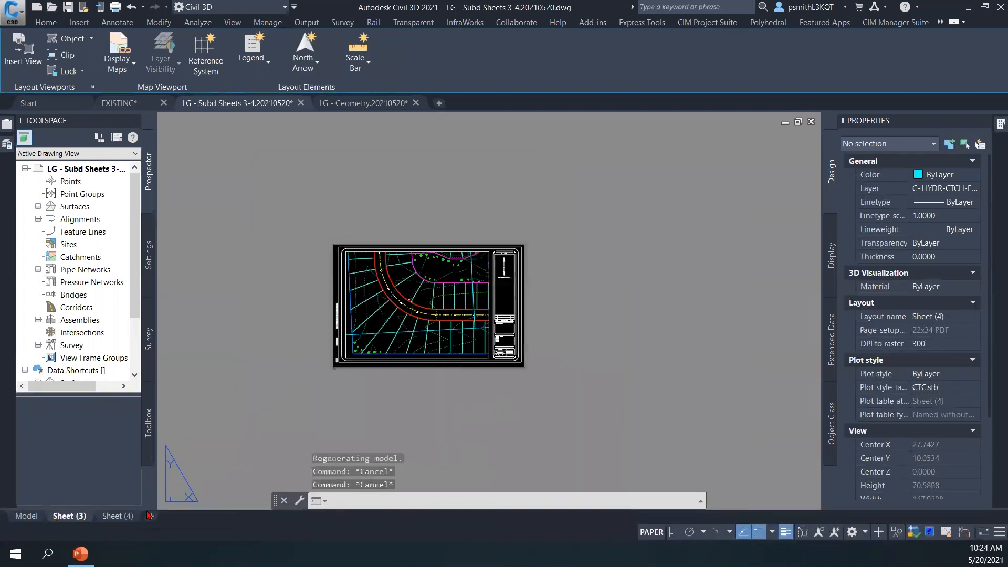
- Reposition the view inside the left copied viewport and try to run a window zoom there
middle_click_drag(486, 418, 479, 411)
mouse_move(426, 365)
middle_mouse_down()
mouse_move(445, 403)
mouse_move(414, 342)
middle_mouse_up()
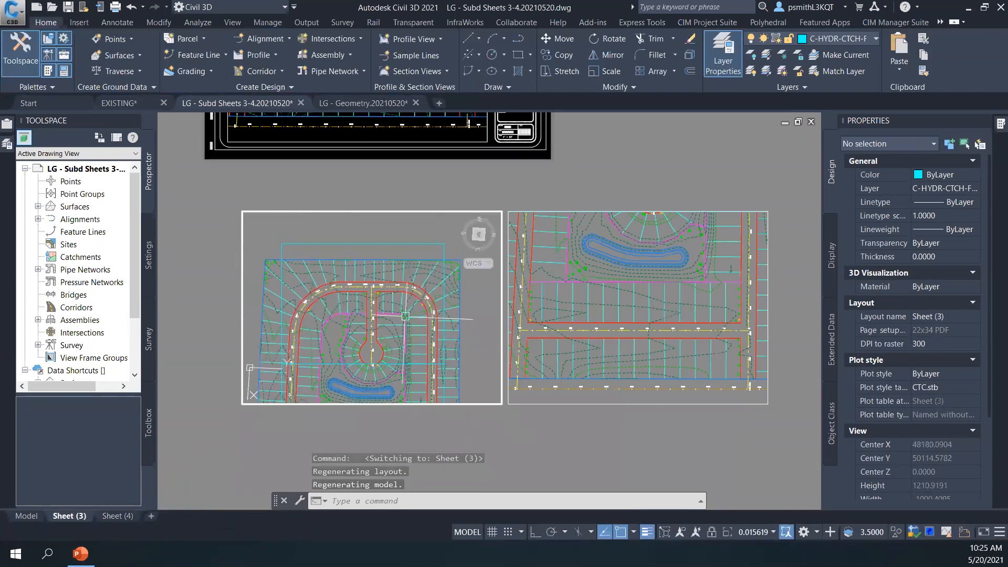
type("x")
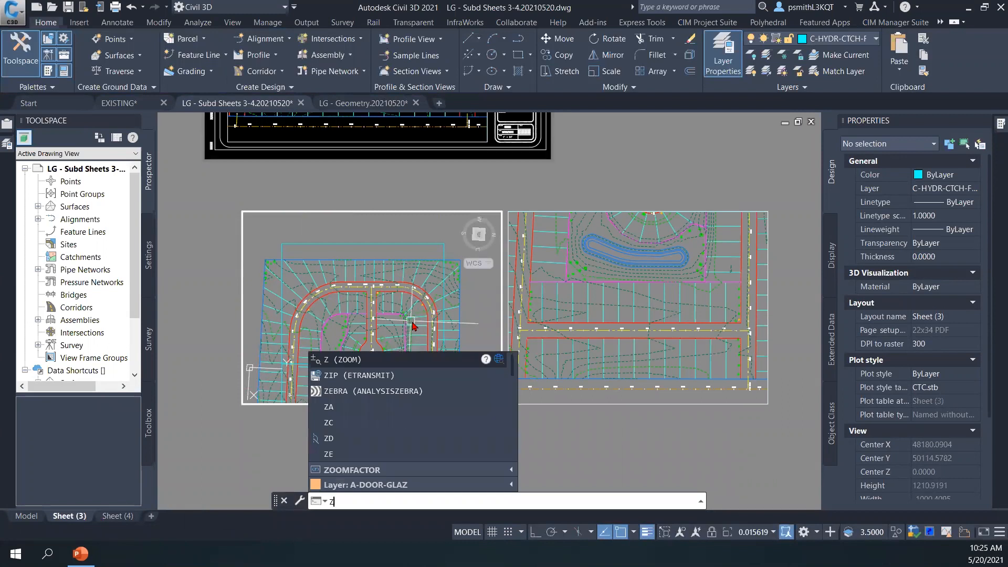
type("ZOomwindow")
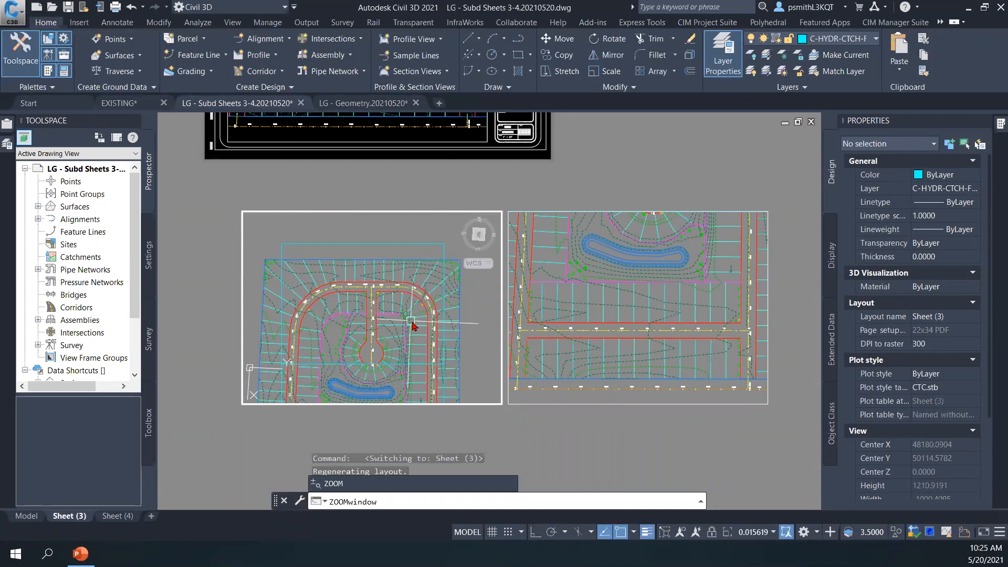
key("Return")
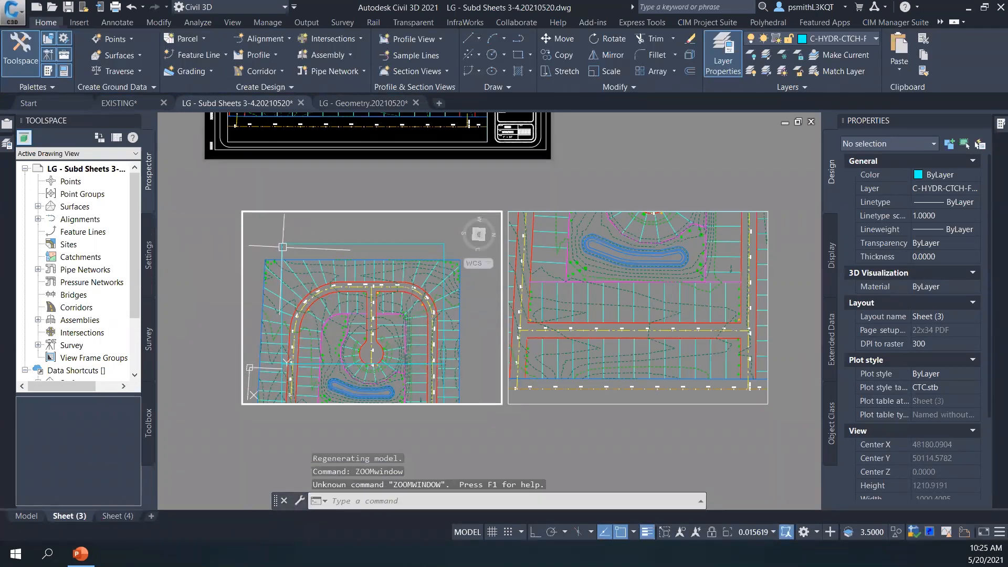
key("Escape")
- Maximize the left copied viewport and restore the Sheet (3) layout view
double_click(207, 301)
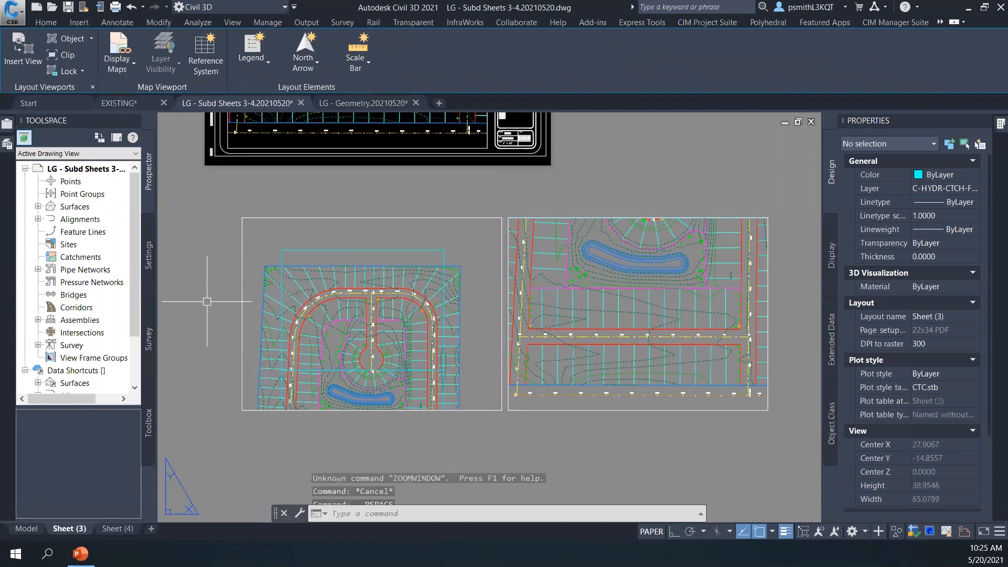
double_click(242, 300)
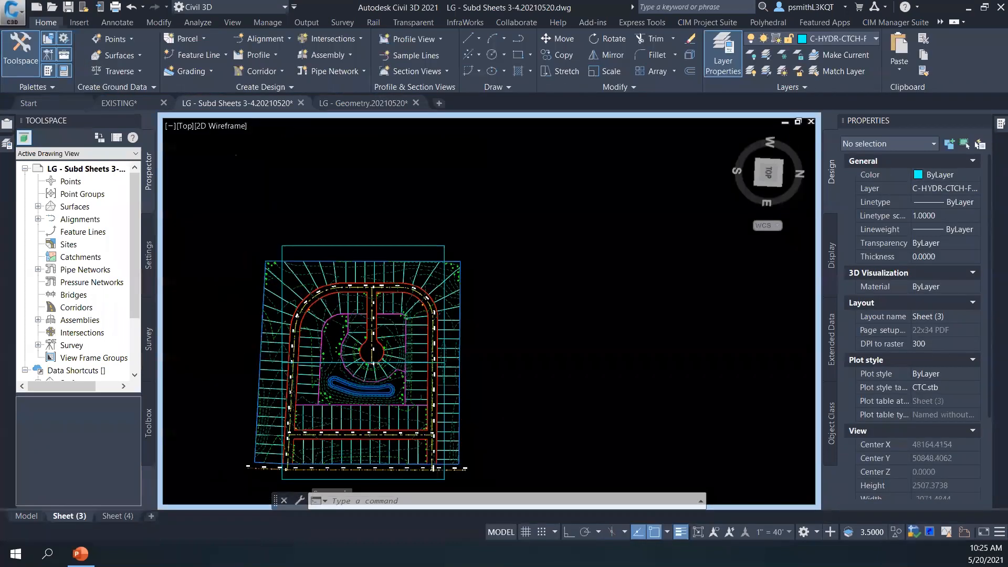
left_click(190, 128)
key("Escape")
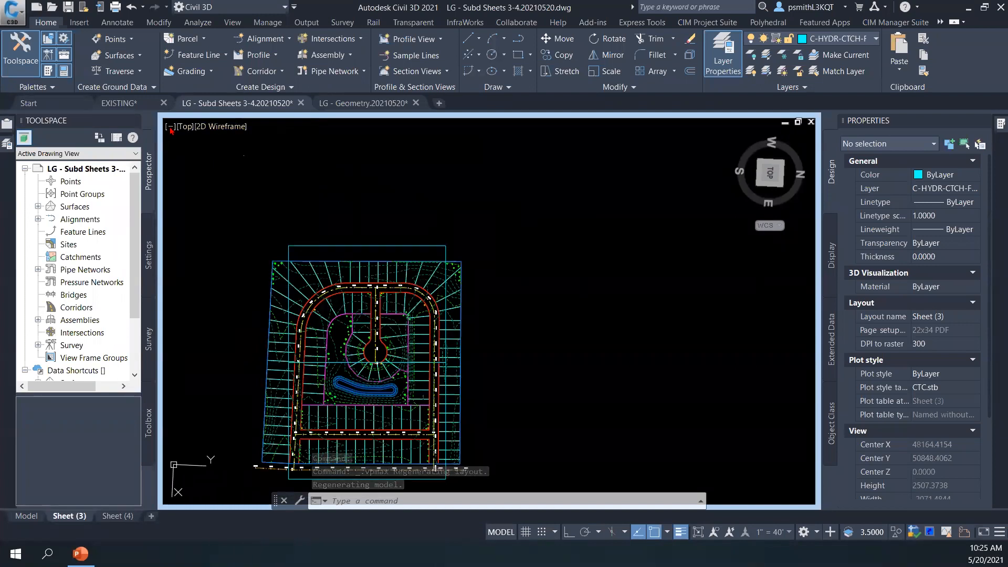
left_click(171, 127)
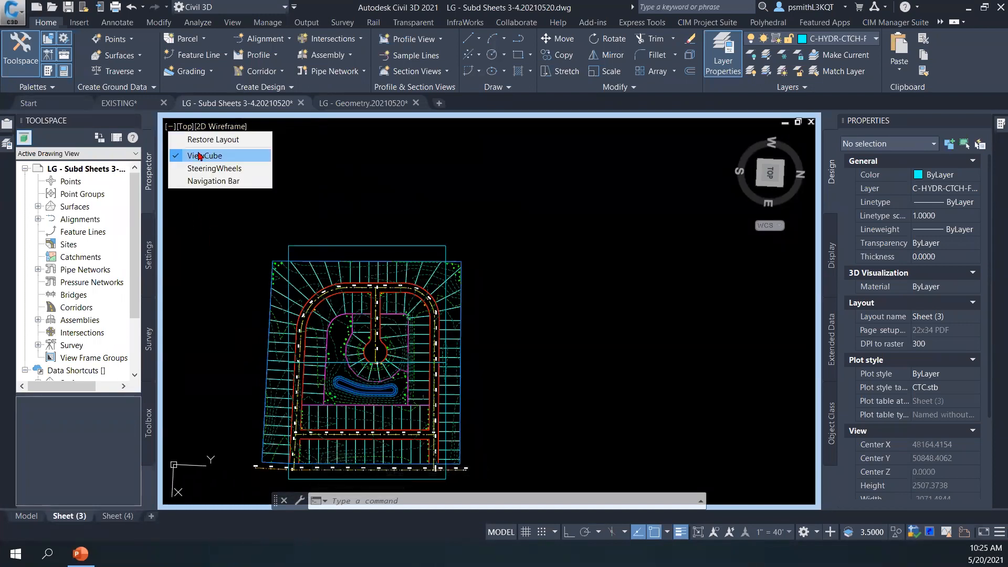
left_click(210, 139)
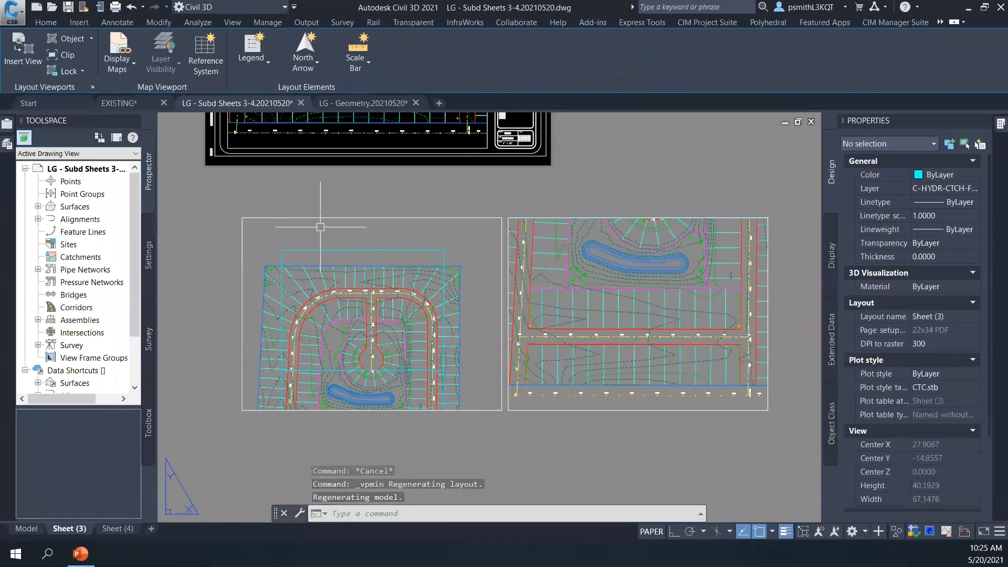
- Zoom the left copied viewport to a window between opposite corner endpoints of the cyan sheet outline, and return to paper space
double_click(320, 227)
type("ZOOM")
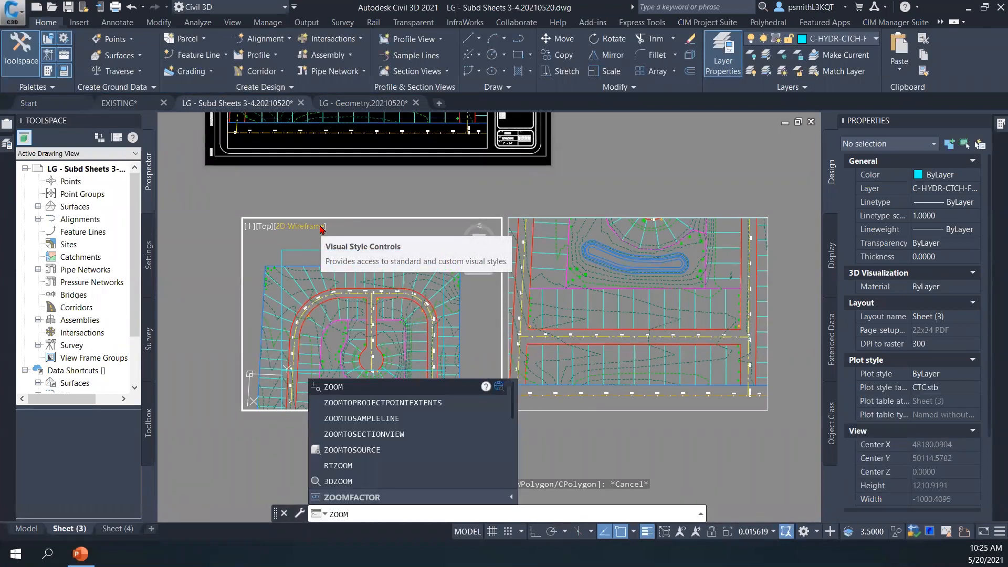
key("BackSpace")
key("BackSpace")
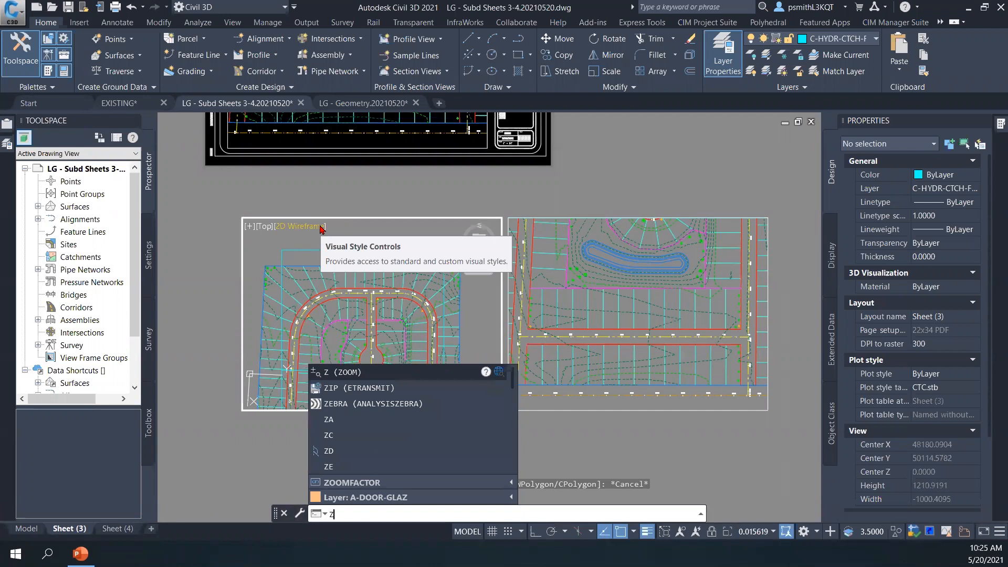
key("Return")
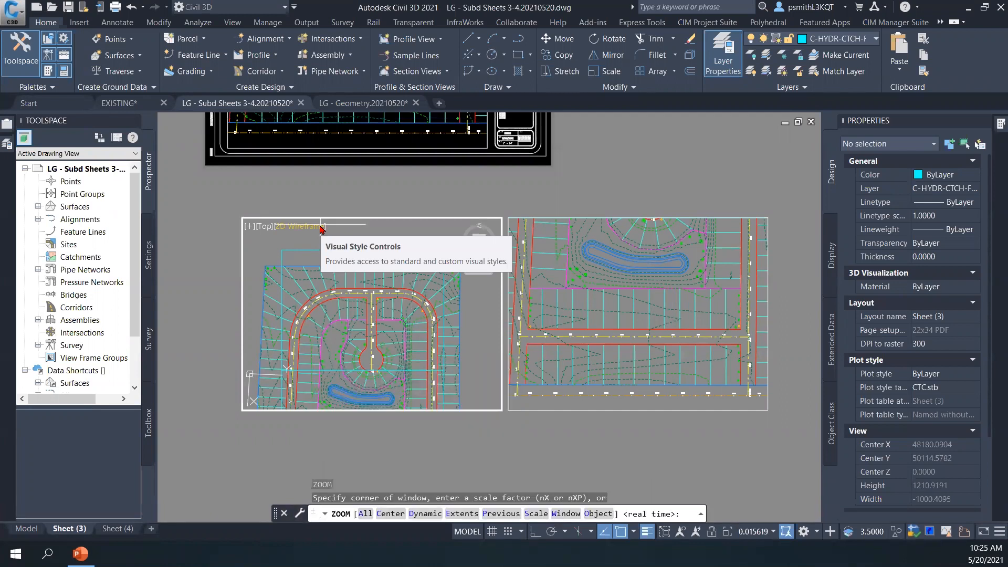
key("Return")
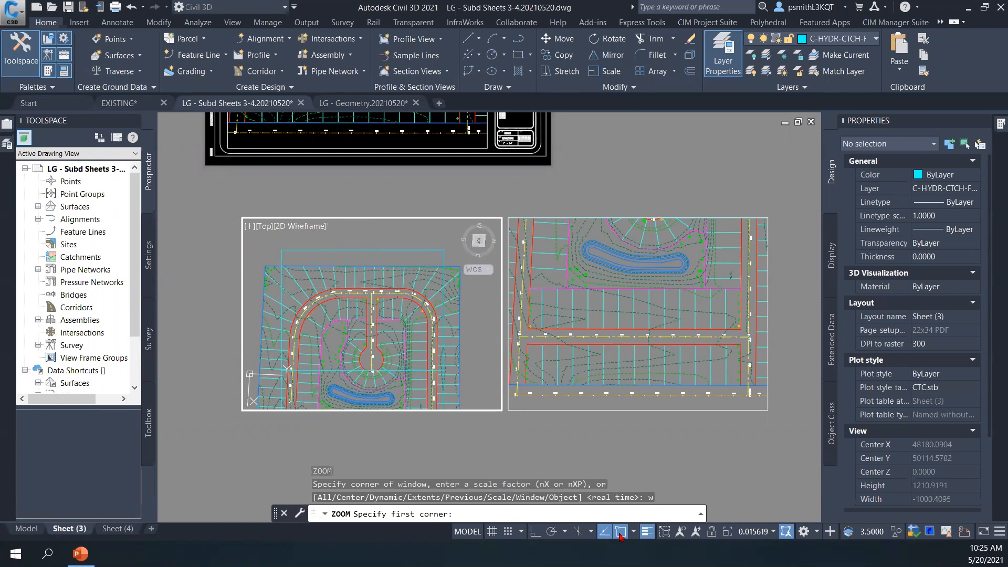
right_click(281, 250, "shift")
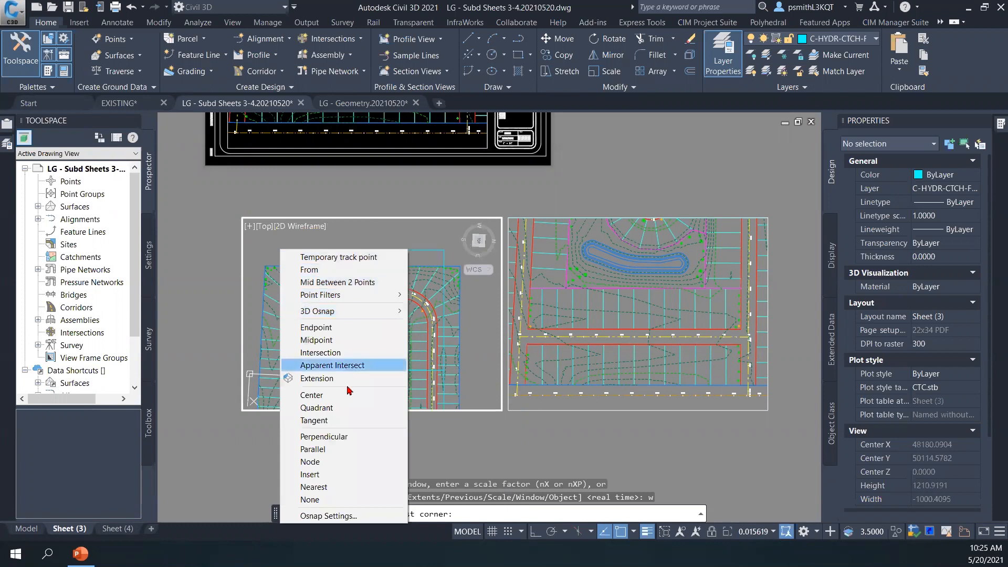
left_click(325, 328)
left_click(287, 251)
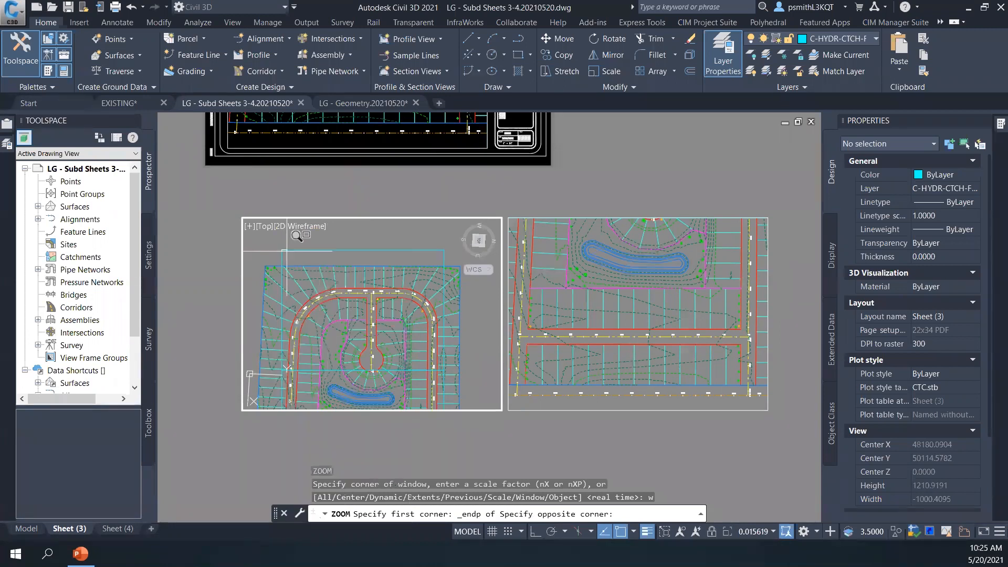
right_click(440, 367, "shift")
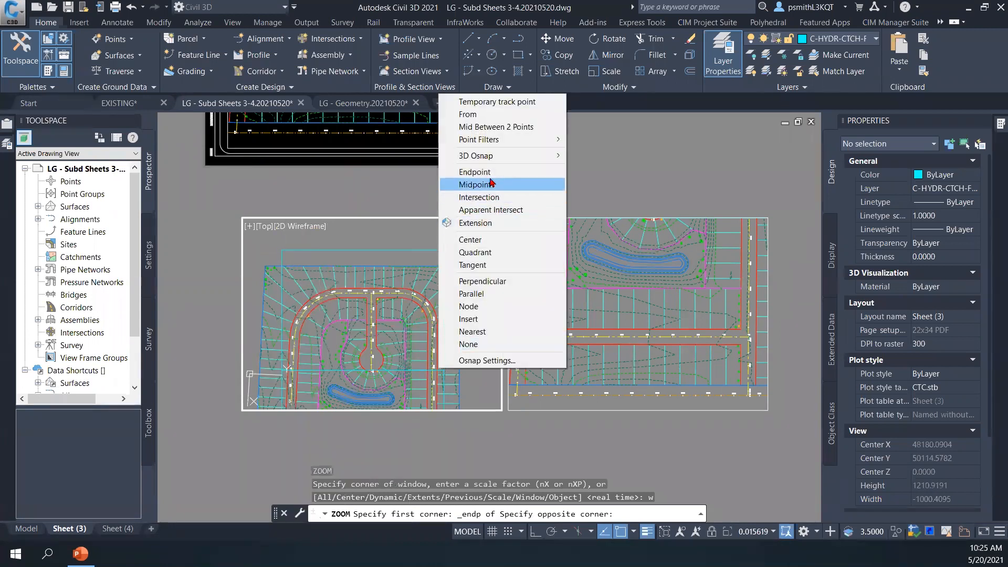
left_click(489, 173)
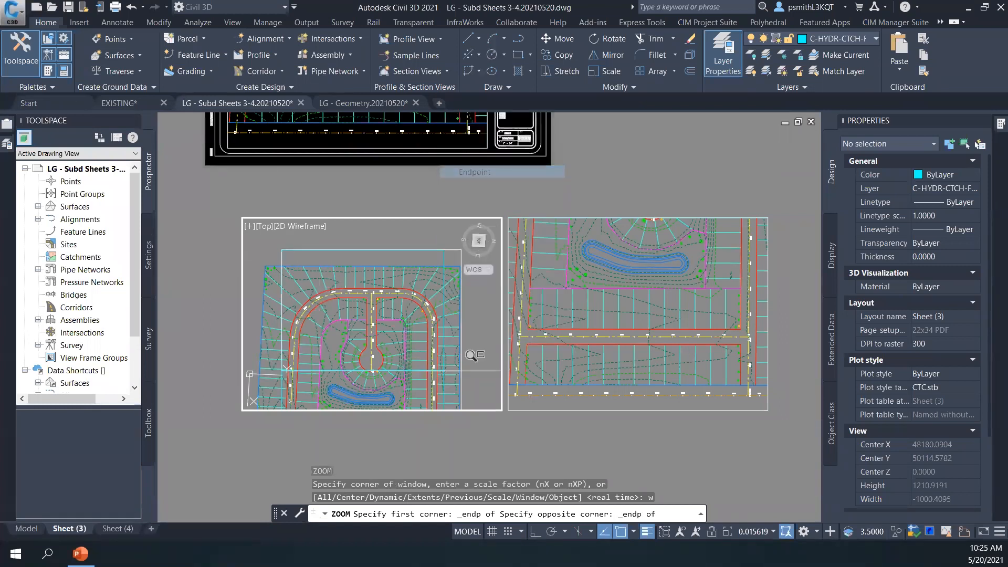
left_click(460, 370)
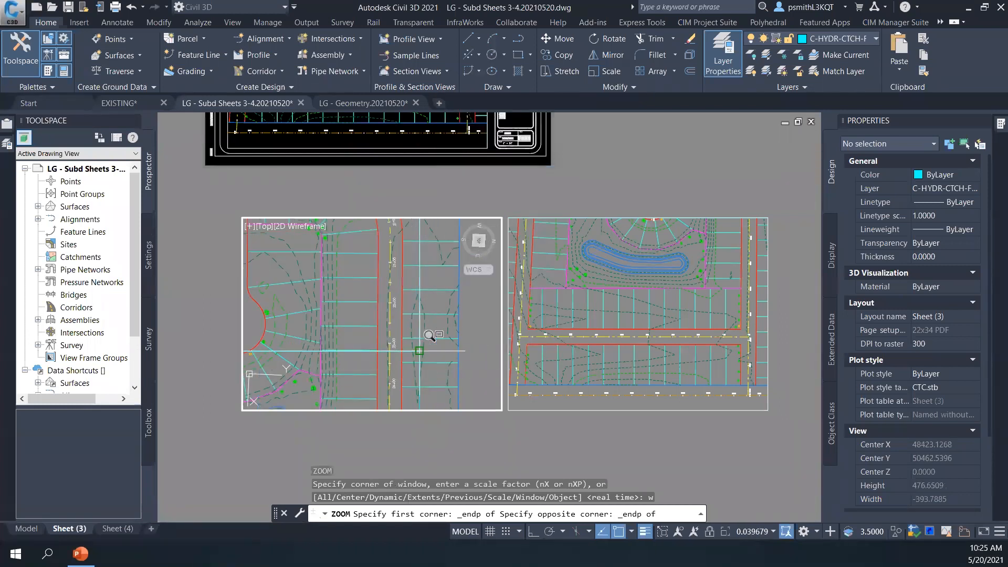
left_click(419, 351)
double_click(526, 446)
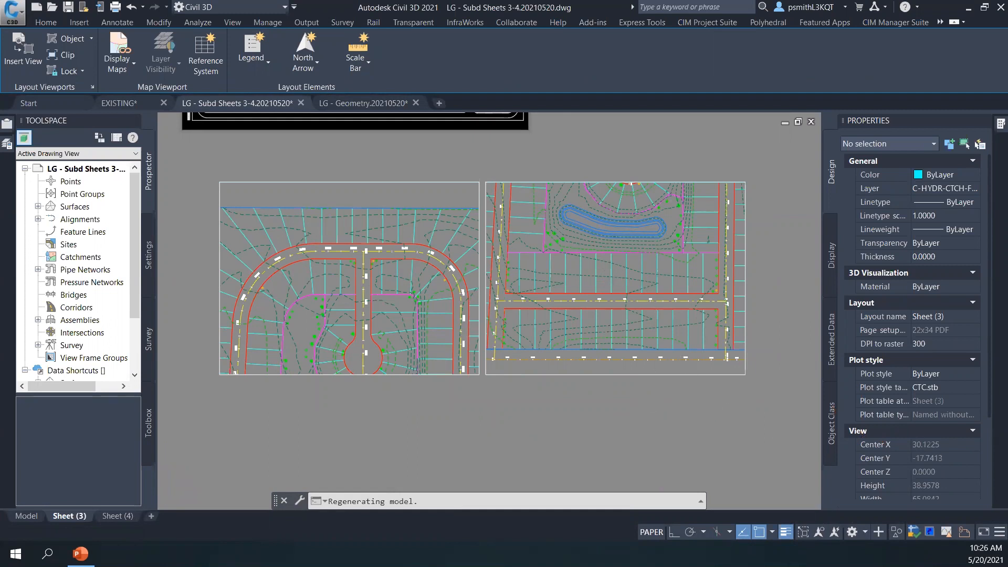
- Check the left copied viewport's scale in its properties and clear the selection
scroll(643, 406, "down", 2)
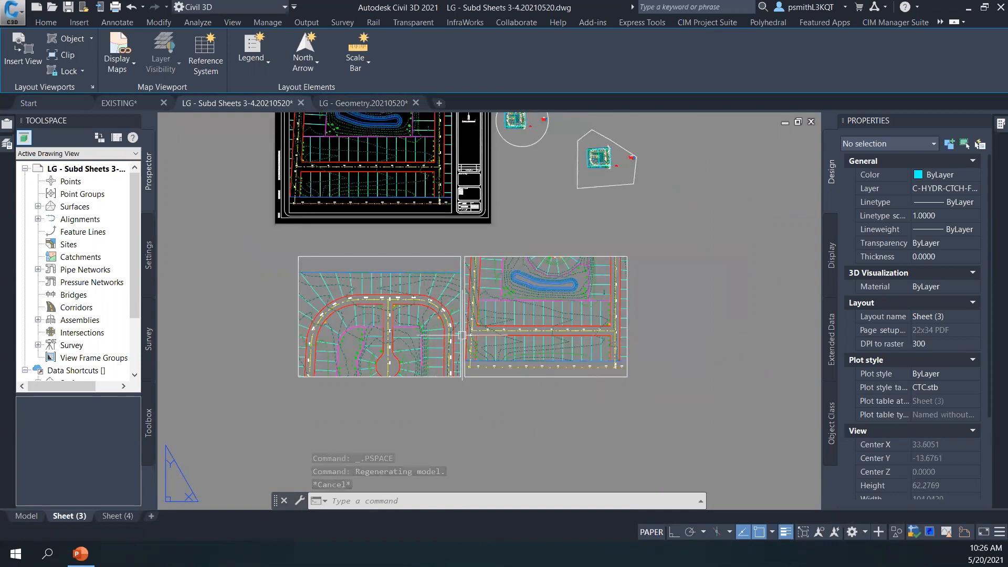
left_click(416, 250)
left_click(419, 253)
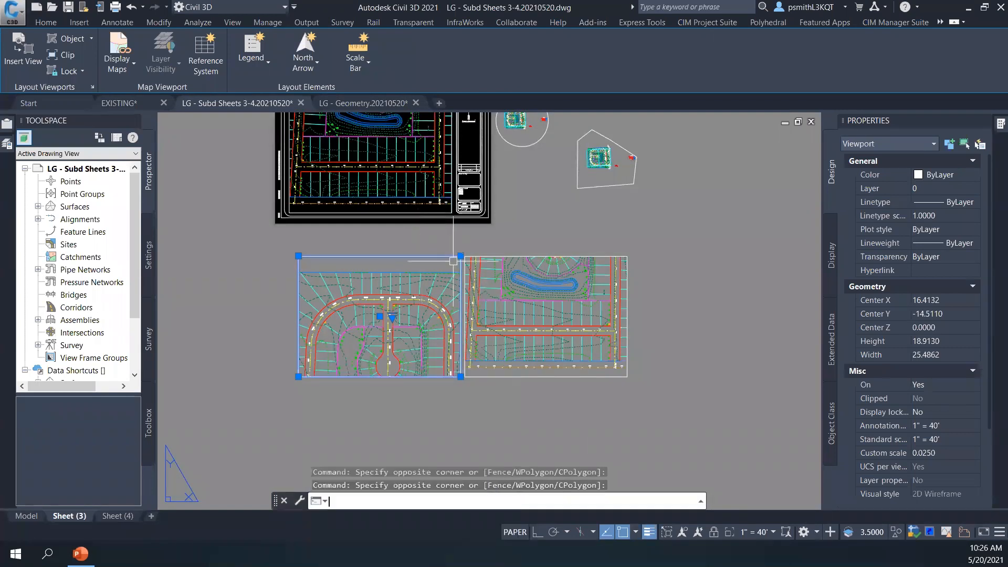
key("Escape")
key("Escape")
key("Escape")
- Move the right copied viewport directly beneath the left one, placing its upper-right corner on the other's lower-right corner
middle_click_drag(686, 309, 660, 256)
left_click(602, 282)
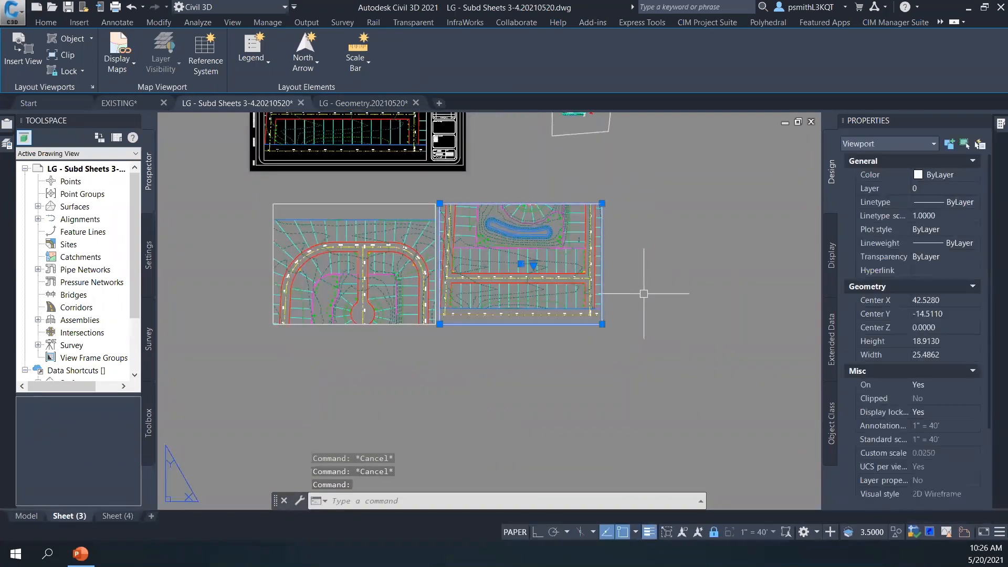
type("m")
key("Return")
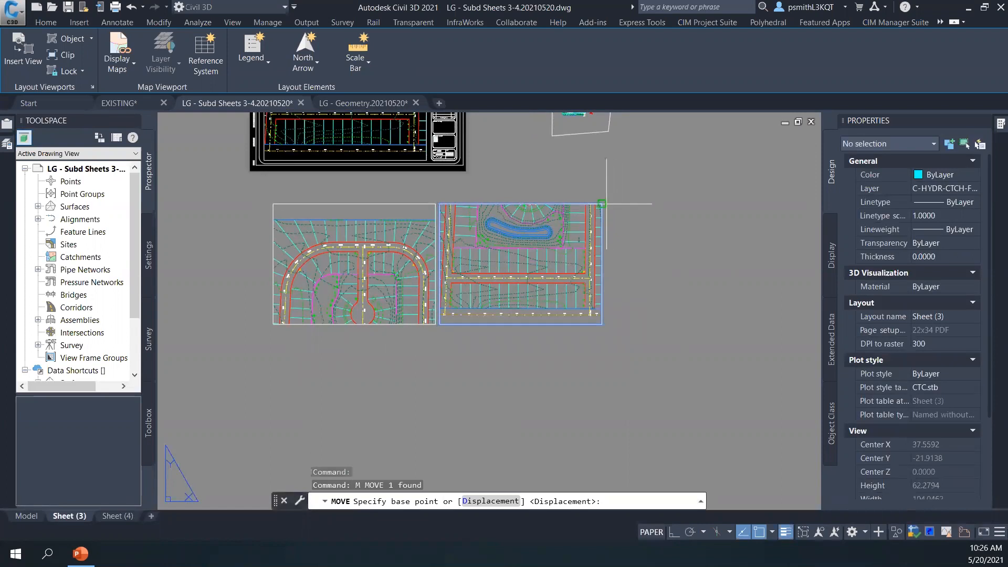
left_click(602, 204)
left_click(436, 324)
mouse_move(494, 326)
middle_mouse_down()
mouse_move(518, 299)
mouse_move(480, 313)
middle_mouse_up()
key("Escape")
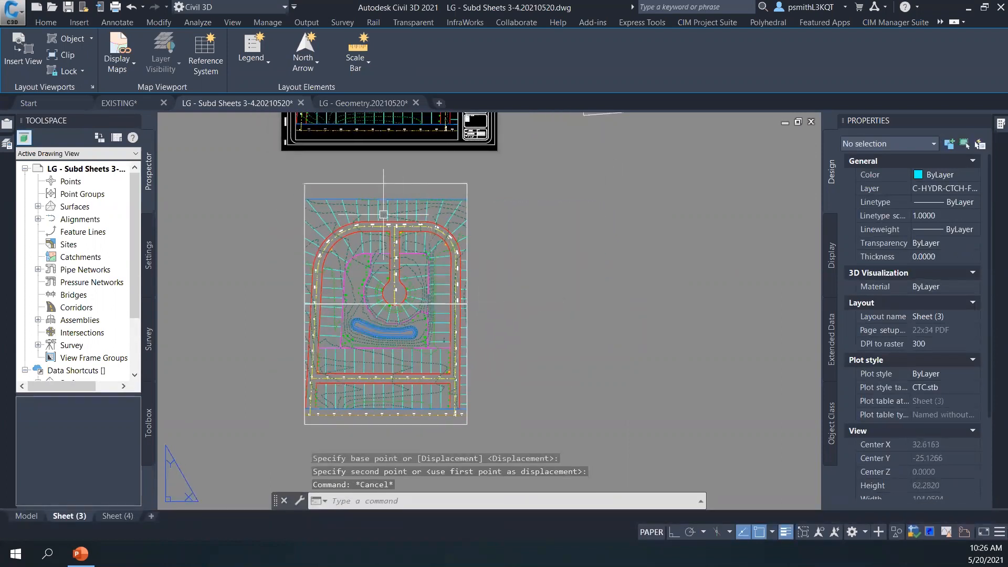
double_click(377, 198)
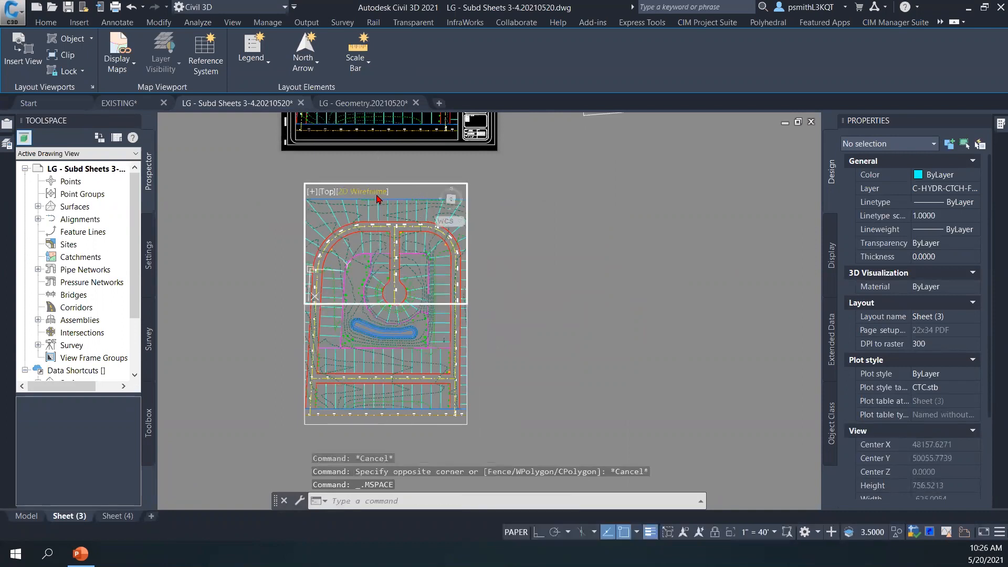
double_click(498, 242)
key("Escape")
left_click(443, 198)
key("Escape")
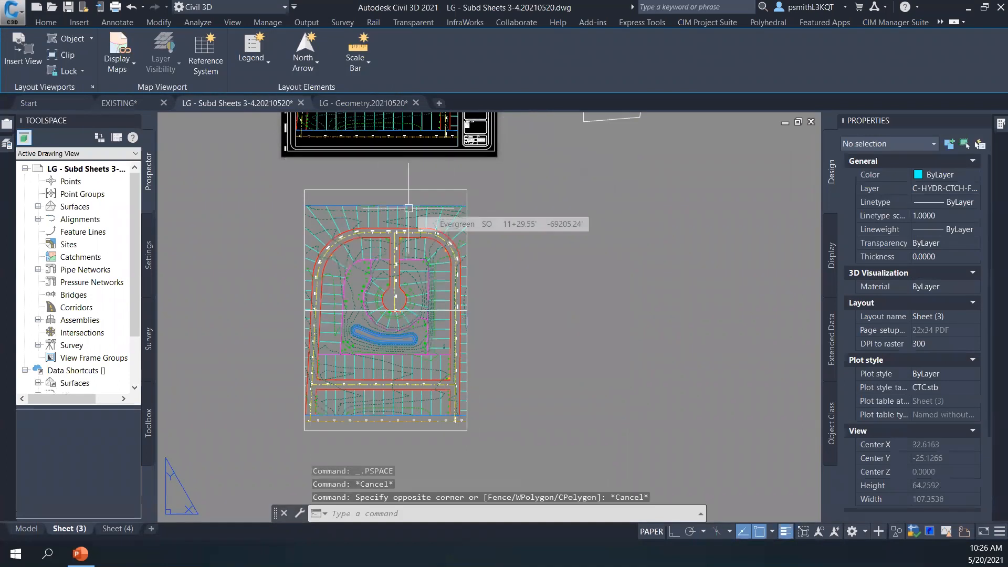
left_click(403, 369)
key("Escape")
left_click(399, 228)
double_click(399, 310)
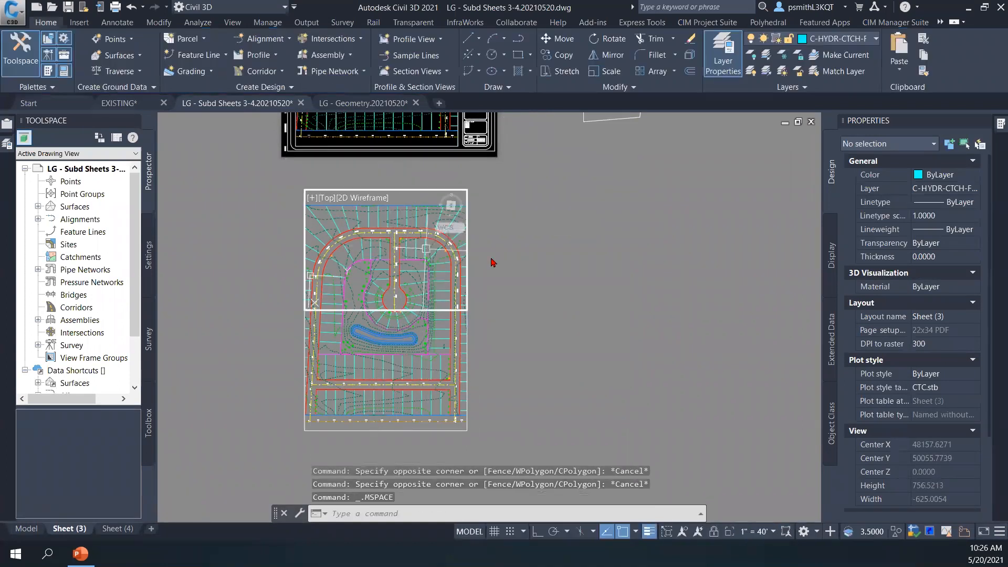
double_click(535, 269)
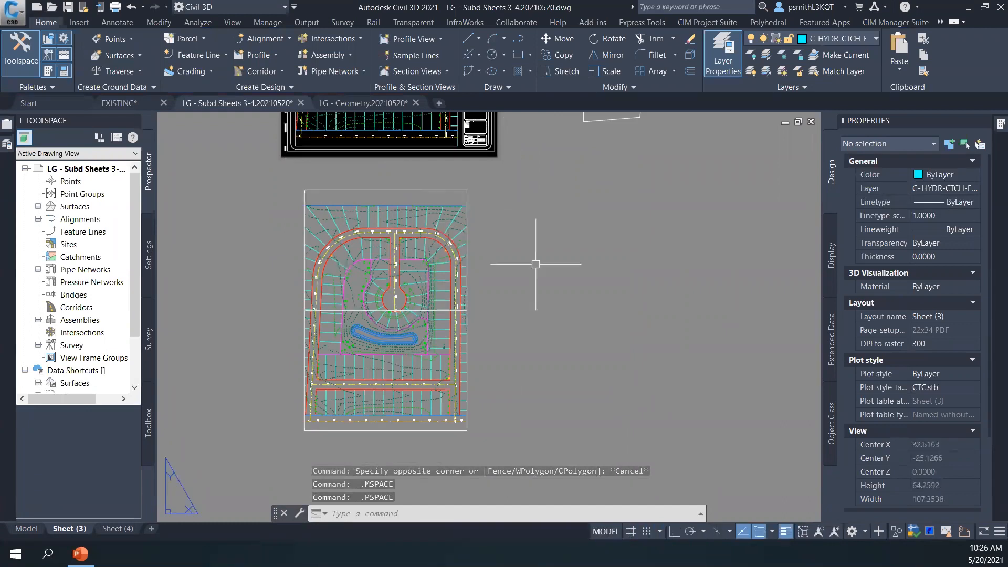
- Activate the upper viewport and examine the viewport override columns for color, linetype, lineweight and transparency in the Layer Properties Manager
scroll(379, 199, "up", 2)
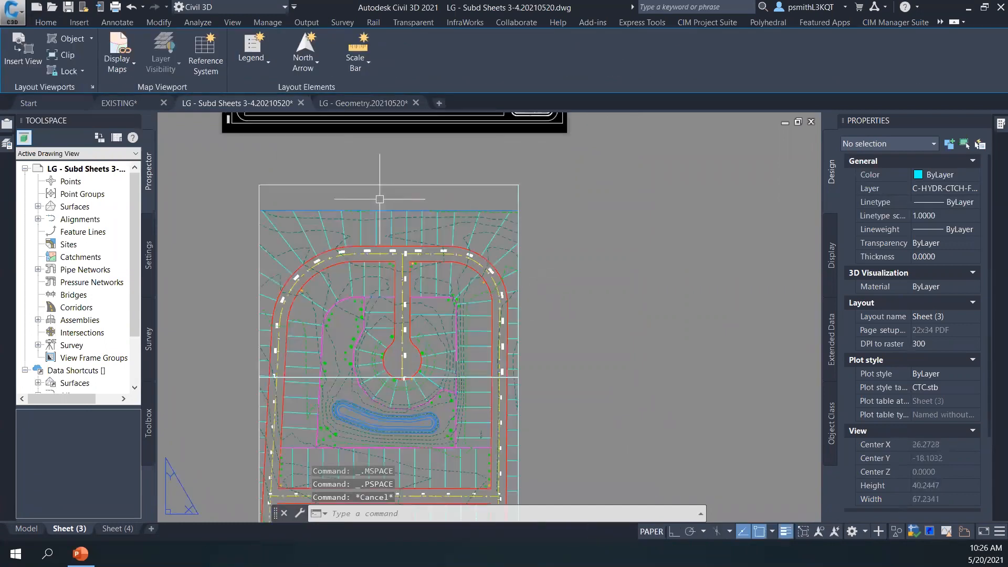
double_click(379, 199)
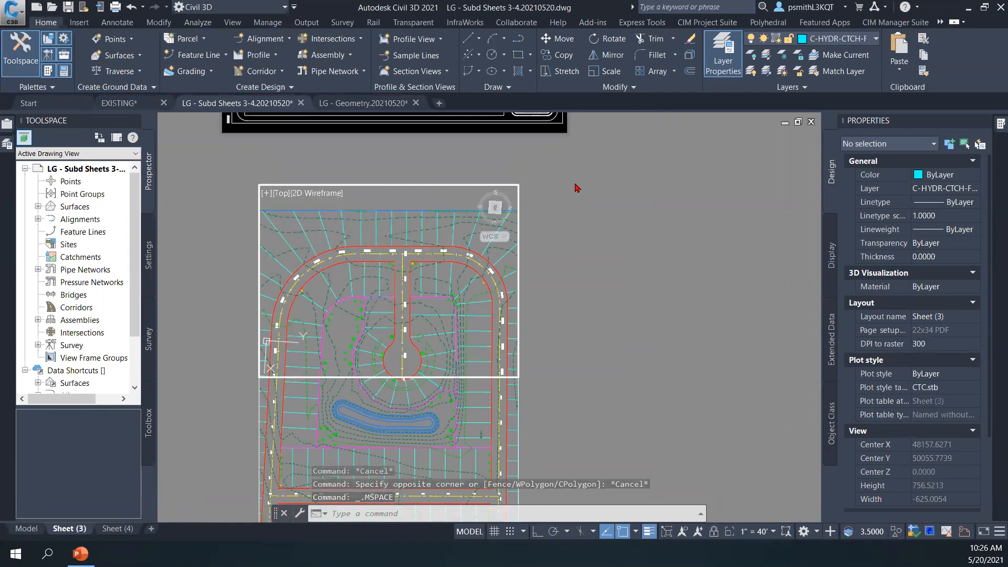
left_click(6, 145)
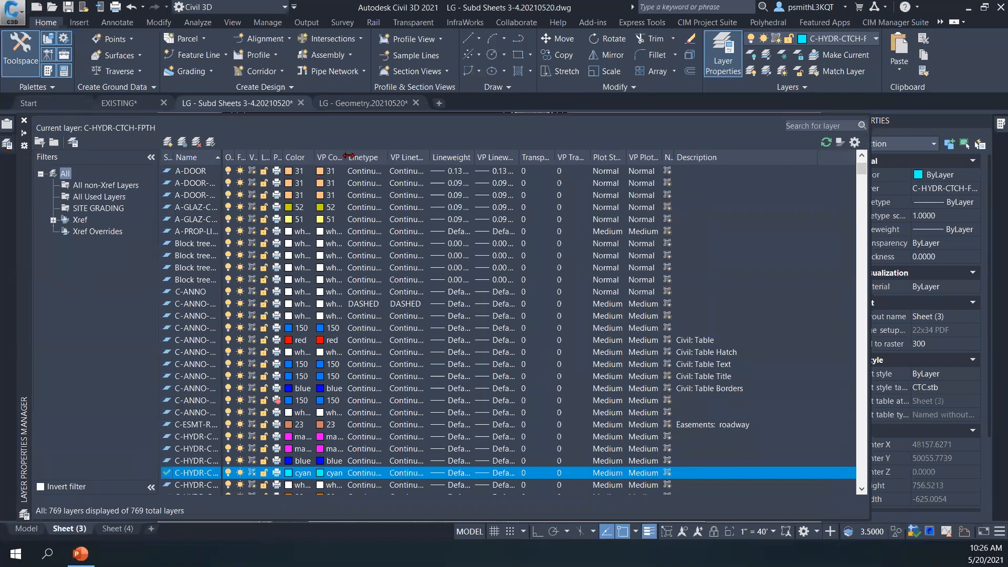
left_click_drag(368, 154, 408, 157)
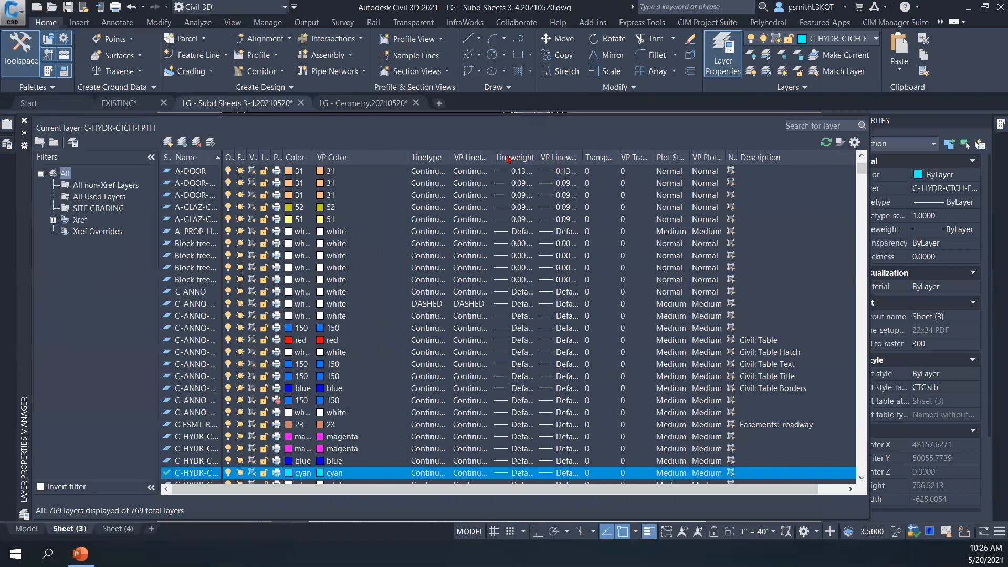
left_click_drag(409, 157, 369, 157)
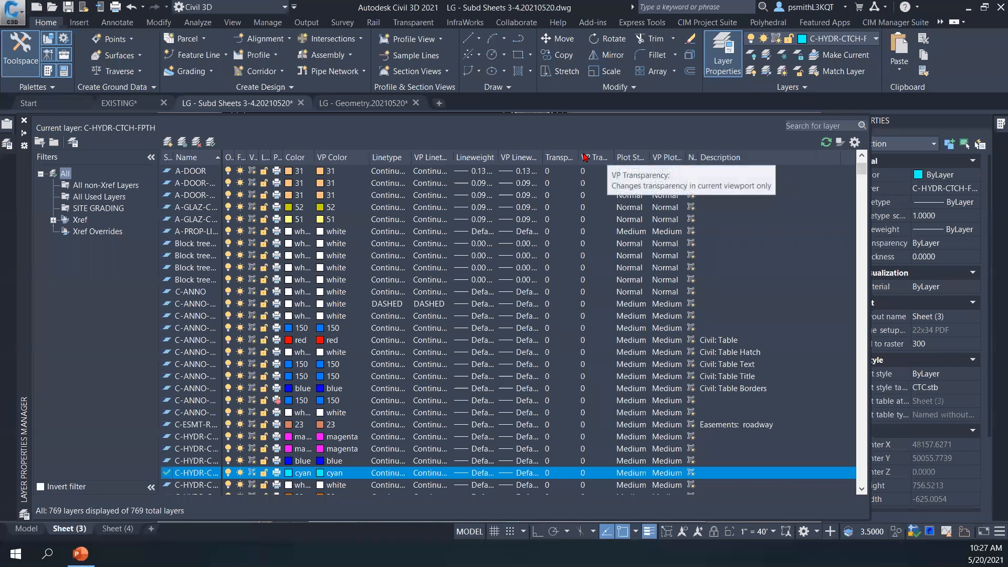
left_click(334, 174)
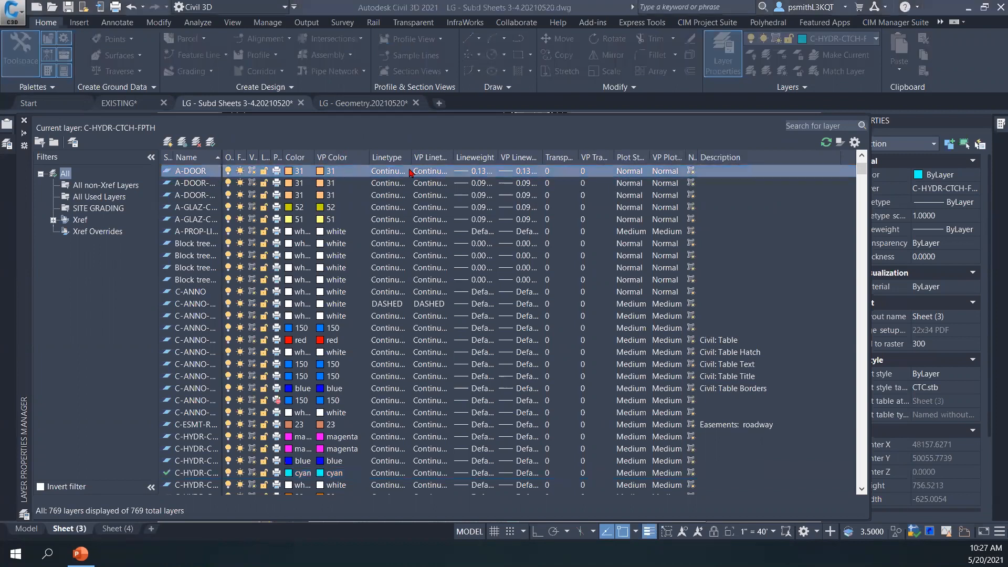
left_click(24, 121)
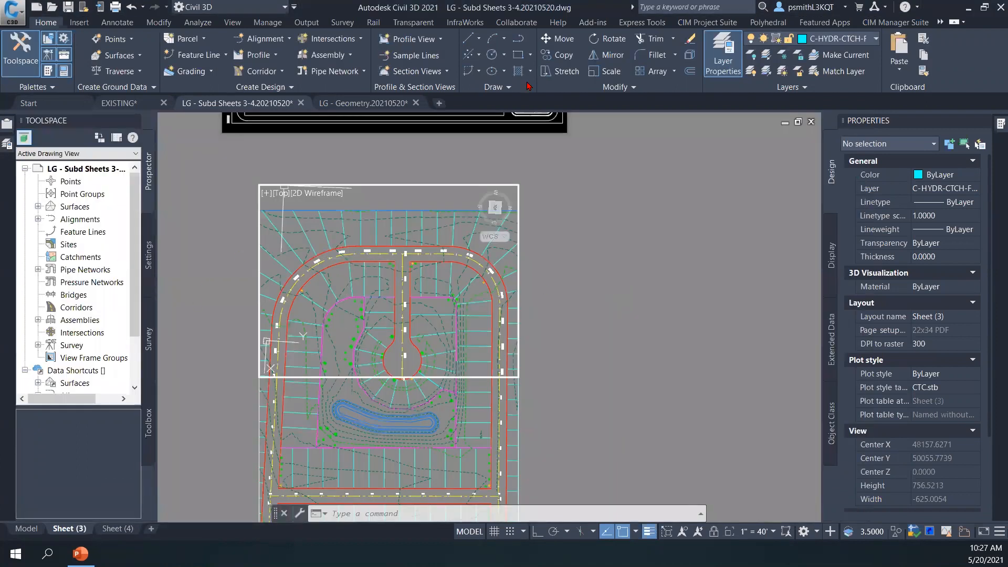
- Sort the layers by VP Color, select all of them, and override their viewport color with grey in the upper viewport
left_click(722, 55)
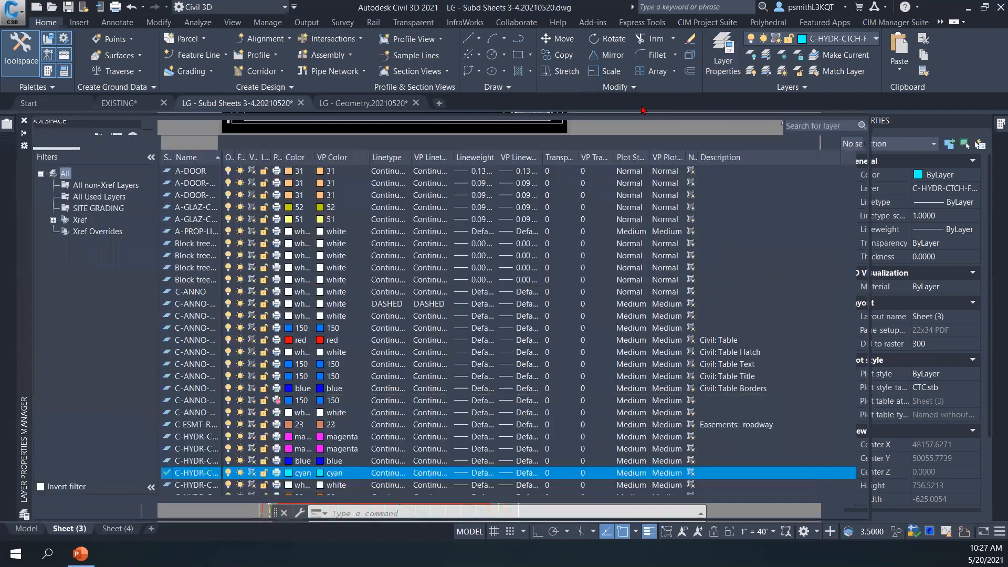
left_click(339, 159)
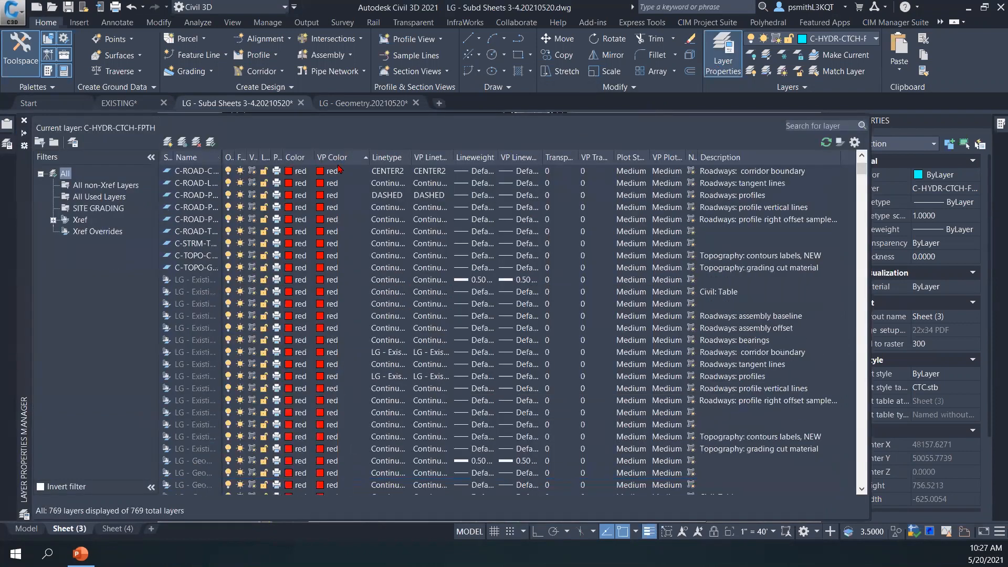
left_click(345, 173)
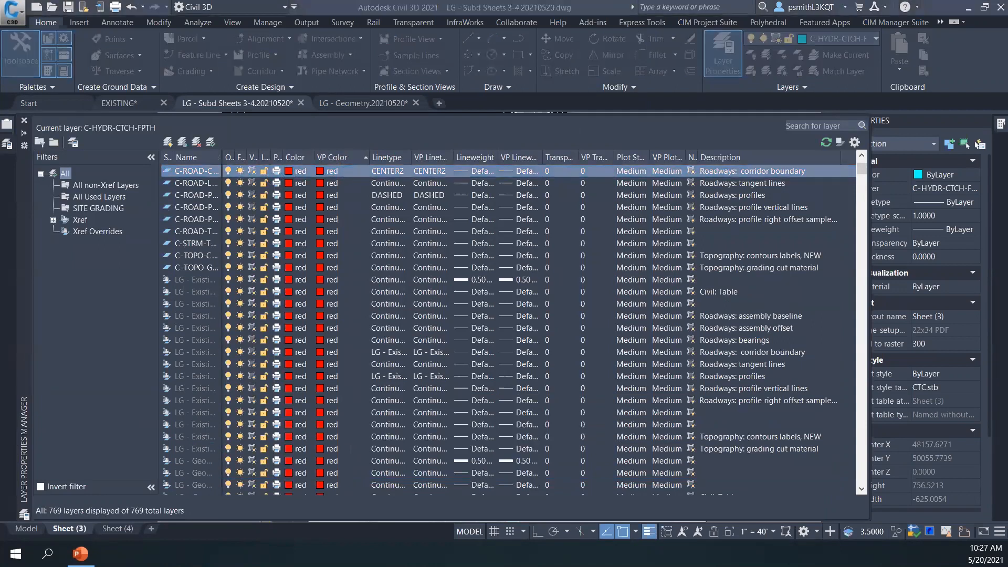
left_click(350, 176)
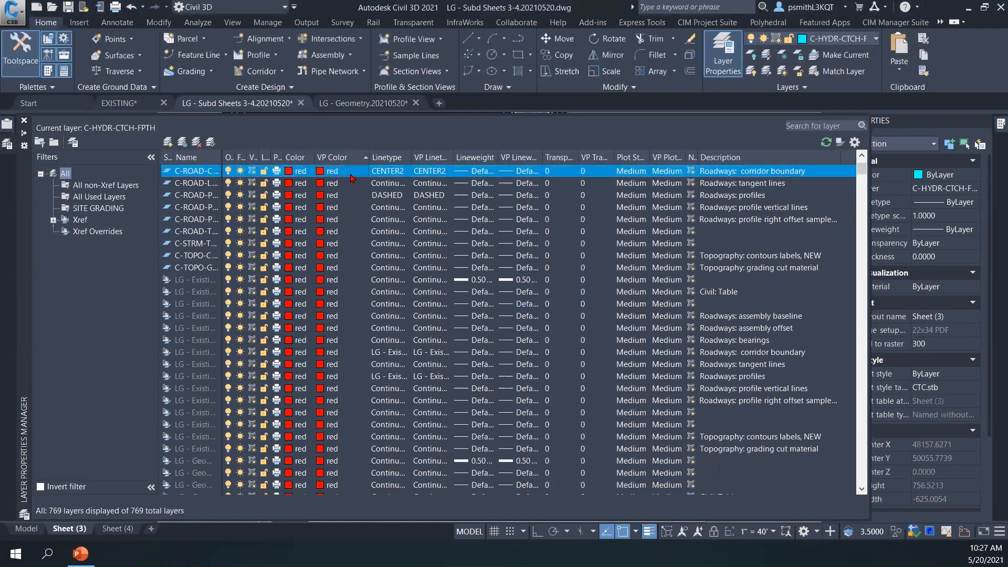
key("ctrl+a")
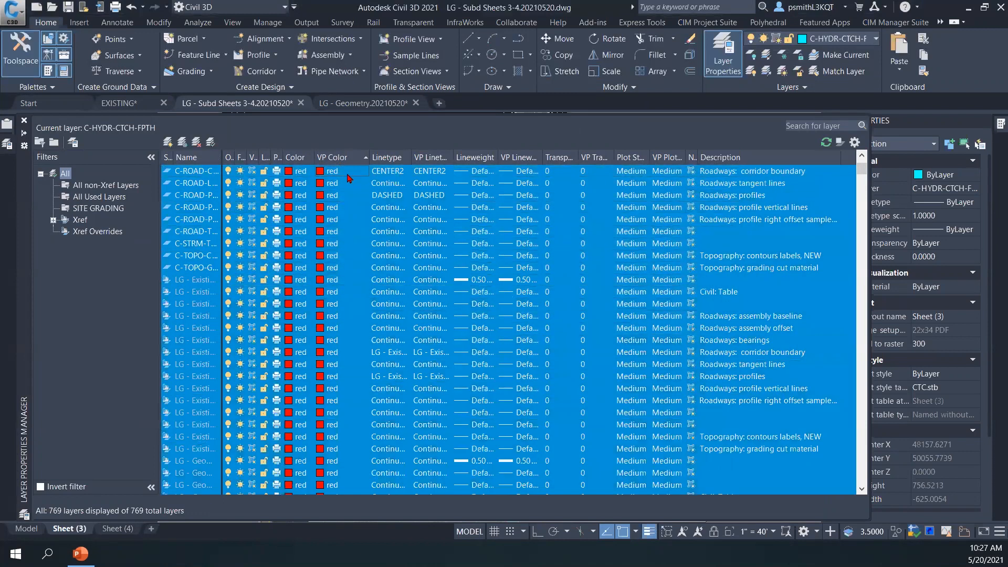
left_click(320, 171)
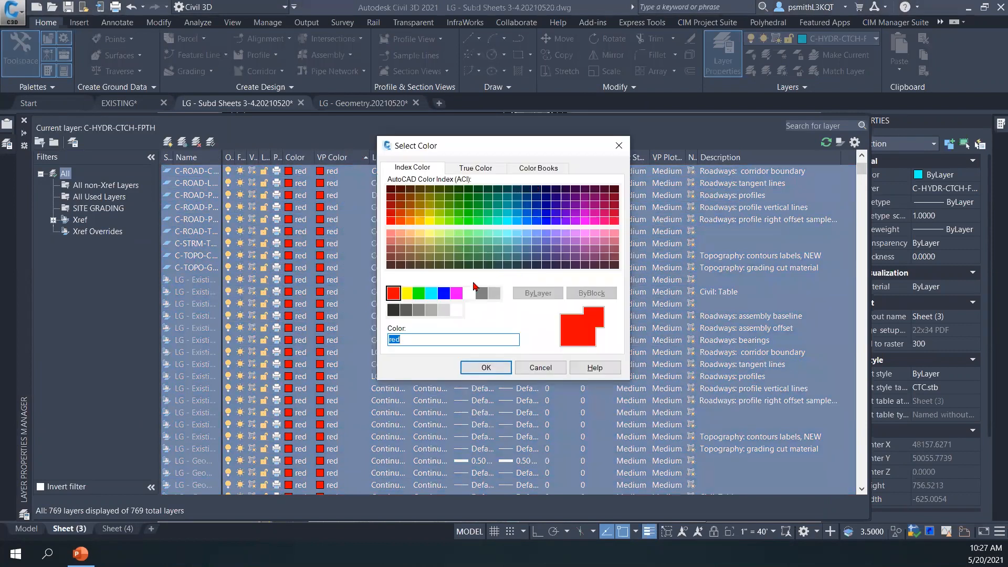
left_click(419, 310)
left_click(481, 367)
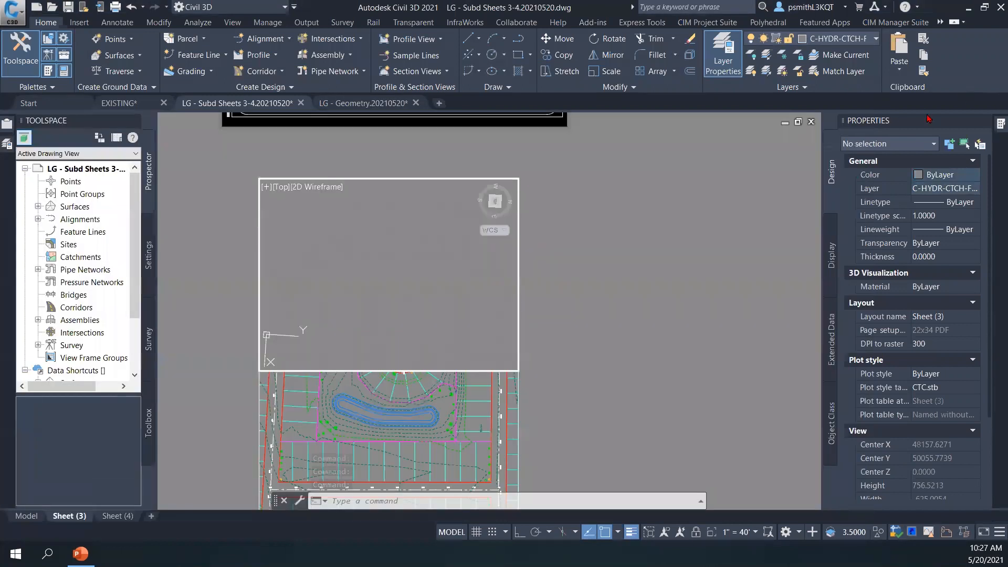
- Return to paper space and compare the grey overridden upper viewport on Sheet (3) with the full-color viewport beneath it
double_click(579, 292)
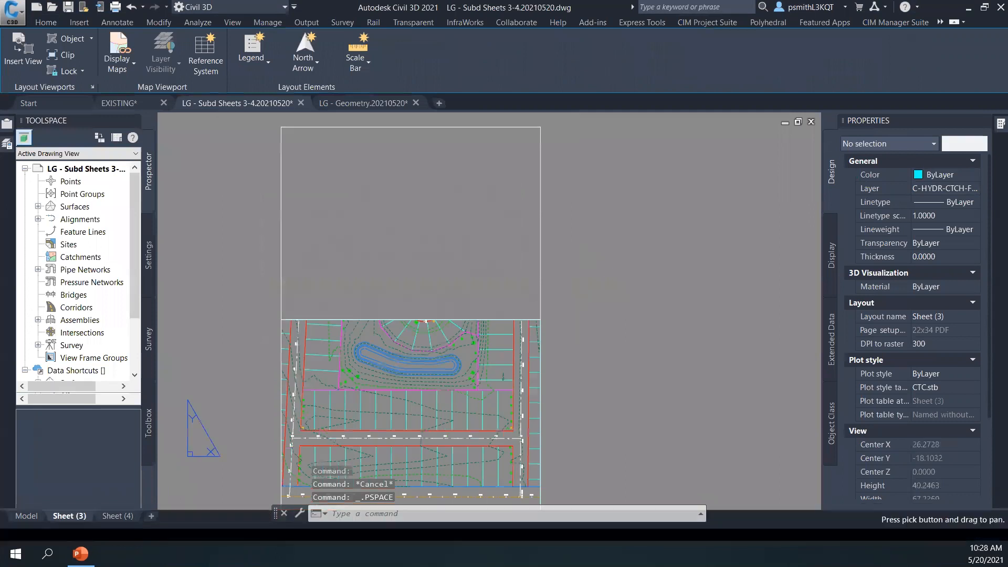
scroll(589, 222, "down", 1)
left_click(596, 156)
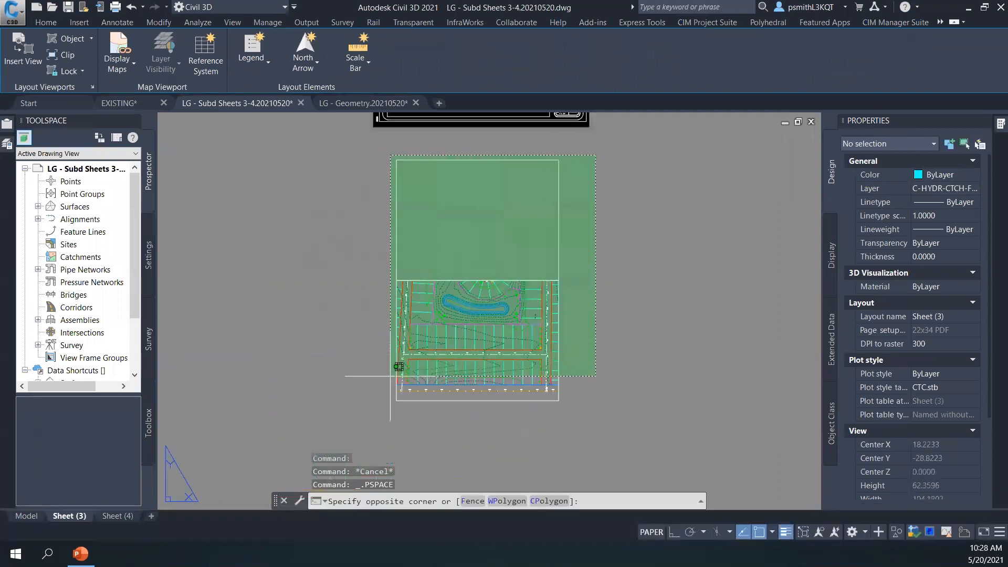
key("Escape")
middle_click_drag(569, 180, 570, 211)
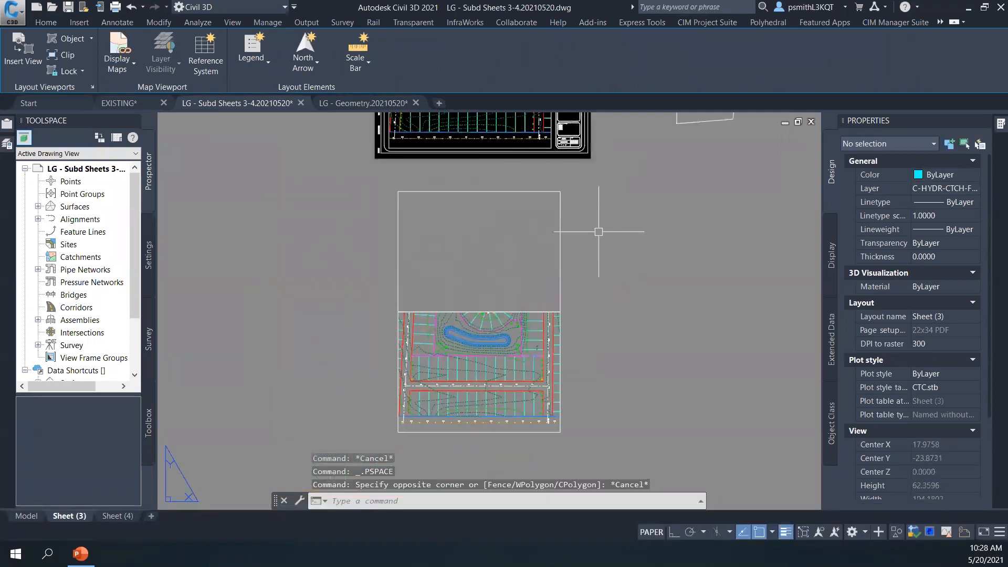
scroll(580, 308, "up", 5)
middle_click_drag(522, 303, 609, 299)
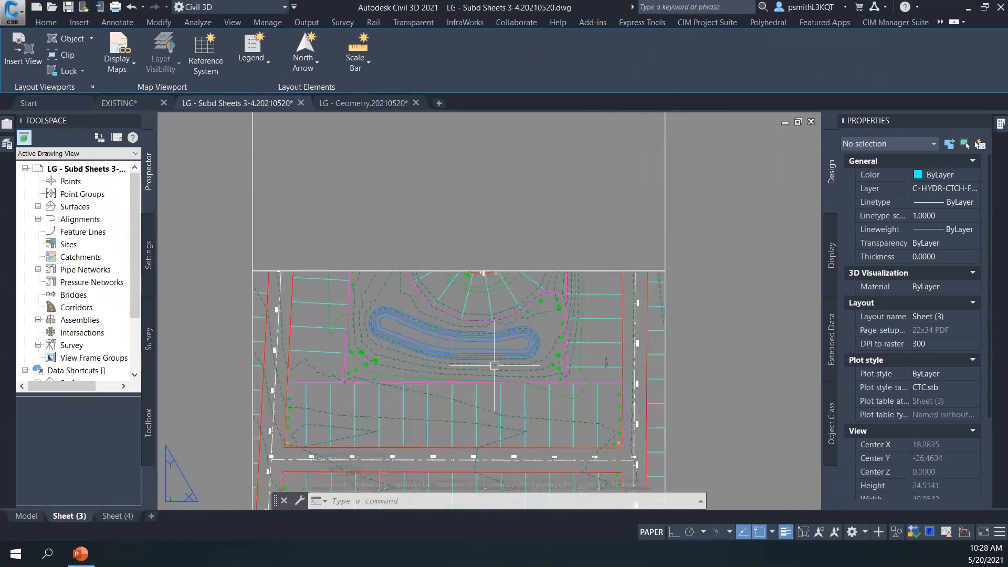
middle_click_drag(496, 367, 477, 304)
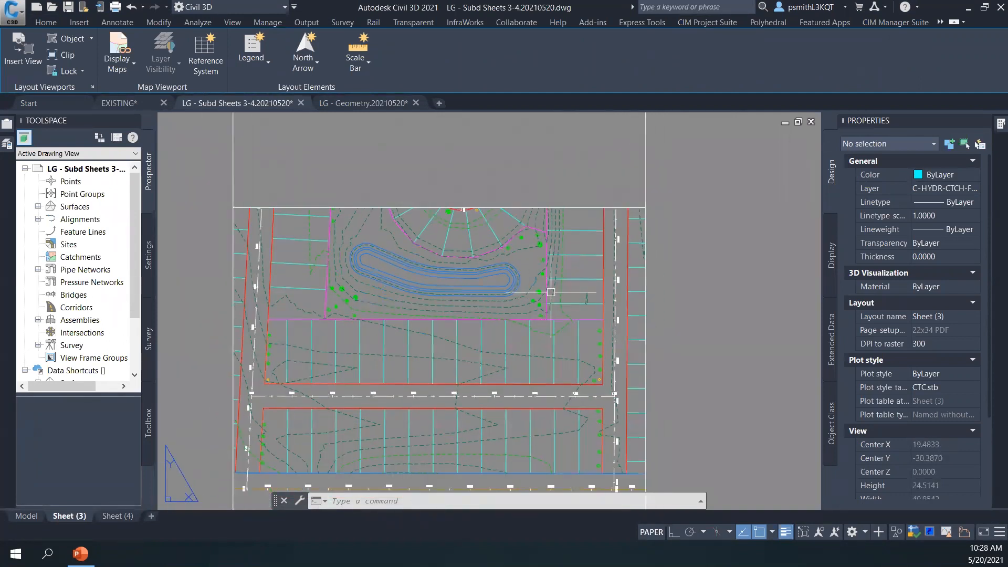
middle_click_drag(550, 292, 556, 309)
middle_click_drag(448, 233, 435, 350)
middle_click_drag(511, 326, 510, 362)
middle_click_drag(432, 330, 497, 314)
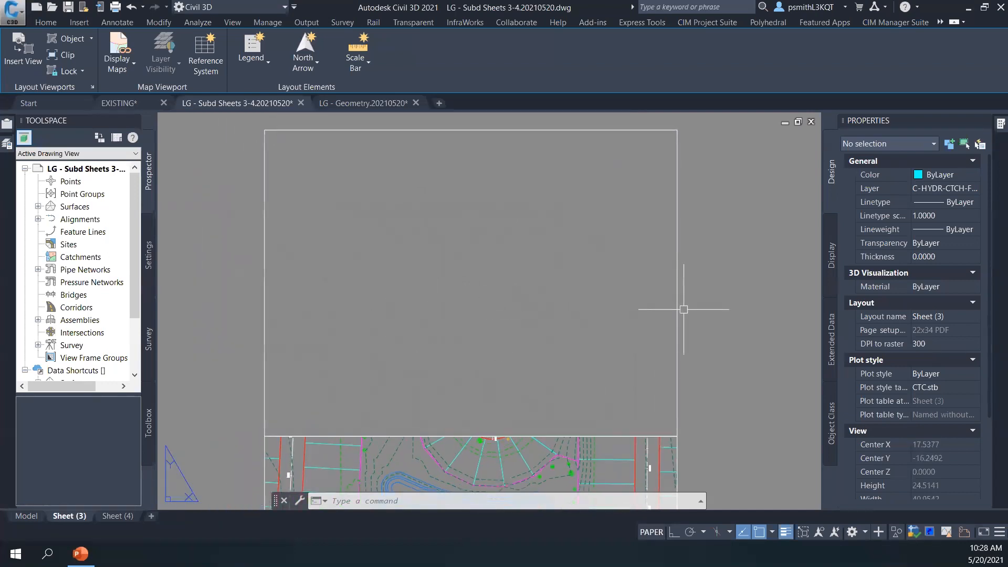
middle_click_drag(696, 299, 669, 300)
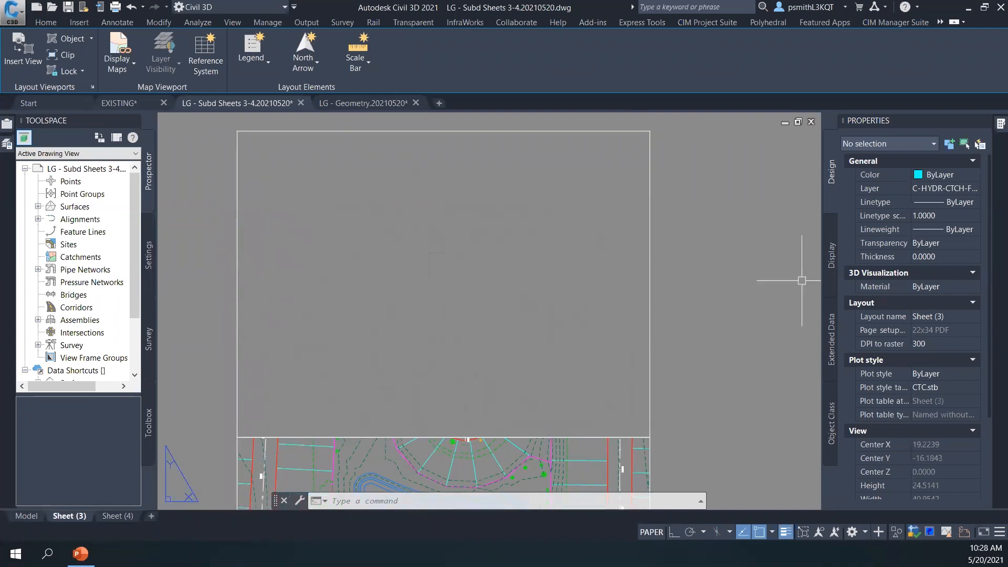
scroll(735, 275, "down", 2)
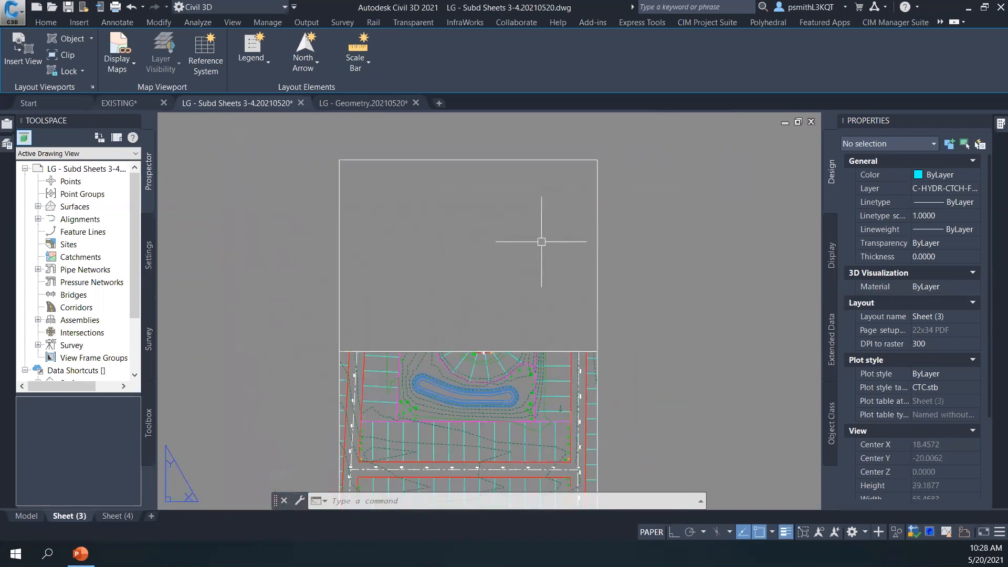
- Reactivate the upper viewport and widen the Color and VP Color columns in the Layer Properties Manager to compare both colors
left_click(513, 231)
key("Escape")
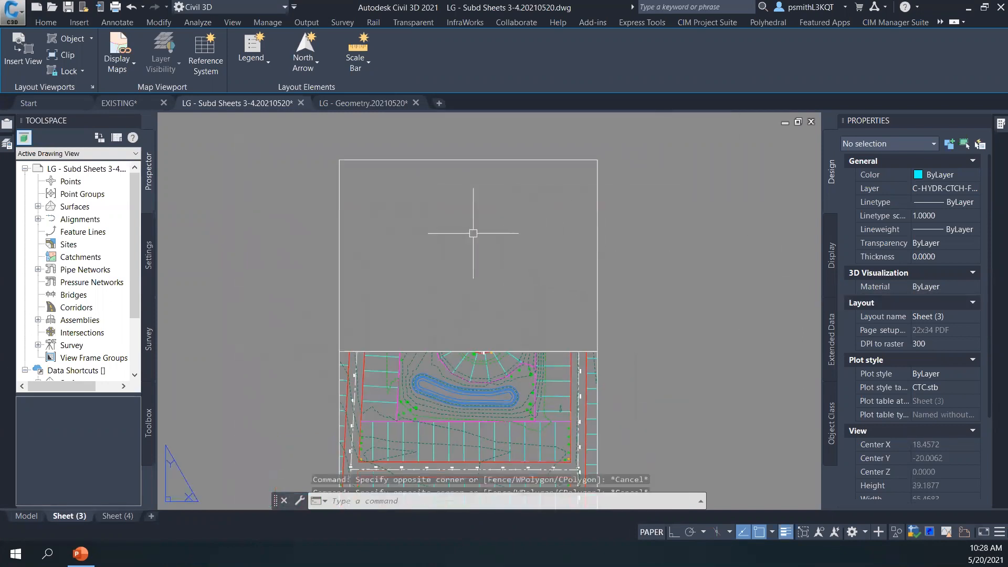
left_click(526, 160)
key("Escape")
middle_click_drag(557, 248, 512, 206)
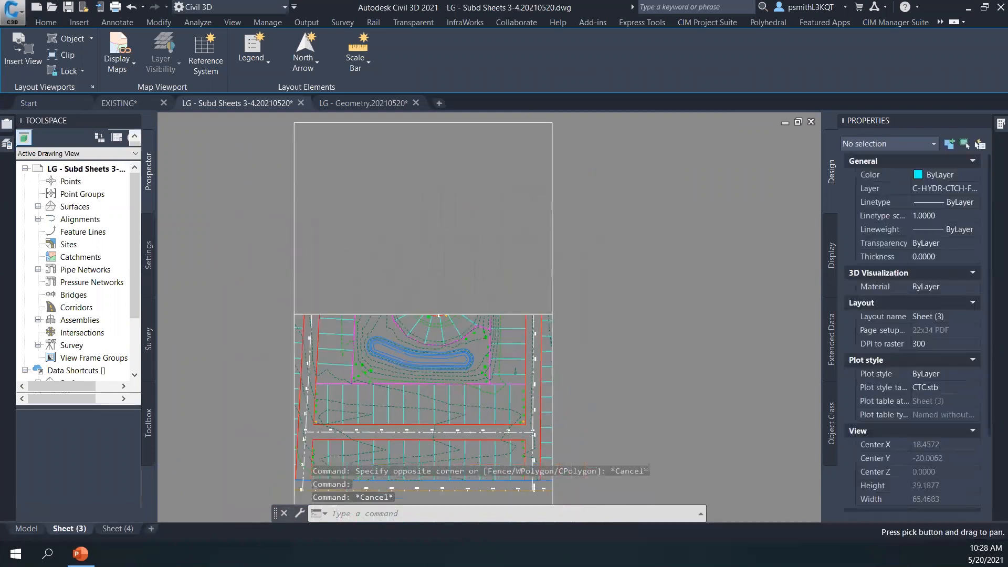
double_click(441, 275)
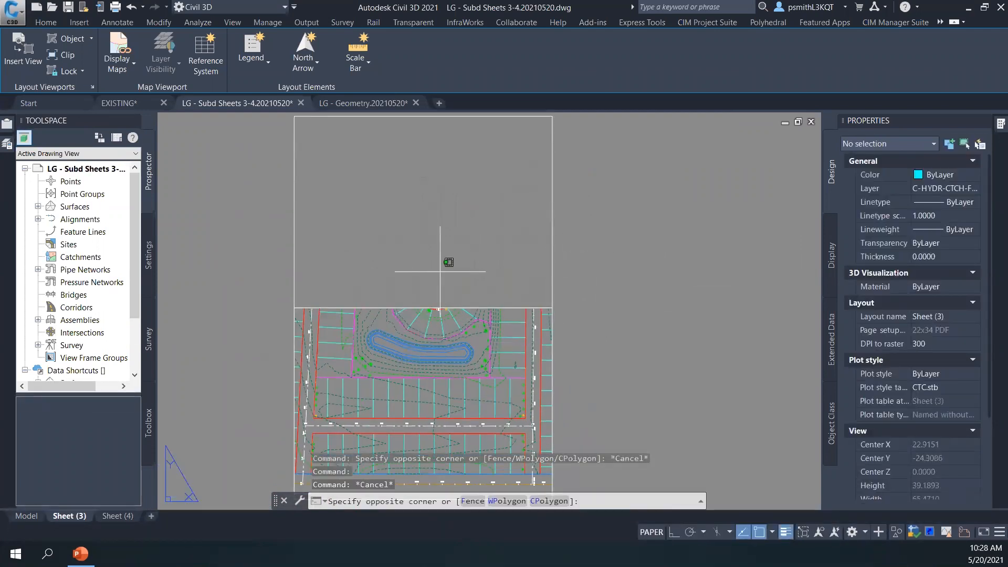
left_click(723, 63)
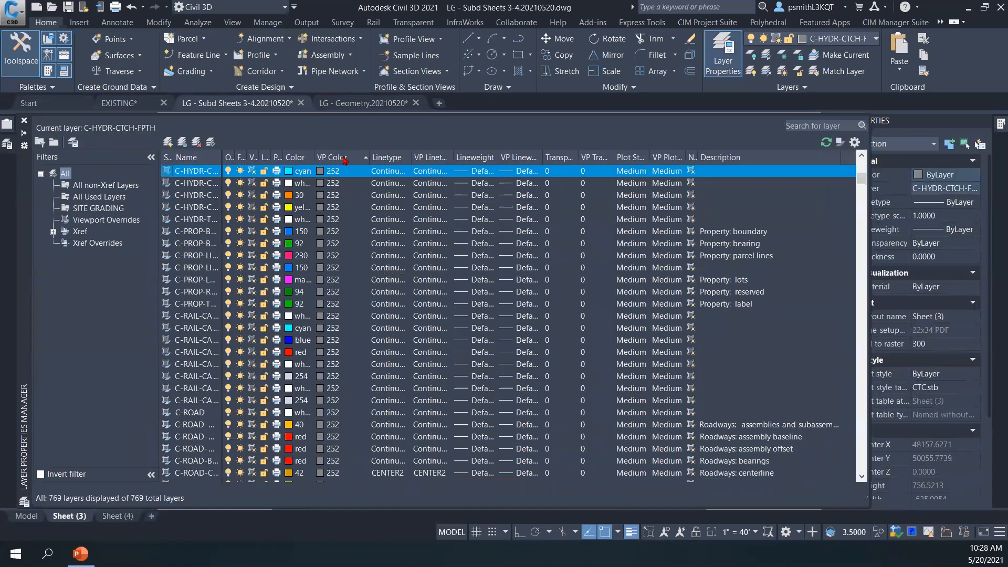
left_click_drag(369, 157, 384, 157)
left_click_drag(314, 157, 351, 158)
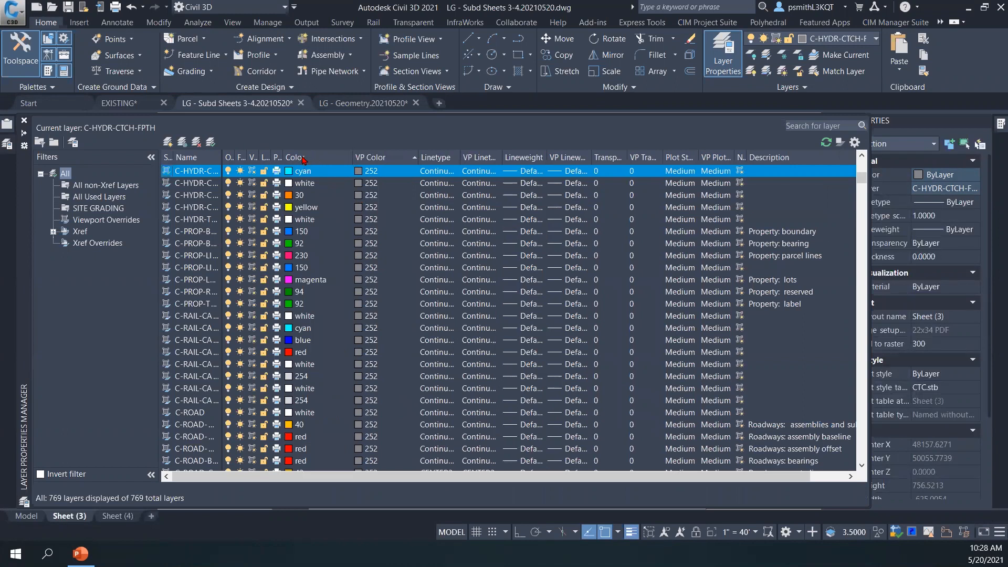
left_click_drag(282, 157, 308, 156)
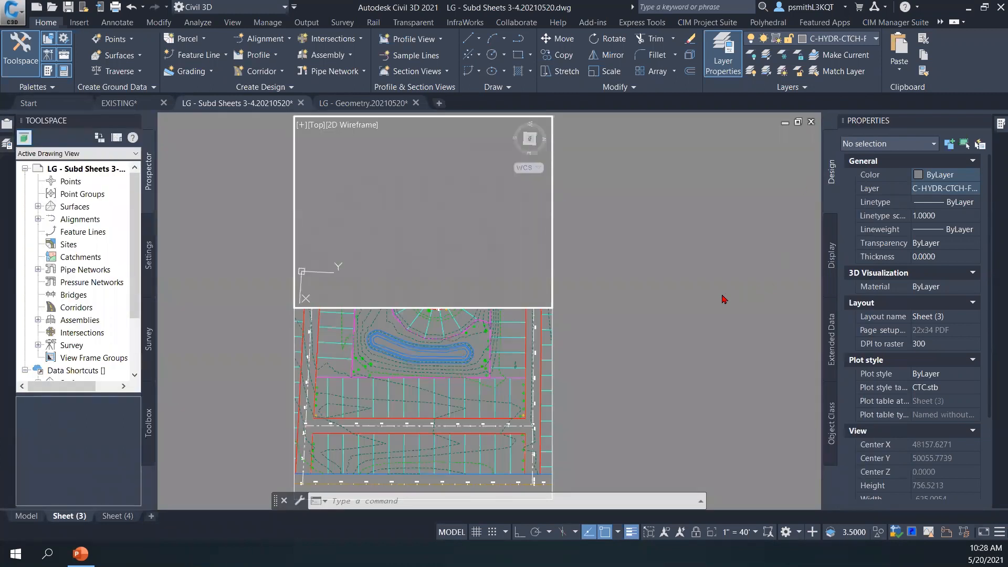
- Return to paper space and examine the titled sheet alongside its circular, rectangular and polygonal viewports
double_click(722, 294)
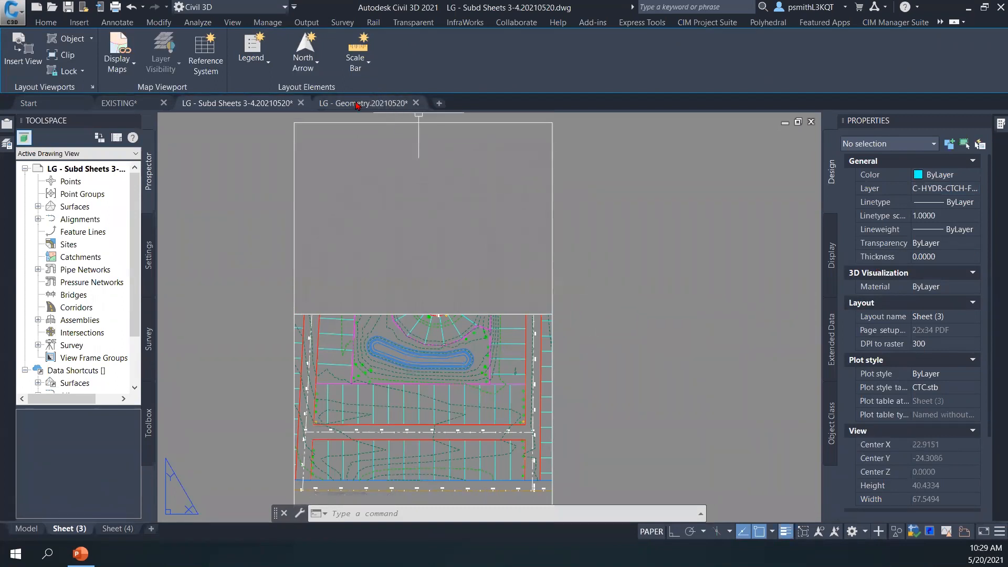
mouse_move(342, 106)
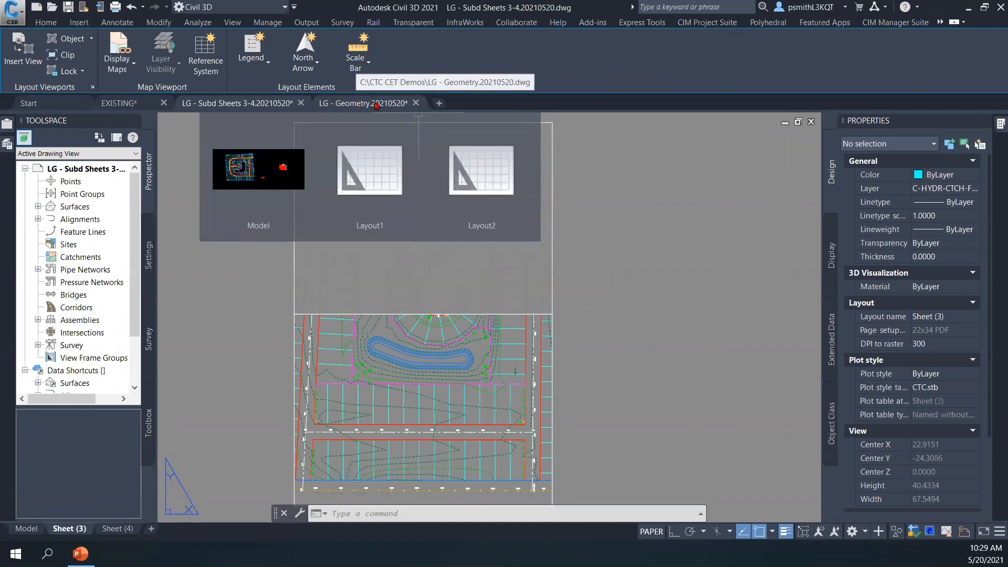
scroll(656, 279, "down", 2)
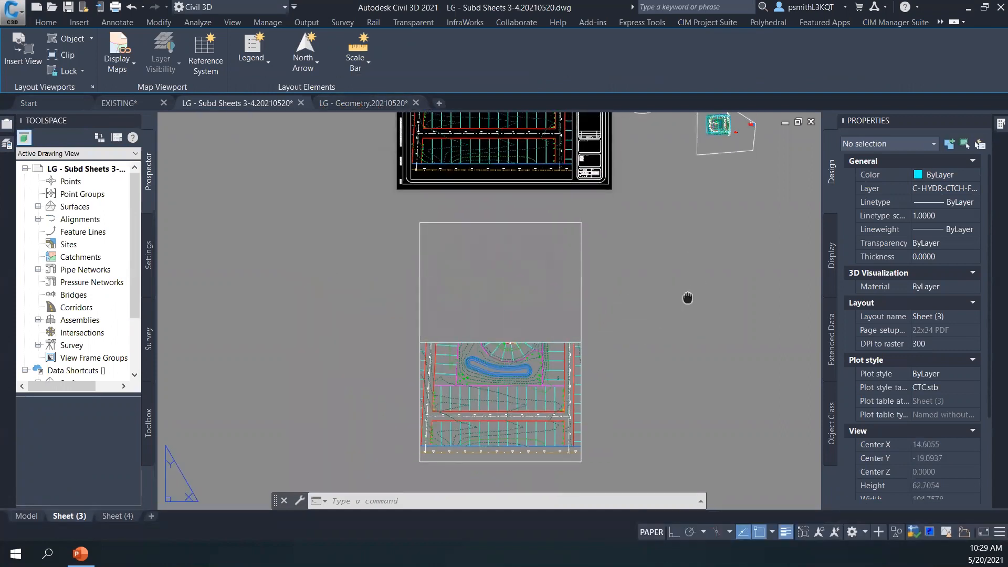
scroll(683, 304, "down", 3)
scroll(669, 298, "up", 3)
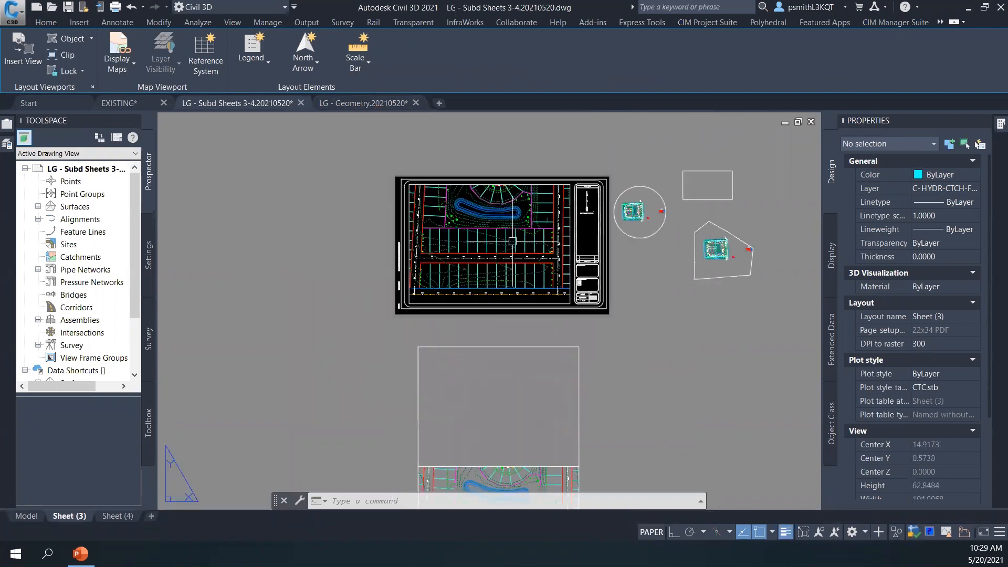
middle_click_drag(677, 337, 624, 338)
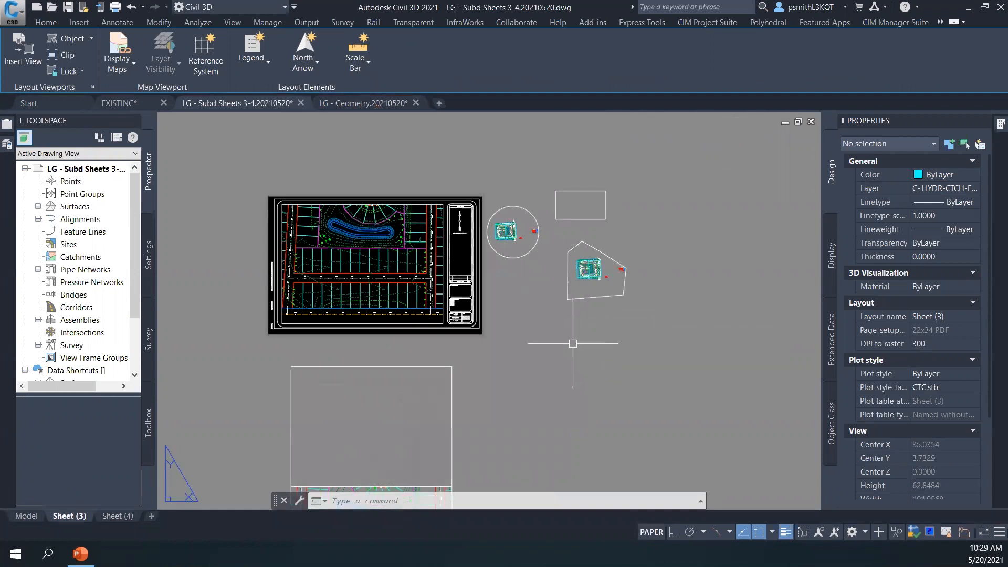
middle_click_drag(522, 300, 495, 319)
scroll(495, 319, "up", 2)
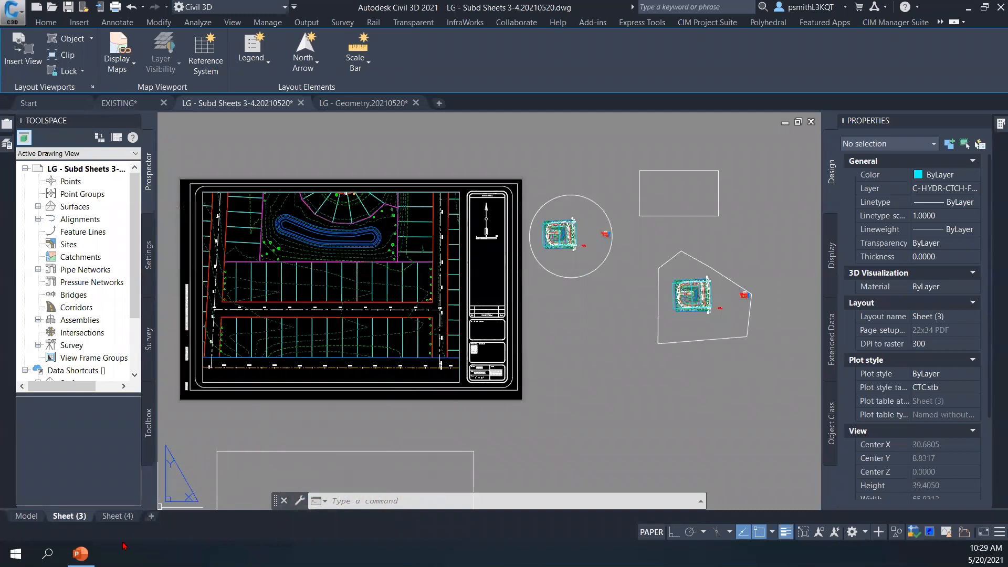
middle_click_drag(470, 465, 515, 458)
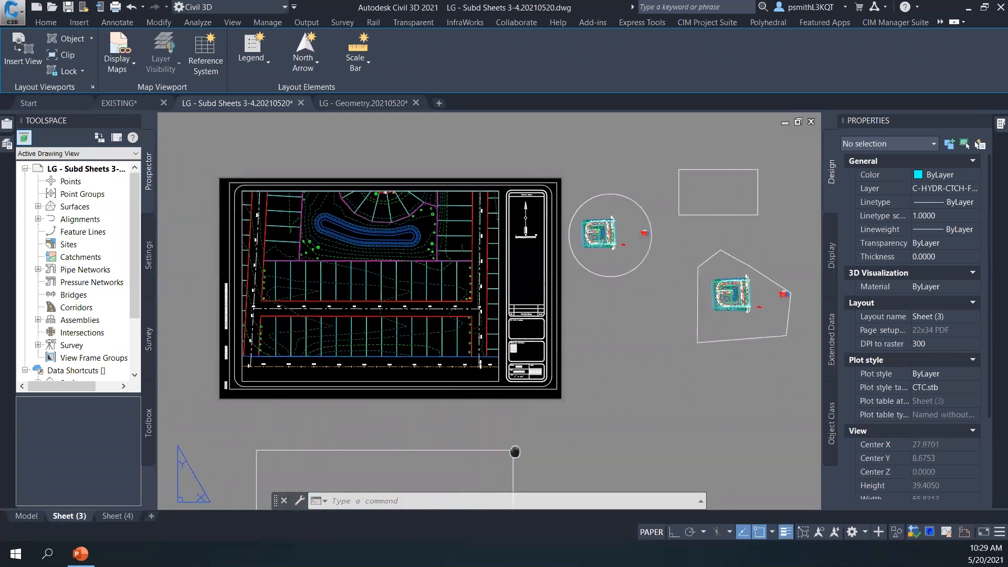
middle_click_drag(448, 421, 513, 426)
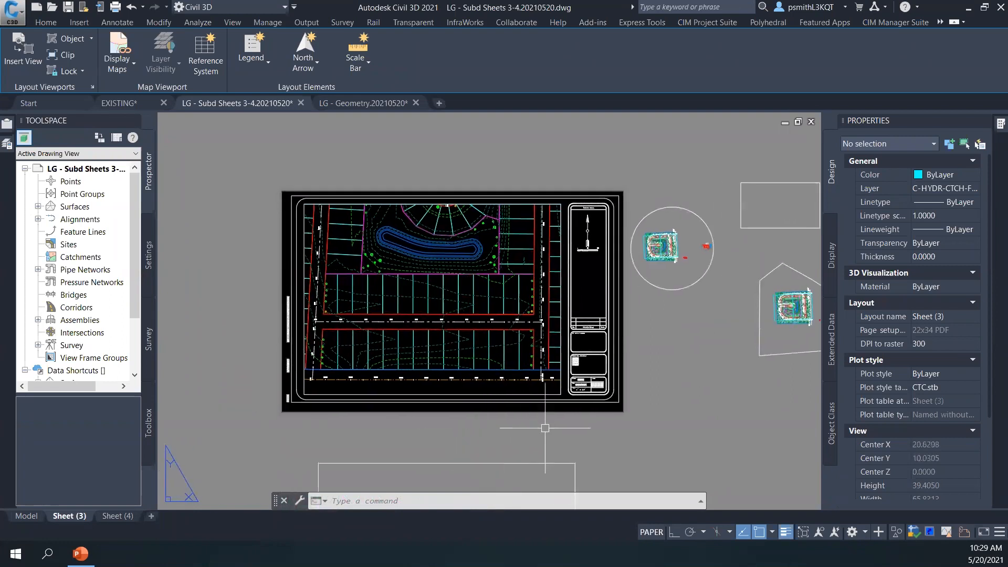
scroll(558, 429, "up", 2)
scroll(558, 429, "down", 2)
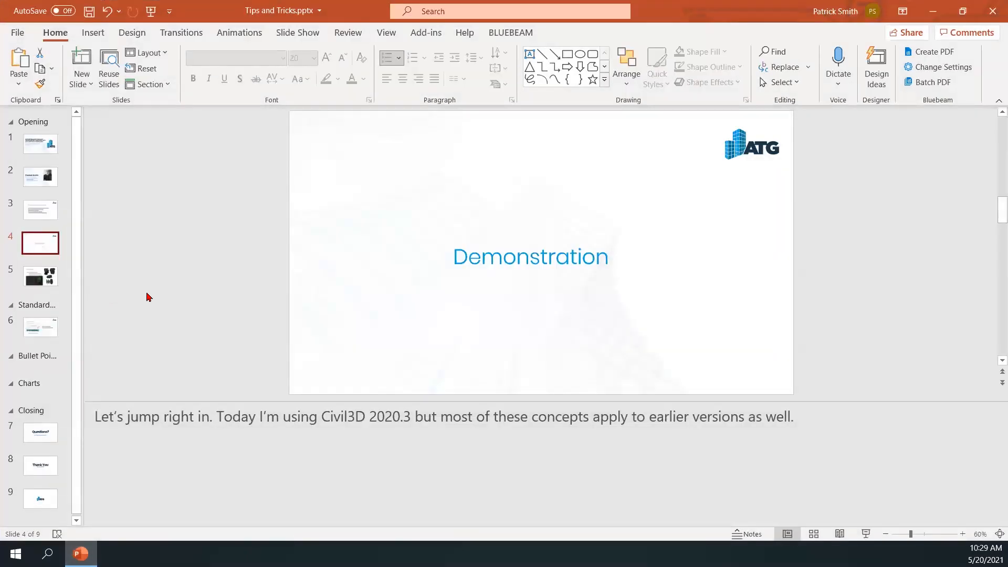
- Switch to the Tips and Tricks presentation in PowerPoint and present the Hardware slide full screen
left_click(54, 281)
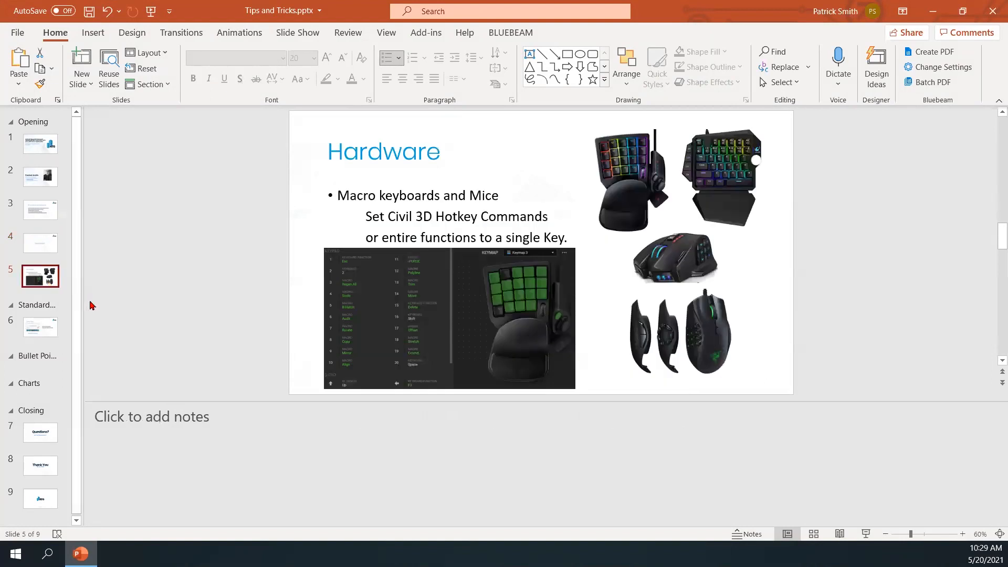
left_click(865, 534)
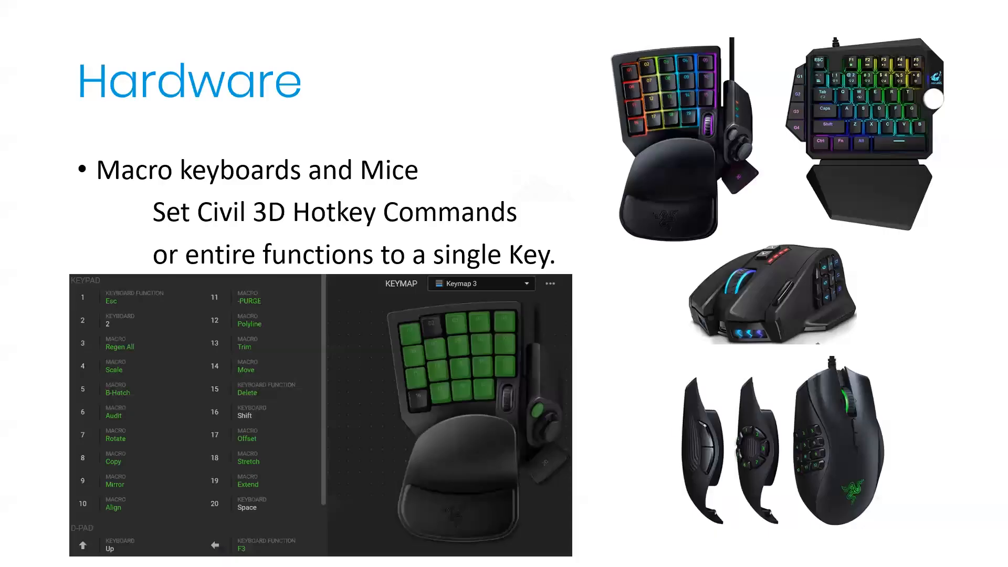
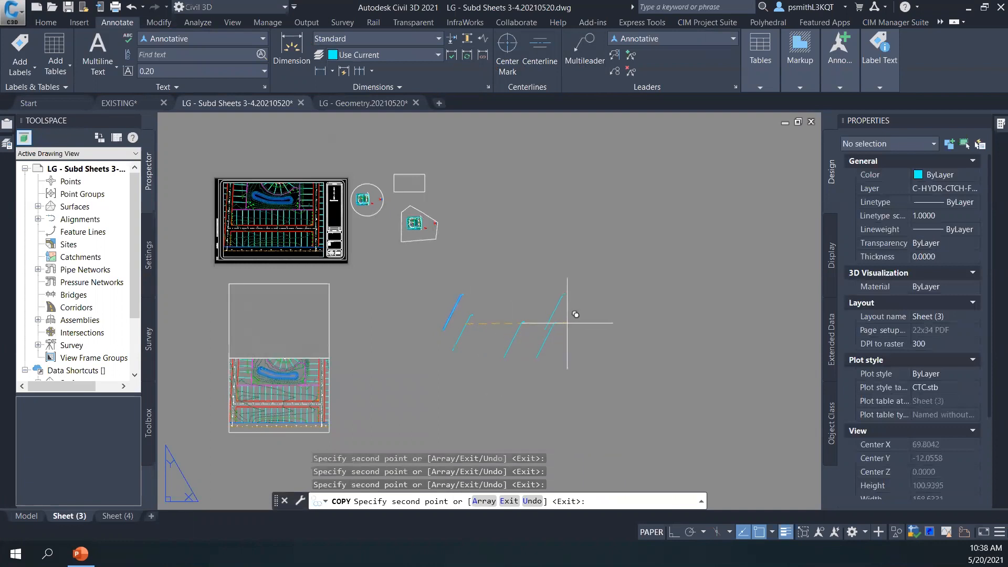
- Place a last multileader copy in paper space, end the Copy command, and check one copy's properties
left_click(483, 257)
key("Escape")
scroll(546, 323, "up", 5)
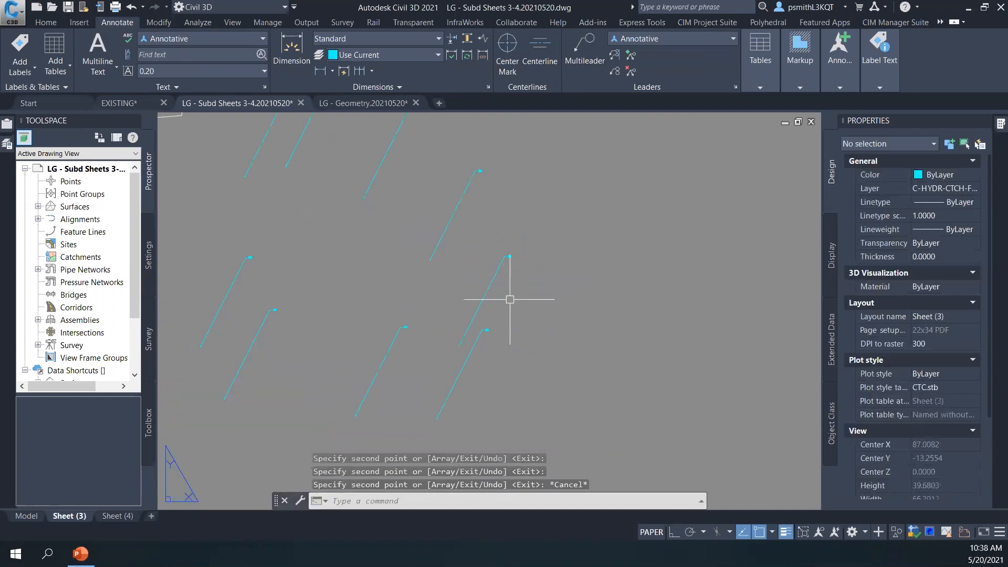
left_click(550, 289)
left_click(498, 307)
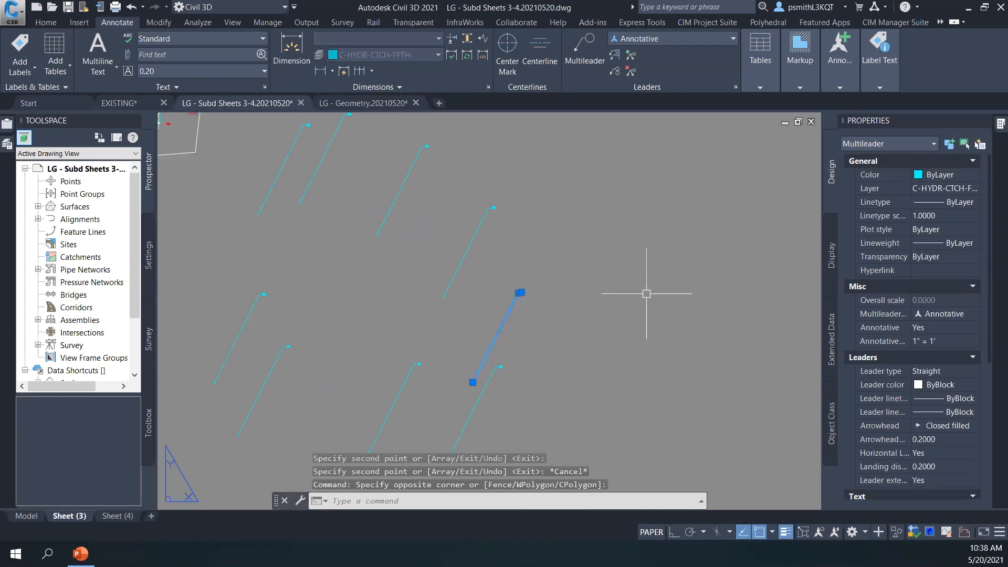
key("Escape")
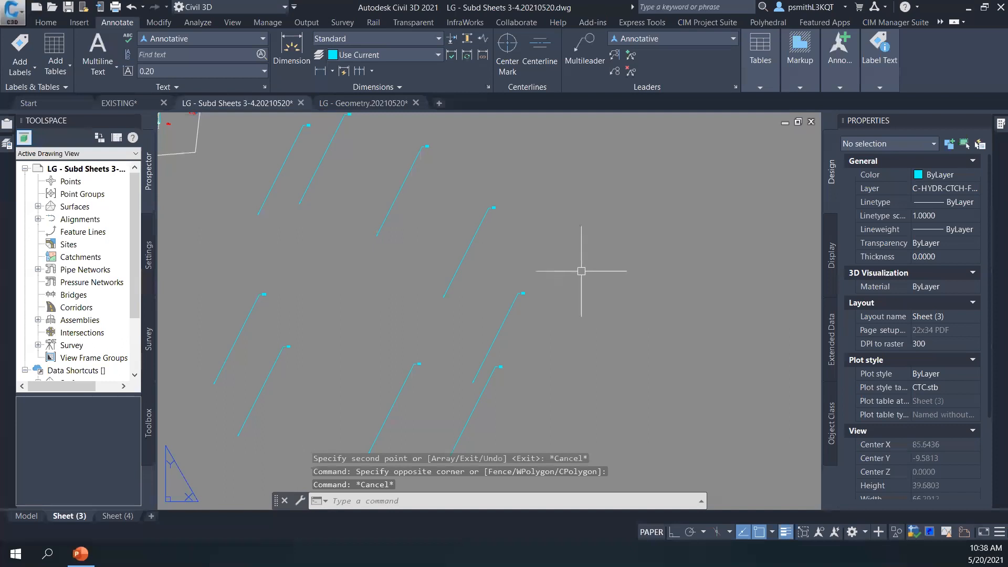
- Open the "fda" multileader text for editing and enable the Text Formatting toolbar in the editor settings
mouse_move(516, 300)
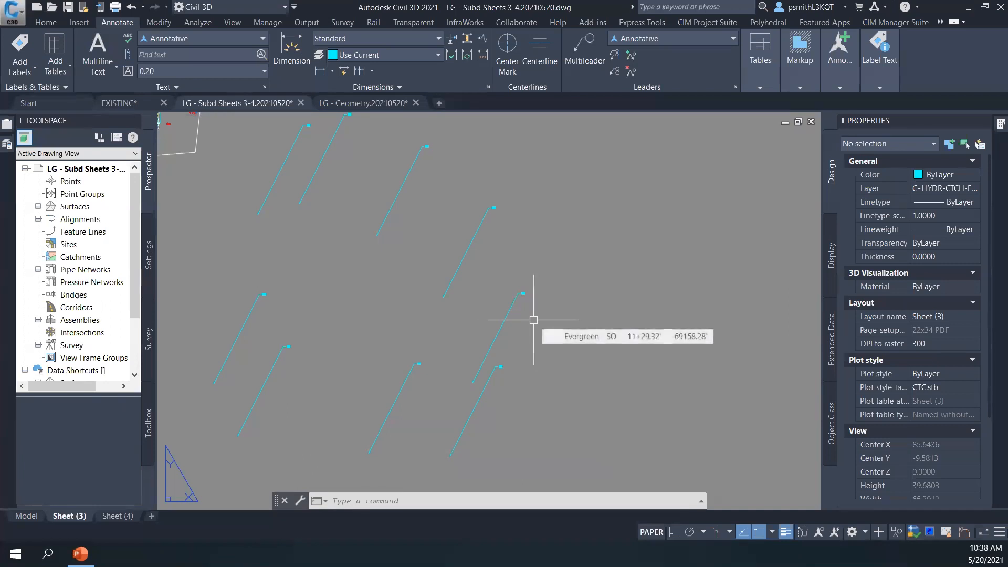
scroll(551, 324, "up", 5)
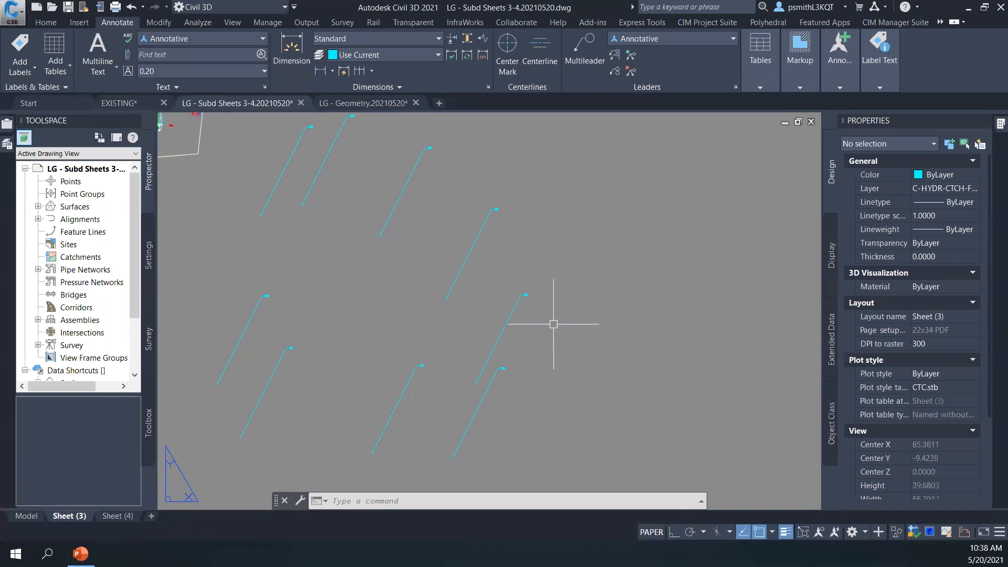
left_click(415, 245)
double_click(415, 245)
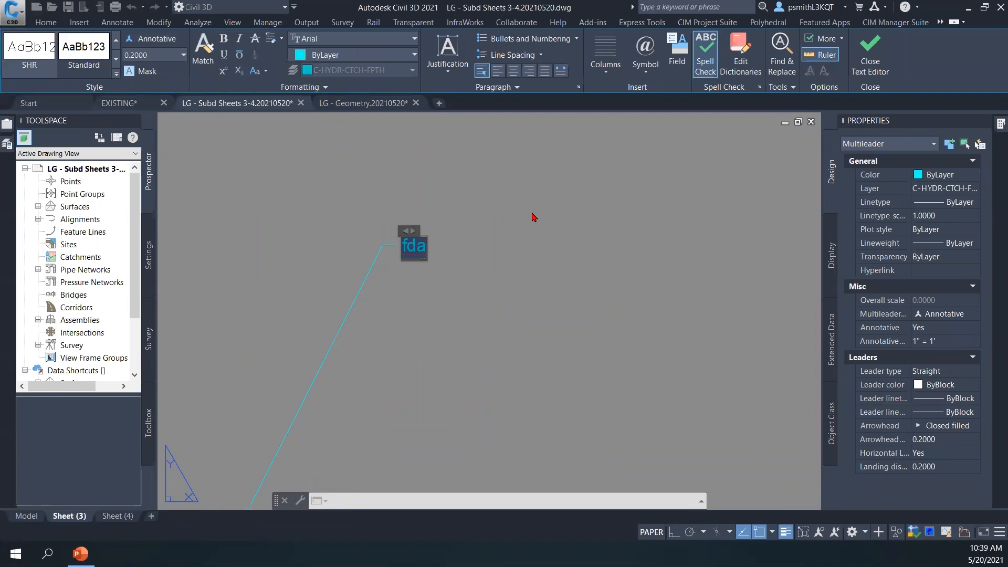
right_click(459, 244)
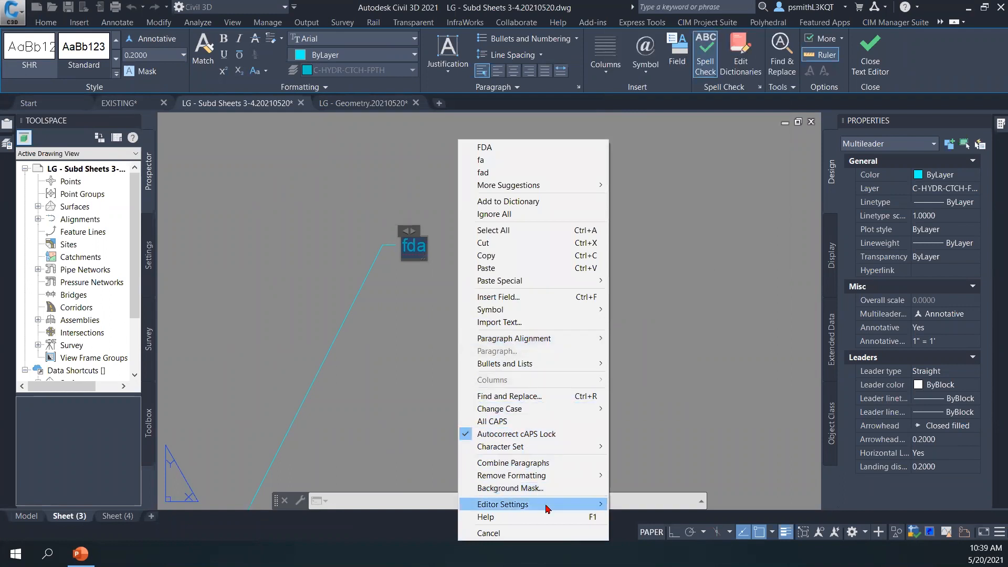
mouse_move(543, 505)
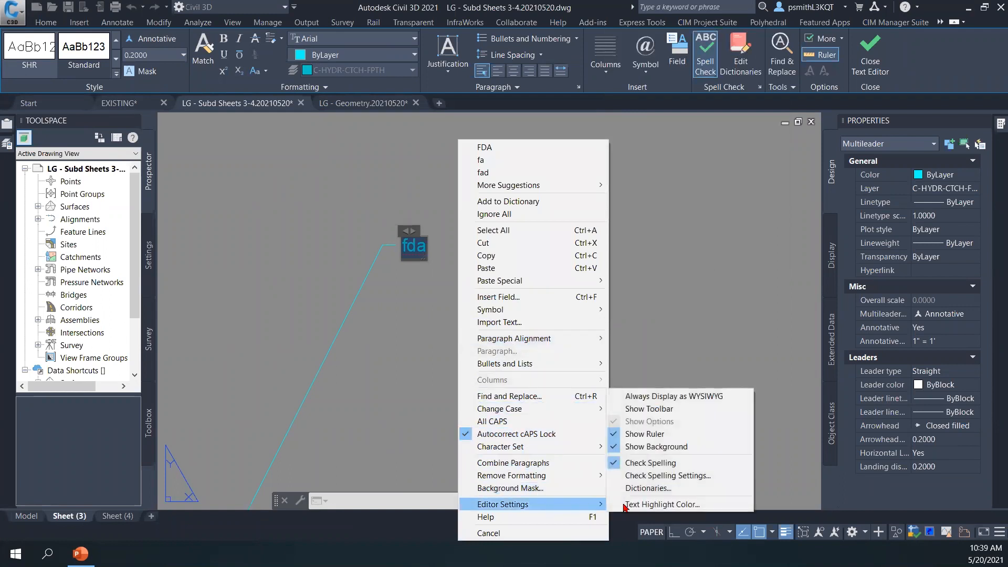
left_click(681, 409)
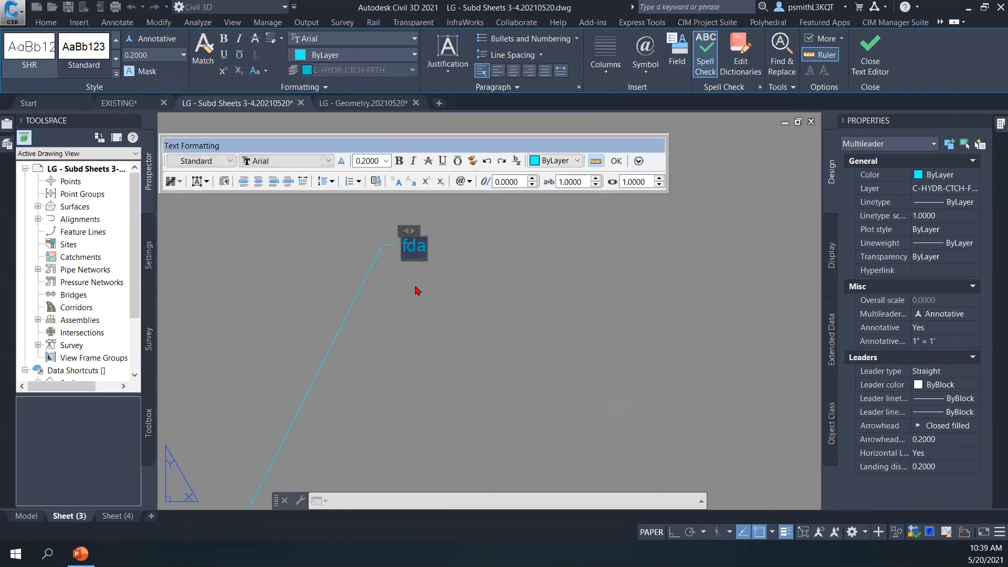
- Set the selected "fda" multileader text colour to Yellow and close the text editor
left_click_drag(352, 147, 392, 148)
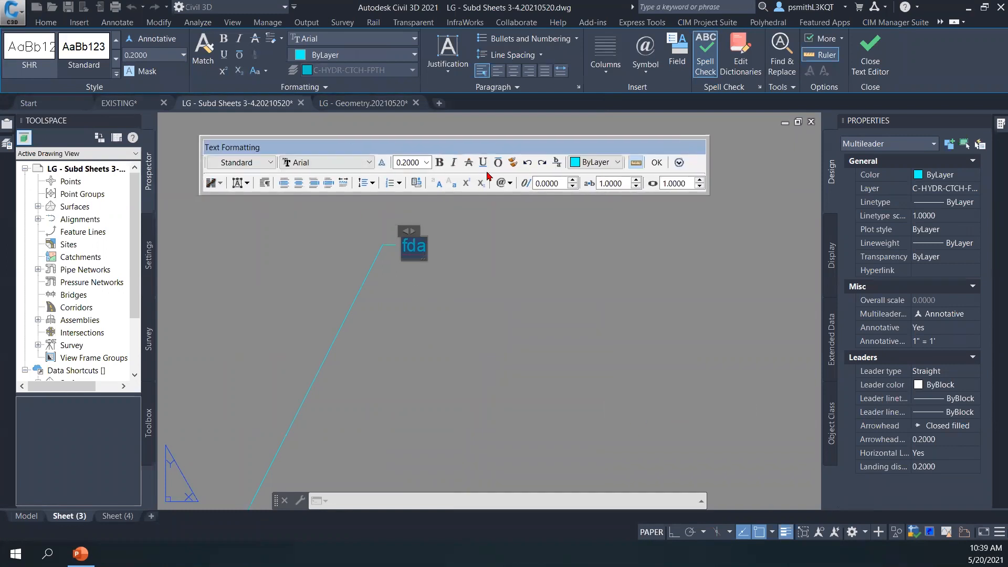
left_click(604, 164)
left_click(604, 215)
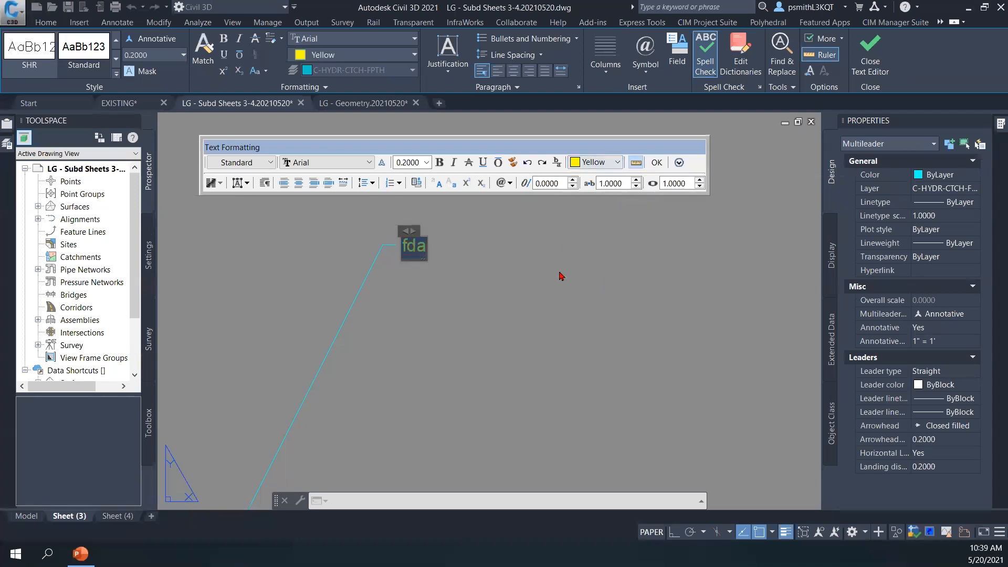
left_click(560, 272)
- Select the yellow-text multileader, clear the selection, and reopen its text in the editor to check the colour setting
scroll(562, 275, "down", 2)
middle_click_drag(562, 275, 556, 293)
left_click(502, 325)
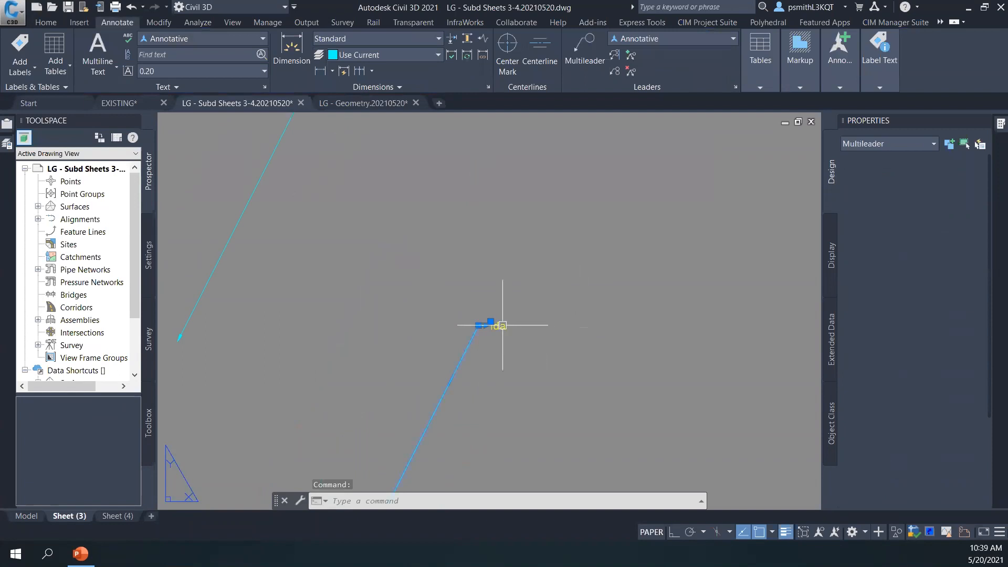
key("Escape")
scroll(619, 339, "down", 2)
middle_click_drag(549, 332, 414, 330)
double_click(407, 347)
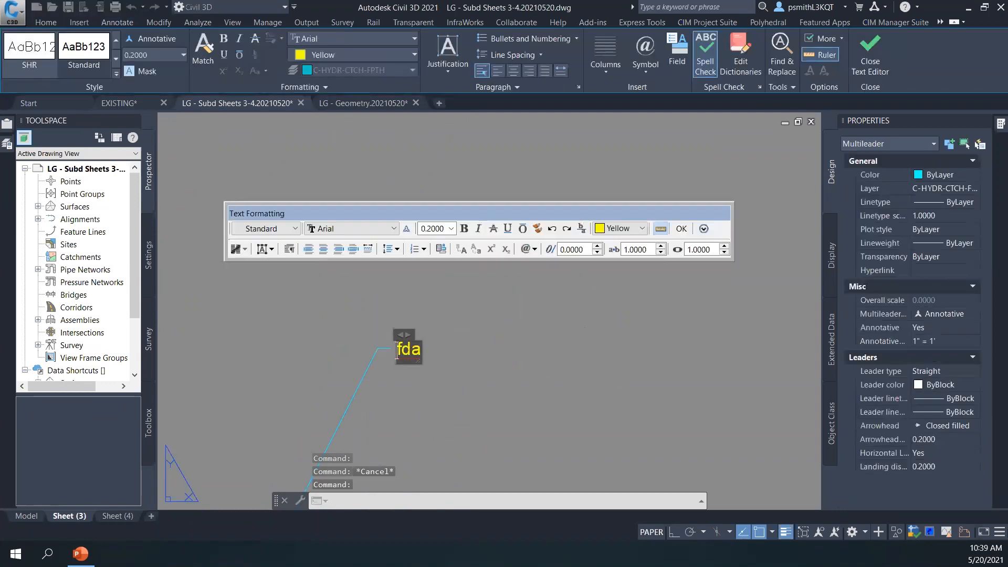
left_click(576, 333)
scroll(495, 349, "down", 3)
scroll(515, 342, "down", 2)
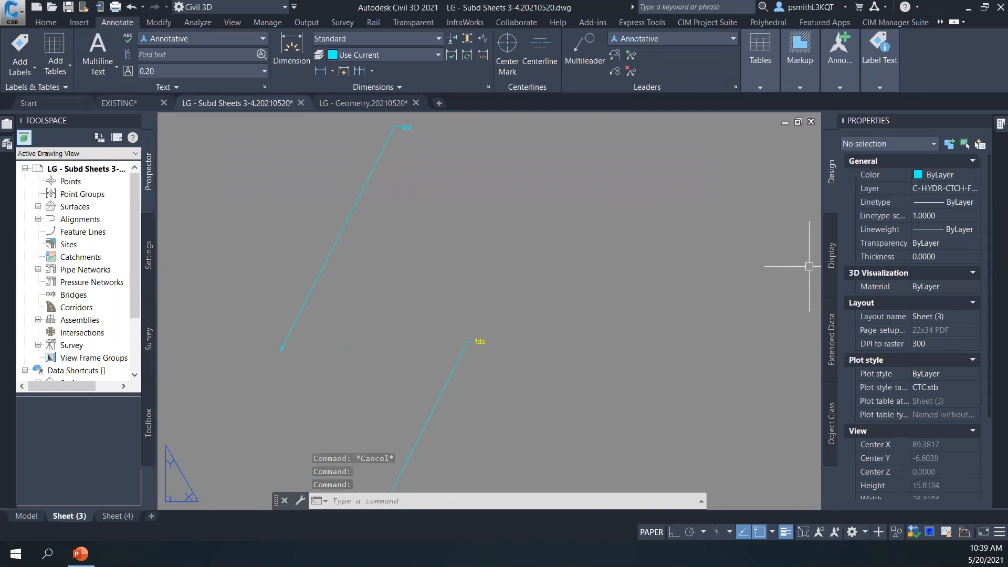
- Pick a multileader with a crossing window, select all similar ones, and clear the selection
left_click(544, 382)
key("Escape")
middle_click_drag(576, 347, 590, 370)
scroll(522, 346, "down", 3)
left_click(521, 297)
left_click(451, 320)
right_click(465, 316)
left_click(467, 297)
middle_click_drag(427, 292, 426, 245)
key("Escape")
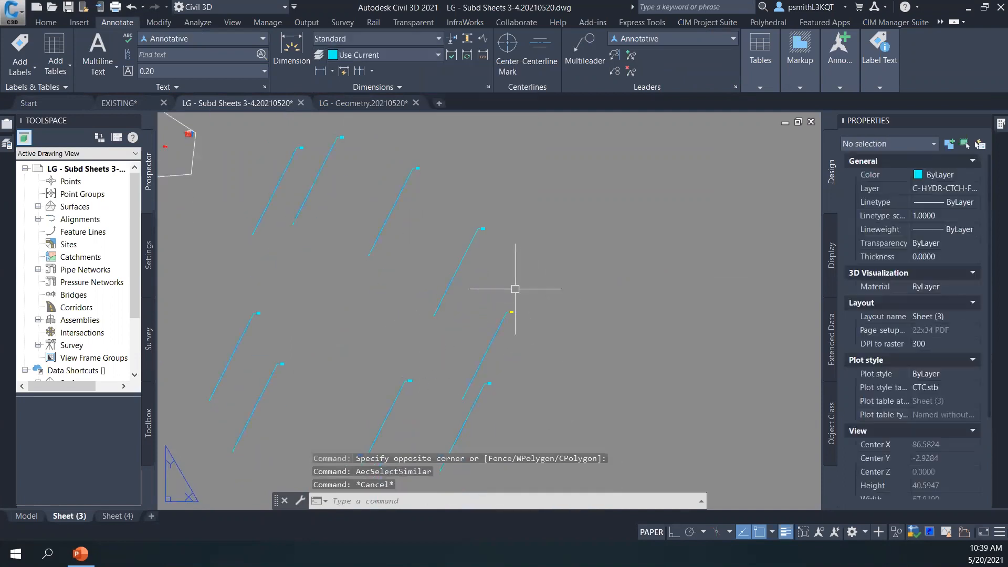
- Examine individual multileaders in turn up close, clearing the selection after each one
scroll(492, 287, "up", 6)
middle_click_drag(561, 371, 536, 358)
left_click(545, 374)
key("Escape")
scroll(564, 371, "down", 5)
scroll(516, 253, "up", 4)
left_click(474, 238)
key("Escape")
scroll(495, 285, "down", 4)
- Select all similar multileaders and review their shared leader and text properties, including Contents, before clearing the selection
left_click(495, 281)
left_click(431, 298)
right_click(424, 288)
left_click(452, 521)
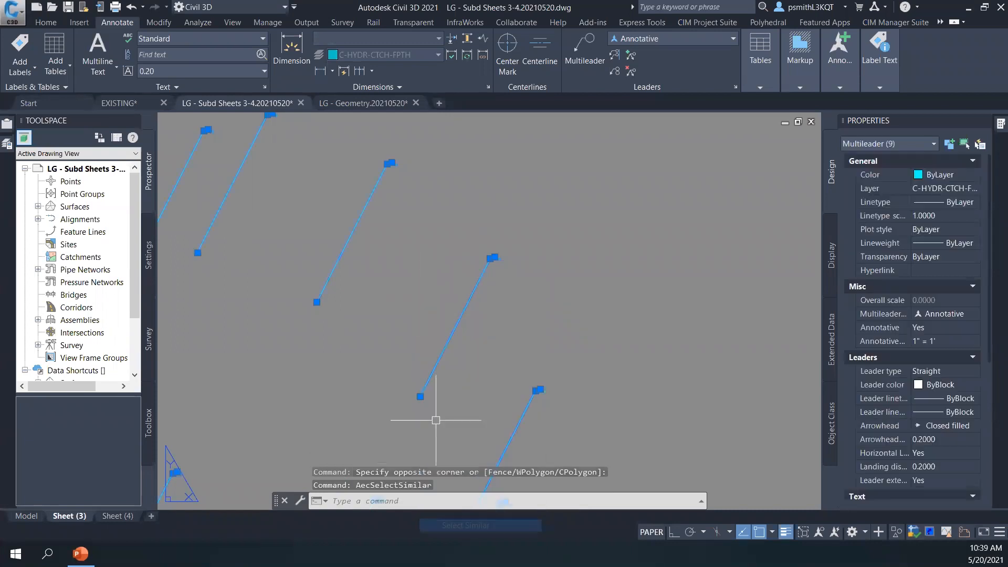
scroll(546, 331, "up", 6)
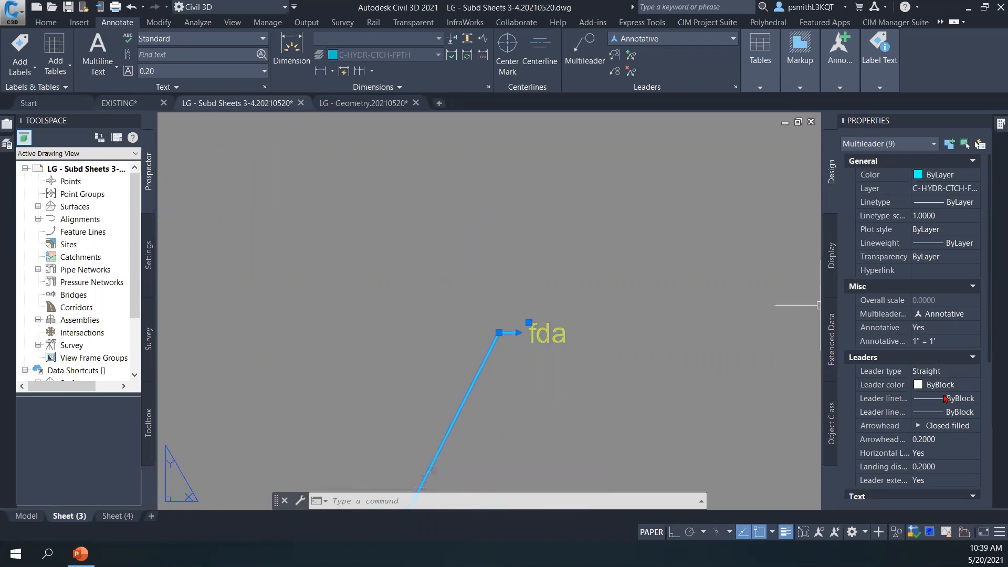
scroll(945, 398, "down", 2)
scroll(942, 396, "down", 4)
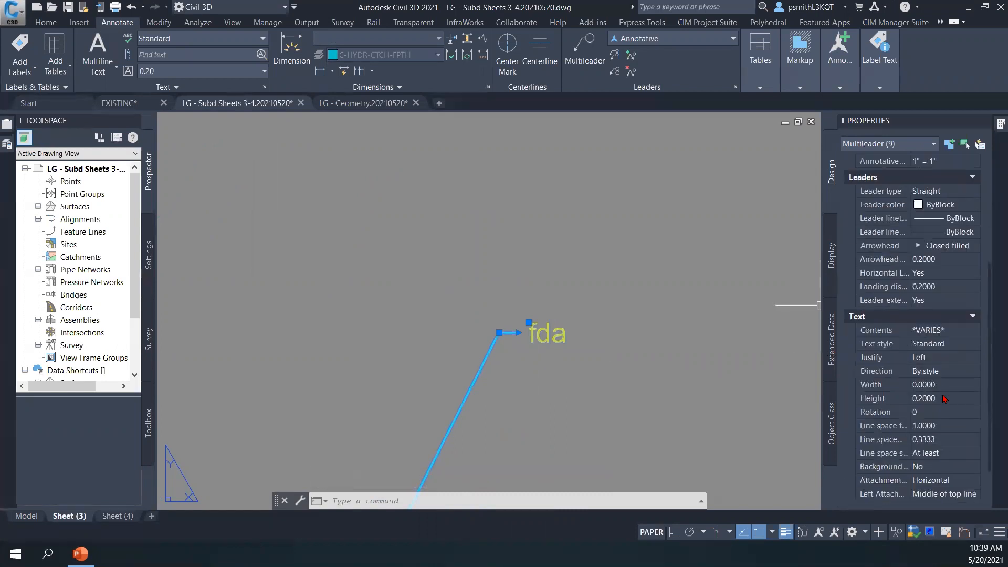
left_click(939, 330)
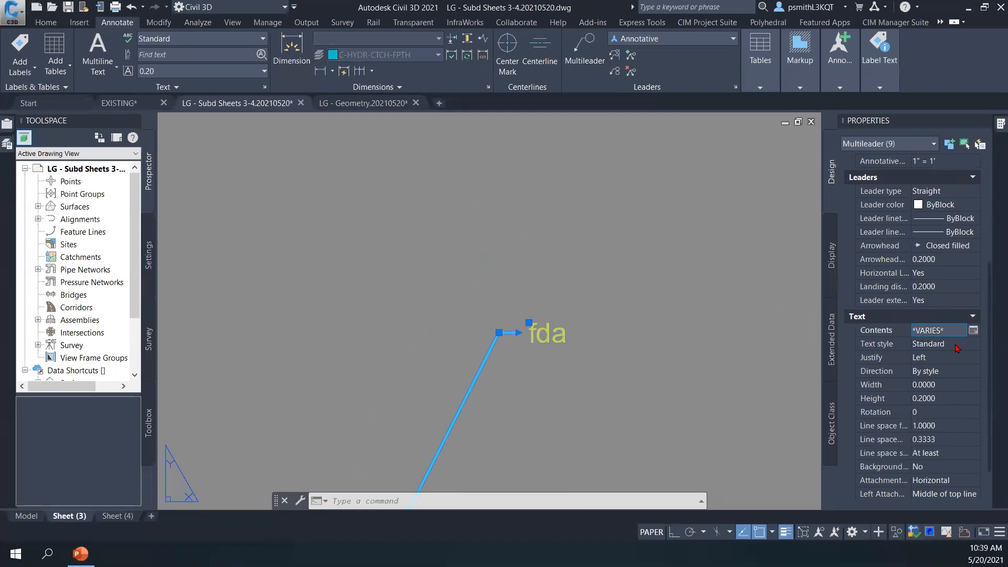
scroll(951, 372, "down", 1)
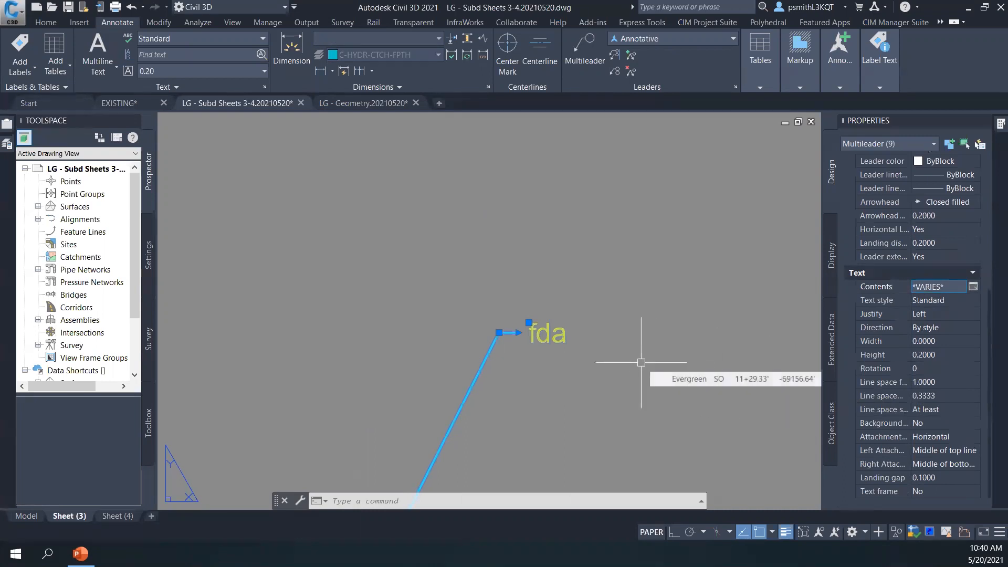
key("Escape")
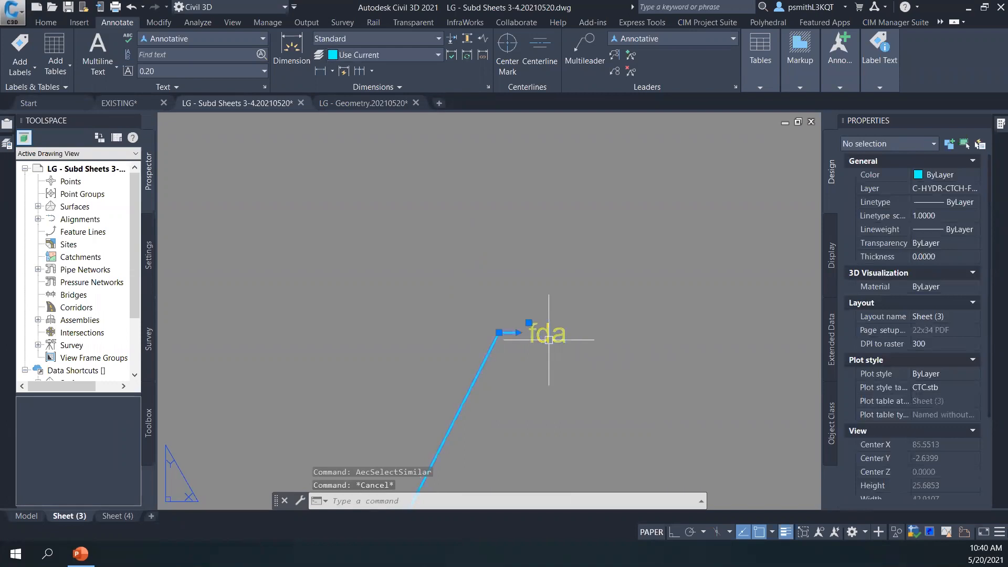
- Open the yellow "fda" text in the editor to check its colour, and close the editor
double_click(542, 336)
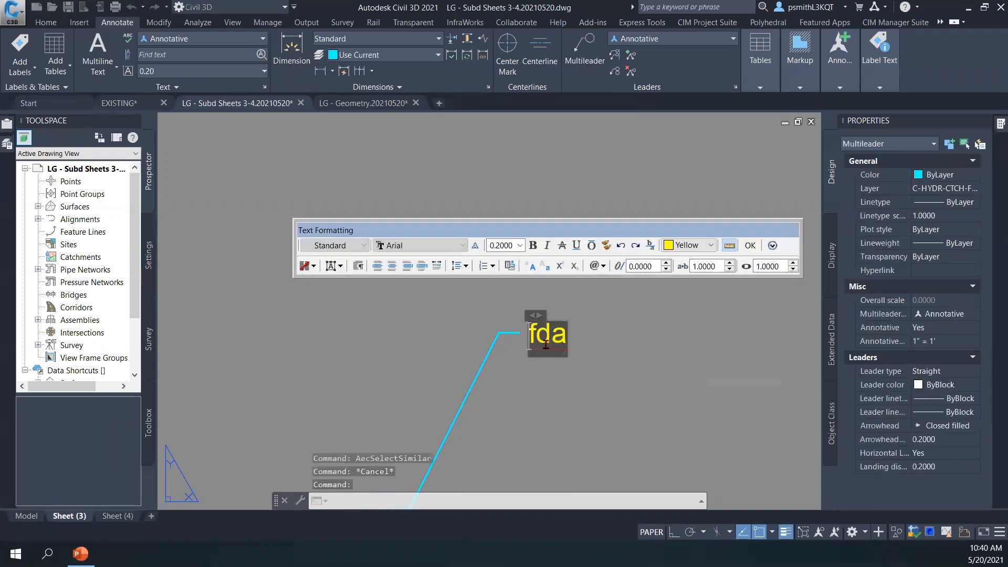
left_click(454, 341)
scroll(449, 329, "down", 5)
scroll(482, 374, "up", 4)
- Select a cyan-text multileader and all similar ones, inspect their Text style property, and clear the selection
left_click(492, 349)
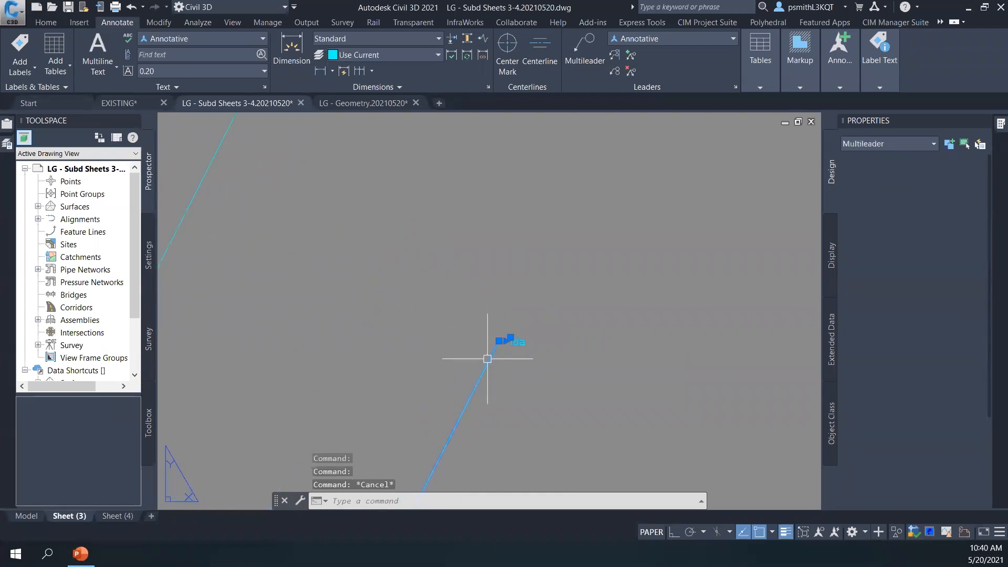
right_click(507, 334)
left_click(507, 326)
scroll(589, 364, "down", 4)
scroll(562, 356, "up", 5)
scroll(957, 387, "down", 3)
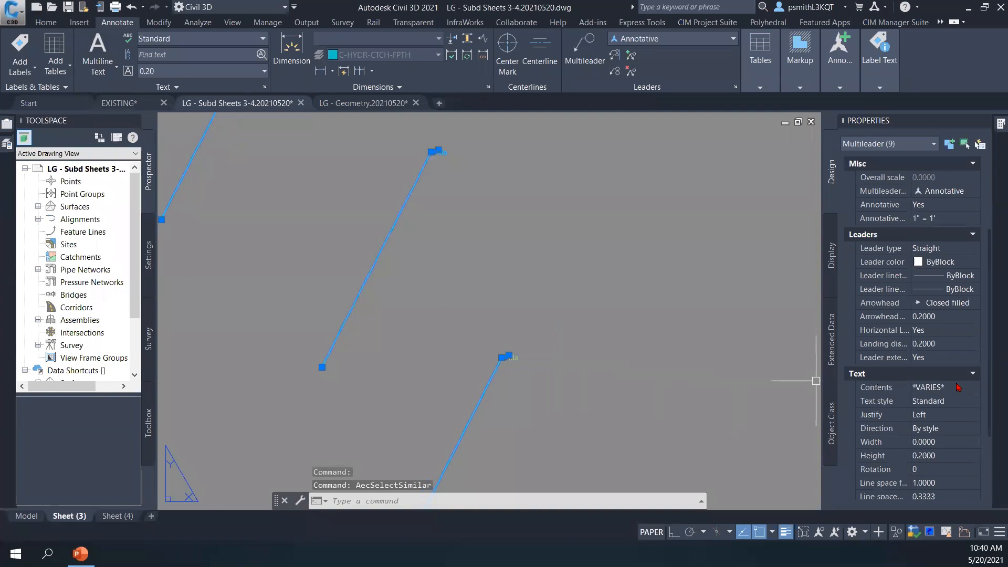
scroll(954, 381, "down", 2)
left_click(954, 306)
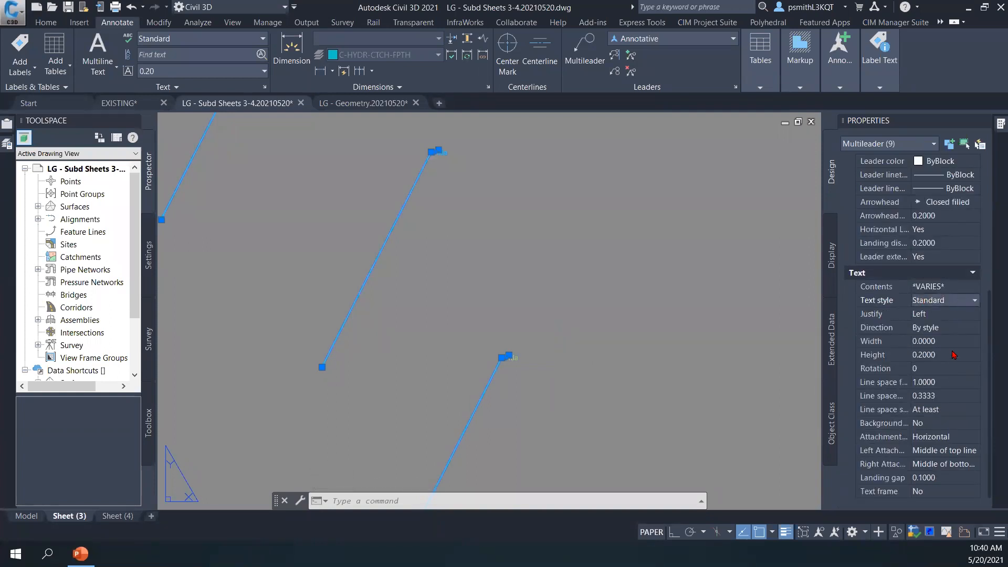
key("Escape")
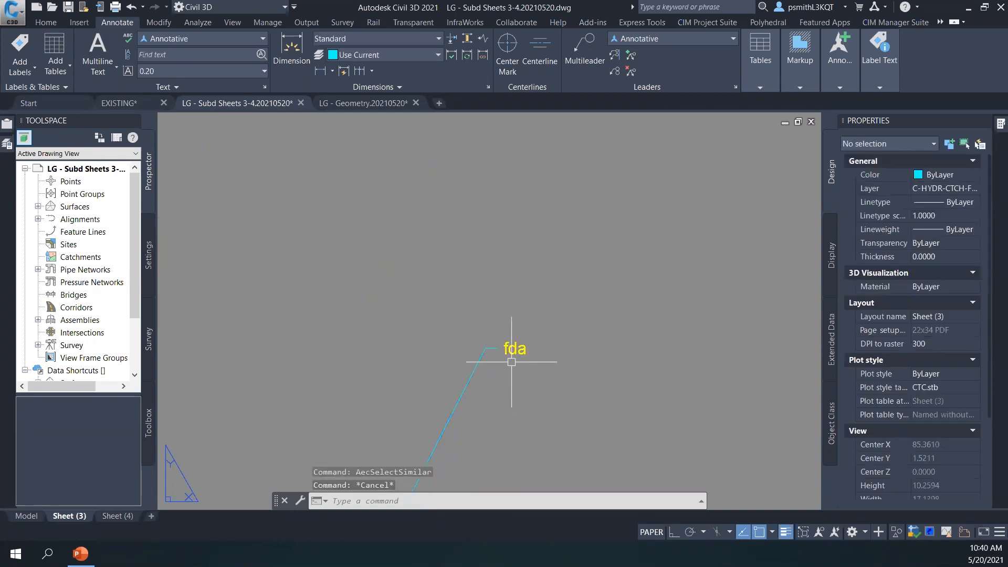
- Select all similar multileaders starting from a cyan-text copy, examine their Quick Properties, and clear the selection
left_click(515, 348)
scroll(477, 336, "down", 5)
key("Escape")
left_click(436, 249)
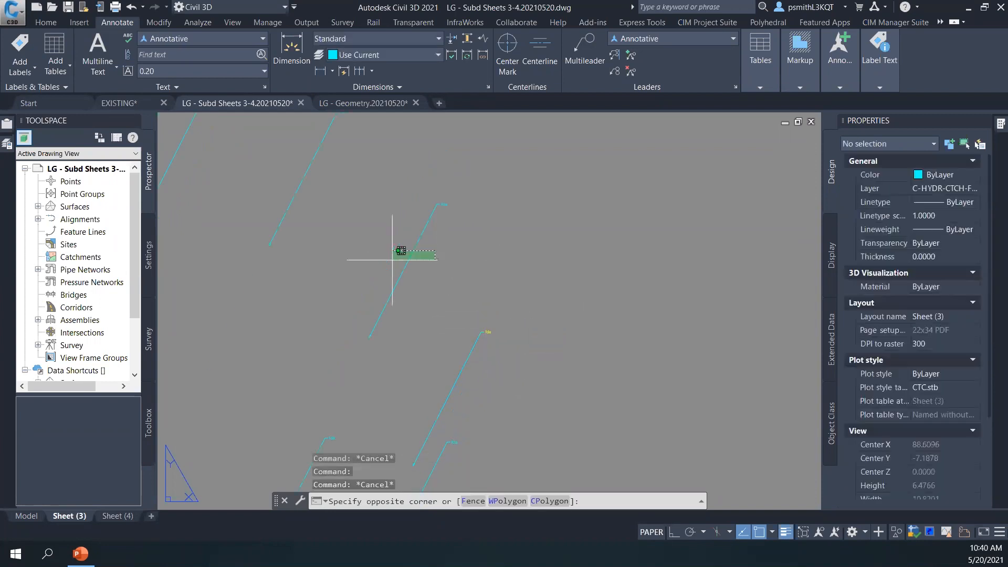
left_click(389, 261)
right_click(389, 261)
left_click(446, 496)
scroll(462, 266, "up", 3)
right_click(460, 278)
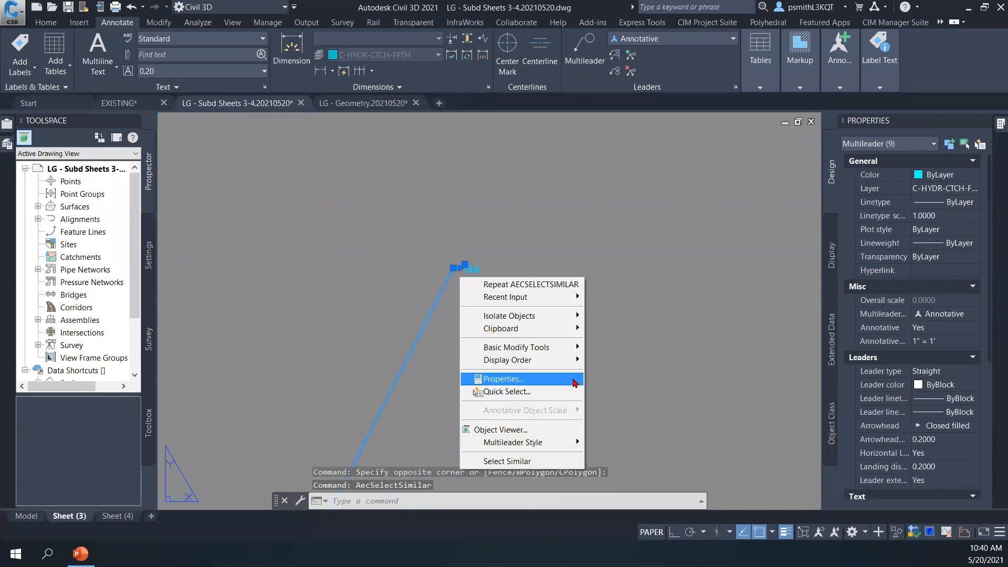
left_click(560, 272)
scroll(473, 269, "up", 4)
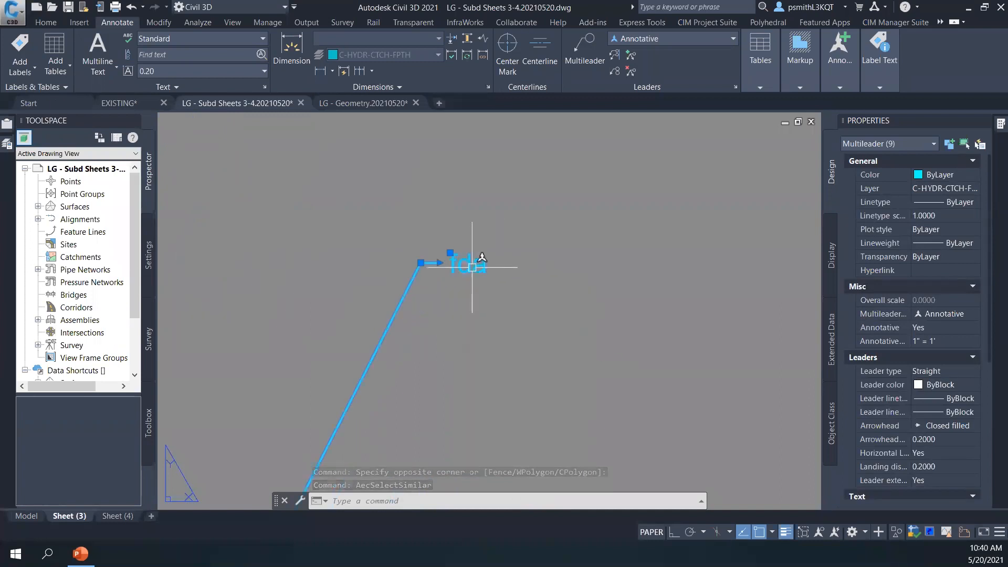
double_click(472, 266)
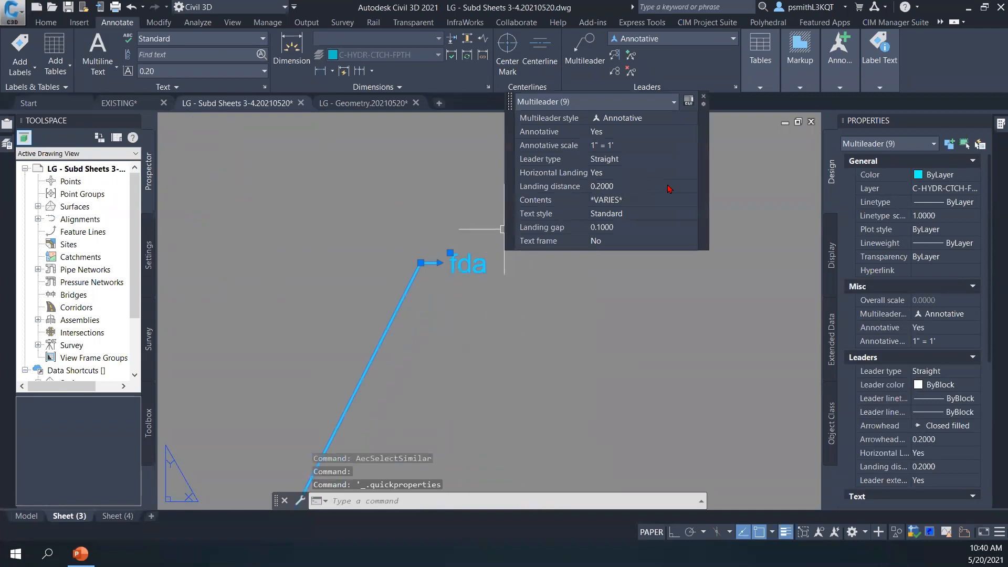
key("Escape")
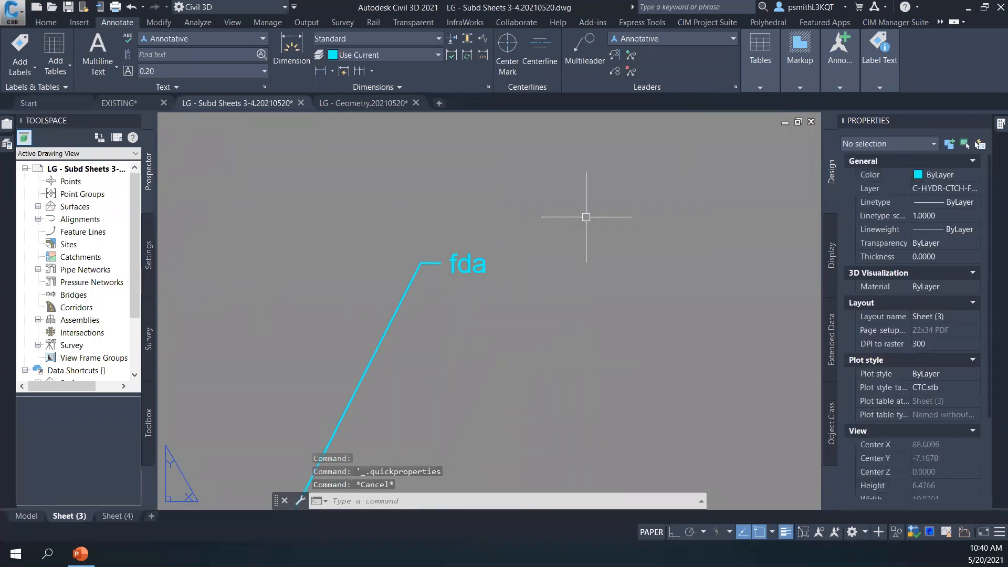
- Open the cyan "fda" text in the editor to check its colour, and exit without changes
double_click(471, 263)
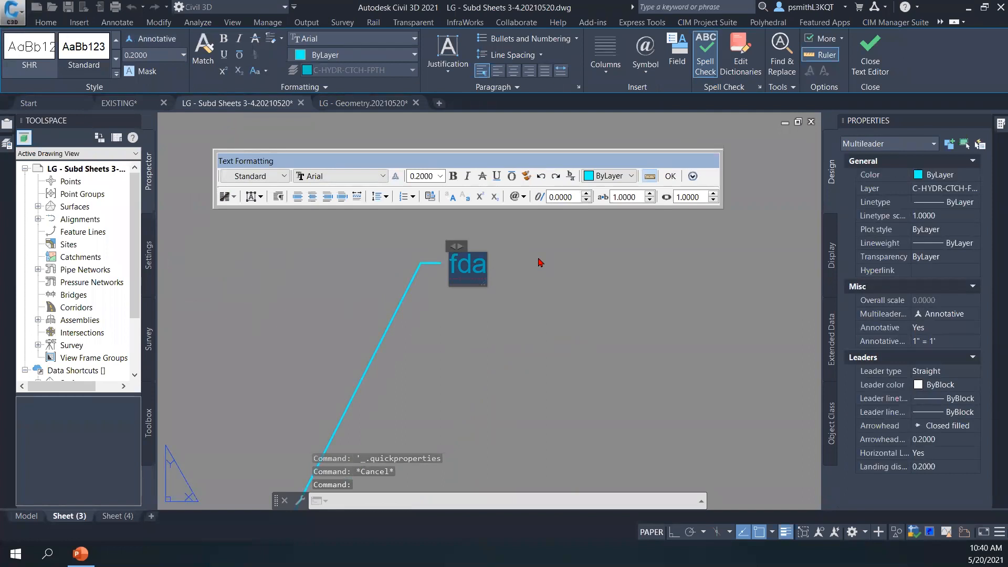
left_click(539, 262)
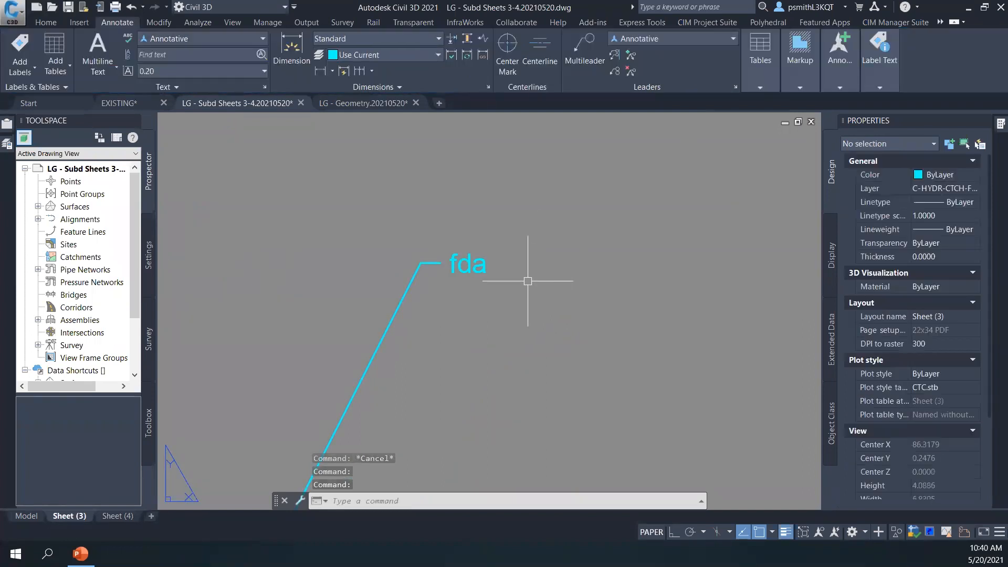
- Try to match the yellow-text multileader's properties onto the cyan-text multileader above it, picking its leader line
scroll(696, 390, "down", 8)
scroll(608, 315, "up", 4)
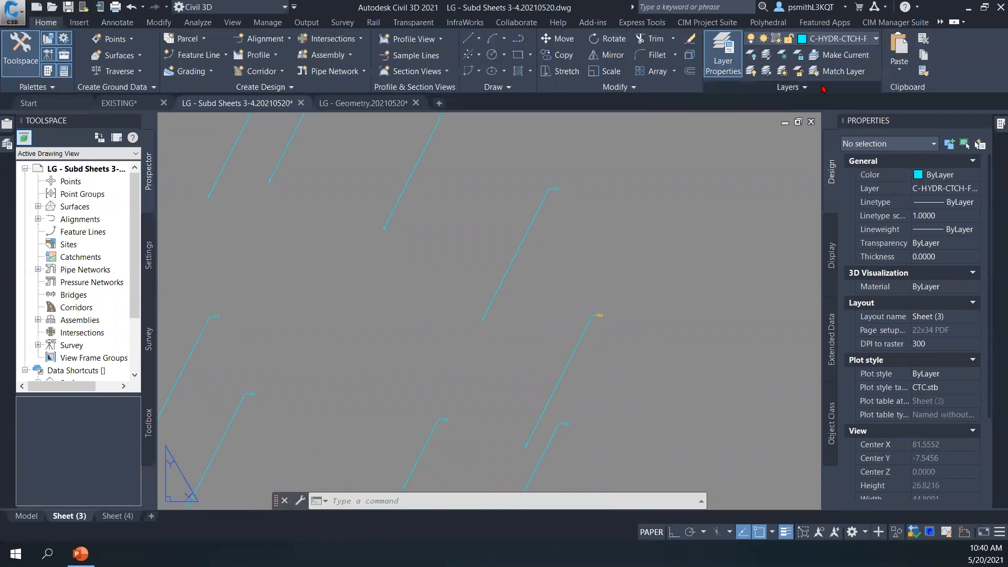
left_click(925, 73)
left_click(596, 312)
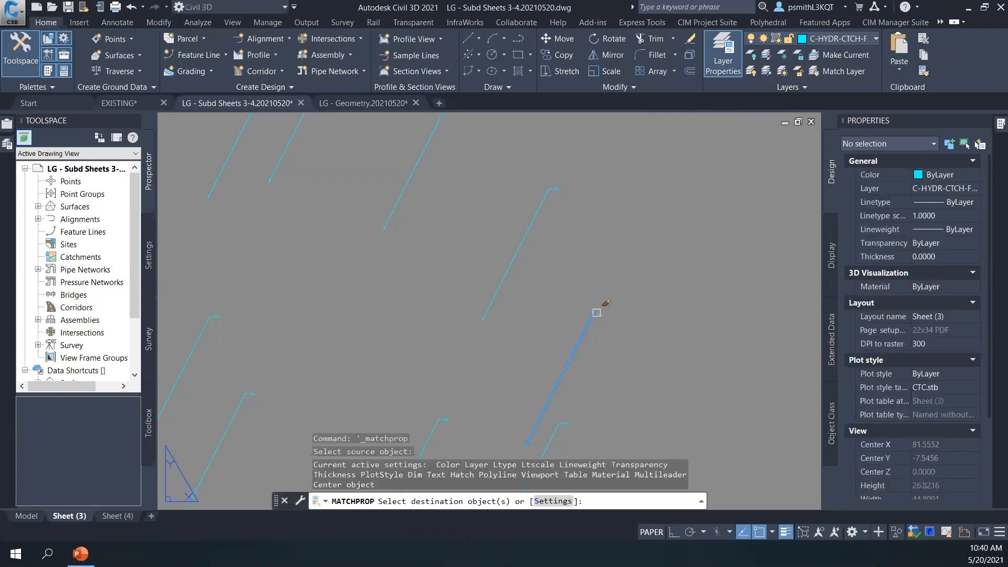
left_click(536, 213)
left_click(542, 206)
key("Escape")
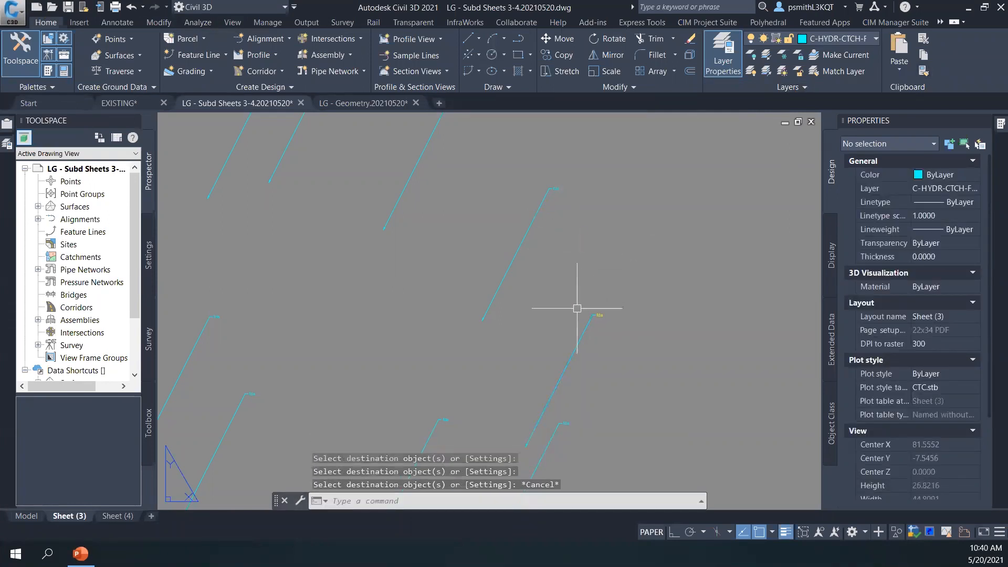
- Retry Match Properties using the yellow "fda" text itself as the source, and end the command
left_click(924, 72)
scroll(603, 315, "up", 4)
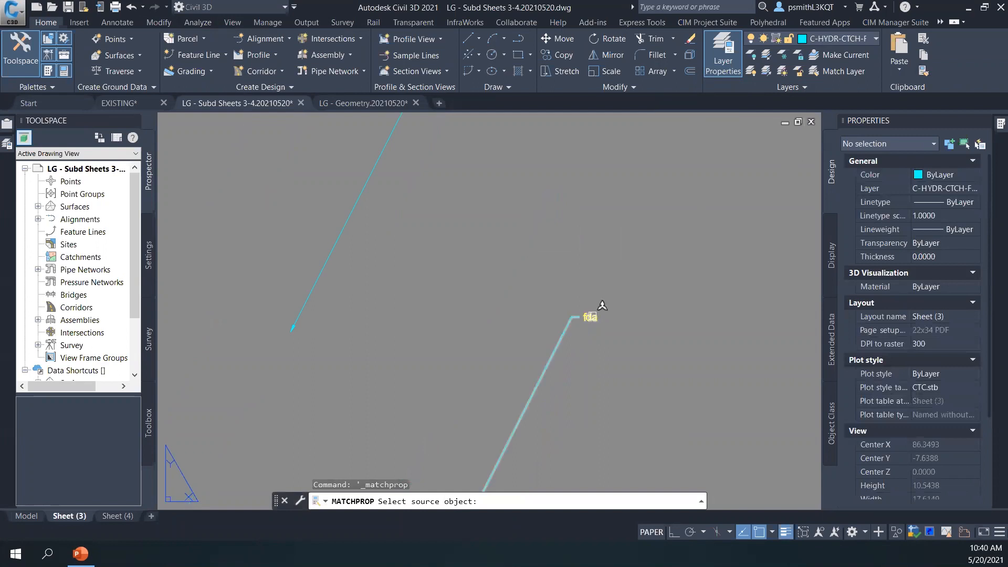
left_click(592, 315)
scroll(546, 207, "down", 2)
key("Escape")
- Open the neighbouring cyan "fda" text in the editor to check its colour, and close the editor
scroll(509, 181, "up", 2)
double_click(508, 181)
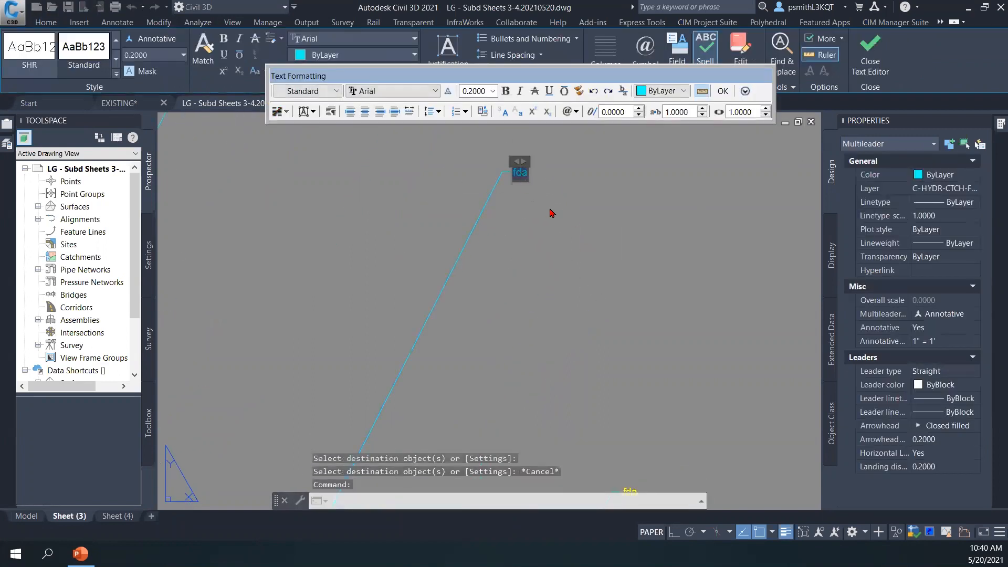
left_click(659, 207)
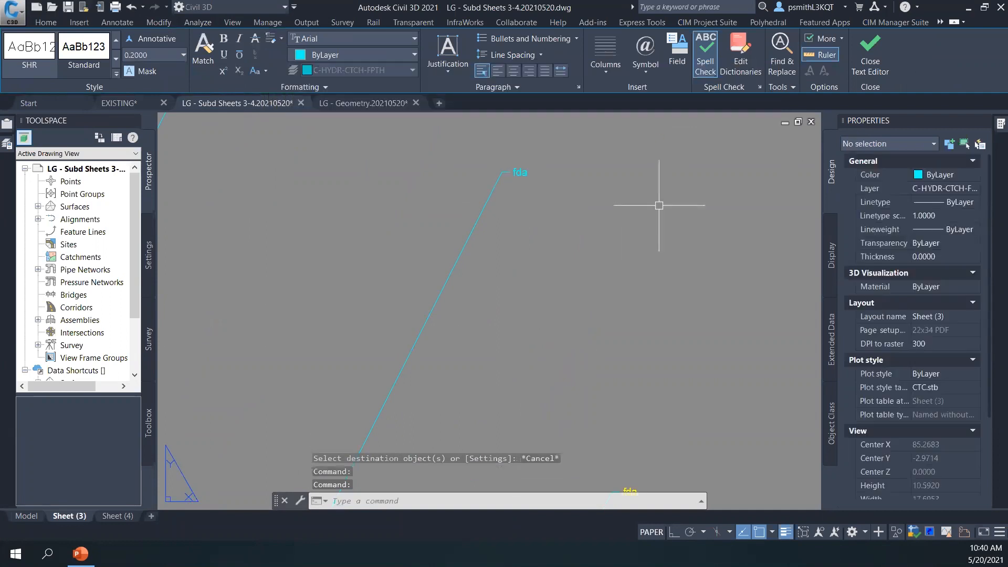
key("Escape")
- Select the yellow-text multileader, inspect its text formatting in the editor, and compare it with the surrounding cyan copies
scroll(647, 274, "down", 4)
middle_click_drag(654, 321, 595, 263)
scroll(578, 304, "up", 4)
left_click(578, 304)
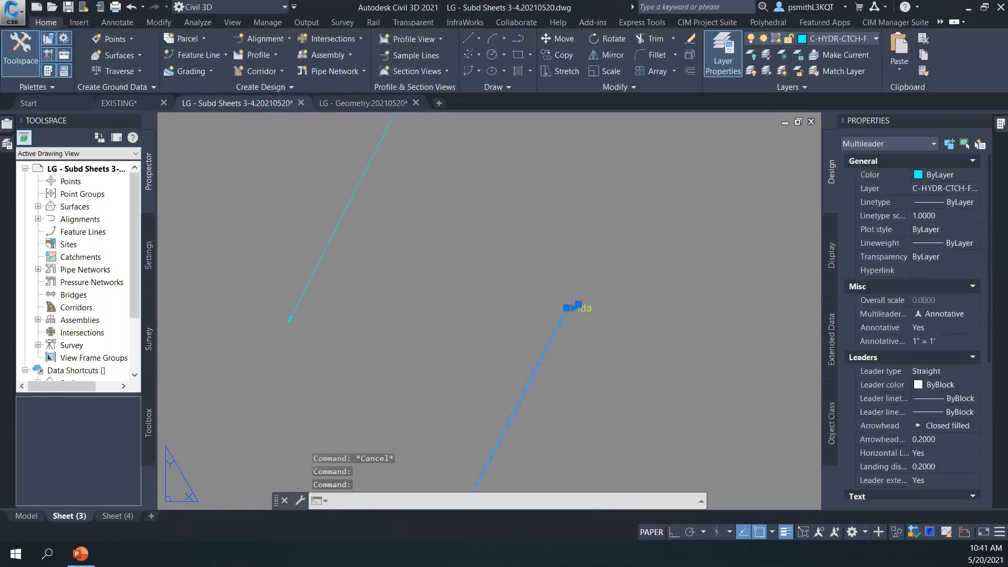
double_click(585, 310)
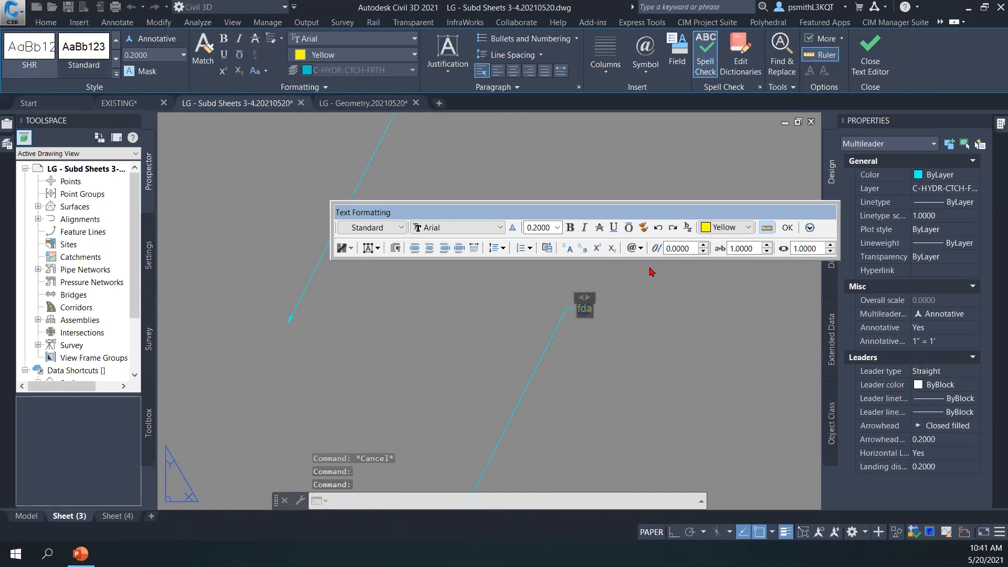
key("Escape")
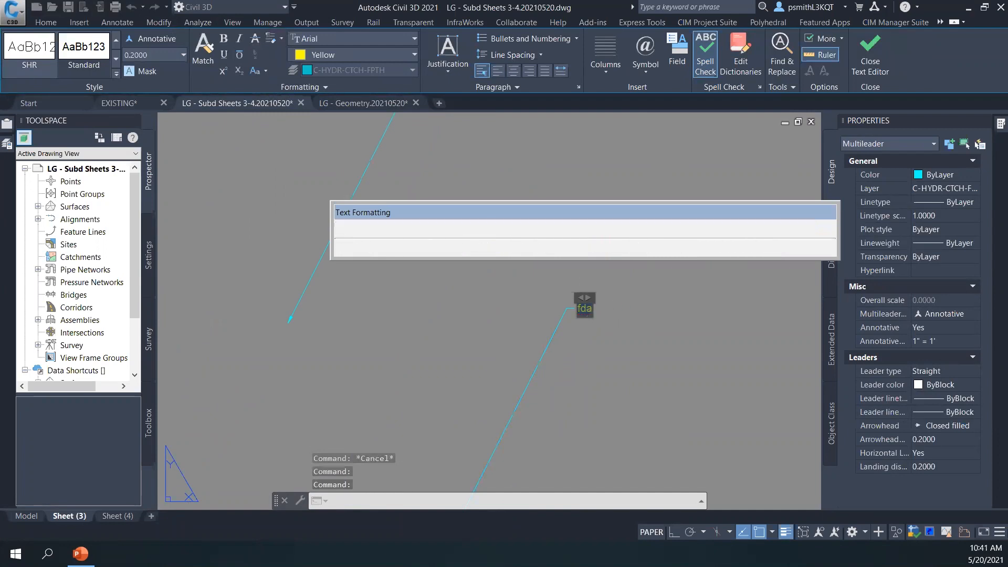
middle_click_drag(496, 220, 513, 285)
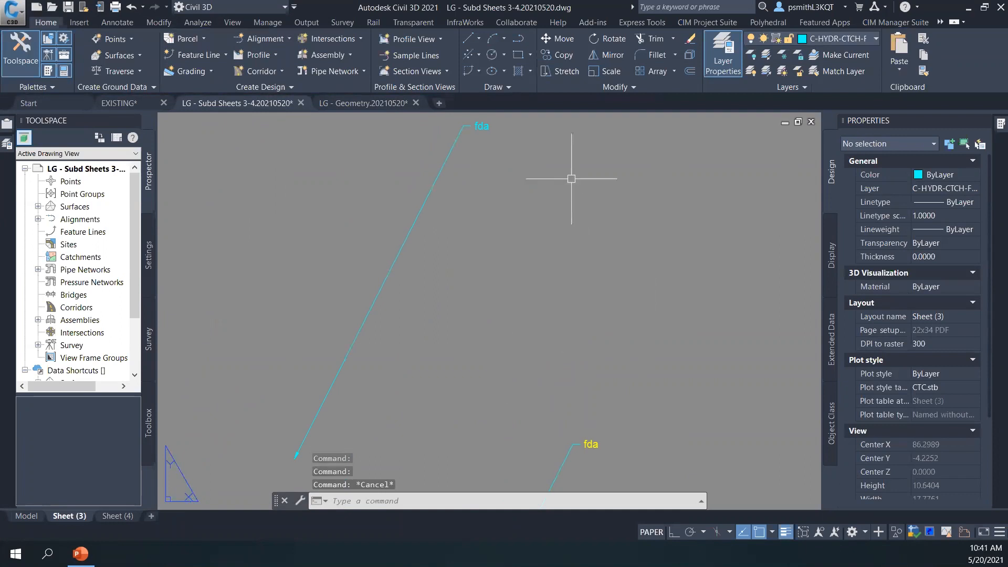
middle_click_drag(594, 209, 569, 258)
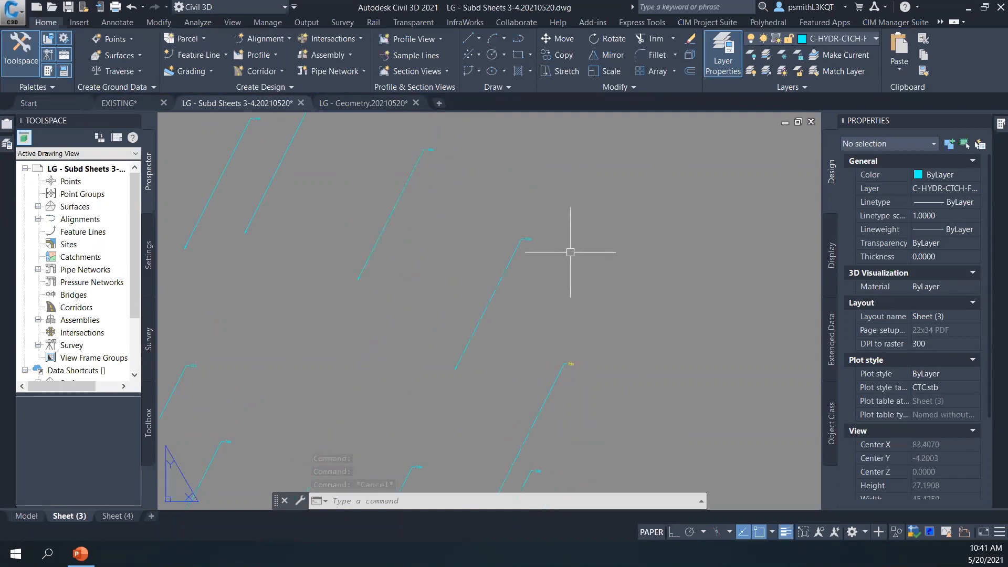
- Select the cyan "fda" multileader below the yellow one, review its leader and text properties for a colour setting, and clear the selection
scroll(578, 238, "down", 6)
scroll(543, 253, "up", 4)
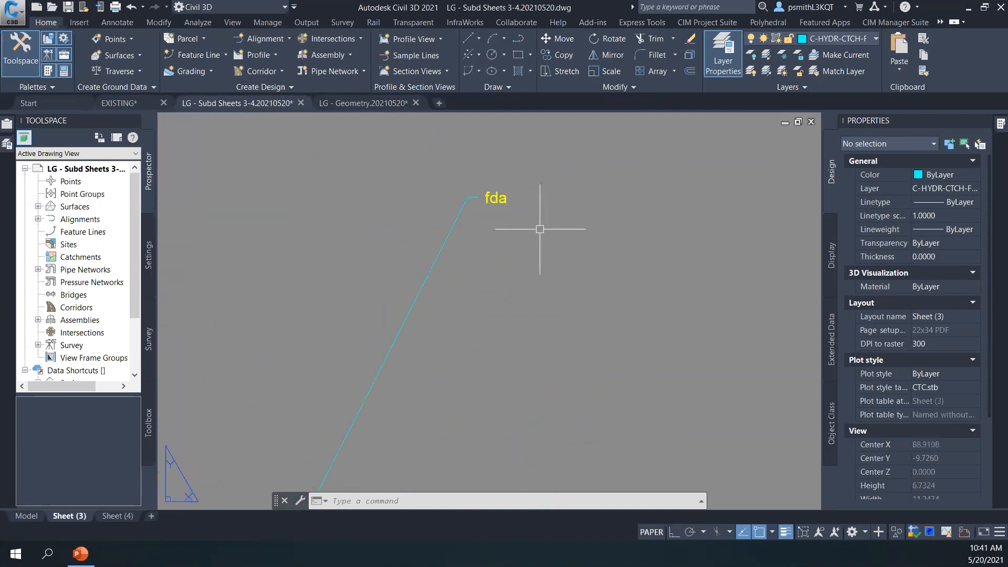
scroll(546, 247, "up", 4)
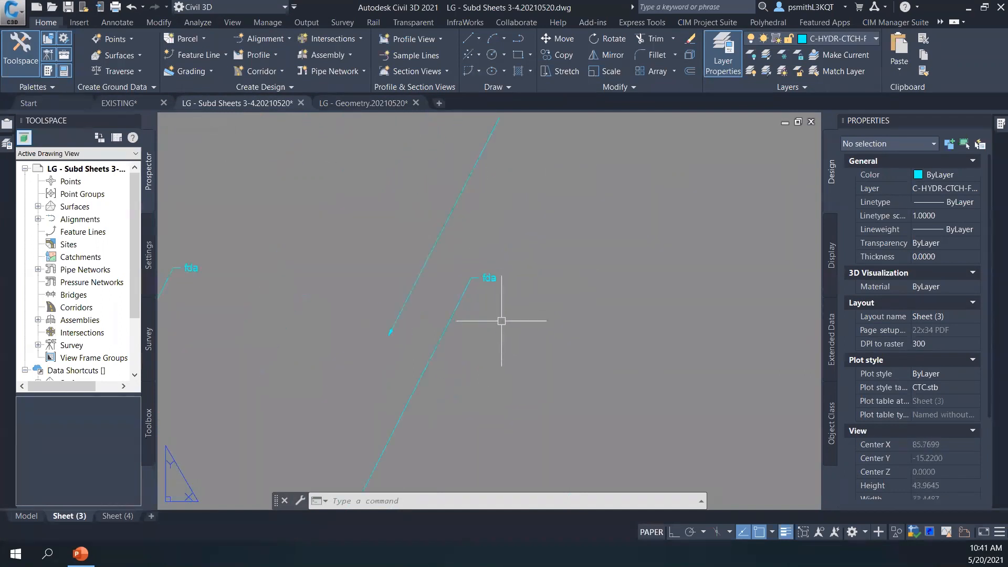
left_click(493, 279)
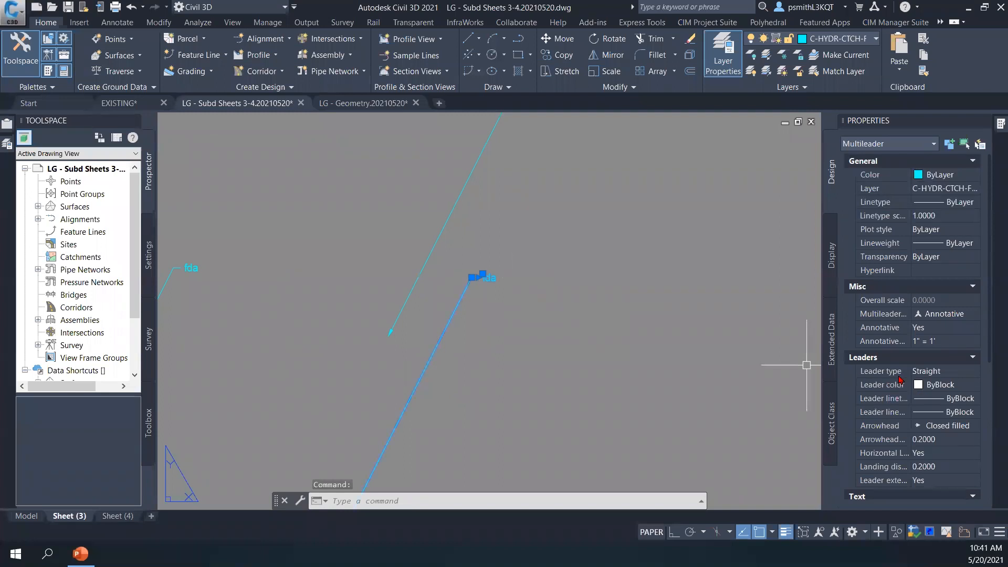
scroll(892, 373, "down", 4)
left_click(953, 346)
left_click(966, 344)
left_click(959, 359)
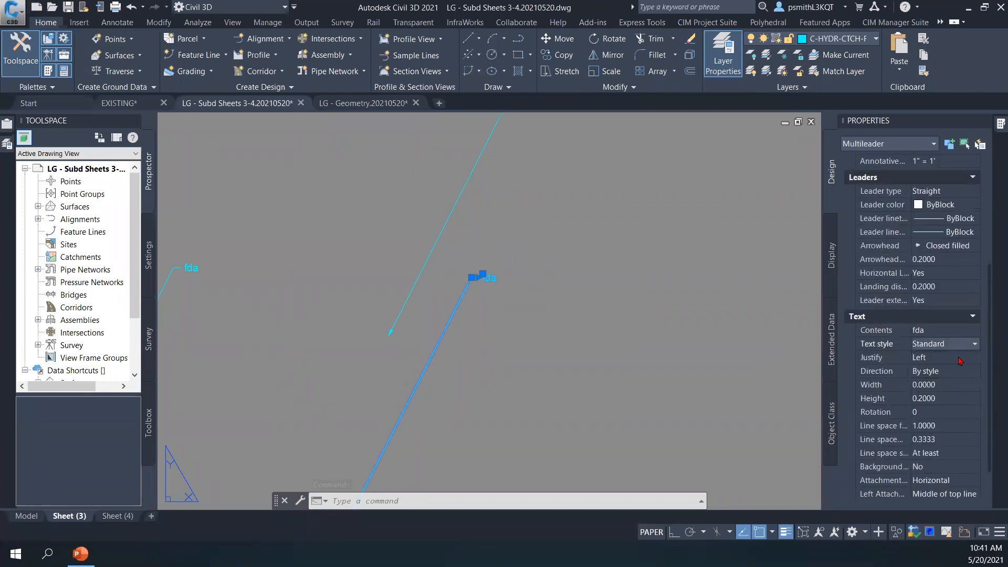
scroll(959, 368, "down", 1)
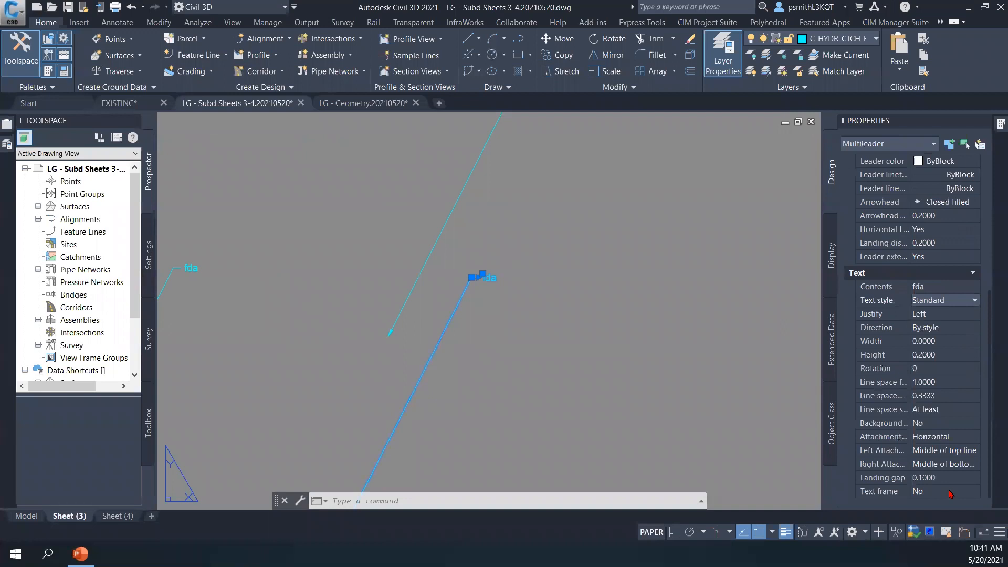
key("Escape")
- Open the yellow "fda" text in the editor to check its text colour, and close the editor
scroll(682, 362, "down", 5)
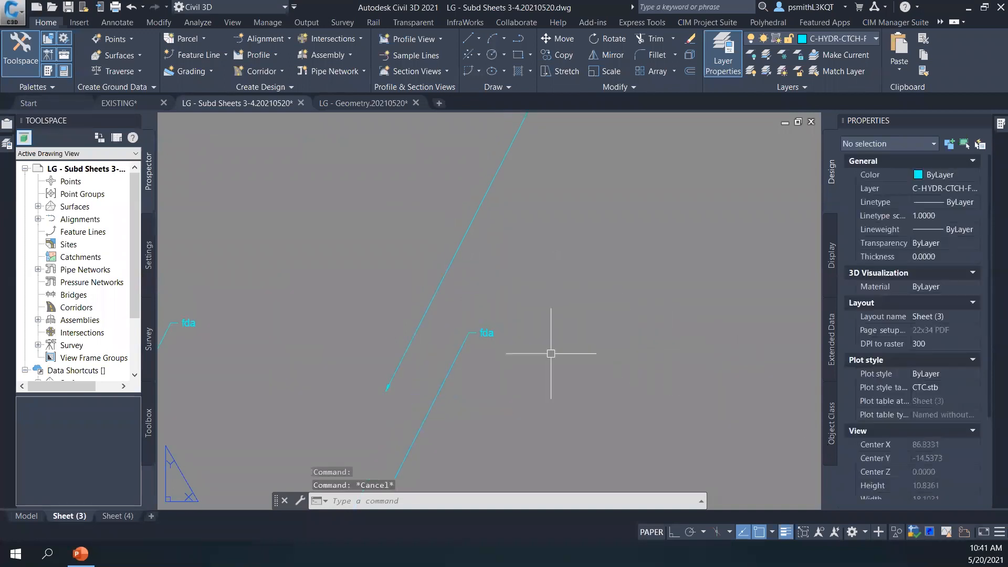
scroll(551, 336, "up", 5)
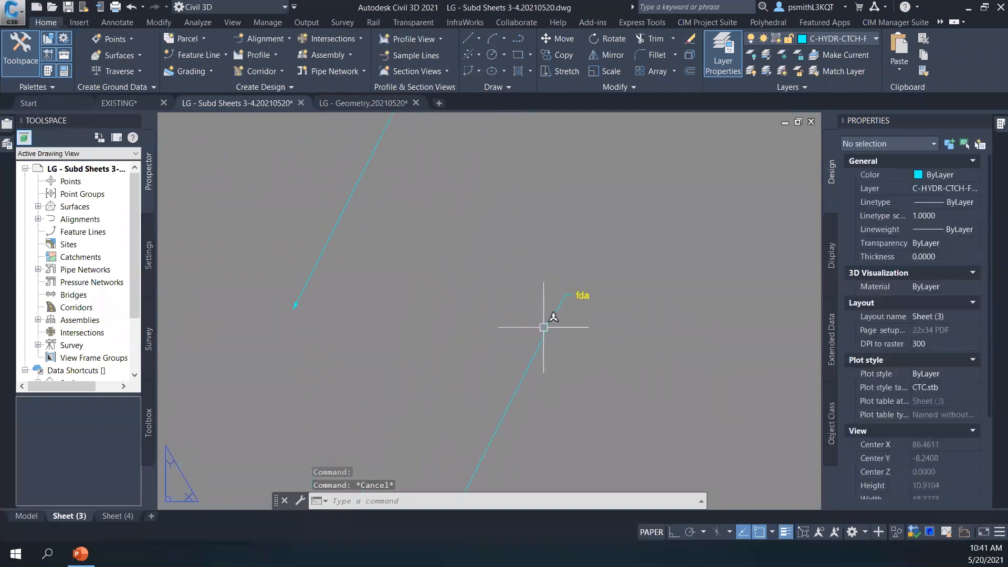
left_click(597, 289)
double_click(588, 298)
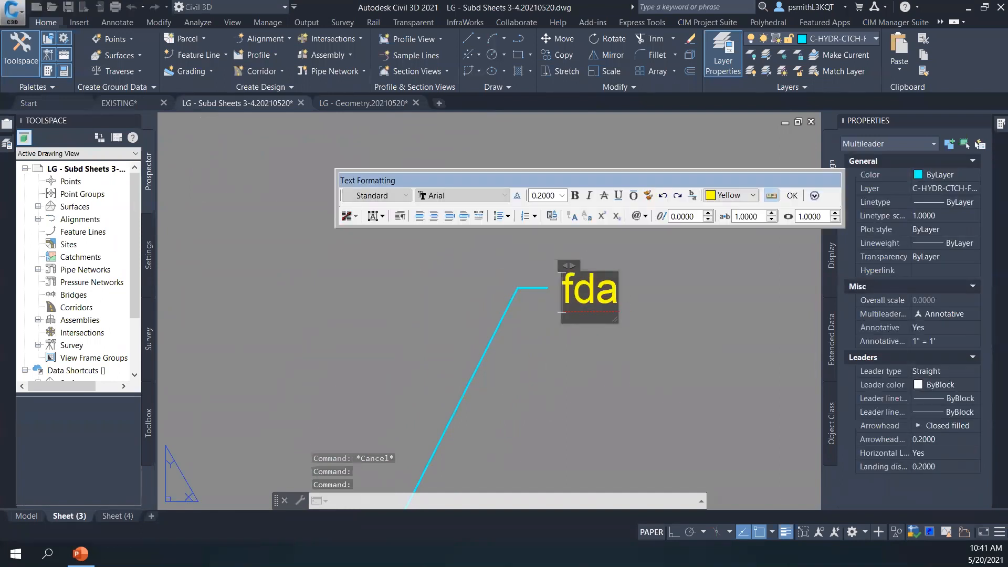
key("Escape")
- Open the cyan "fda" text above the yellow one to compare its colour, and close the editor
scroll(589, 307, "down", 4)
mouse_move(571, 238)
middle_mouse_down()
mouse_move(570, 378)
mouse_move(531, 270)
mouse_move(526, 213)
middle_mouse_up()
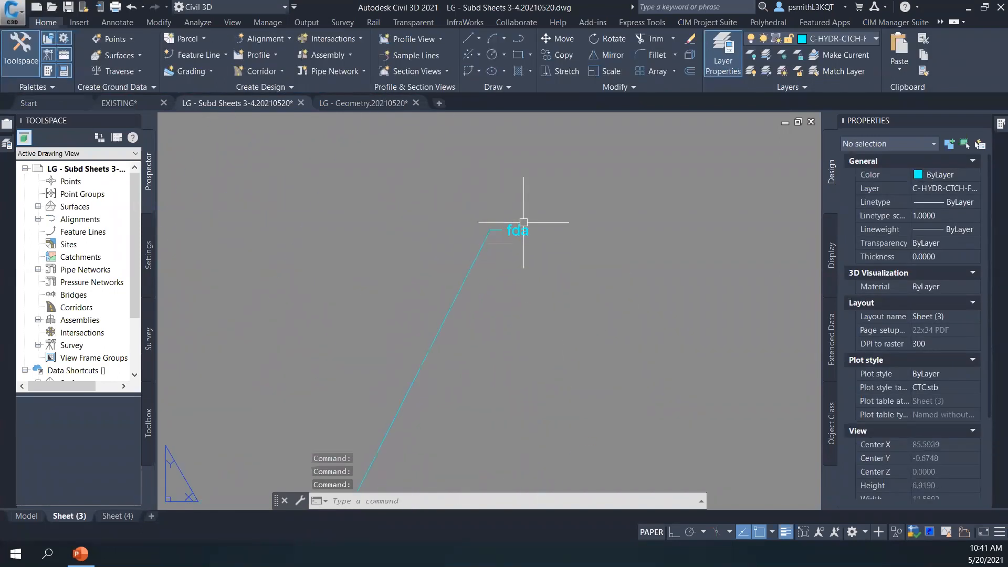
double_click(521, 231)
left_click(583, 243)
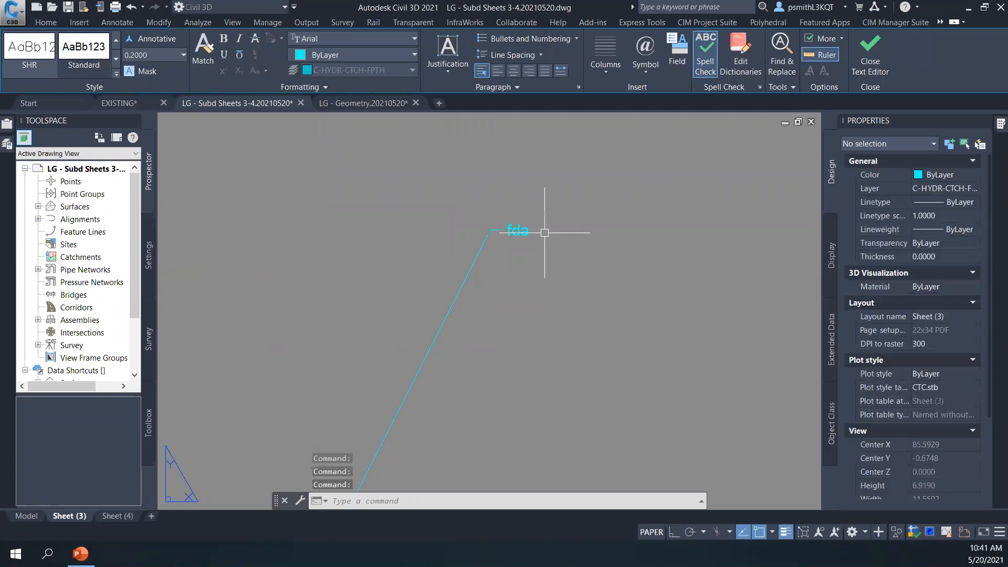
- Select the cyan multileader above the yellow one, look over its available object commands, and clear the selection
left_click(513, 228)
right_click(521, 229)
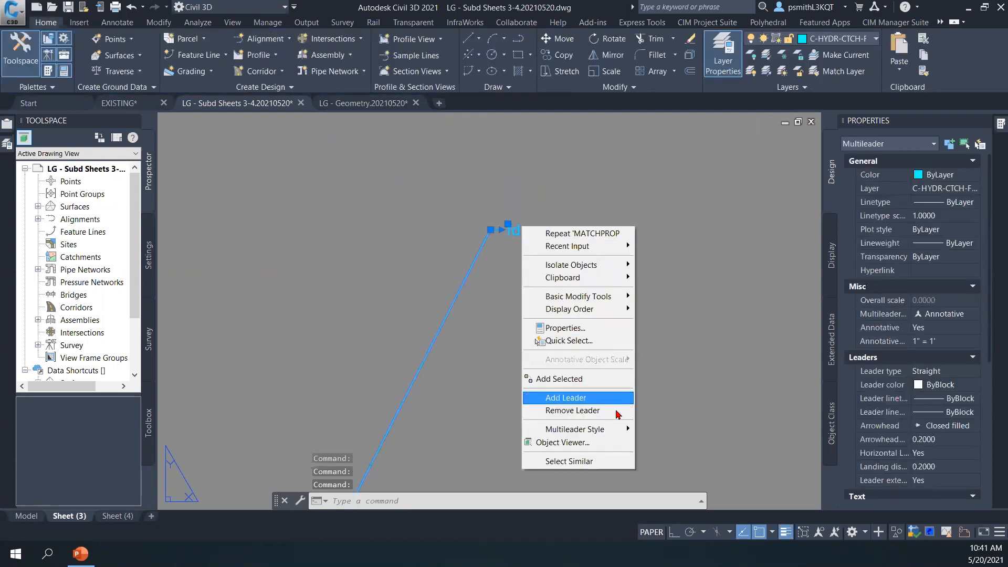
mouse_move(616, 431)
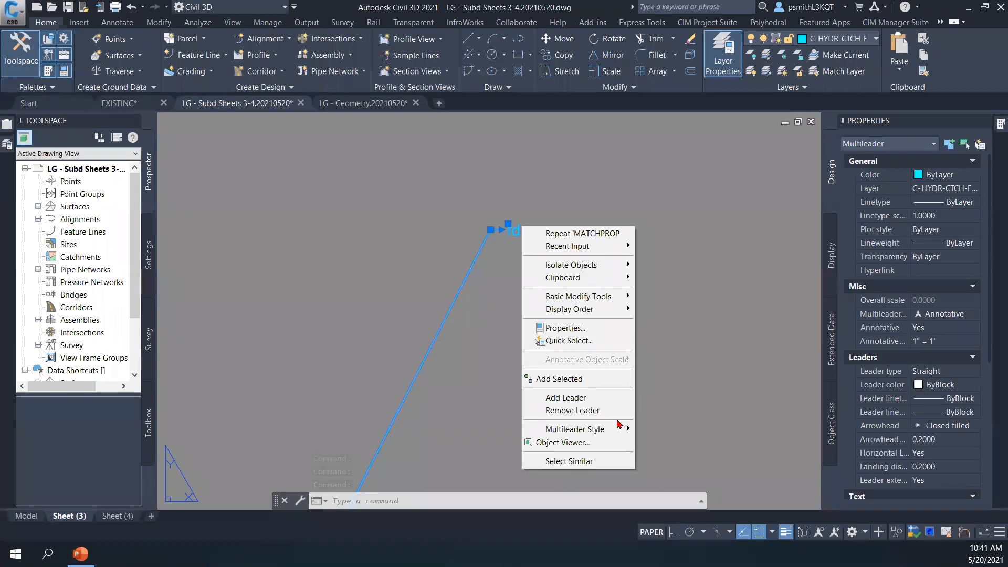
key("Escape")
key("Escape")
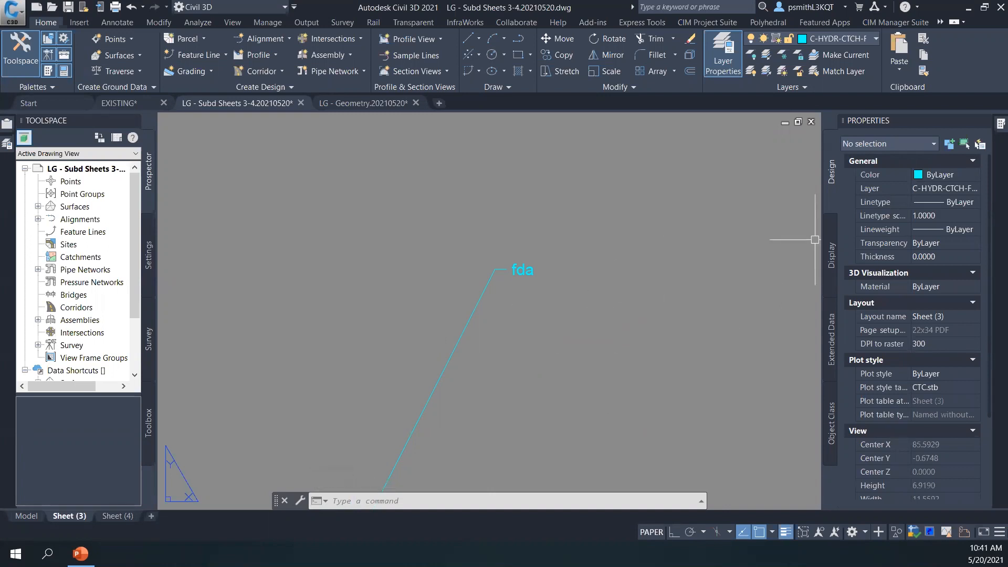
- Return to the yellow "fda" multileader, recheck its text formatting in the editor, and close the editor
scroll(613, 341, "down", 8)
scroll(529, 356, "up", 2)
scroll(546, 357, "up", 10)
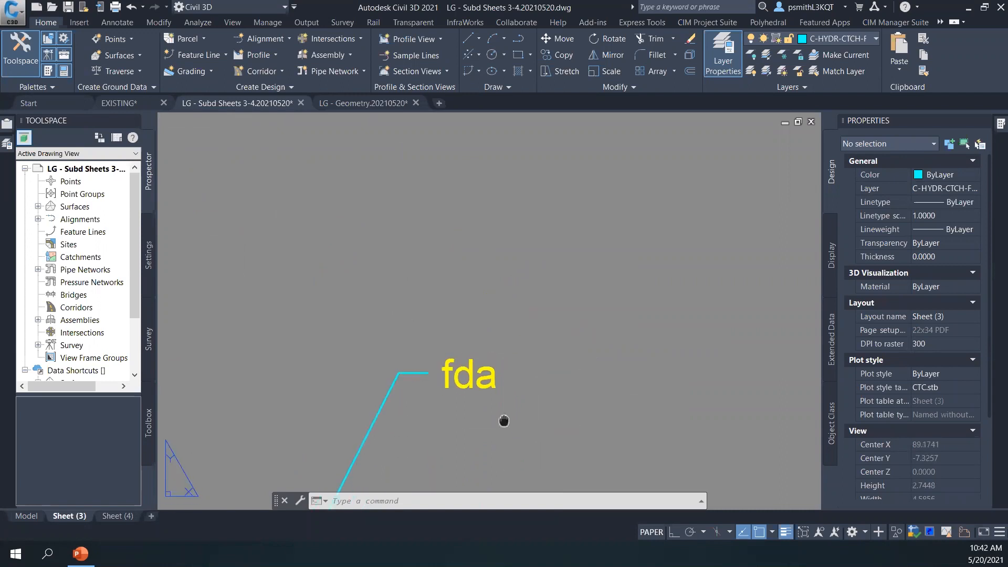
middle_click_drag(505, 432, 506, 371)
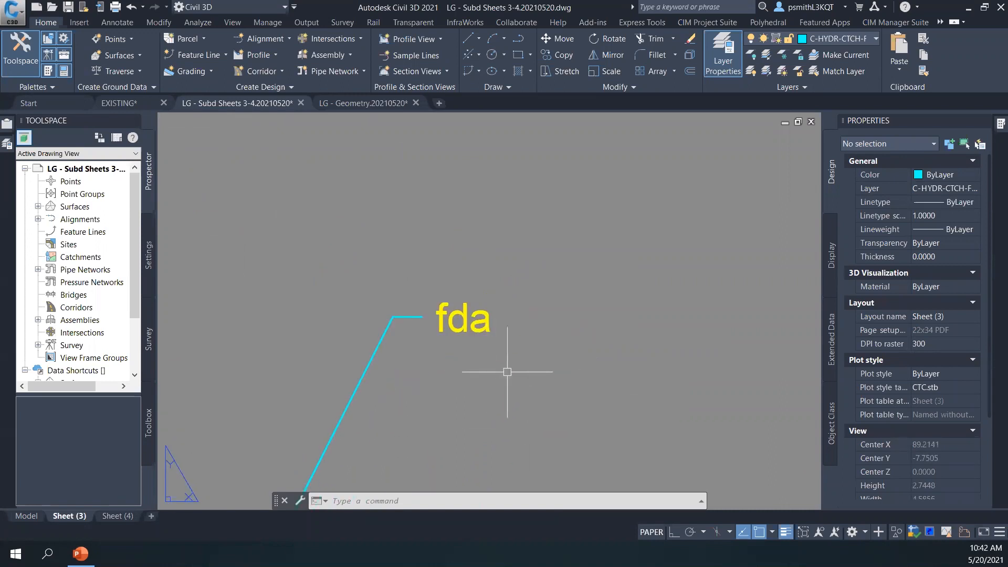
middle_click_drag(420, 364, 452, 372)
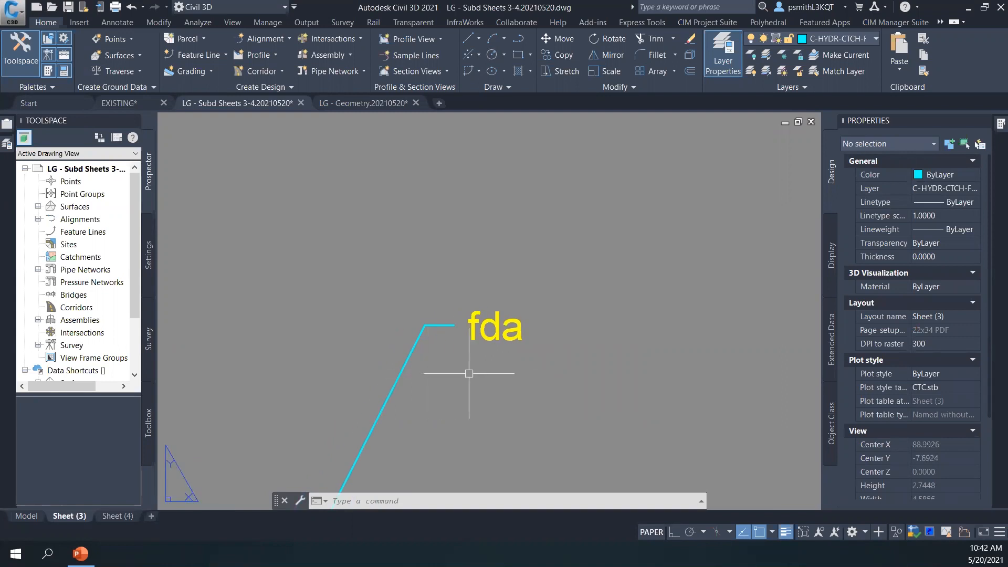
double_click(480, 331)
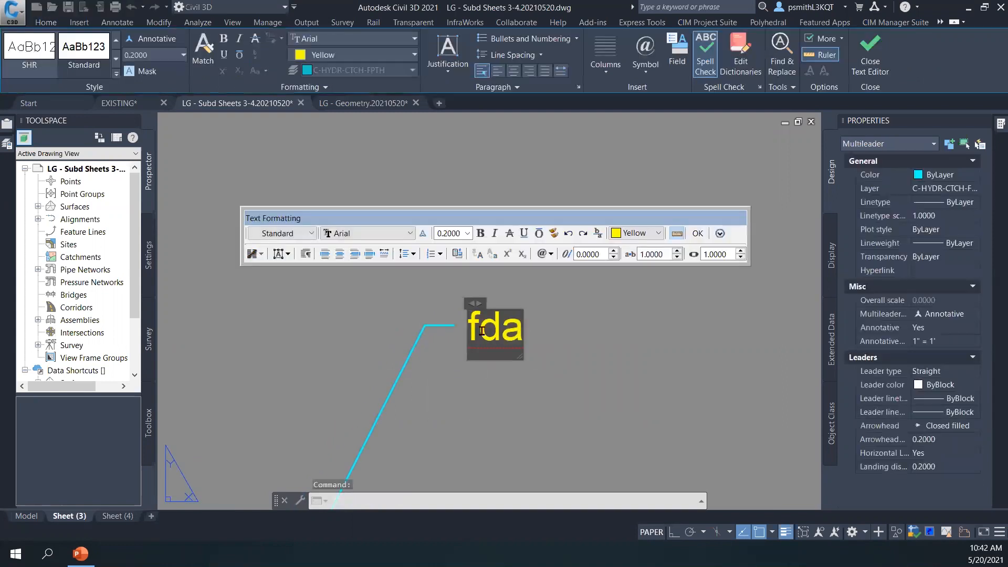
double_click(482, 331)
key("Escape")
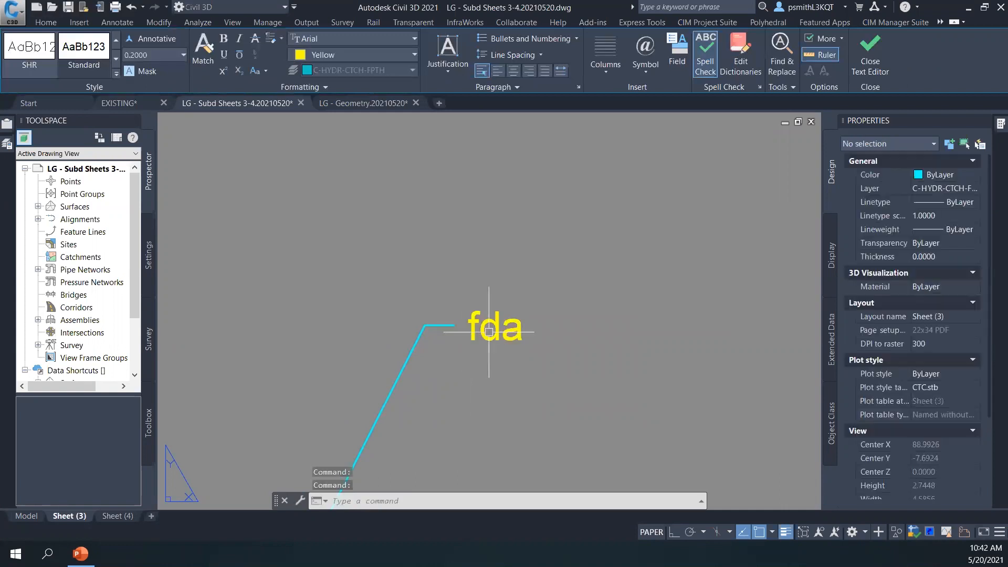
scroll(498, 365, "down", 6)
middle_click_drag(514, 322, 530, 400)
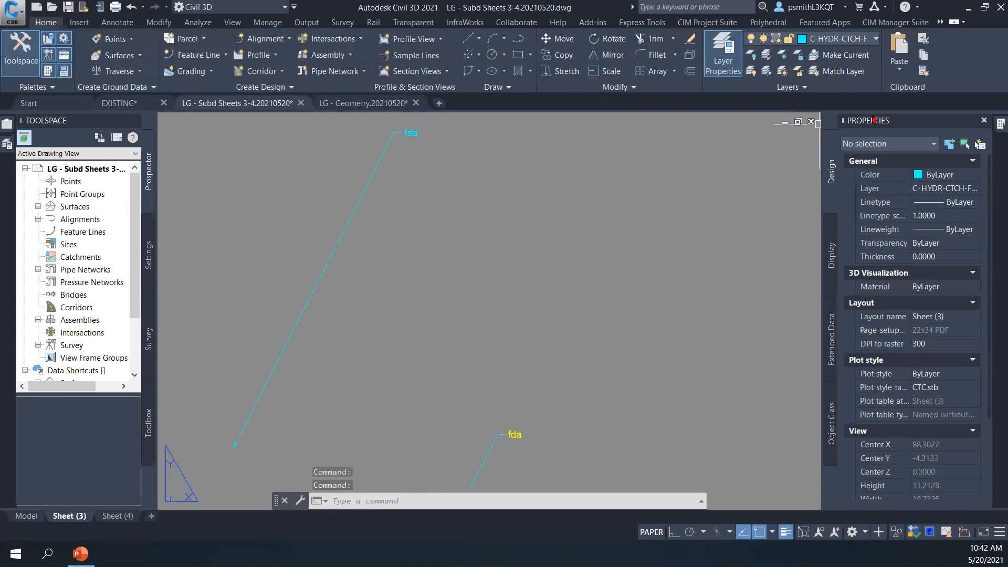
middle_click_drag(644, 261, 623, 266)
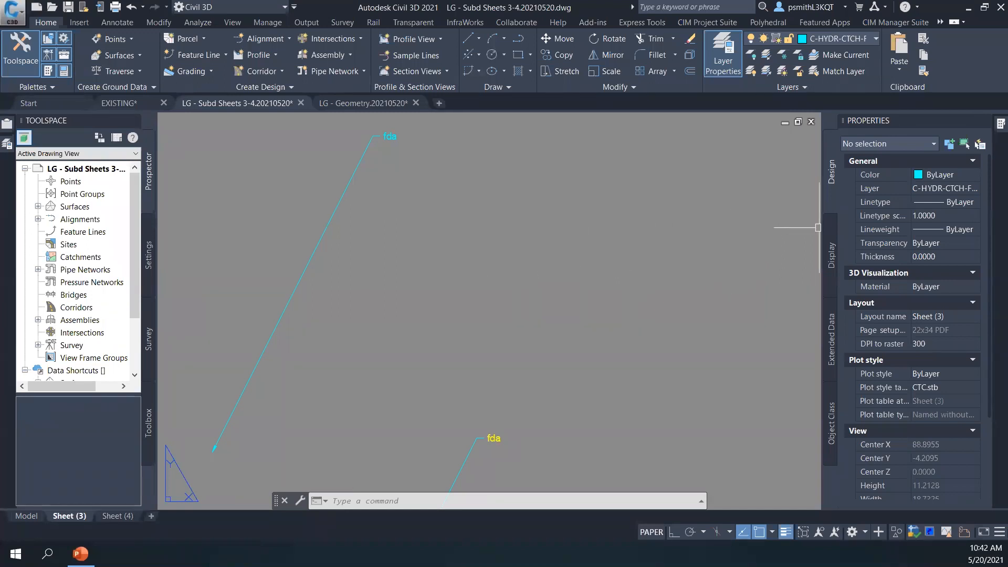
scroll(480, 324, "down", 5)
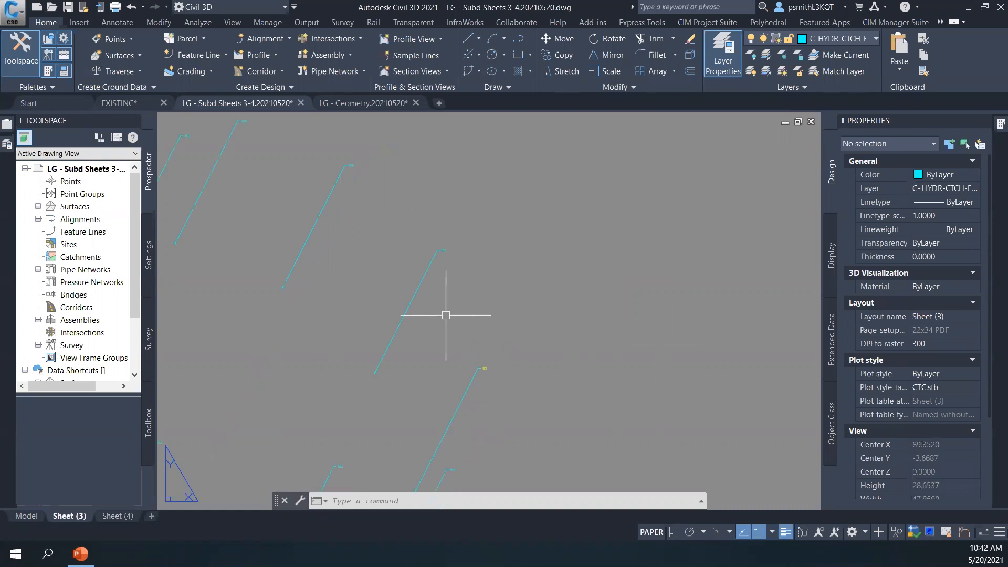
left_click(446, 315)
left_click(379, 329)
key("Escape")
- Select all of the yellow "fda" text in the editor, inspect the available text colours, and leave the editor without changing the colour
scroll(479, 367, "up", 5)
scroll(461, 343, "up", 4)
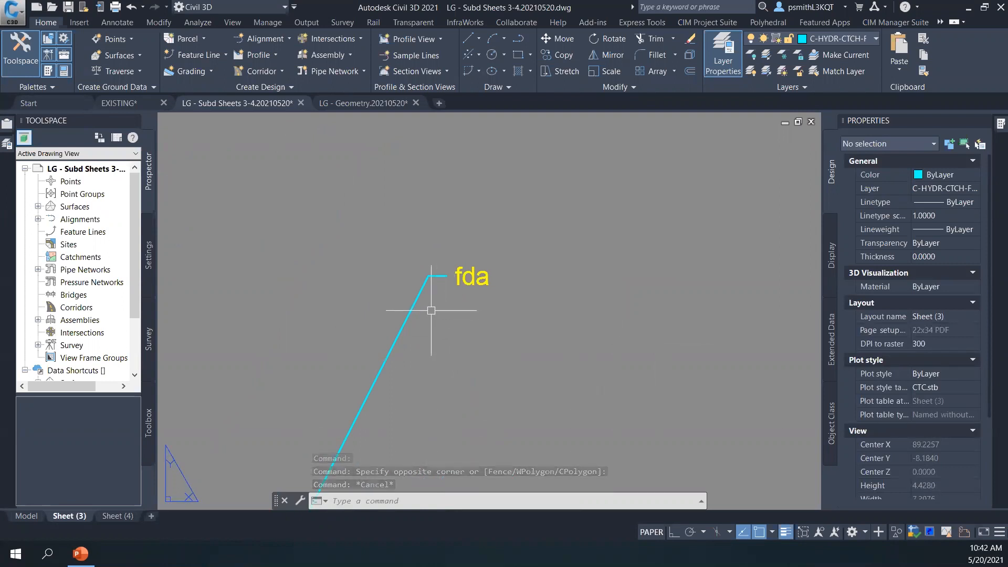
left_click(417, 311)
left_click(396, 320)
right_click(377, 313)
key("Escape")
double_click(468, 277)
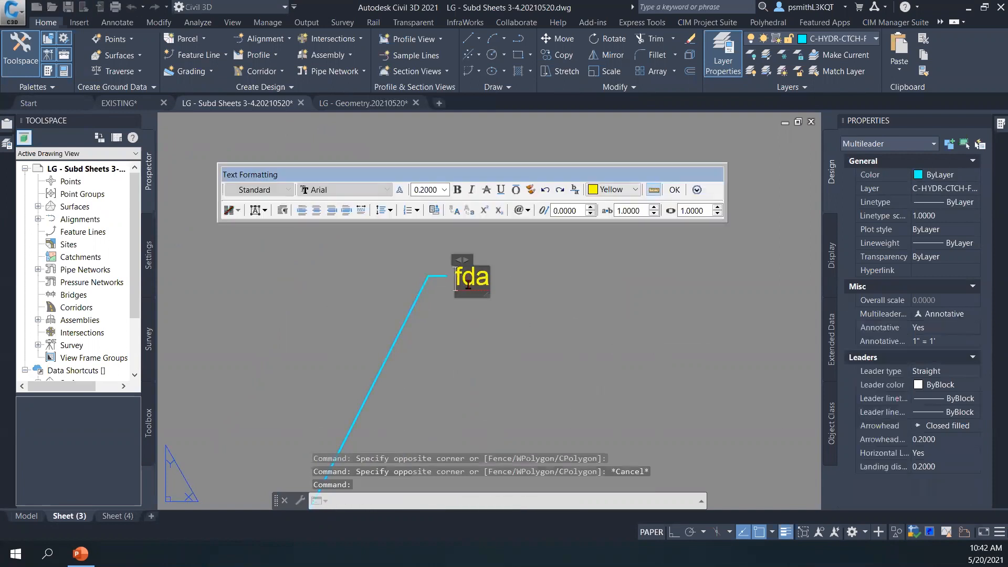
key("ctrl+a")
left_click(635, 191)
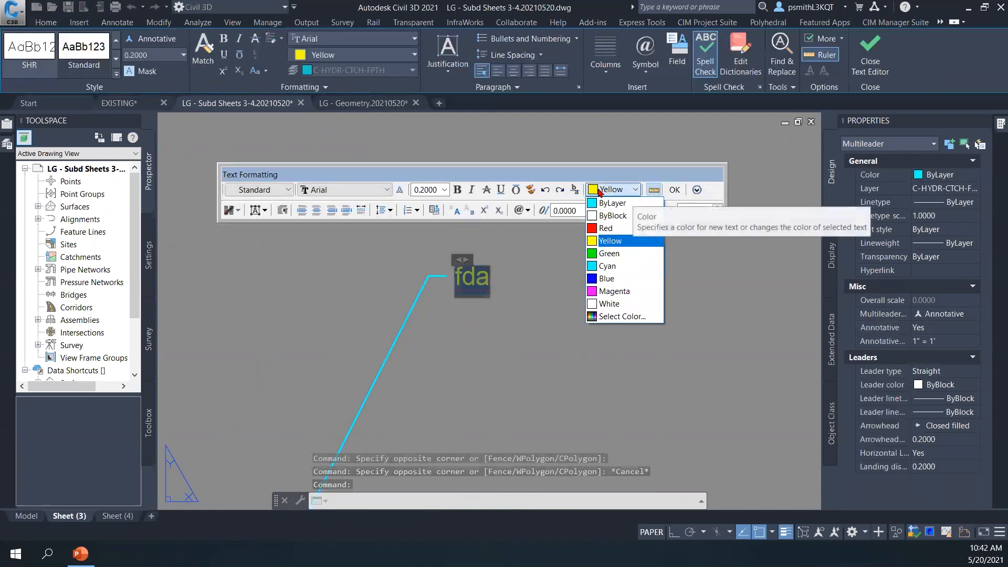
left_click(651, 145)
left_click(651, 144)
key("Escape")
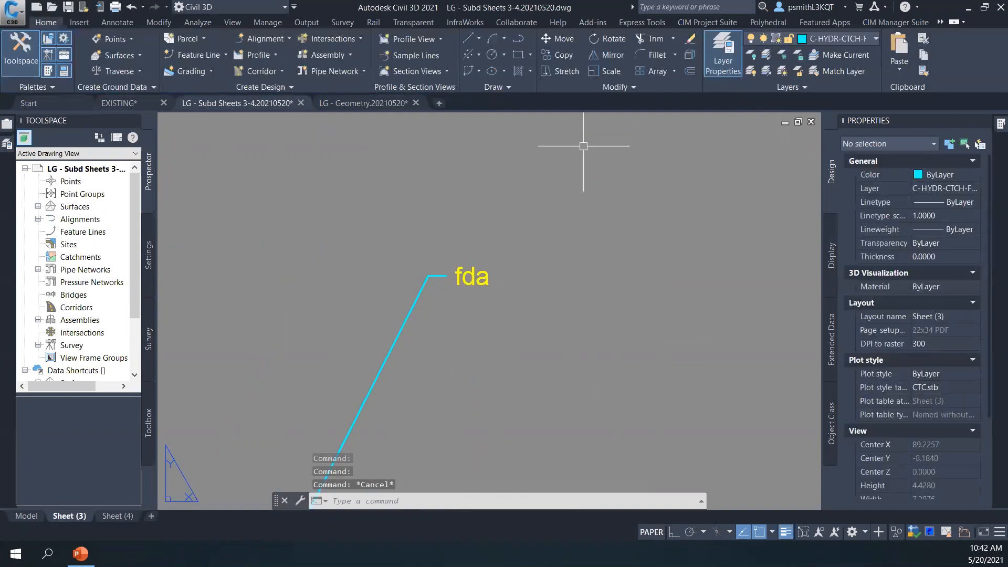
- Select the yellow-text multileader, review the object commands offered for it, and clear the selection
scroll(623, 219, "down", 5)
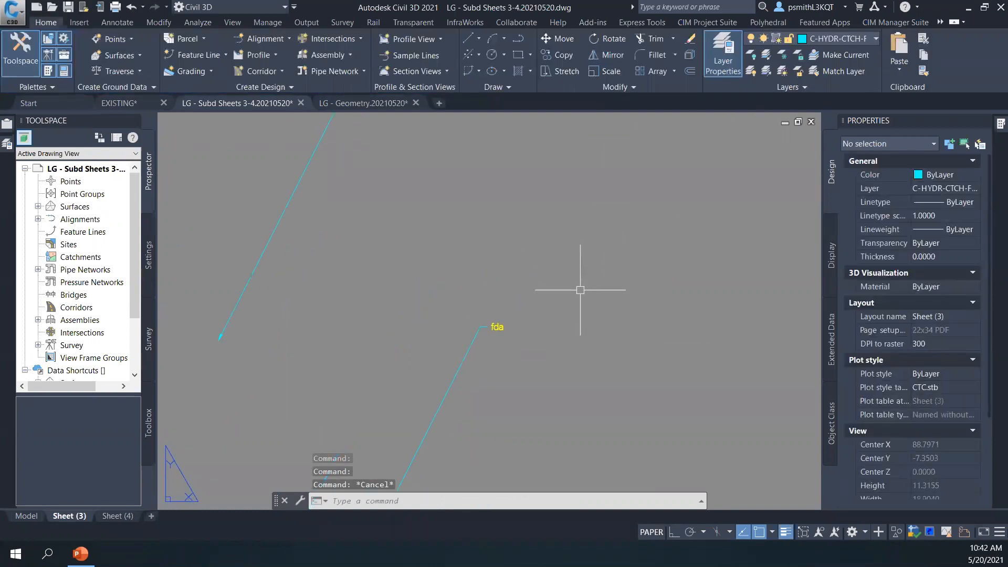
middle_click_drag(540, 308, 479, 333)
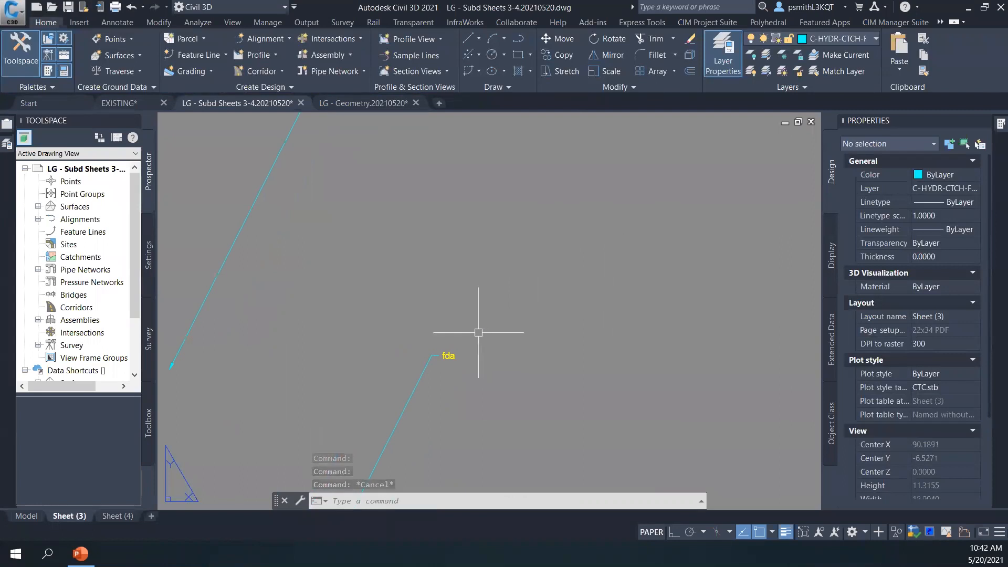
left_click(447, 355)
right_click(410, 324)
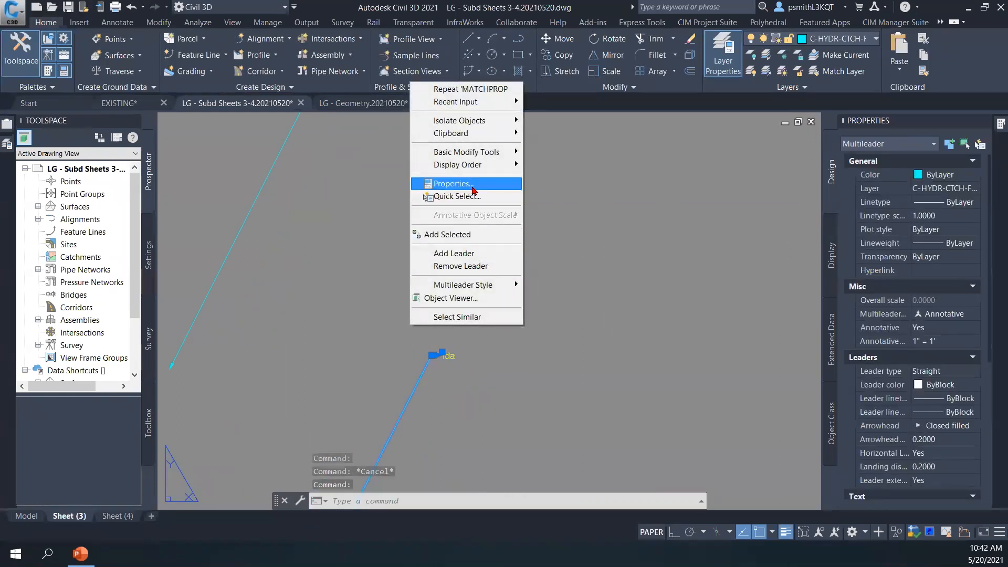
key("Escape")
key("Escape")
- Select the cyan multileader above the yellow one, inspect the Annotative style in the Multileader Style Manager, and close the manager
scroll(582, 208, "down", 5)
middle_click_drag(581, 208, 572, 240)
key("Escape")
left_click(461, 234)
left_click(423, 241)
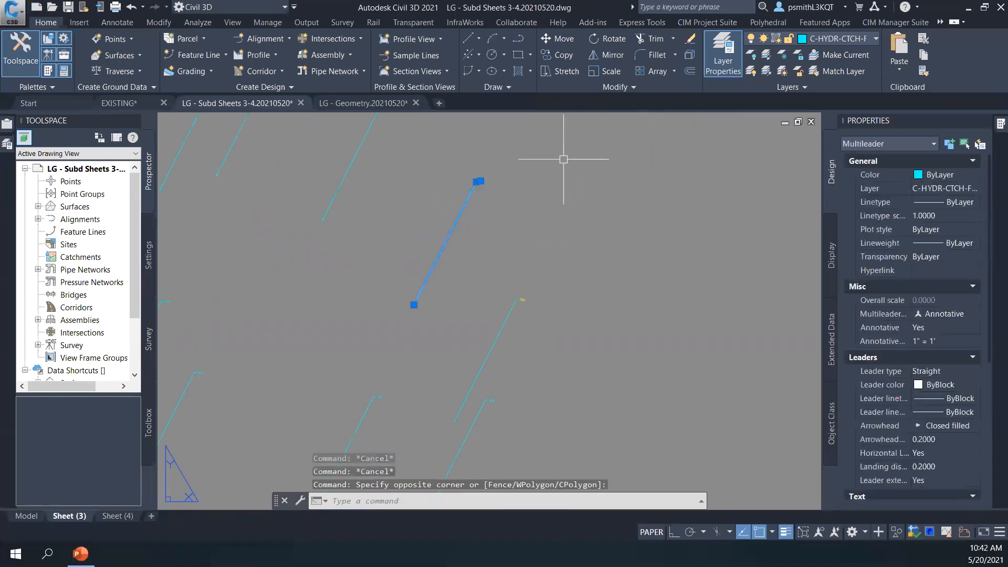
left_click(150, 26)
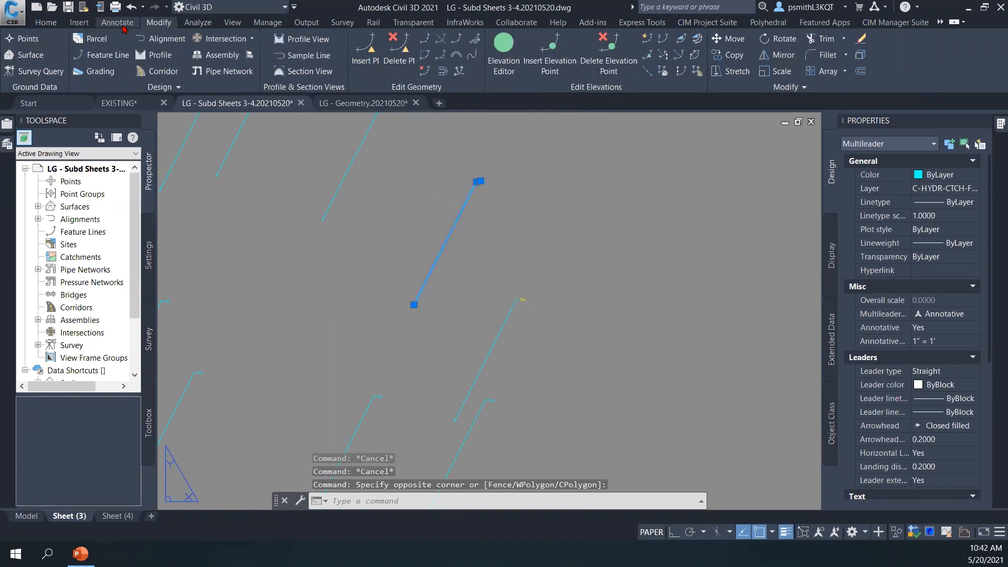
left_click(125, 25)
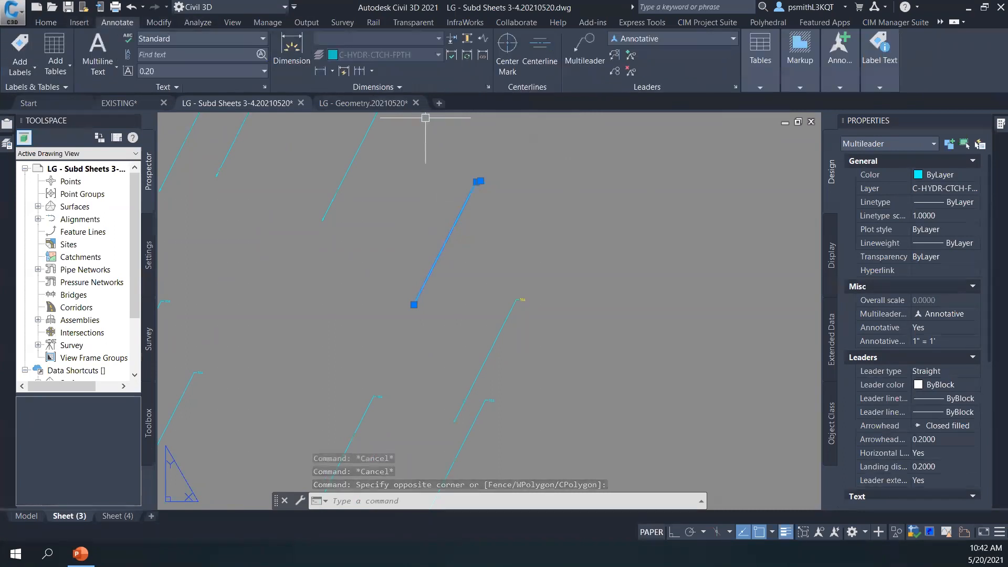
left_click(735, 88)
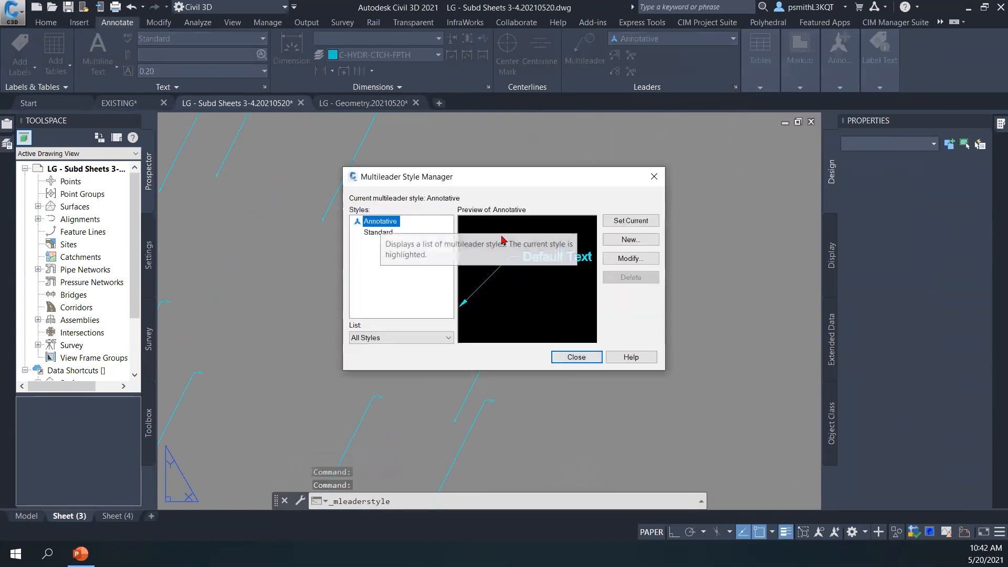
key("Escape")
- Reselect the cyan multileader by its "fda" text and look through its object commands for style options
left_click(469, 198)
scroll(535, 163, "up", 4)
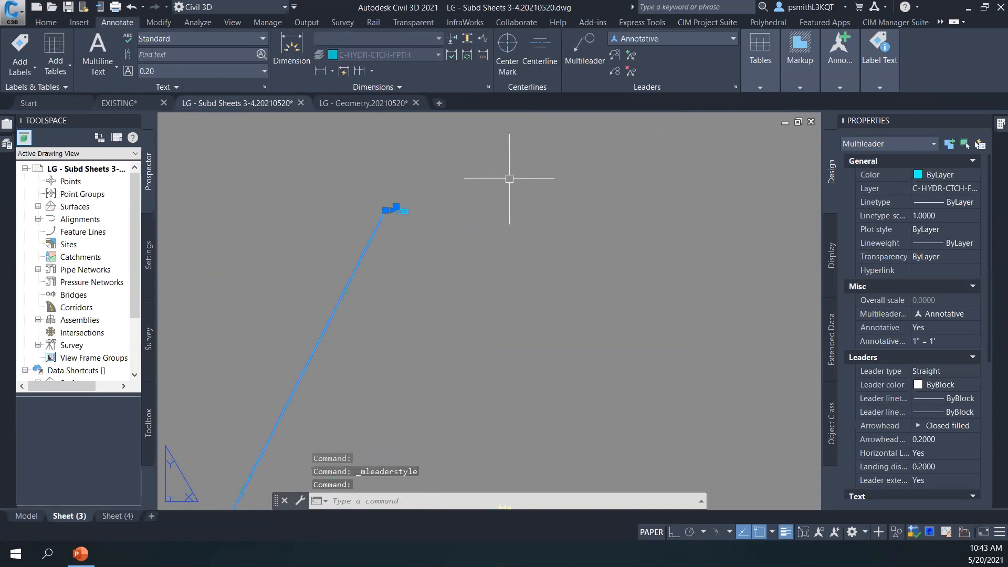
middle_click_drag(509, 179, 527, 245)
key("Escape")
left_click(432, 275)
right_click(440, 253)
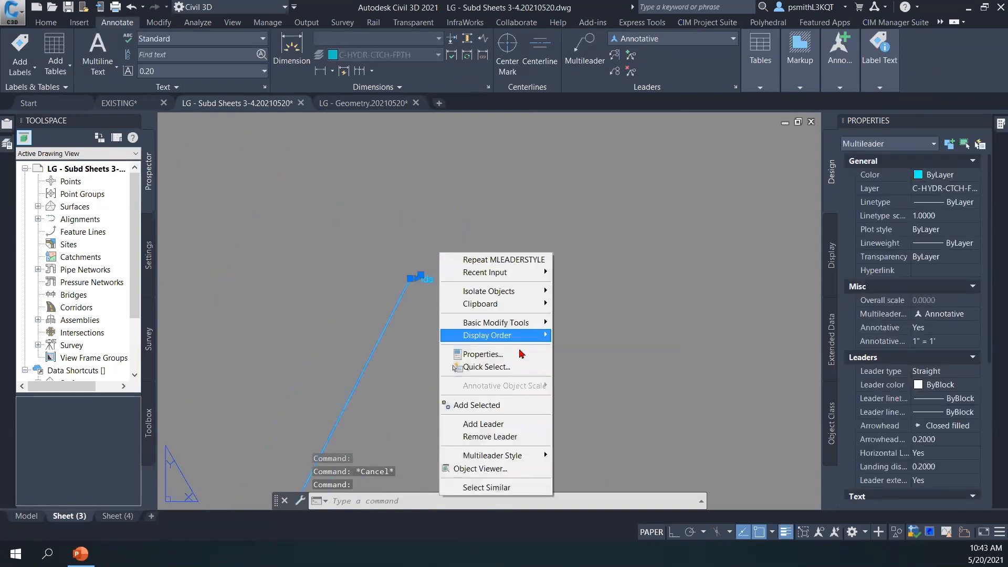
left_click(534, 424)
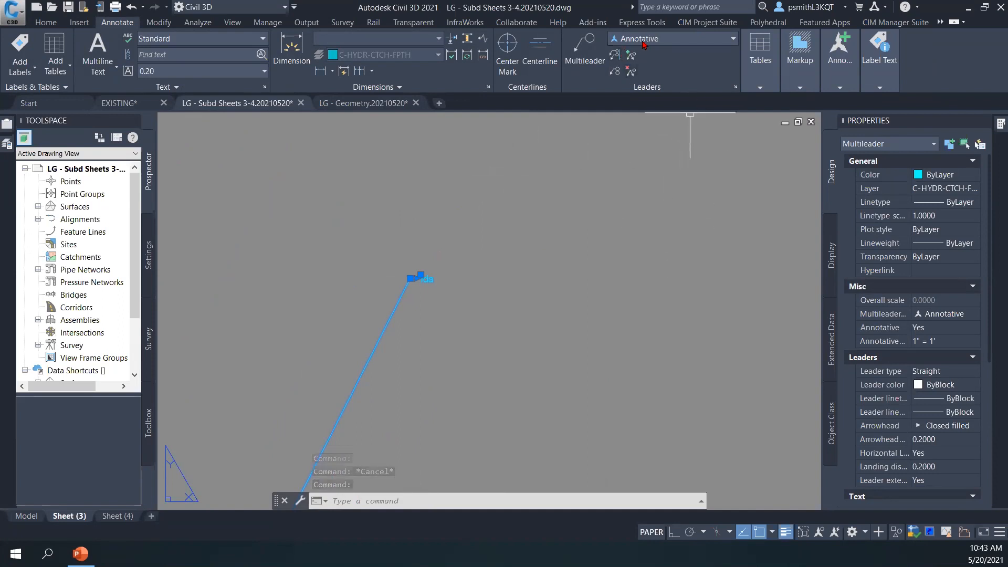
- Change the leader line colour in the Annotative multileader style to Yellow and accept the style change
left_click(735, 87)
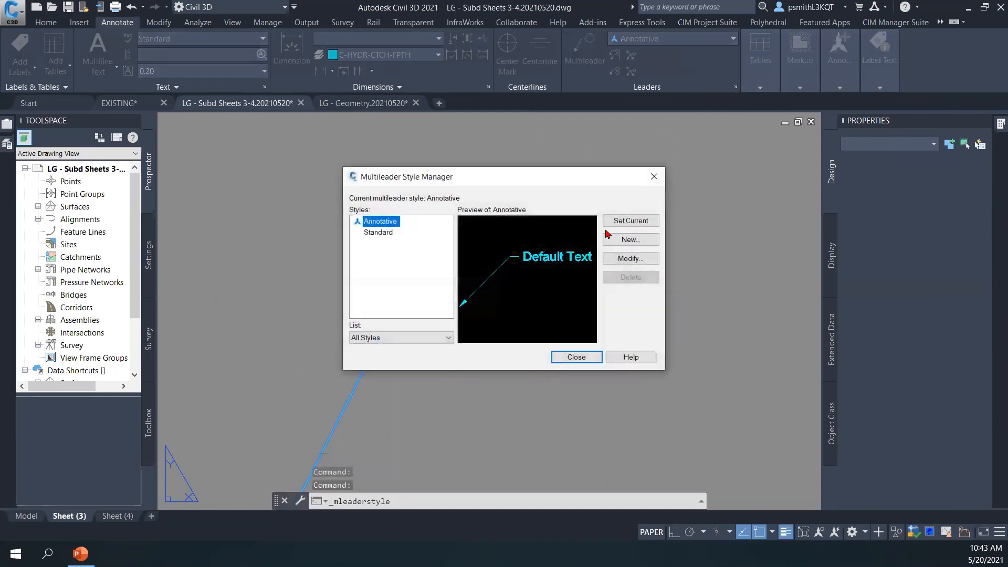
left_click(630, 258)
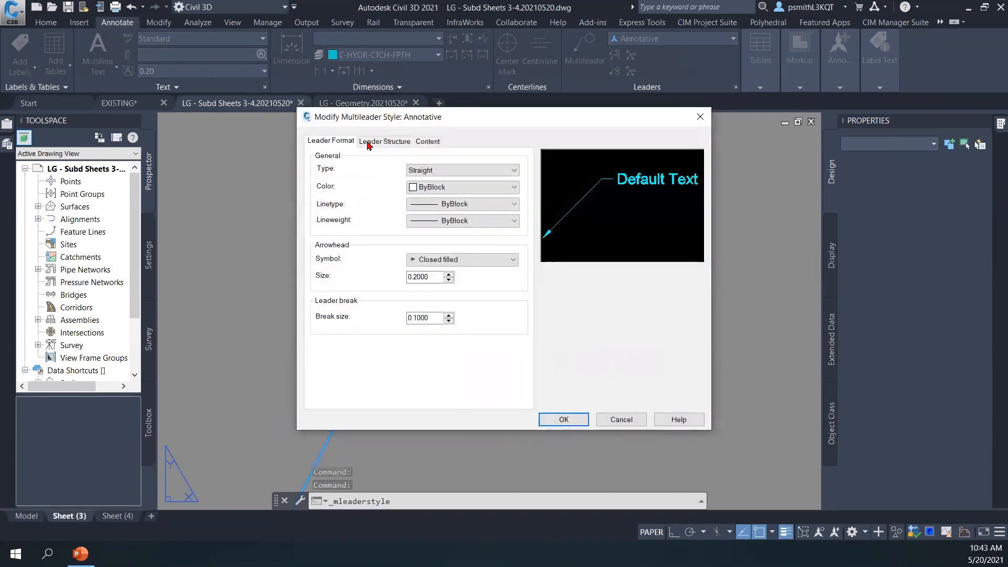
left_click(462, 188)
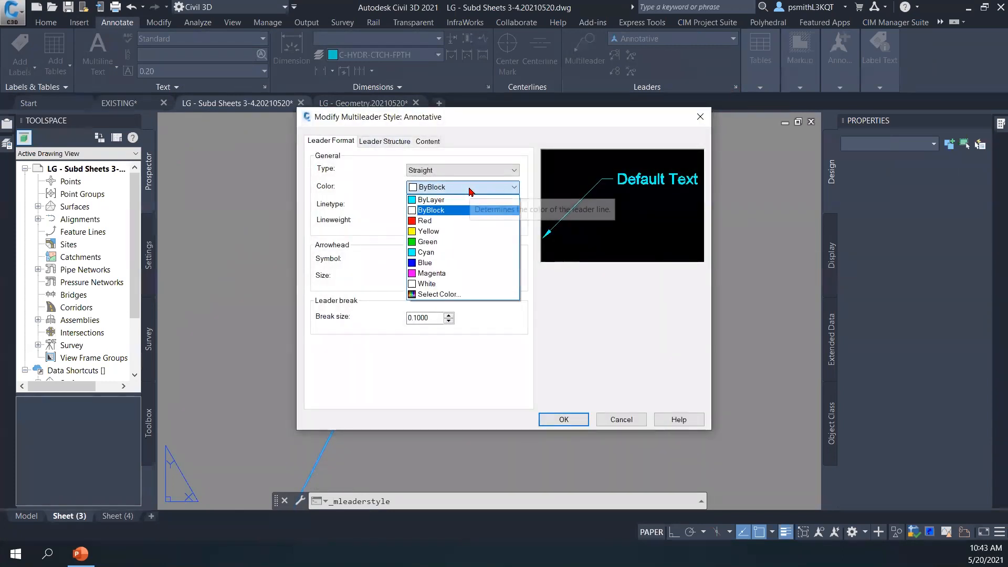
left_click(455, 200)
left_click(499, 187)
left_click(479, 231)
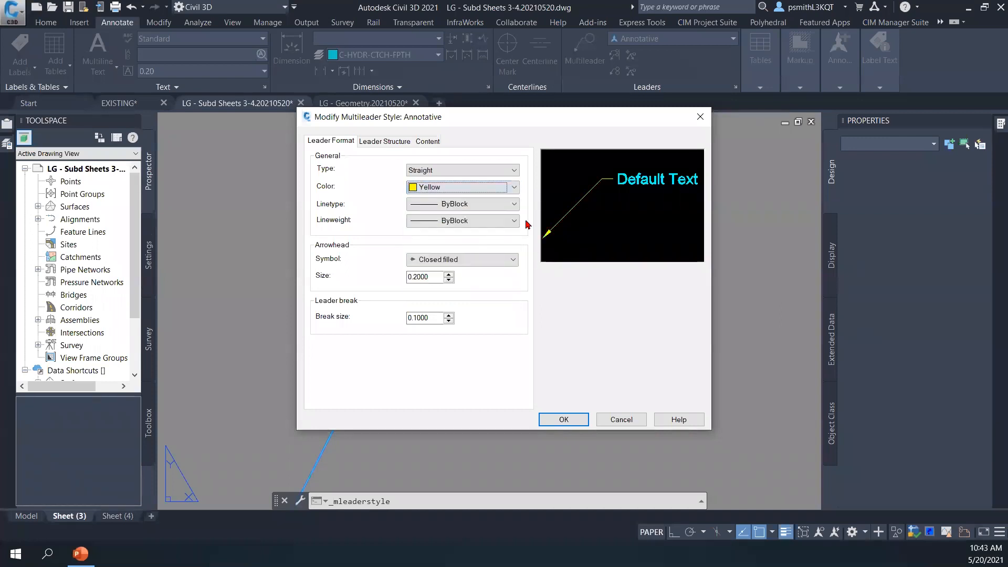
left_click(395, 143)
left_click(337, 141)
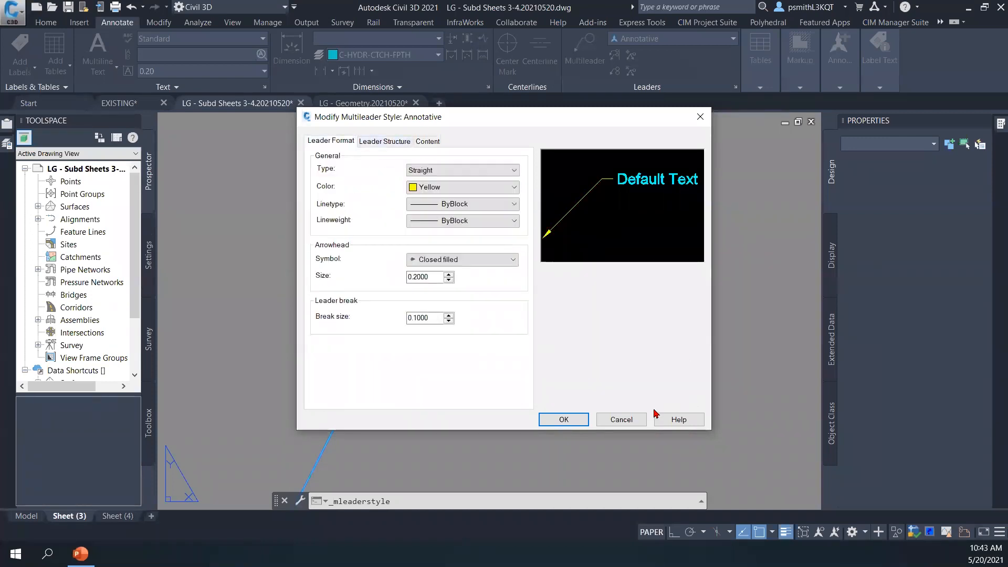
left_click(584, 419)
- Reopen the Annotative multileader style for modification and set its leader line colour back to ByBlock
left_click(617, 257)
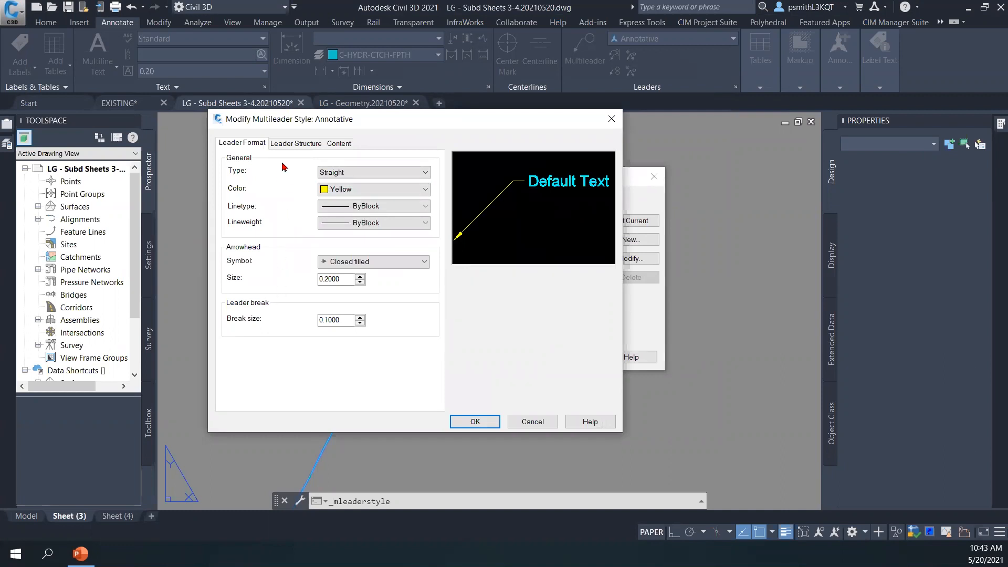
left_click(299, 145)
left_click(243, 143)
left_click(423, 190)
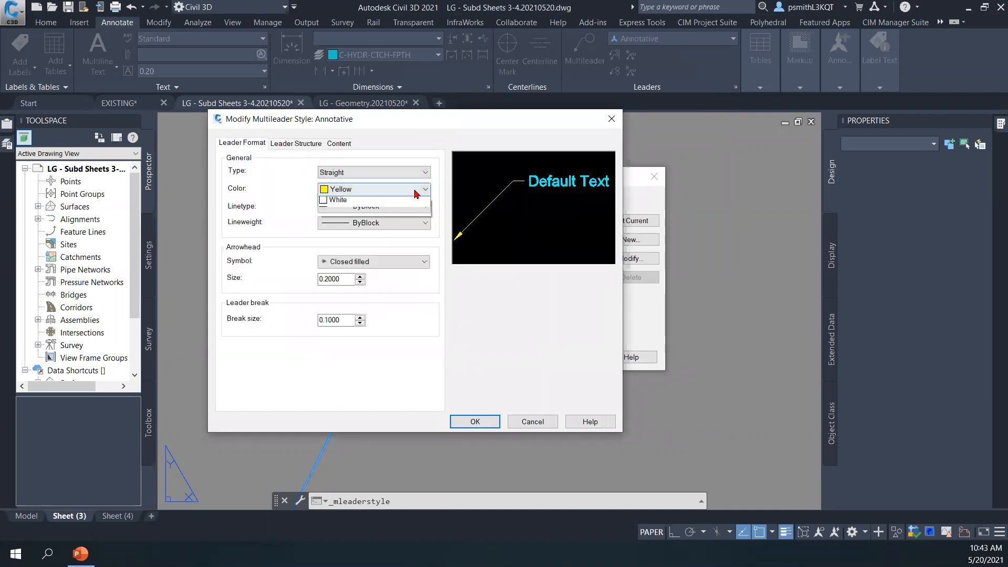
left_click(415, 200)
left_click(369, 189)
left_click(415, 200)
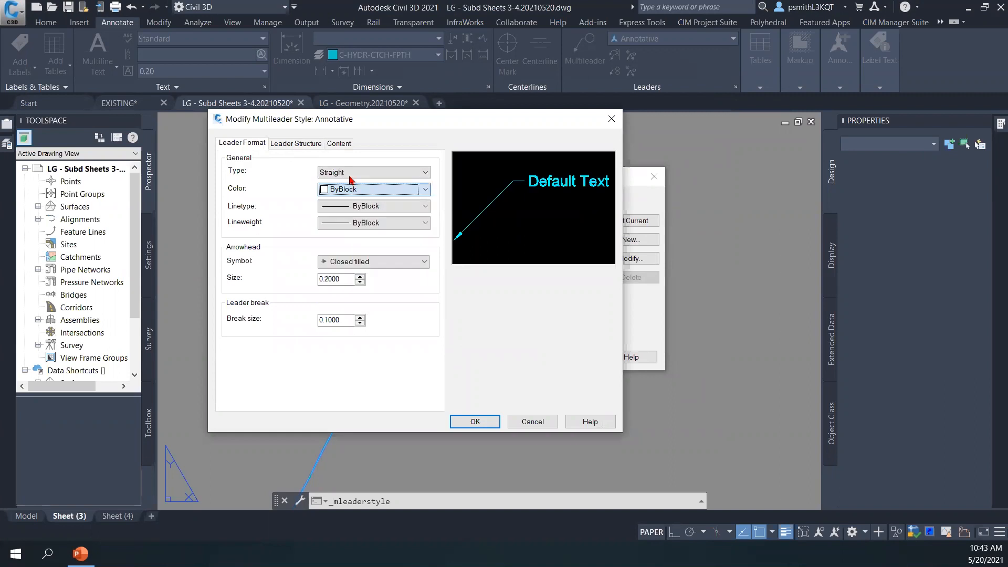
- Set the Annotative style's text colour to Yellow in its content settings and accept the style change
left_click(315, 143)
left_click(336, 145)
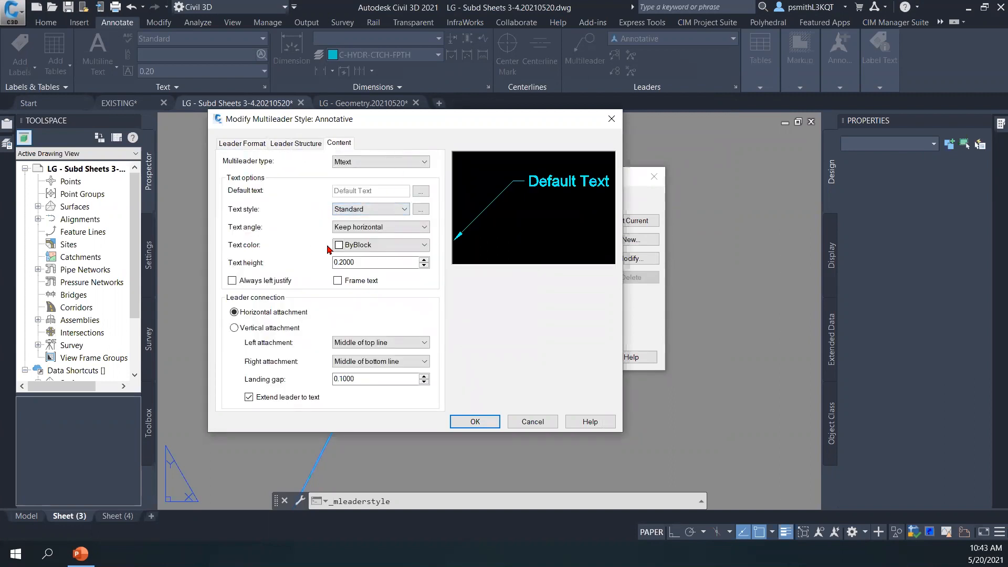
left_click(353, 245)
left_click(374, 291)
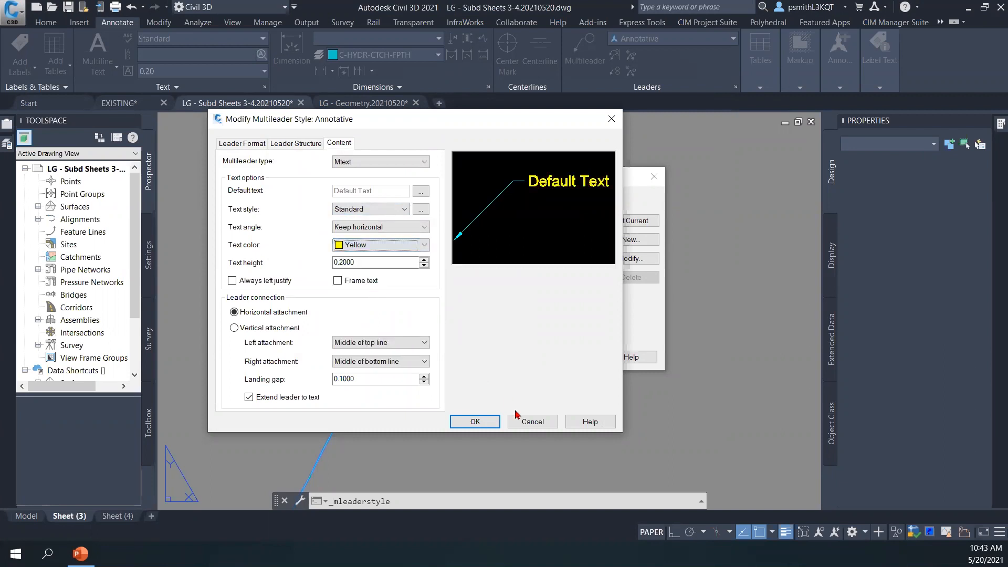
left_click(475, 422)
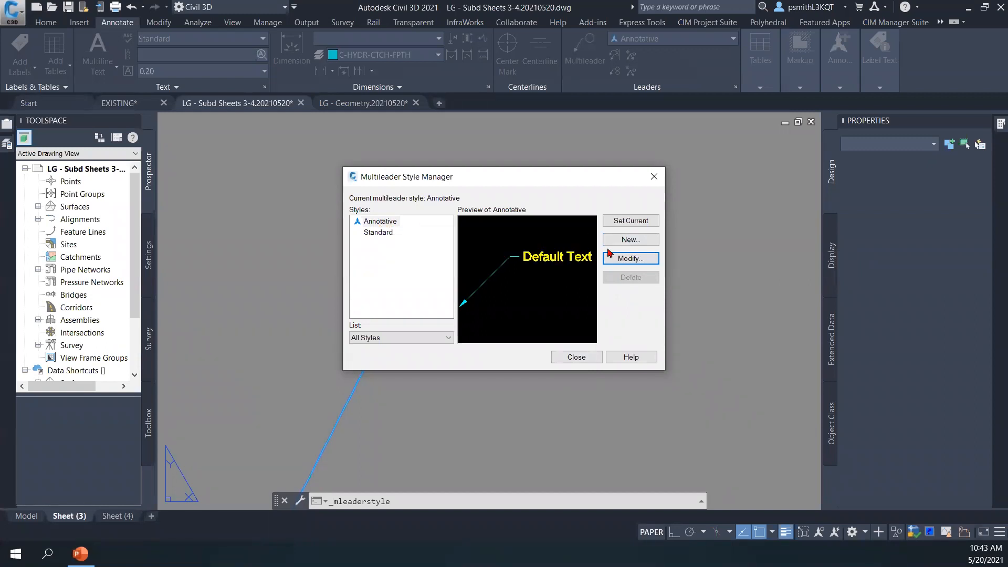
- Review the Annotative style's text colour choices, keep Yellow, and close the Multileader Style Manager
left_click(630, 259)
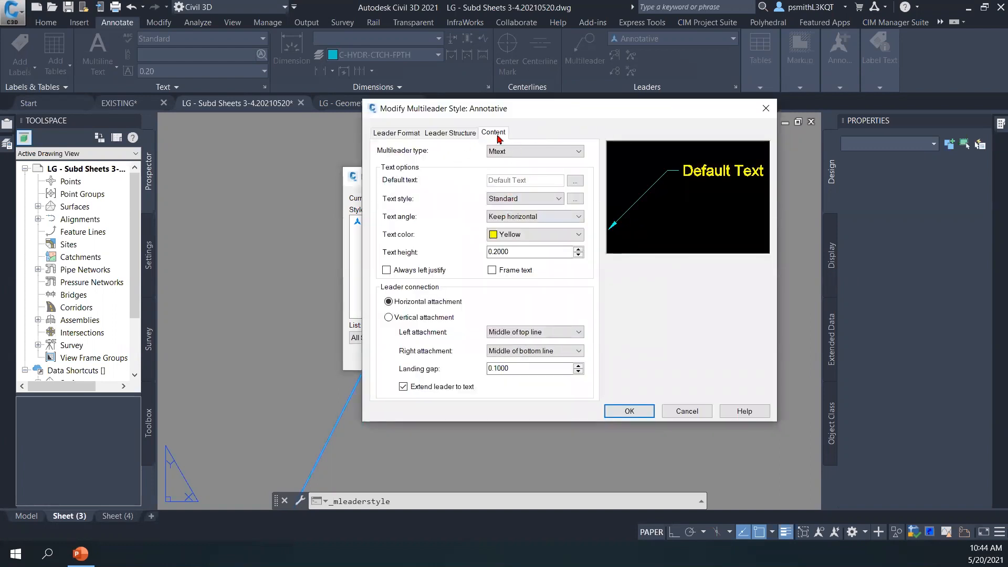
left_click(536, 234)
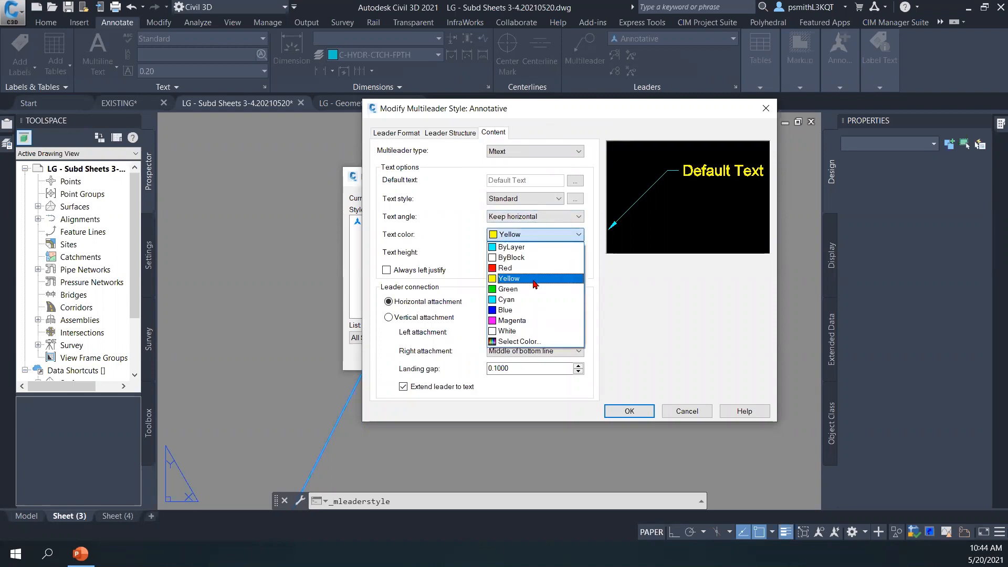
left_click(534, 279)
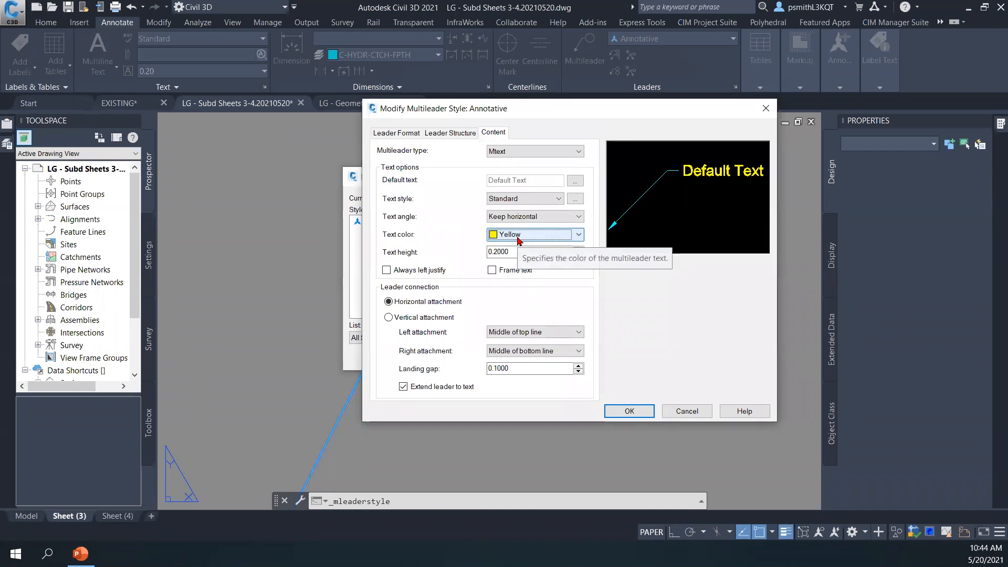
left_click(630, 411)
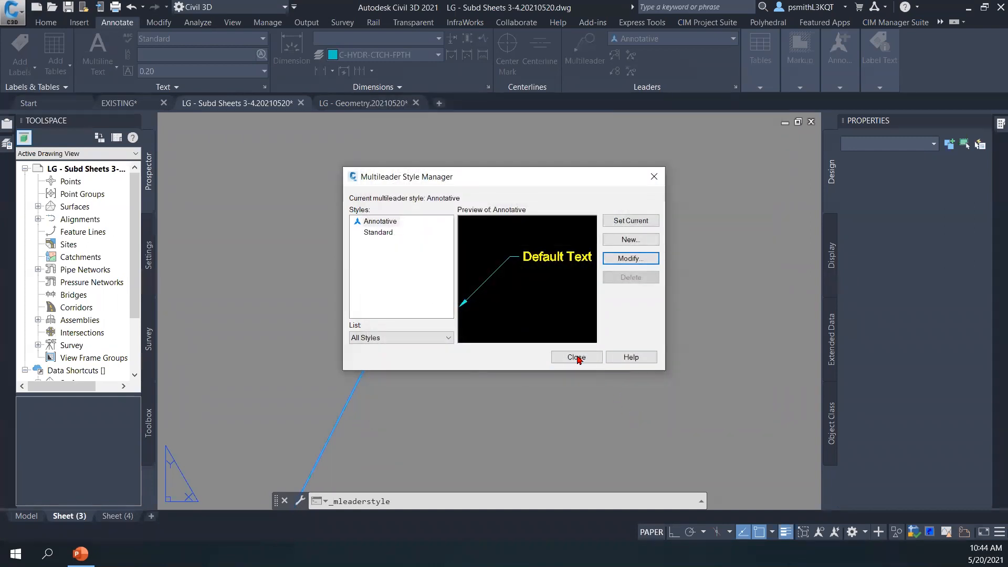
left_click(571, 357)
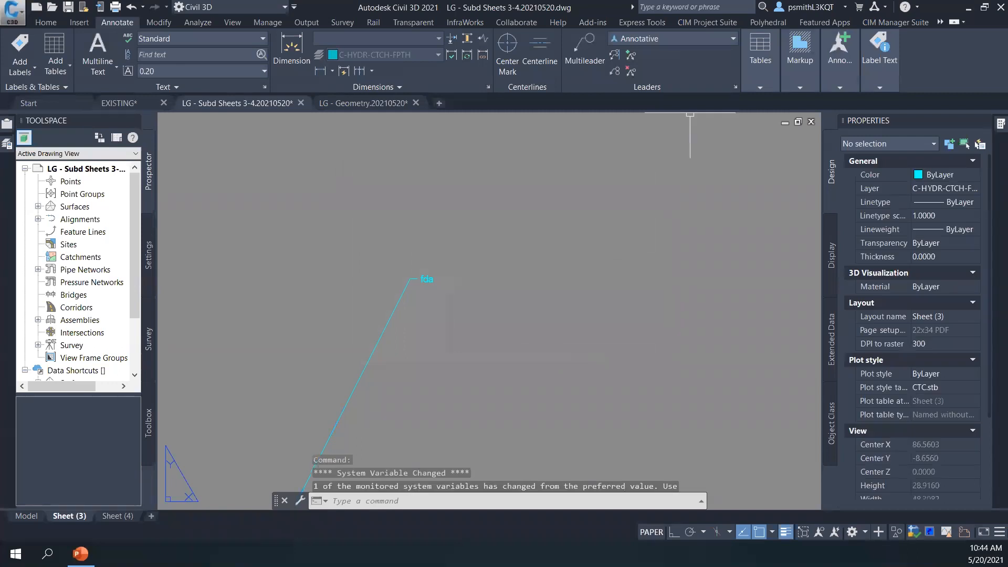
- Regenerate the whole drawing with REGENALL and check the text colours of the multileaders on the sheet
type("reg")
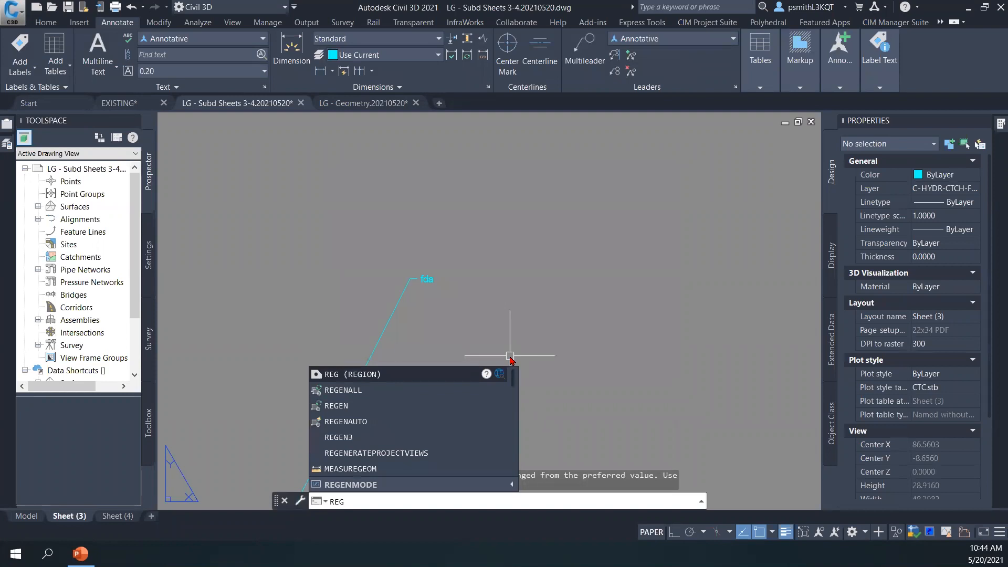
left_click(367, 389)
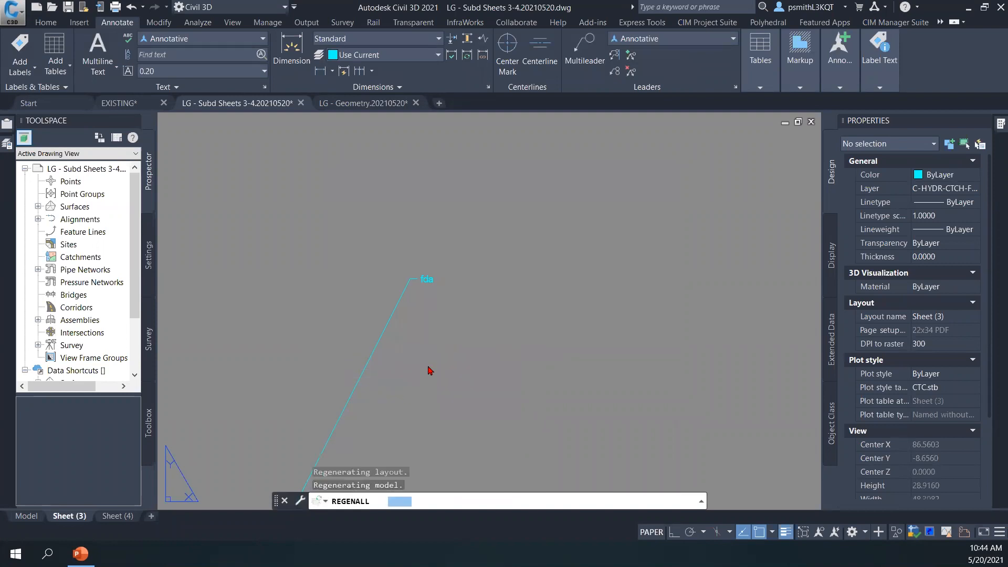
scroll(425, 358, "down", 6)
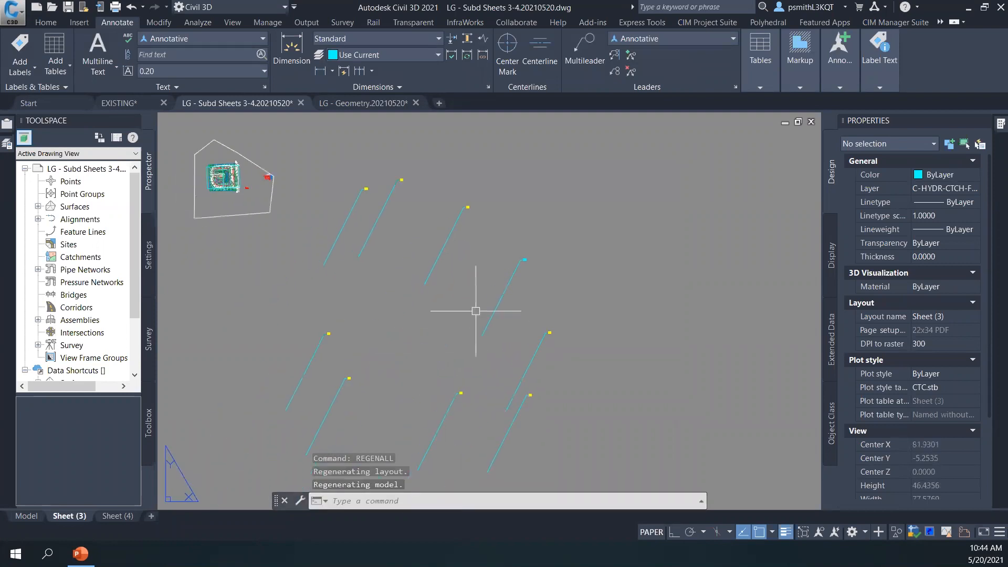
scroll(457, 357, "up", 12)
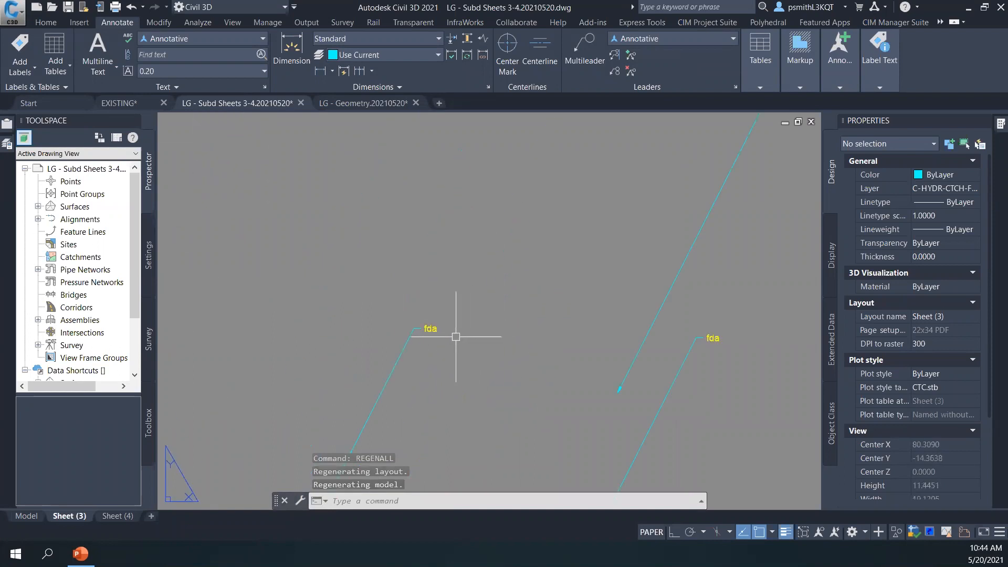
left_click(428, 324)
key("Escape")
scroll(467, 333, "down", 12)
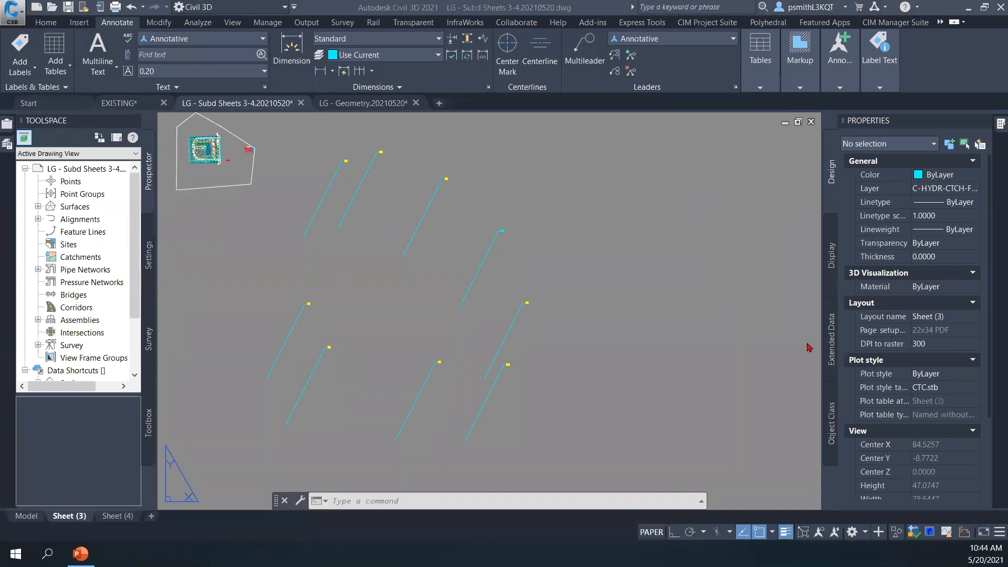
- Delete the one multileader whose "fda" text is still cyan
left_click(649, 340)
key("Escape")
key("Escape")
middle_click_drag(603, 273, 590, 286)
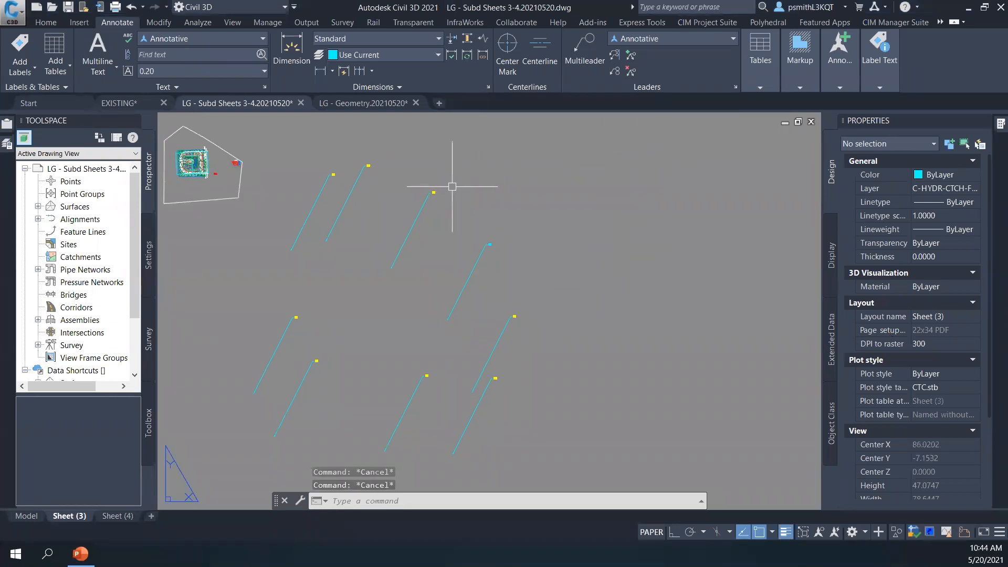
scroll(426, 194, "up", 6)
middle_click_drag(578, 277, 469, 226)
left_click(608, 310)
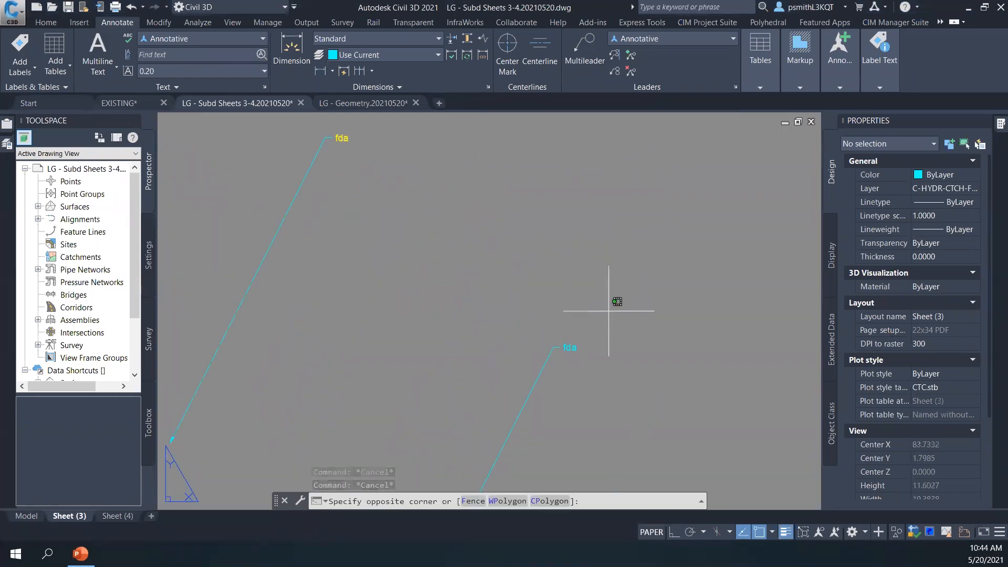
left_click(555, 364)
key("Delete")
- Examine the remaining yellow-text multileaders on the sheet, leaving nothing selected
scroll(468, 251, "down", 3)
mouse_move(467, 250)
middle_mouse_down()
mouse_move(496, 329)
mouse_move(505, 255)
middle_mouse_up()
scroll(435, 288, "up", 4)
scroll(462, 305, "down", 4)
scroll(505, 255, "up", 5)
left_click(532, 243)
key("Escape")
scroll(579, 273, "down", 5)
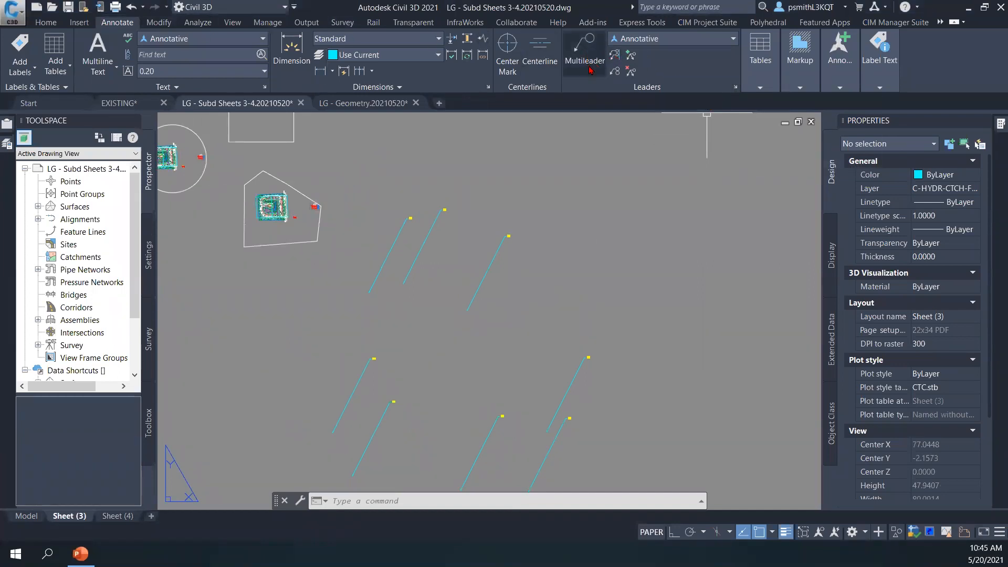
- Create an annotative multileader style starting from Annotative, named with a person's first name plus "Style", dismissing the calendar reminder
left_click(735, 88)
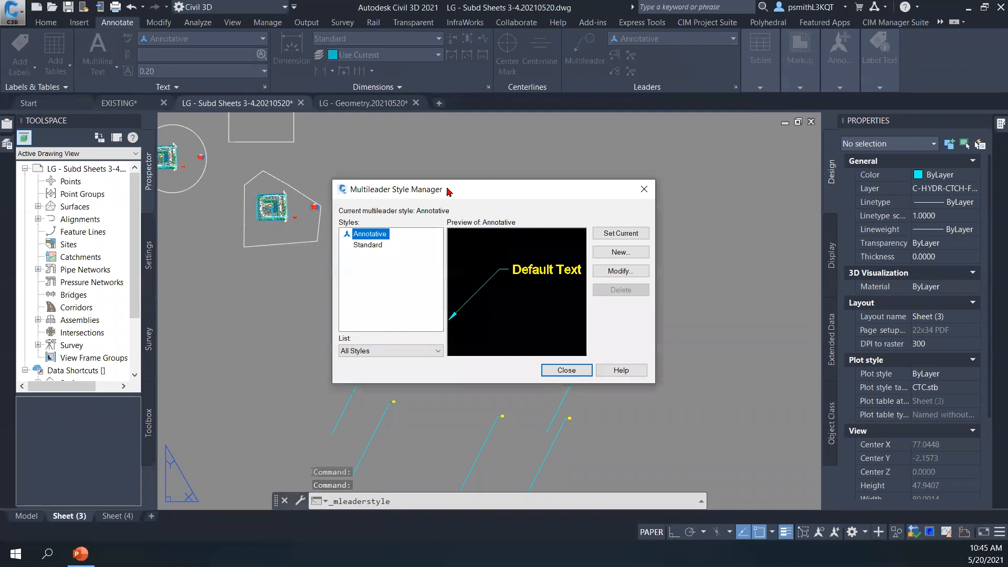
left_click(635, 254)
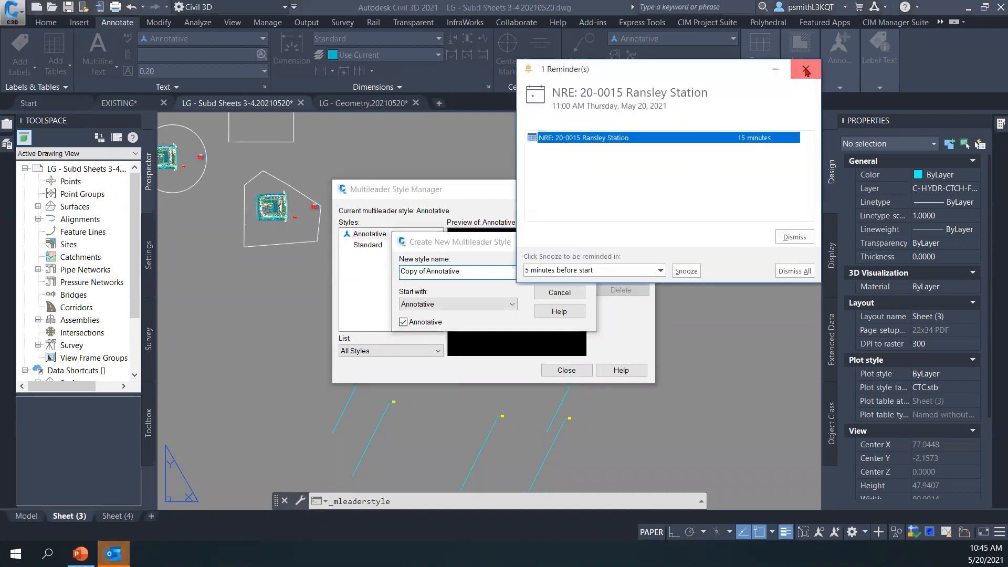
left_click(805, 70)
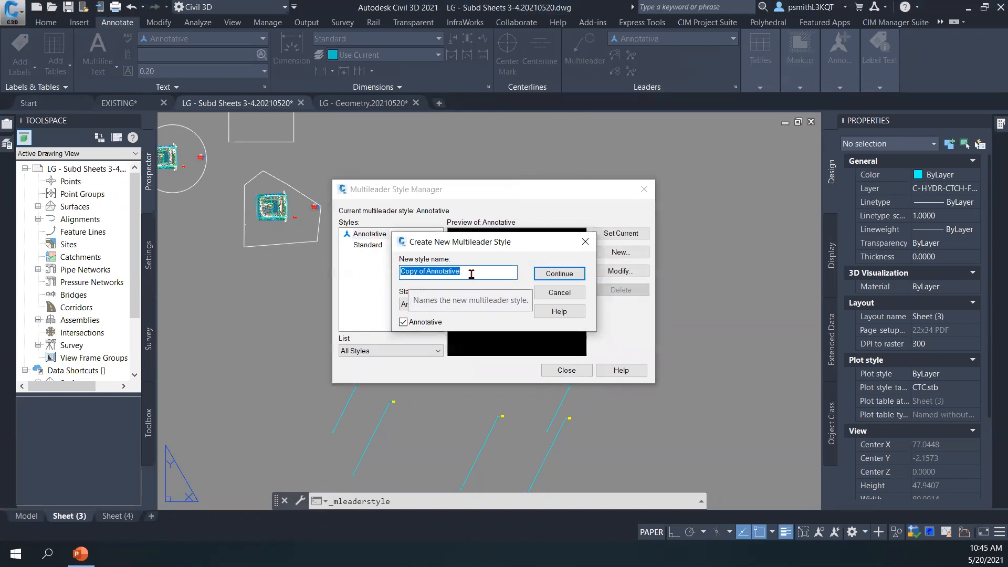
type("Rana Style")
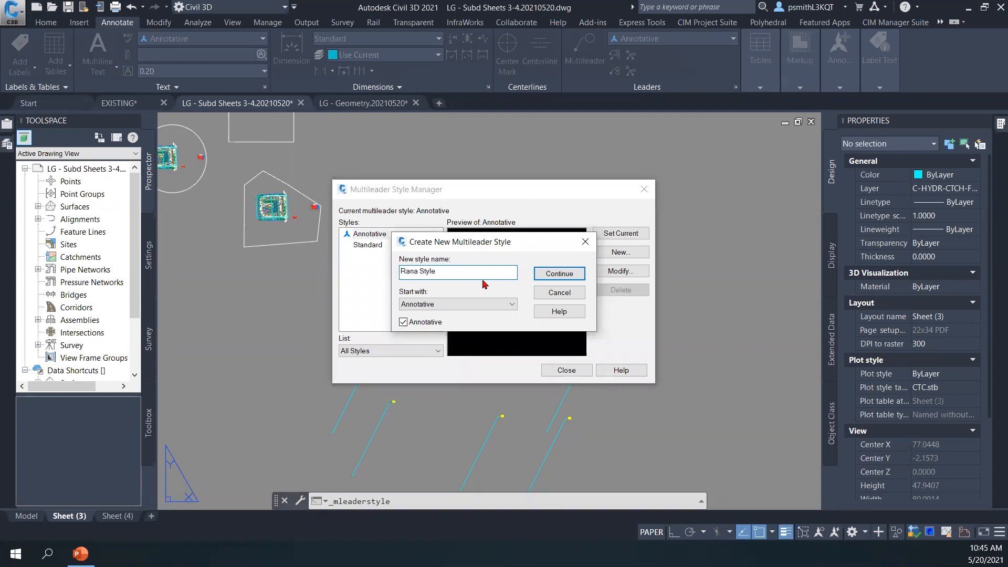
left_click(557, 274)
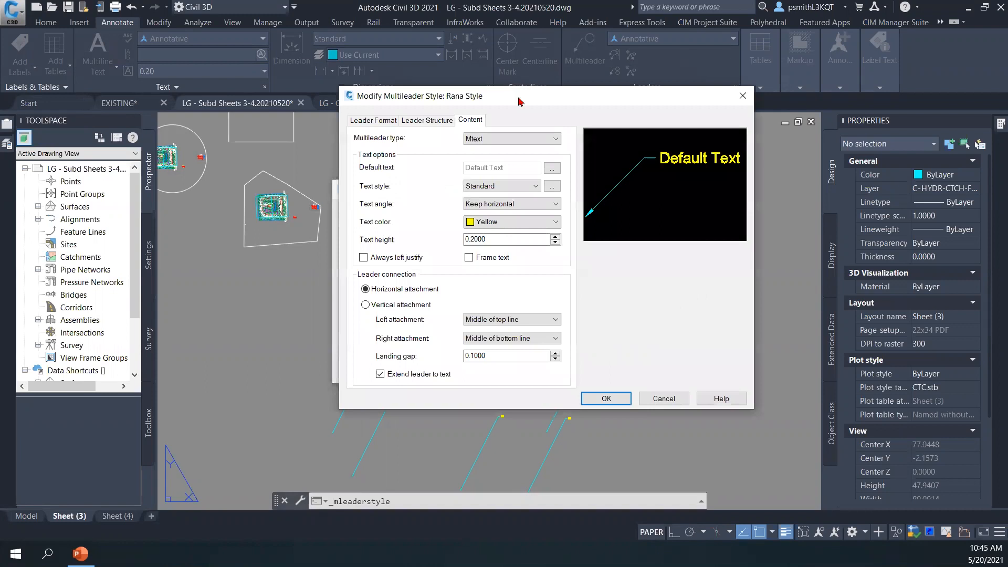
- Set the new multileader style's text colour to Red, accept it, and close the Multileader Style Manager
left_click(363, 124)
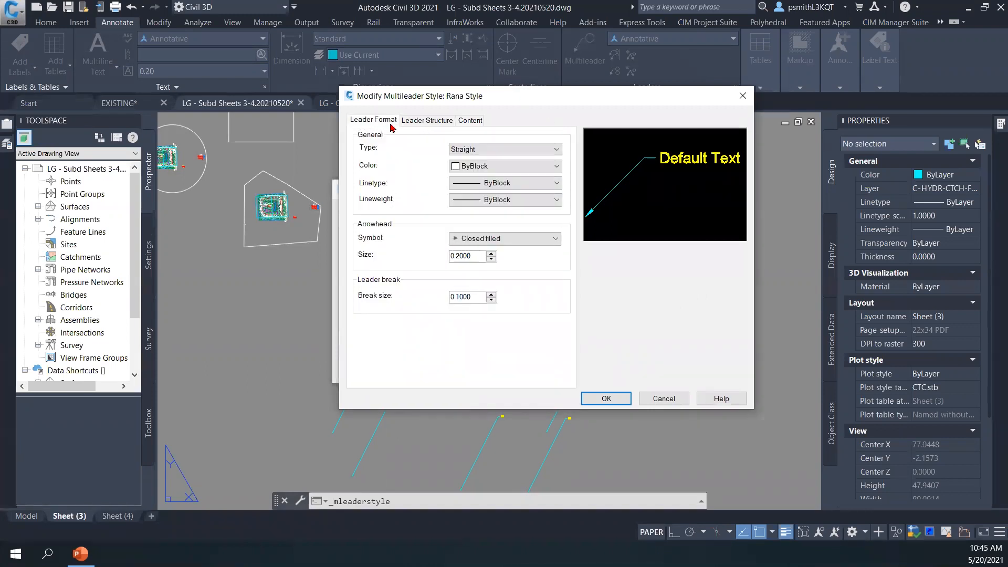
left_click(470, 121)
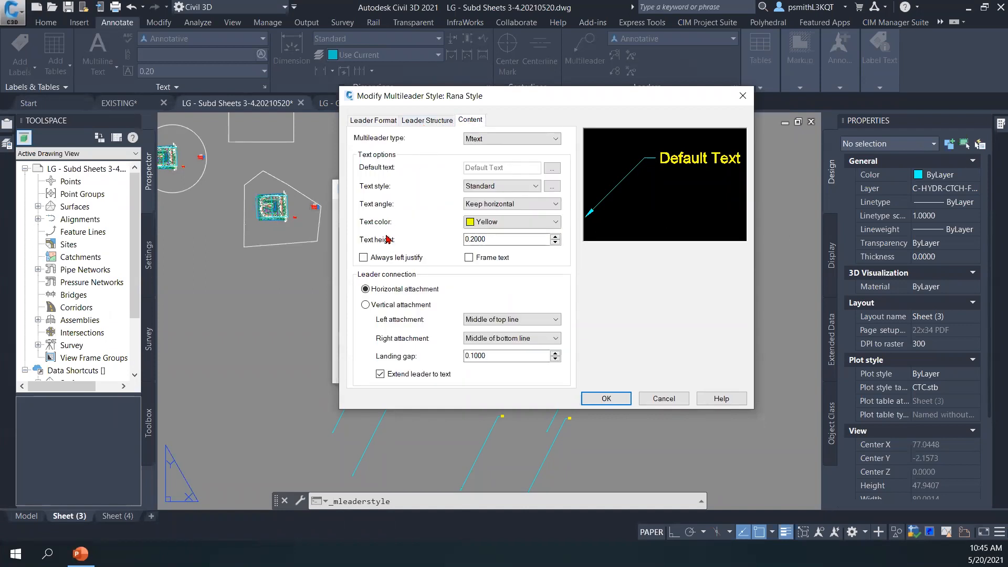
left_click(523, 222)
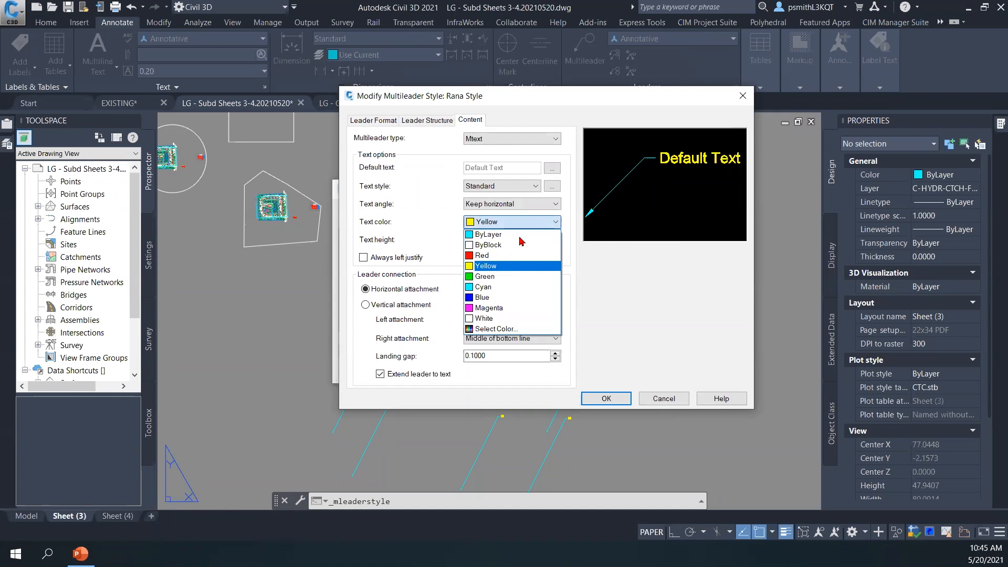
left_click(515, 256)
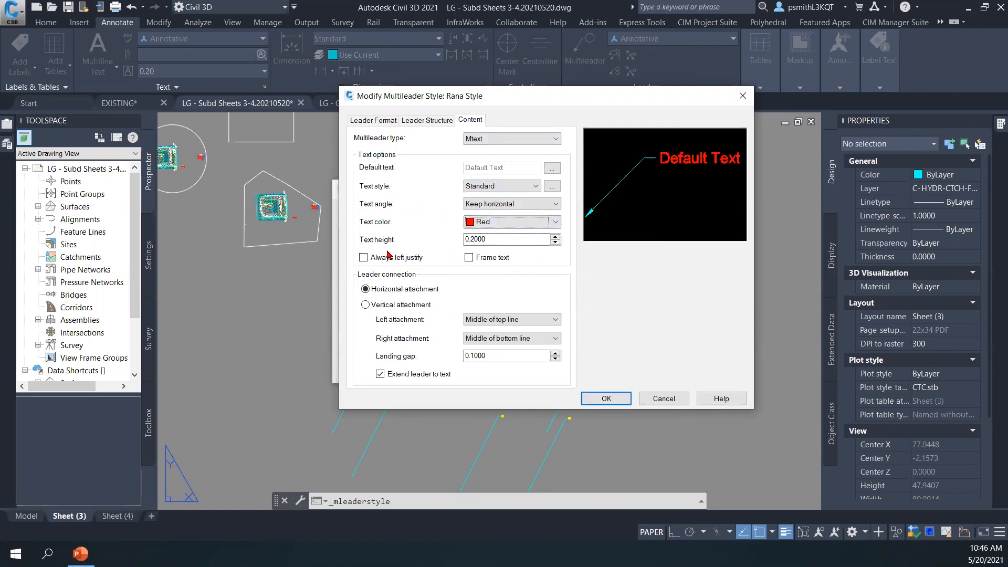
left_click(599, 401)
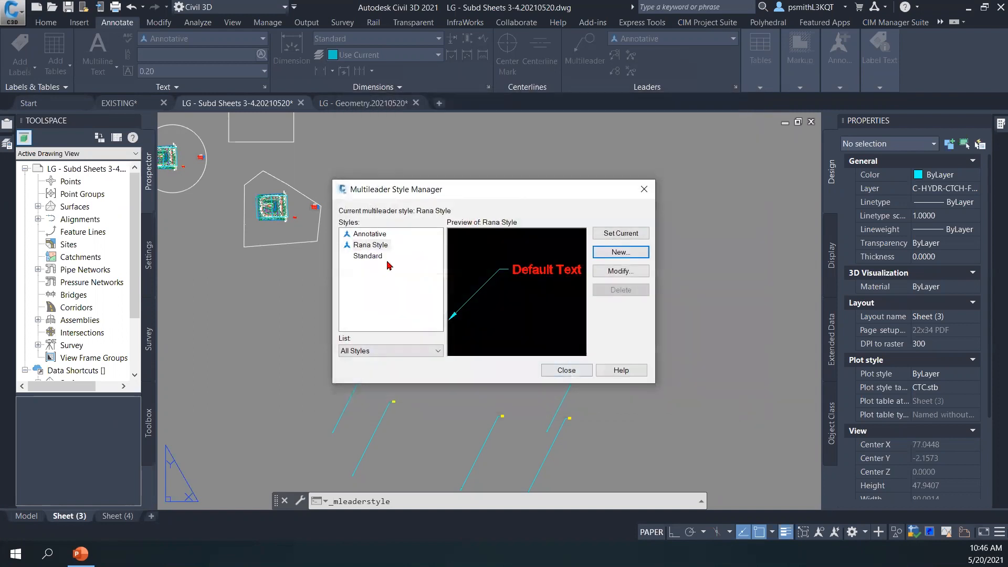
left_click(580, 372)
key("Escape")
- Select every multileader similar to one on the sheet and assign them the newly created red-text multileader style, leaving nothing selected
middle_click_drag(534, 291, 510, 245)
left_click_drag(492, 217, 456, 223)
right_click(393, 181)
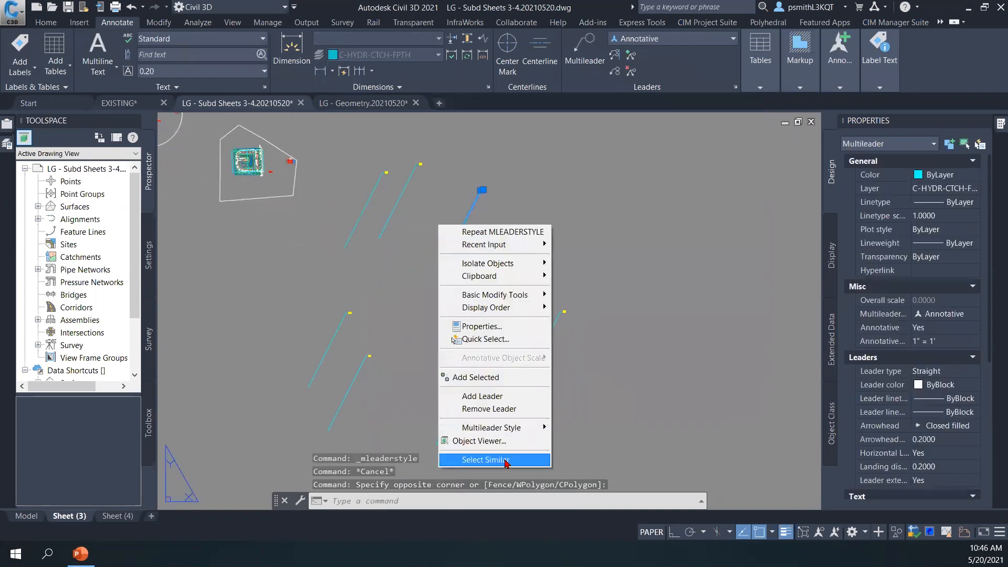
left_click(473, 461)
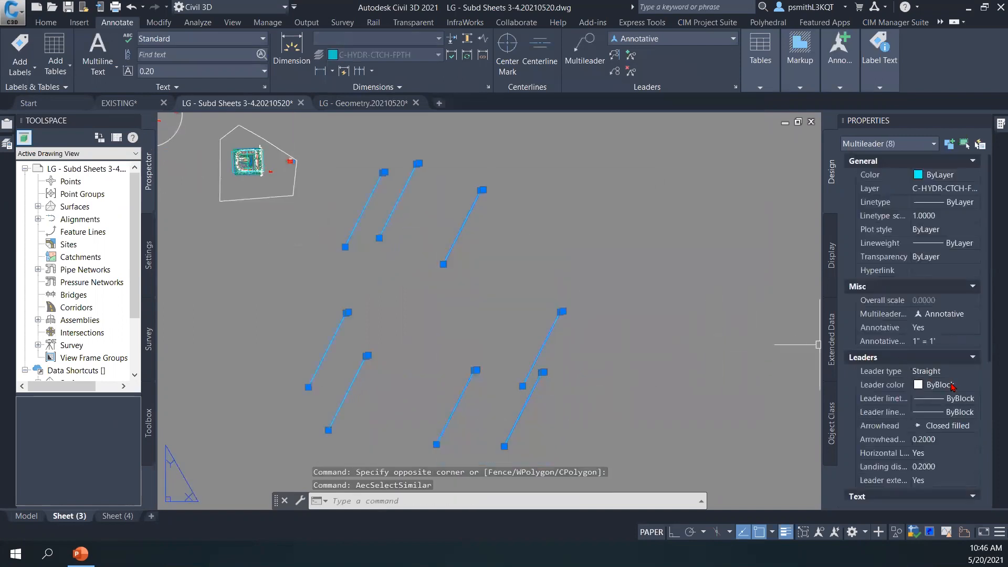
scroll(962, 405, "down", 5)
left_click(955, 301)
left_click(975, 301)
left_click(959, 301)
scroll(900, 287, "up", 1)
scroll(900, 287, "up", 4)
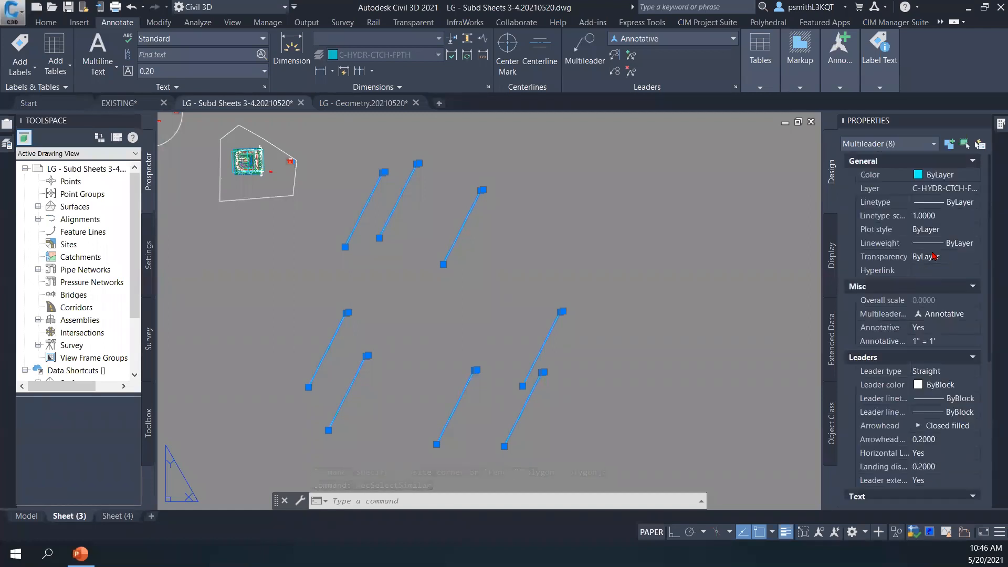
left_click(951, 319)
left_click(965, 316)
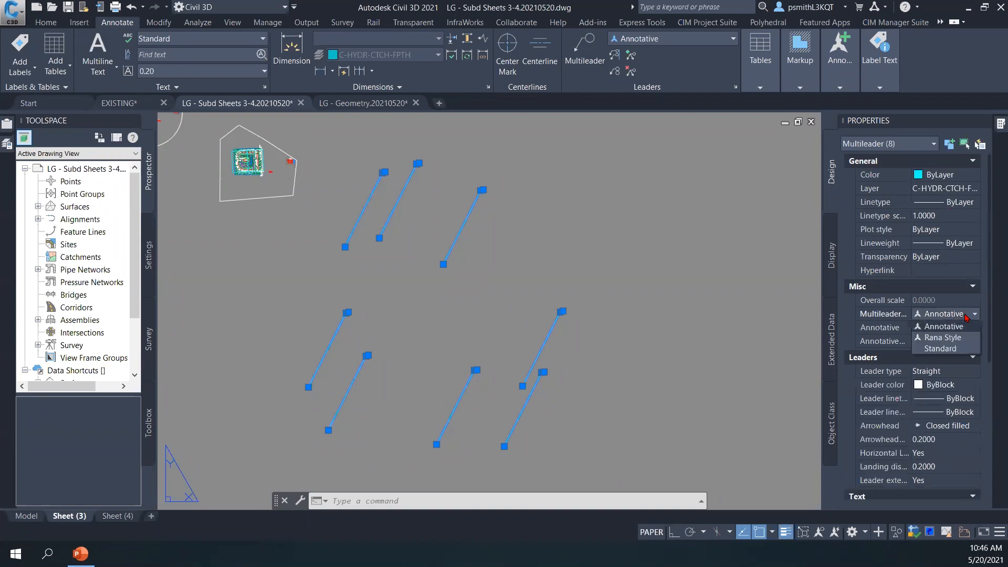
left_click(942, 337)
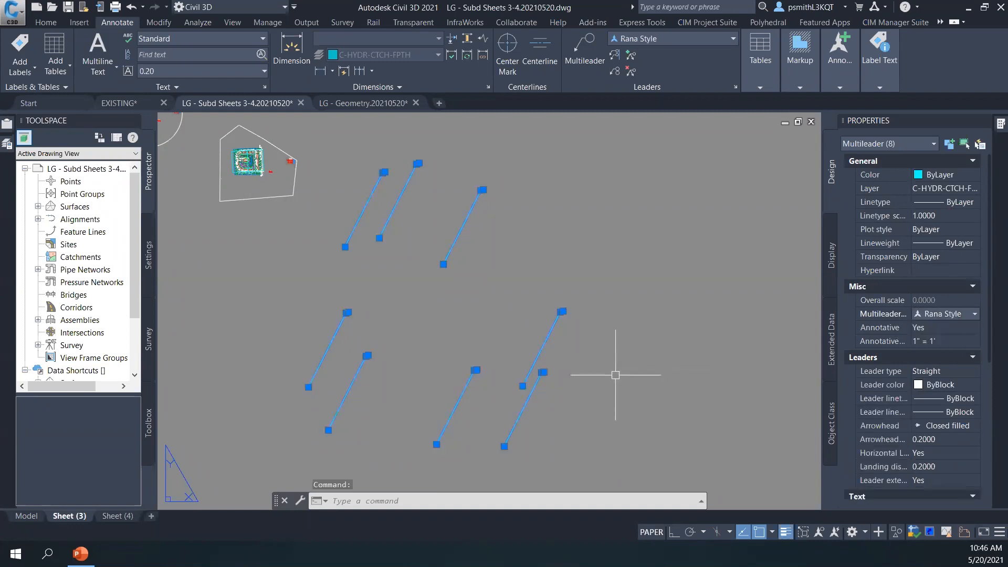
key("Escape")
- Change the text colour of the one multileader whose "fda" text is still yellow to ByLayer and close the text editor
middle_click_drag(542, 321, 517, 275)
scroll(556, 275, "up", 10)
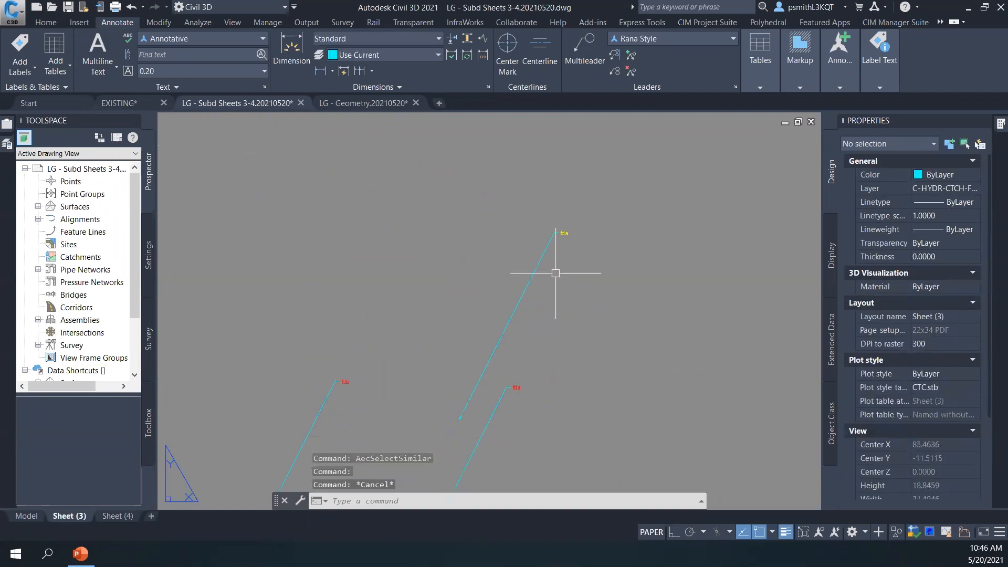
double_click(571, 257)
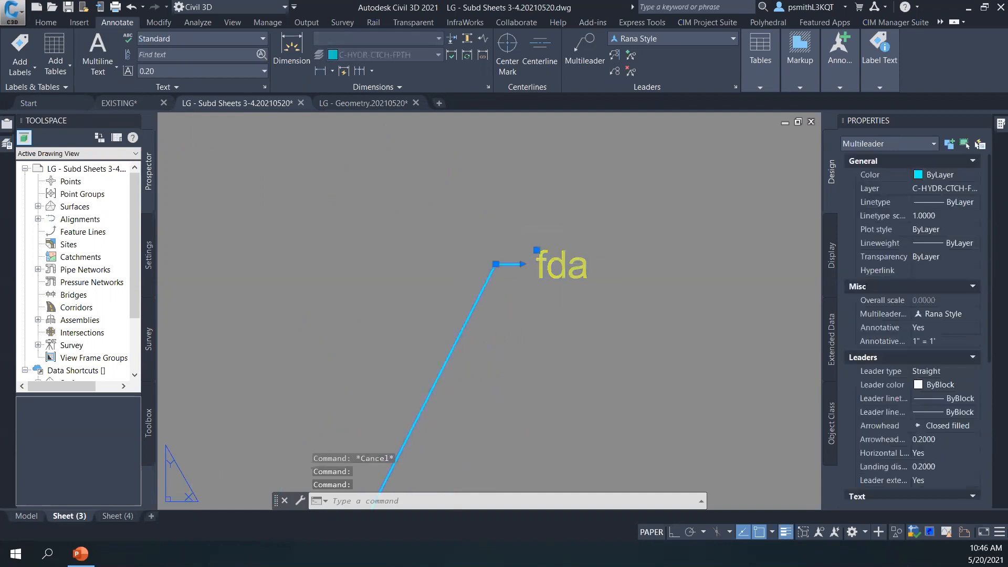
left_click(628, 284)
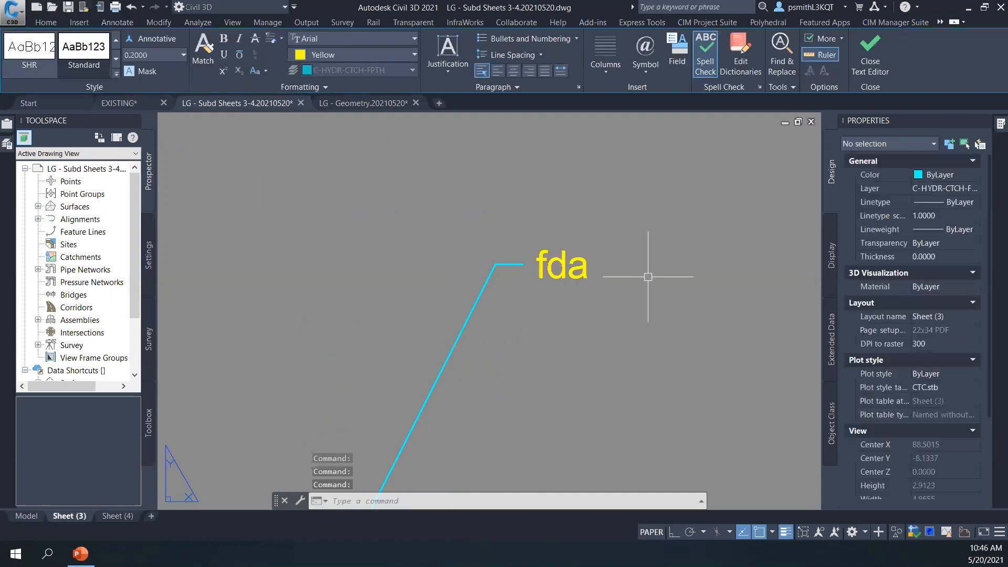
scroll(629, 307, "down", 12)
scroll(629, 307, "up", 6)
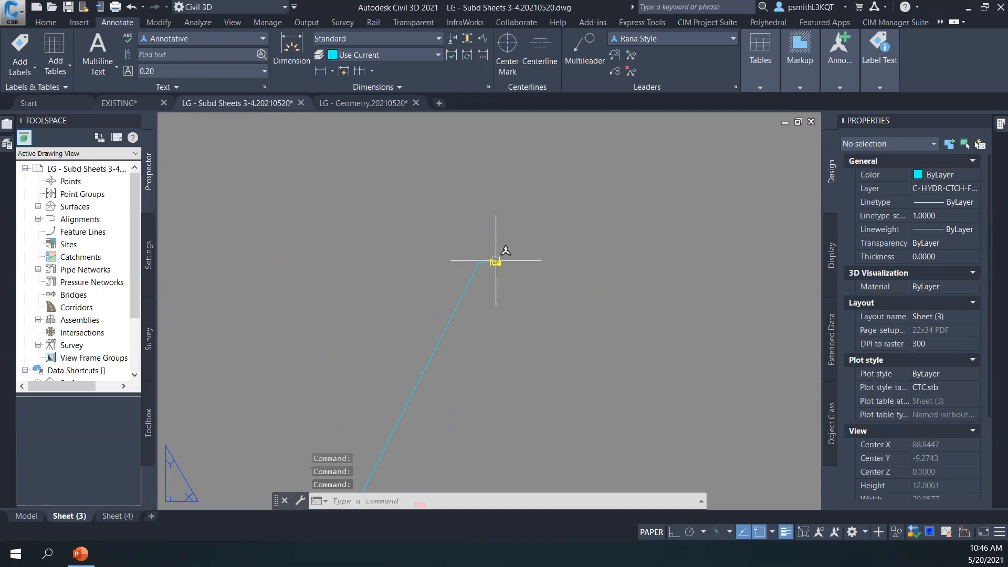
double_click(494, 263)
scroll(505, 269, "up", 5)
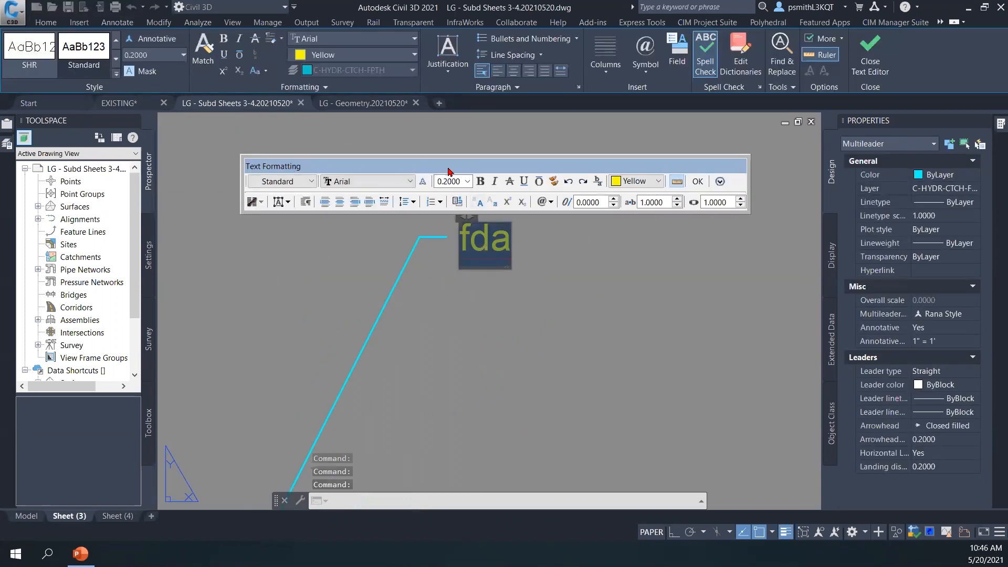
left_click(644, 181)
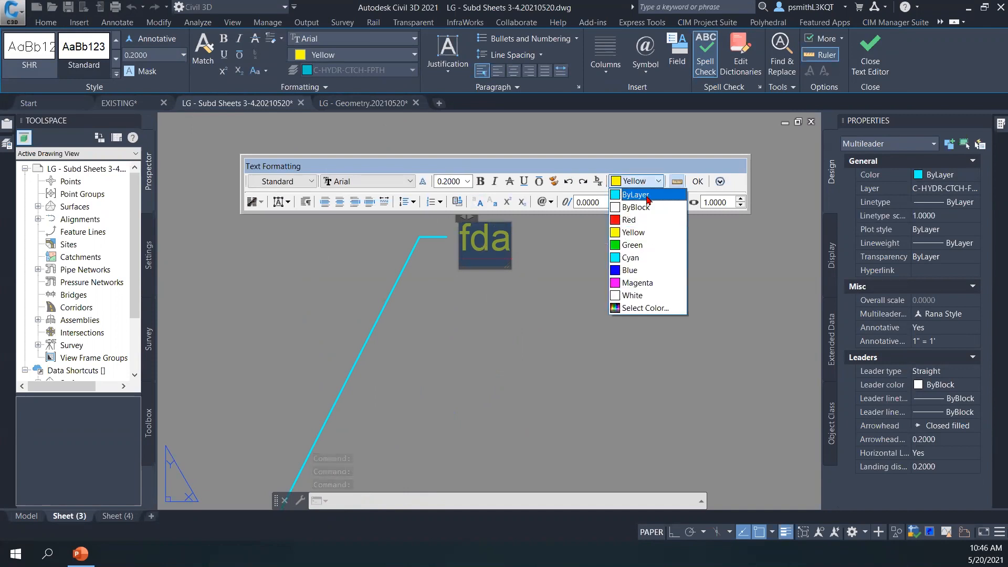
left_click(650, 195)
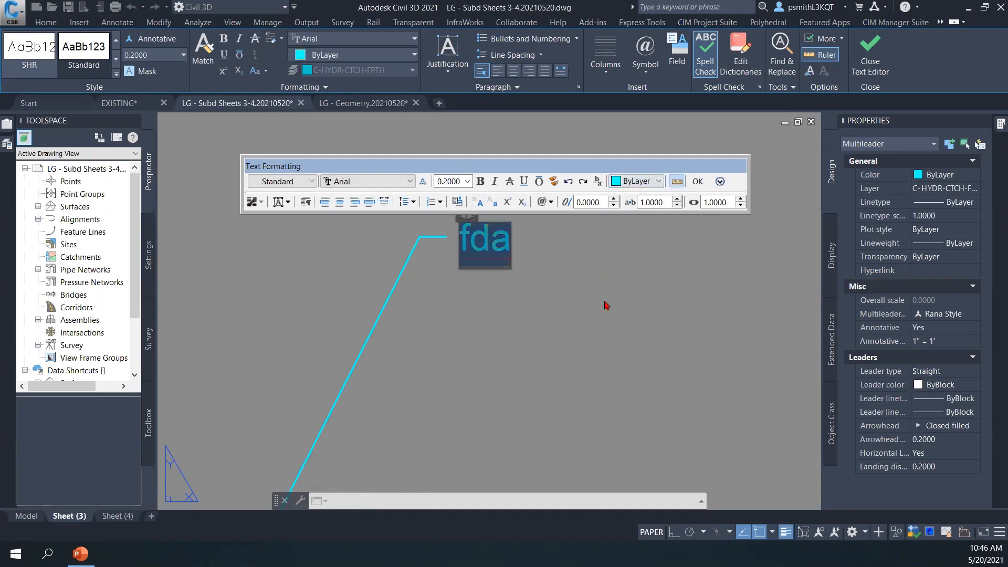
left_click(578, 267)
double_click(488, 247)
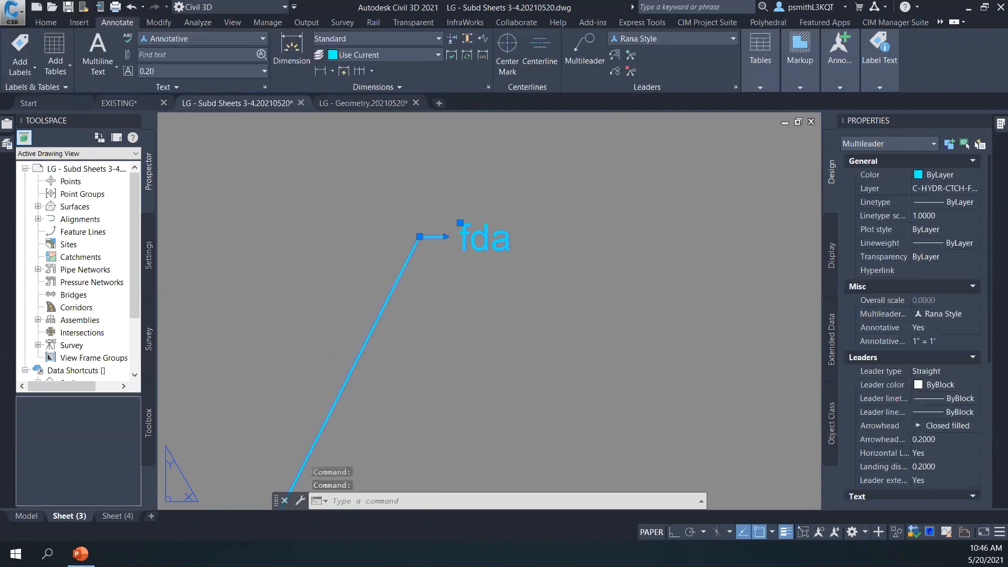
left_click(544, 285)
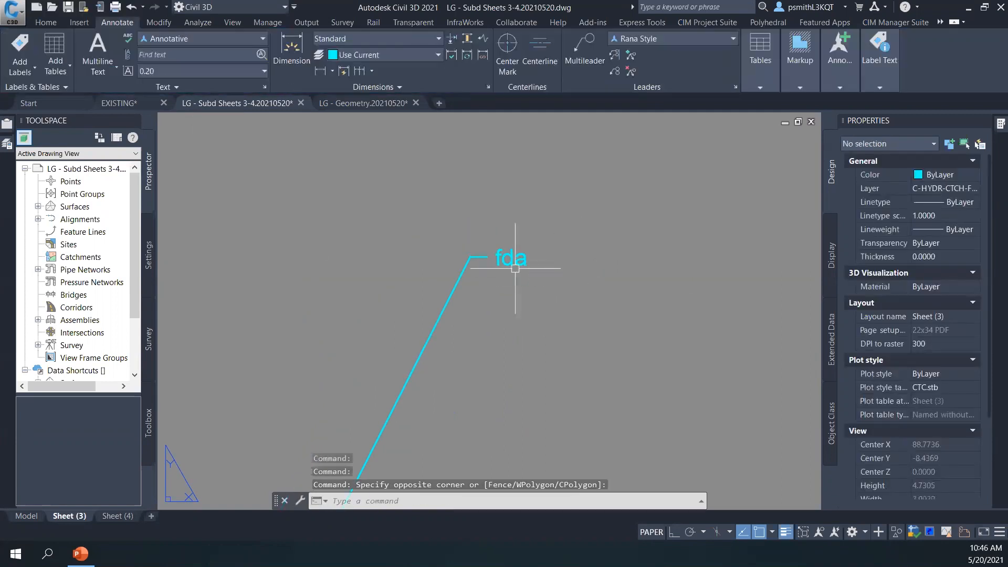
- Try to reset the cyan-text multileader's text colour by switching its style to Annotative and back to the red-text style
key("Escape")
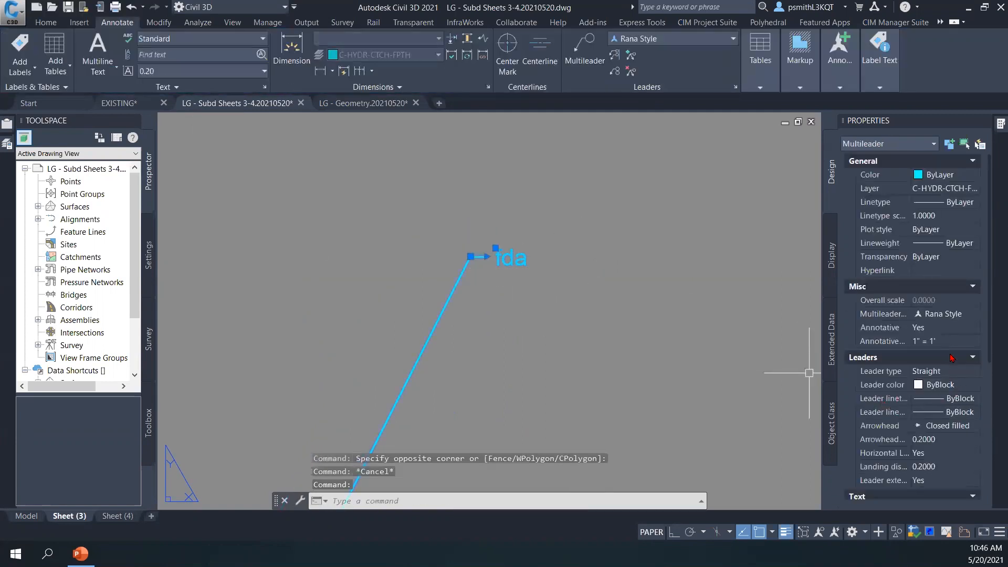
left_click(953, 321)
left_click(953, 320)
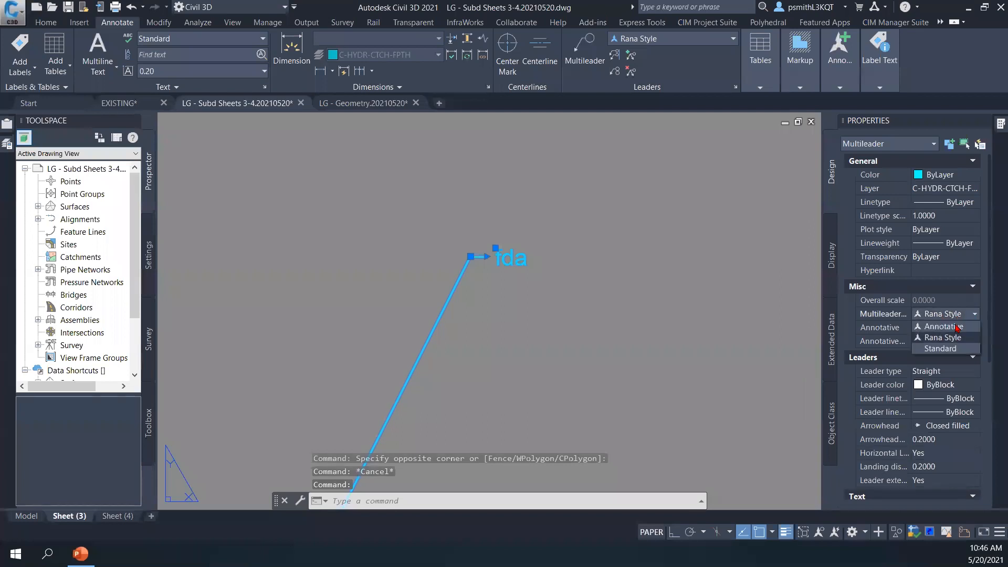
left_click(952, 329)
left_click(966, 319)
left_click(945, 340)
key("Escape")
- Examine a red-text multileader's properties and its available text colours, leaving the text unedited
scroll(575, 310, "down", 3)
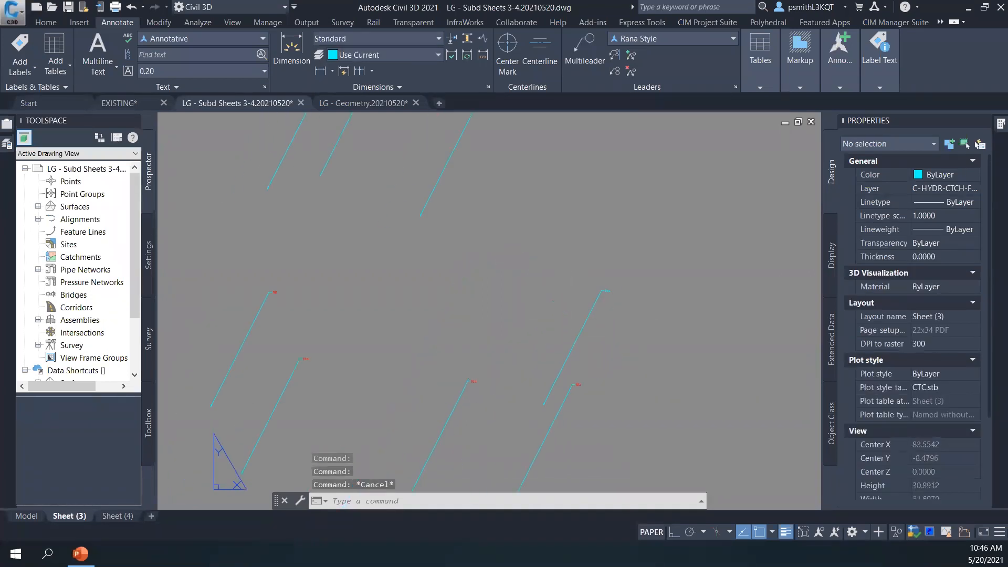
scroll(612, 347, "down", 12)
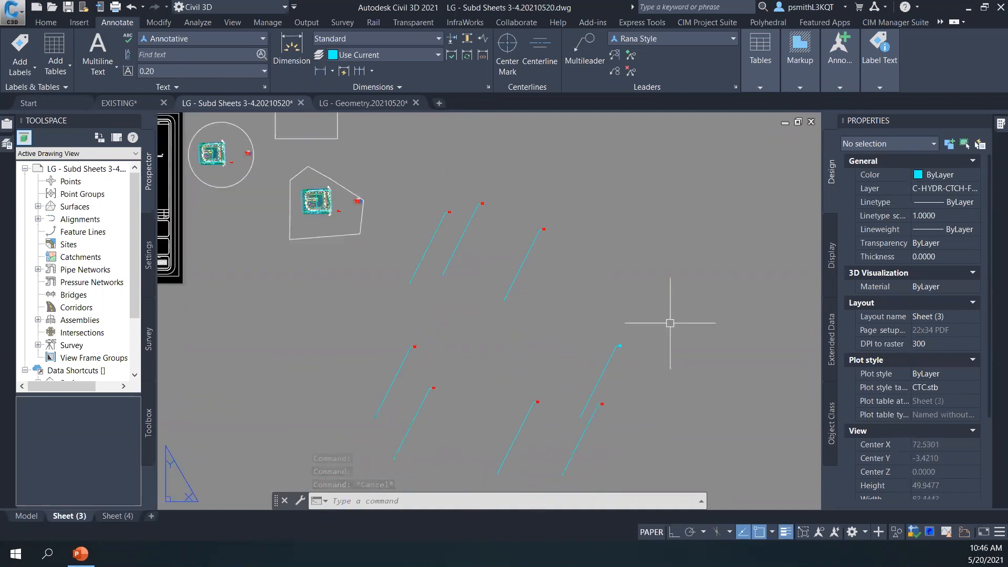
scroll(512, 266, "up", 6)
left_click(508, 360)
left_click(522, 348)
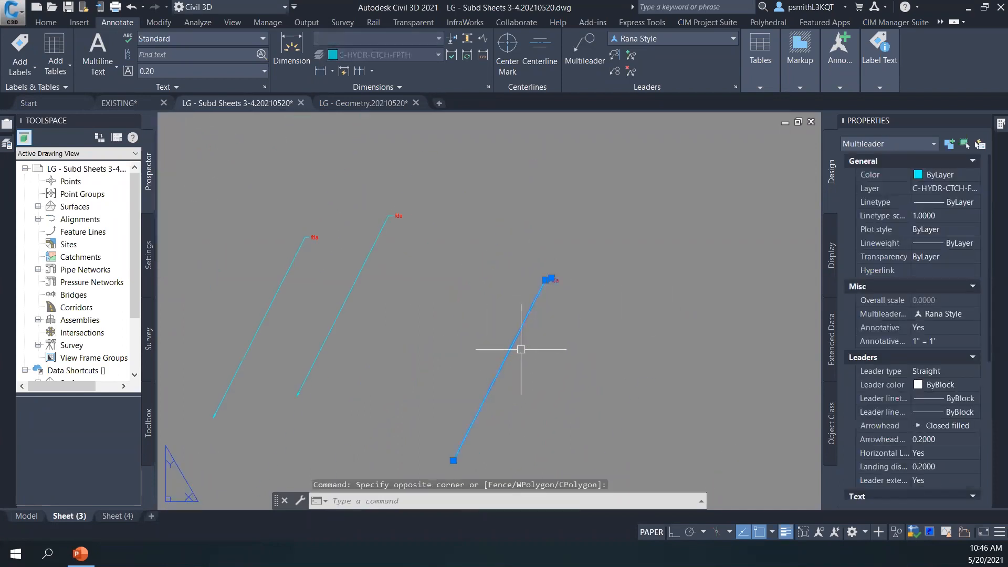
key("Escape")
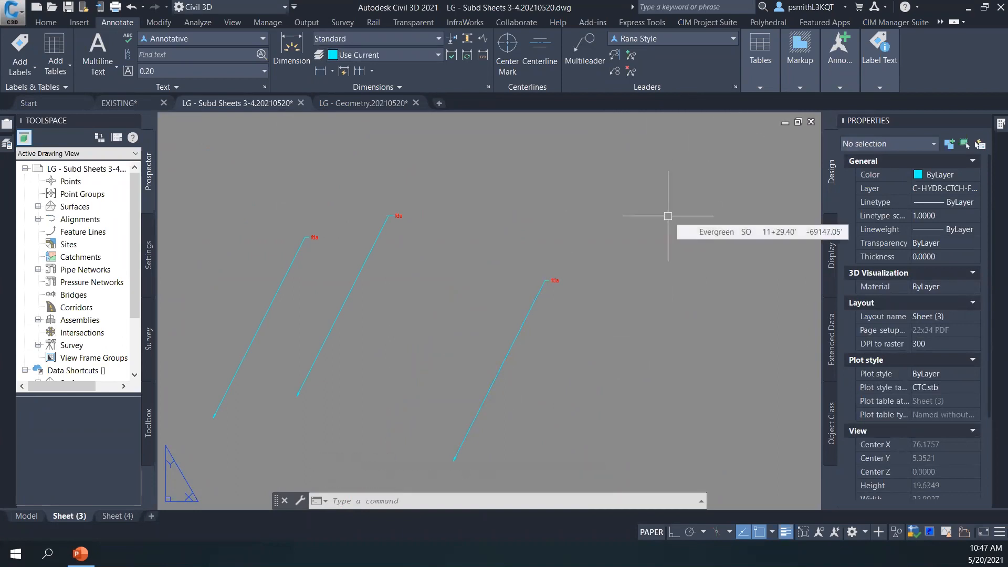
scroll(560, 272, "up", 5)
double_click(582, 266)
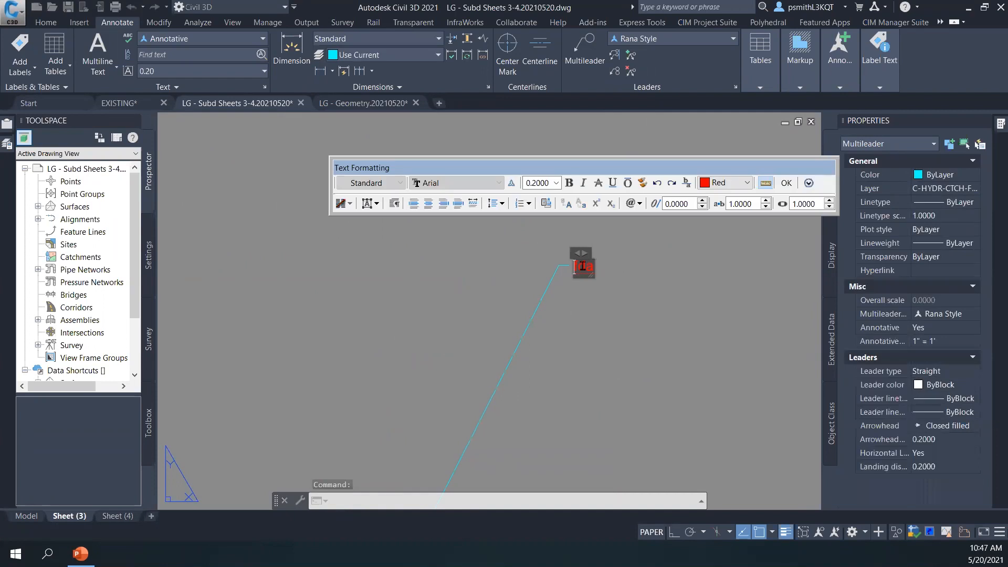
left_click(744, 183)
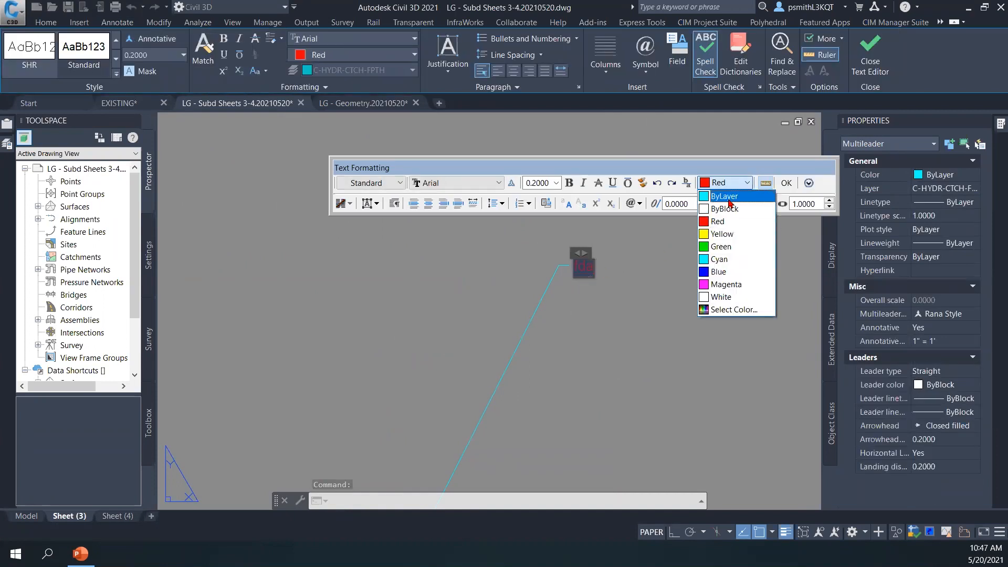
left_click(603, 272)
scroll(602, 273, "down", 8)
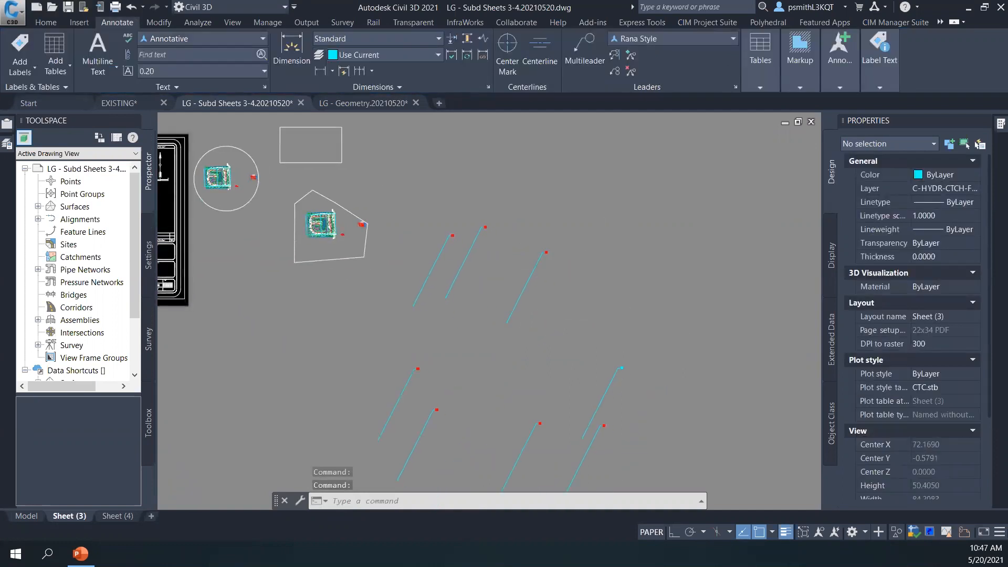
- Review the multileaders on the sheet once more, and switch to the Tips and Tricks presentation in PowerPoint
scroll(645, 339, "down", 4)
middle_click_drag(643, 356, 538, 337)
key("Escape")
scroll(543, 365, "up", 6)
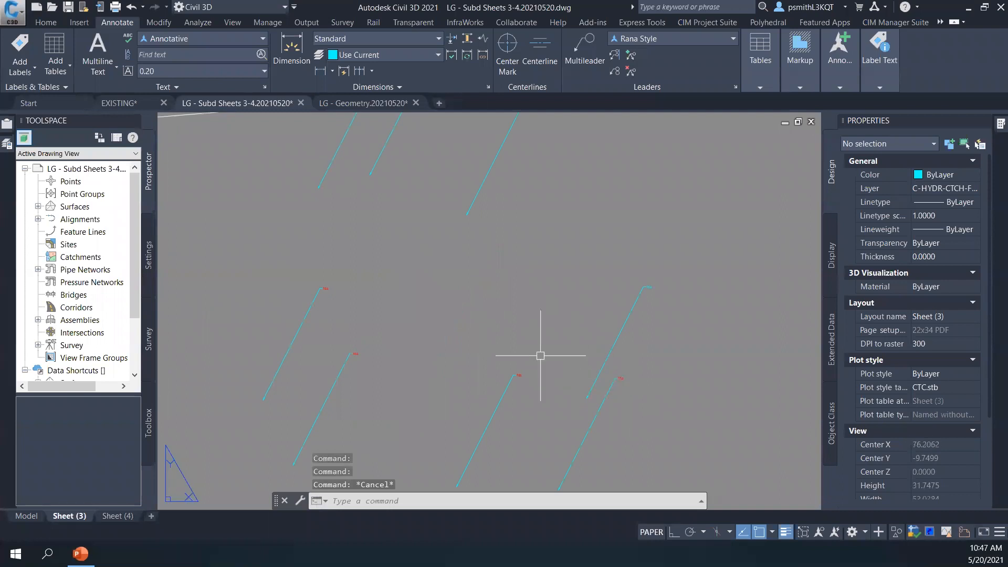
scroll(520, 340, "down", 4)
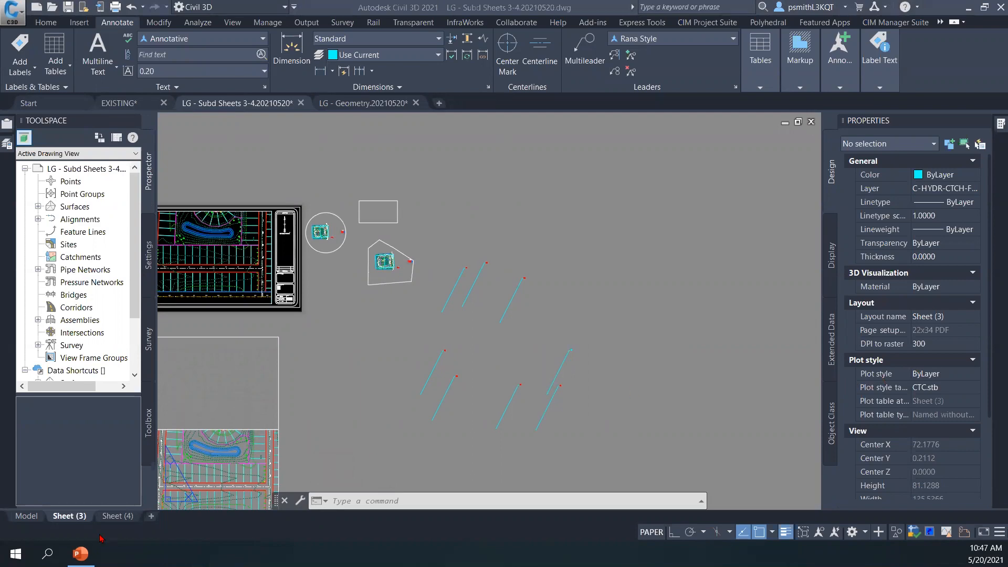
left_click(80, 554)
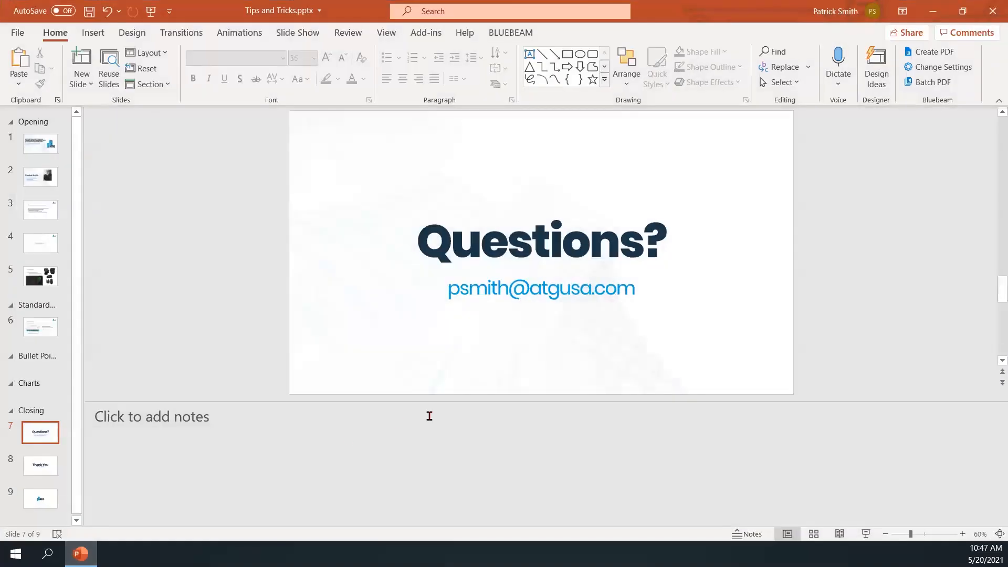